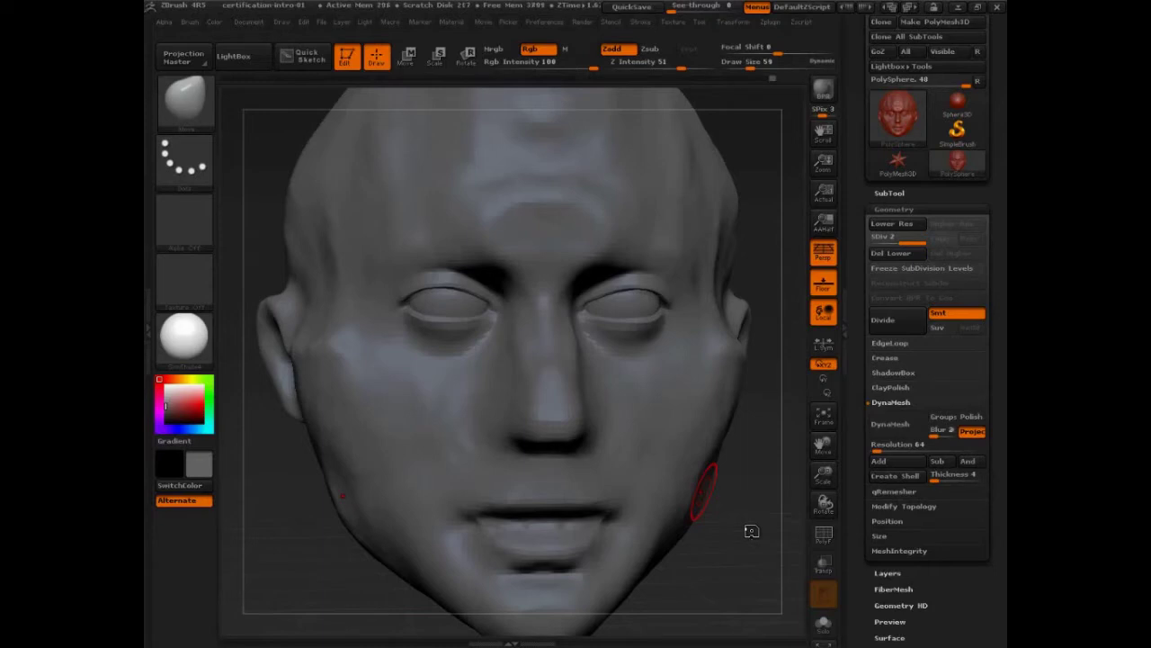
Step: Annotate the nose with freehand lines outlining its front, side and underside planes and the wedge at the bridge
{"action": "left_click_drag", "start_coordinate": [751, 530], "coordinate": [630, 536]}
{"action": "left_click_drag", "start_coordinate": [344, 565], "coordinate": [728, 538], "text": "alt"}
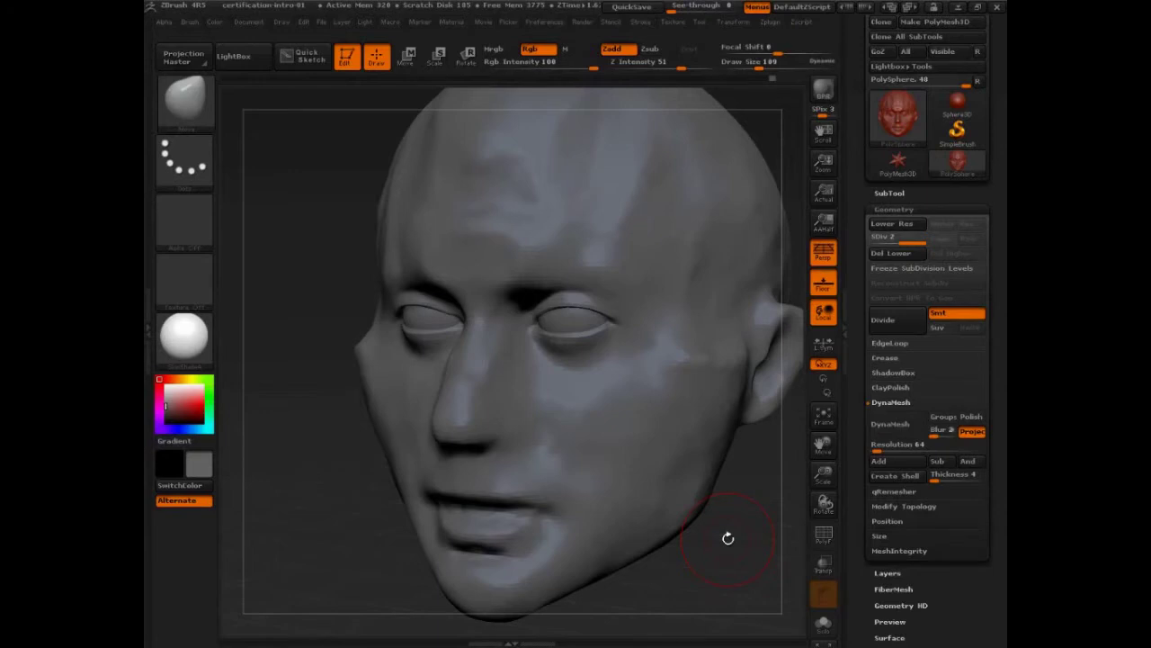
{"action": "key", "text": "ctrl+shift"}
{"action": "mouse_move", "coordinate": [495, 293]}
{"action": "left_mouse_down", "text": "ctrl+shift"}
{"action": "mouse_move", "coordinate": [477, 447]}
{"action": "mouse_move", "coordinate": [513, 405]}
{"action": "mouse_move", "coordinate": [491, 302]}
{"action": "mouse_move", "coordinate": [464, 311]}
{"action": "mouse_move", "coordinate": [439, 448]}
{"action": "mouse_move", "coordinate": [464, 440]}
{"action": "left_mouse_up", "text": "ctrl+shift"}
{"action": "left_click_drag", "start_coordinate": [458, 290], "coordinate": [465, 334]}
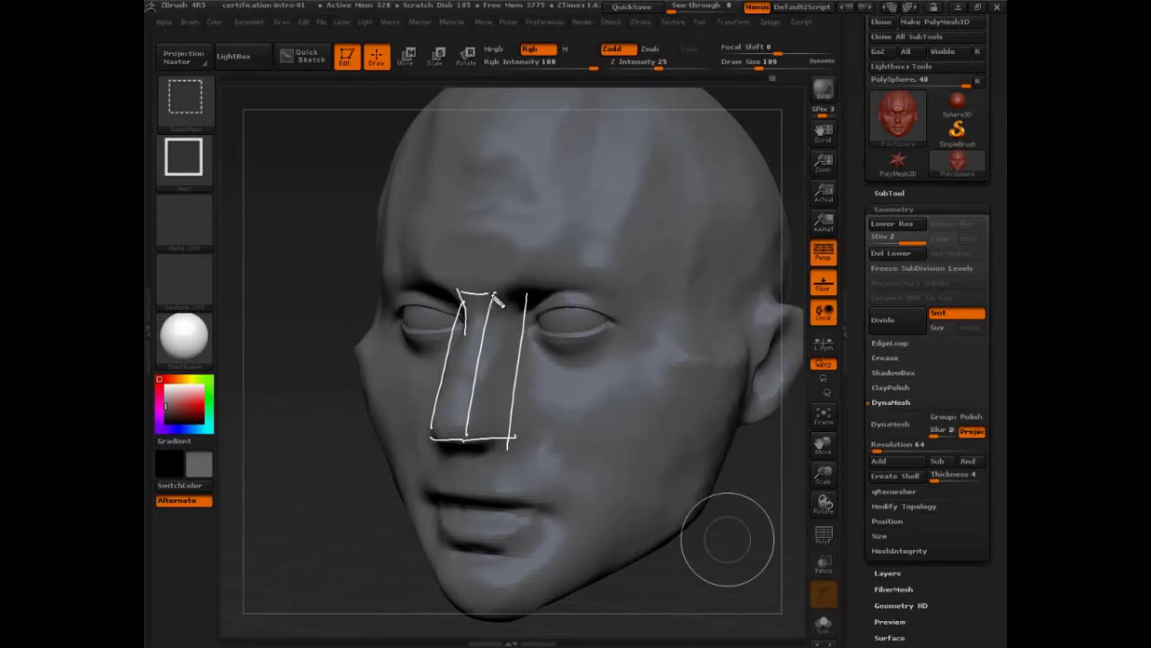
{"action": "left_click_drag", "start_coordinate": [493, 294], "coordinate": [477, 332]}
{"action": "left_click_drag", "start_coordinate": [493, 292], "coordinate": [478, 337]}
{"action": "left_click_drag", "start_coordinate": [476, 373], "coordinate": [462, 401]}
{"action": "left_click_drag", "start_coordinate": [441, 357], "coordinate": [445, 401]}
Step: Annotate the rounded mouth area, the upper row of teeth and the ball of the chin with freehand strokes
{"action": "mouse_move", "coordinate": [425, 507]}
{"action": "left_mouse_down"}
{"action": "mouse_move", "coordinate": [533, 518]}
{"action": "mouse_move", "coordinate": [581, 501]}
{"action": "mouse_move", "coordinate": [490, 438]}
{"action": "left_mouse_up"}
{"action": "mouse_move", "coordinate": [412, 450]}
{"action": "left_mouse_down"}
{"action": "mouse_move", "coordinate": [437, 504]}
{"action": "mouse_move", "coordinate": [475, 509]}
{"action": "left_mouse_up"}
{"action": "left_click_drag", "start_coordinate": [484, 497], "coordinate": [498, 512]}
{"action": "left_click_drag", "start_coordinate": [508, 500], "coordinate": [511, 513]}
{"action": "mouse_move", "coordinate": [520, 501]}
{"action": "left_mouse_down"}
{"action": "mouse_move", "coordinate": [536, 517]}
{"action": "mouse_move", "coordinate": [535, 476]}
{"action": "mouse_move", "coordinate": [580, 496]}
{"action": "mouse_move", "coordinate": [487, 439]}
{"action": "mouse_move", "coordinate": [549, 517]}
{"action": "mouse_move", "coordinate": [499, 469]}
{"action": "mouse_move", "coordinate": [420, 477]}
{"action": "left_mouse_up"}
{"action": "left_click_drag", "start_coordinate": [420, 477], "coordinate": [505, 481]}
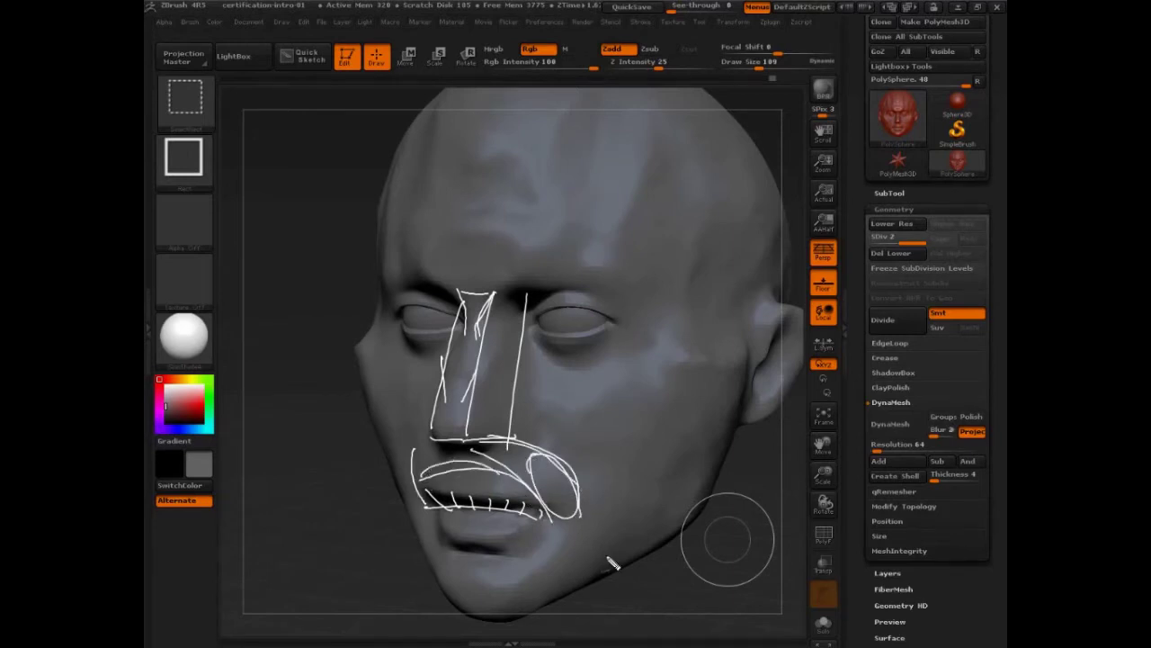
{"action": "mouse_move", "coordinate": [554, 510]}
{"action": "left_mouse_down"}
{"action": "mouse_move", "coordinate": [528, 589]}
{"action": "mouse_move", "coordinate": [563, 540]}
{"action": "left_mouse_up"}
{"action": "mouse_move", "coordinate": [493, 562]}
{"action": "left_mouse_down"}
{"action": "mouse_move", "coordinate": [467, 601]}
{"action": "mouse_move", "coordinate": [481, 580]}
{"action": "left_mouse_up"}
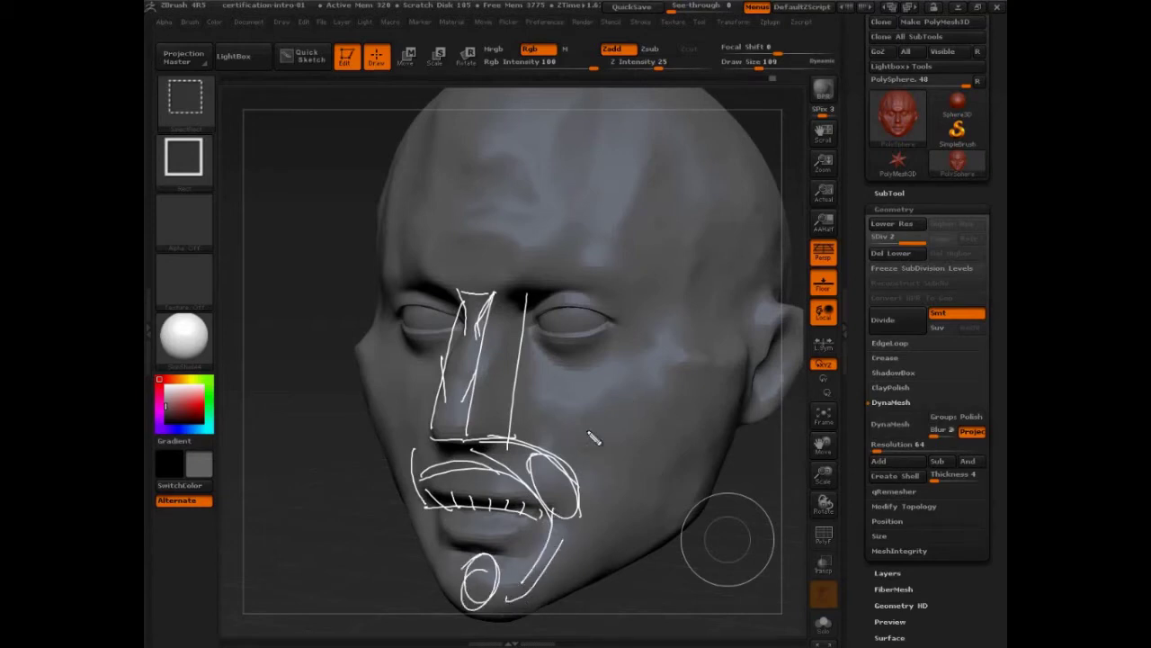
Step: Annotate the cheek with a circle, the outer brows with ellipses, and the cheekbone and side-of-face contours with curves
{"action": "mouse_move", "coordinate": [565, 439]}
{"action": "left_mouse_down"}
{"action": "mouse_move", "coordinate": [553, 389]}
{"action": "mouse_move", "coordinate": [630, 419]}
{"action": "left_mouse_up"}
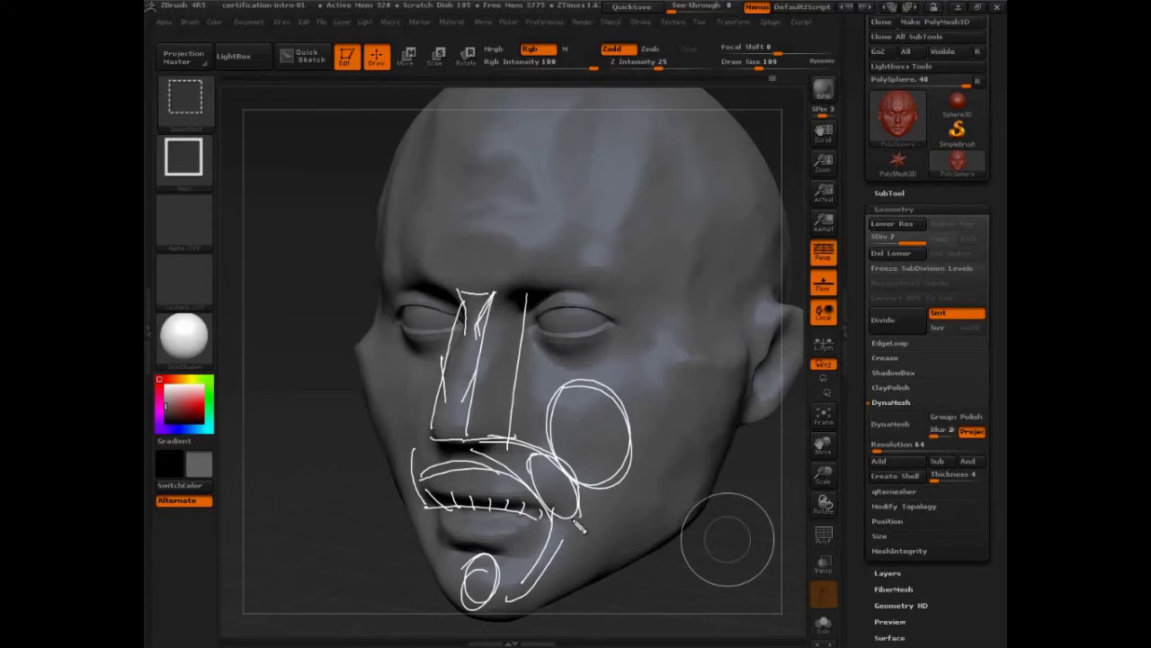
{"action": "left_click_drag", "start_coordinate": [549, 293], "coordinate": [545, 289]}
{"action": "mouse_move", "coordinate": [628, 311]}
{"action": "left_mouse_down"}
{"action": "mouse_move", "coordinate": [567, 289]}
{"action": "mouse_move", "coordinate": [644, 310]}
{"action": "mouse_move", "coordinate": [580, 277]}
{"action": "mouse_move", "coordinate": [618, 291]}
{"action": "left_mouse_up"}
{"action": "left_click_drag", "start_coordinate": [428, 282], "coordinate": [382, 304]}
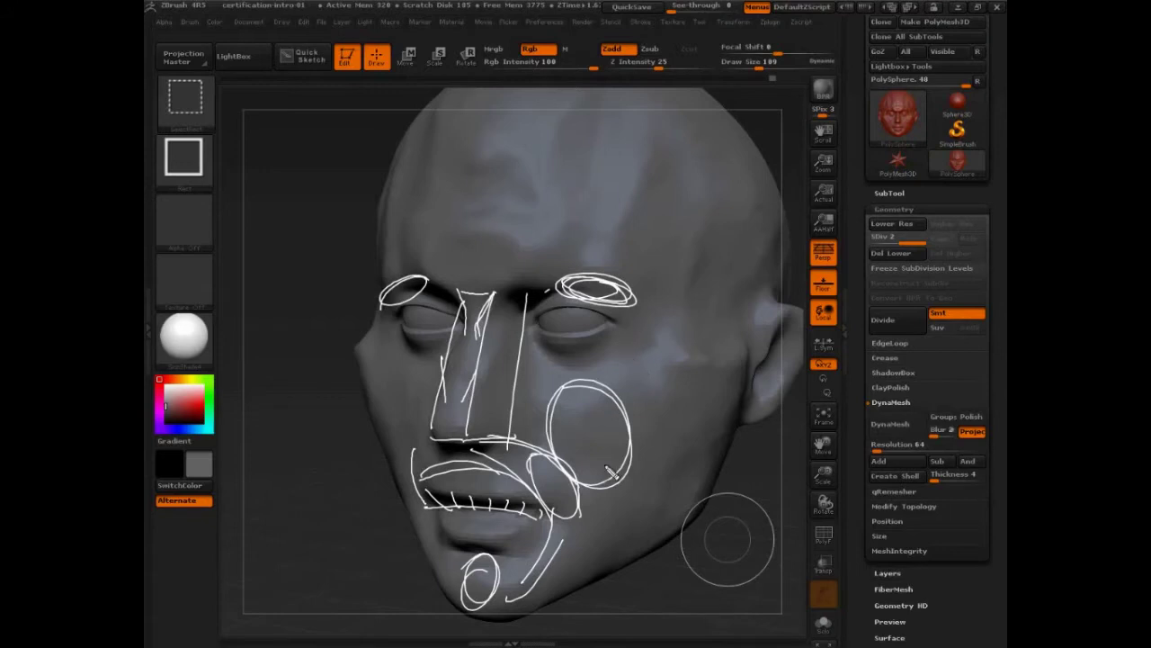
{"action": "mouse_move", "coordinate": [663, 290]}
{"action": "left_mouse_down"}
{"action": "mouse_move", "coordinate": [693, 352]}
{"action": "mouse_move", "coordinate": [668, 411]}
{"action": "left_mouse_up"}
{"action": "mouse_move", "coordinate": [383, 299]}
{"action": "left_mouse_down"}
{"action": "mouse_move", "coordinate": [356, 346]}
{"action": "mouse_move", "coordinate": [388, 455]}
{"action": "left_mouse_up"}
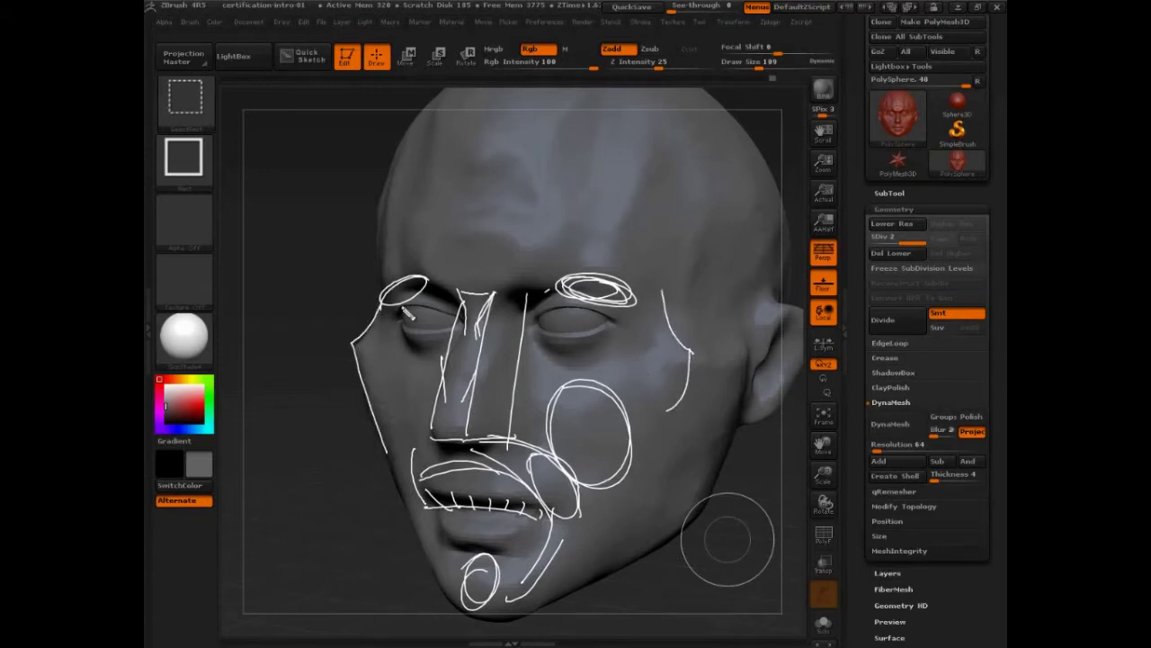
{"action": "mouse_move", "coordinate": [664, 293]}
{"action": "left_mouse_down"}
{"action": "mouse_move", "coordinate": [681, 340]}
{"action": "mouse_move", "coordinate": [666, 428]}
{"action": "left_mouse_up"}
{"action": "mouse_move", "coordinate": [687, 367]}
{"action": "left_mouse_down"}
{"action": "mouse_move", "coordinate": [745, 365]}
{"action": "mouse_move", "coordinate": [708, 428]}
{"action": "left_mouse_up"}
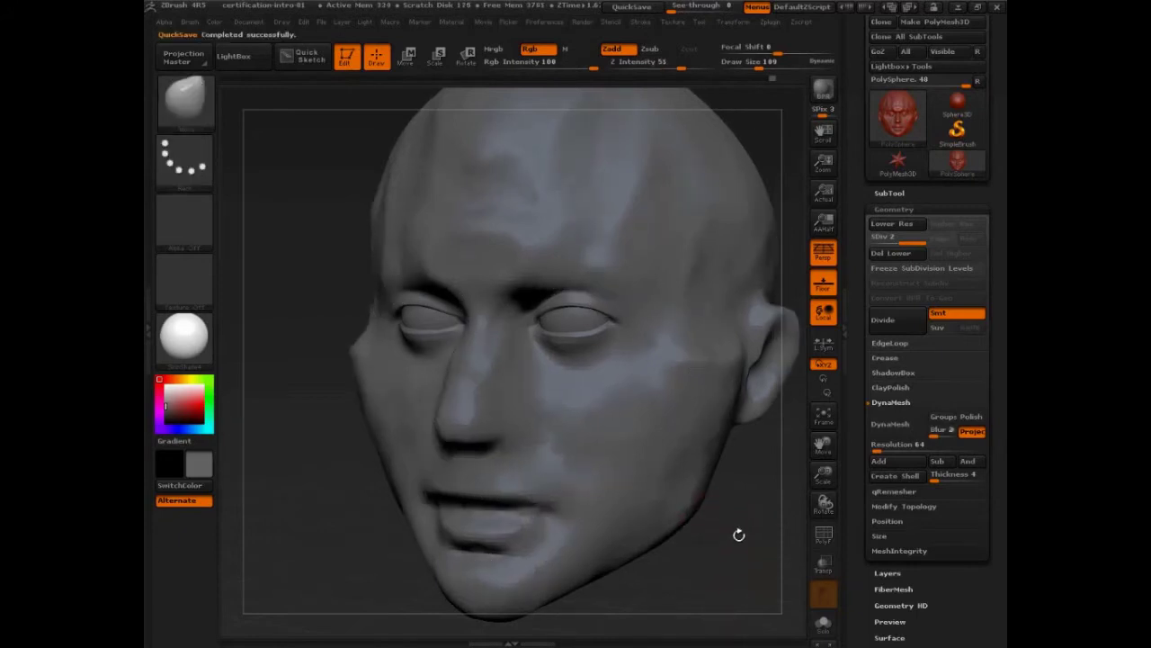
Step: Switch to the ClayBuildup brush and set its draw size to 89
{"action": "mouse_move", "coordinate": [737, 535]}
{"action": "left_mouse_down"}
{"action": "mouse_move", "coordinate": [765, 548]}
{"action": "mouse_move", "coordinate": [738, 514]}
{"action": "mouse_move", "coordinate": [714, 549]}
{"action": "left_mouse_up"}
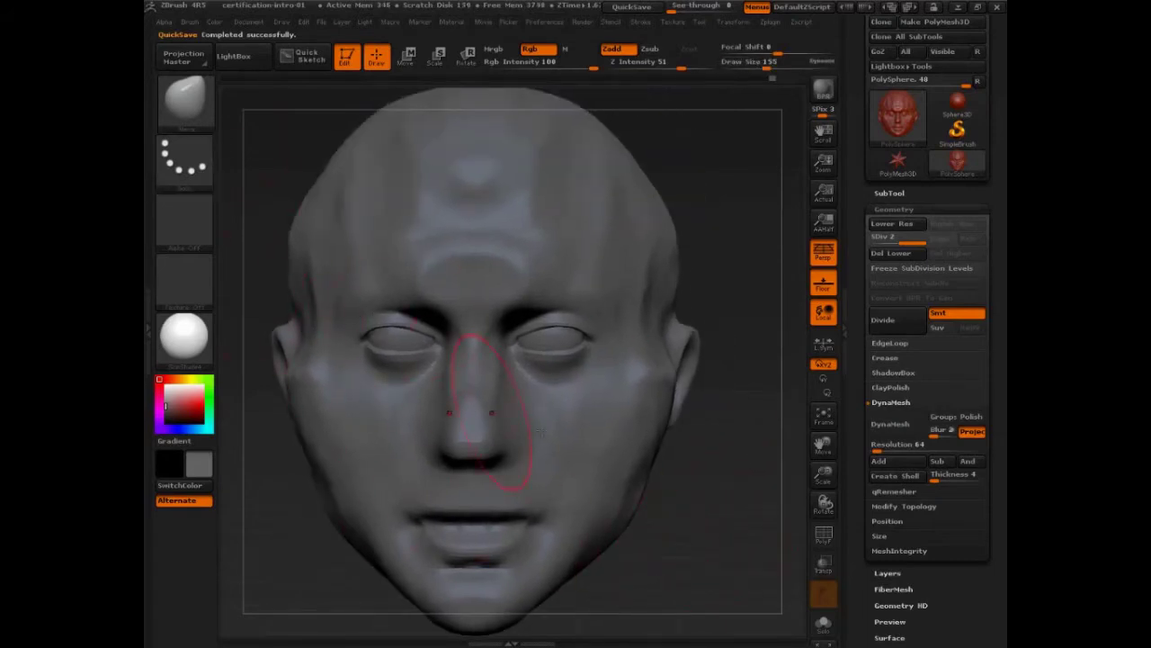
{"action": "mouse_move", "coordinate": [702, 547]}
{"action": "left_mouse_down"}
{"action": "mouse_move", "coordinate": [728, 568]}
{"action": "mouse_move", "coordinate": [706, 564]}
{"action": "left_mouse_up"}
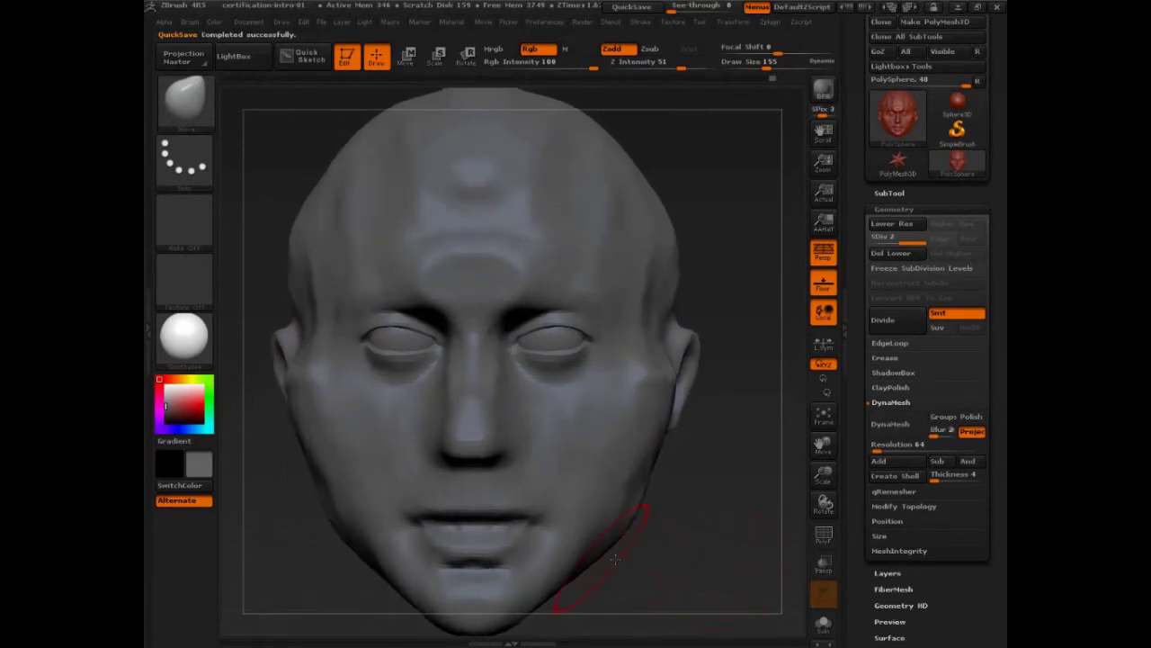
{"action": "key", "text": "shift"}
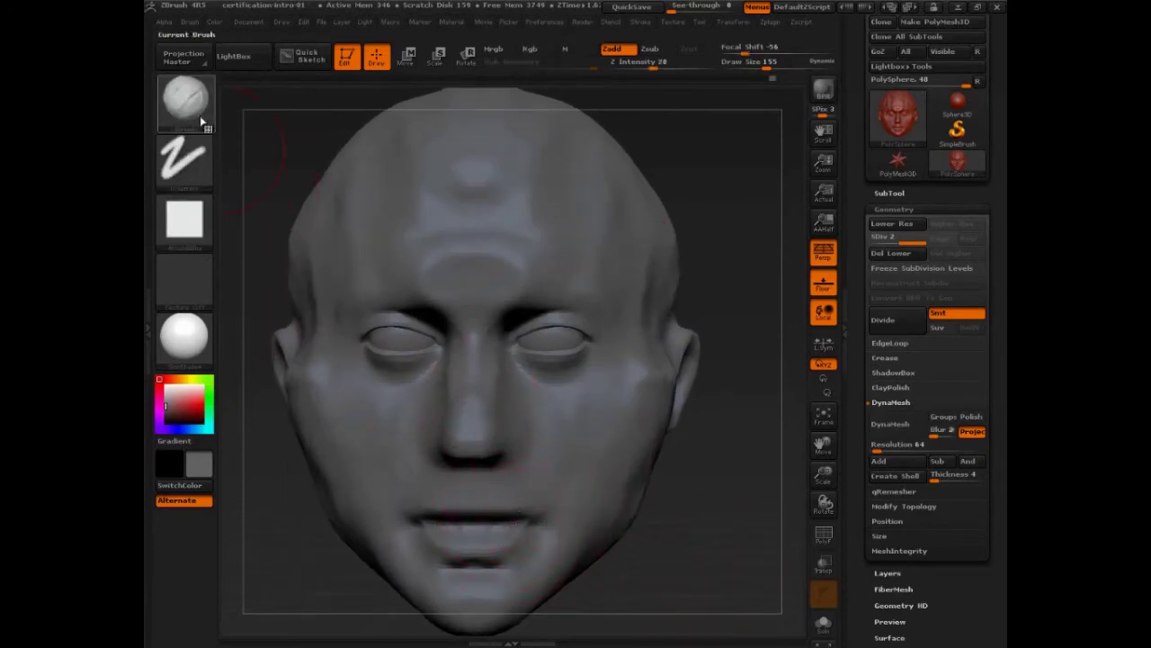
{"action": "mouse_move", "coordinate": [719, 286]}
{"action": "left_mouse_down"}
{"action": "mouse_move", "coordinate": [735, 347]}
{"action": "mouse_move", "coordinate": [743, 539]}
{"action": "mouse_move", "coordinate": [766, 555]}
{"action": "mouse_move", "coordinate": [740, 567]}
{"action": "mouse_move", "coordinate": [754, 562]}
{"action": "left_mouse_up"}
{"action": "key", "text": "s"}
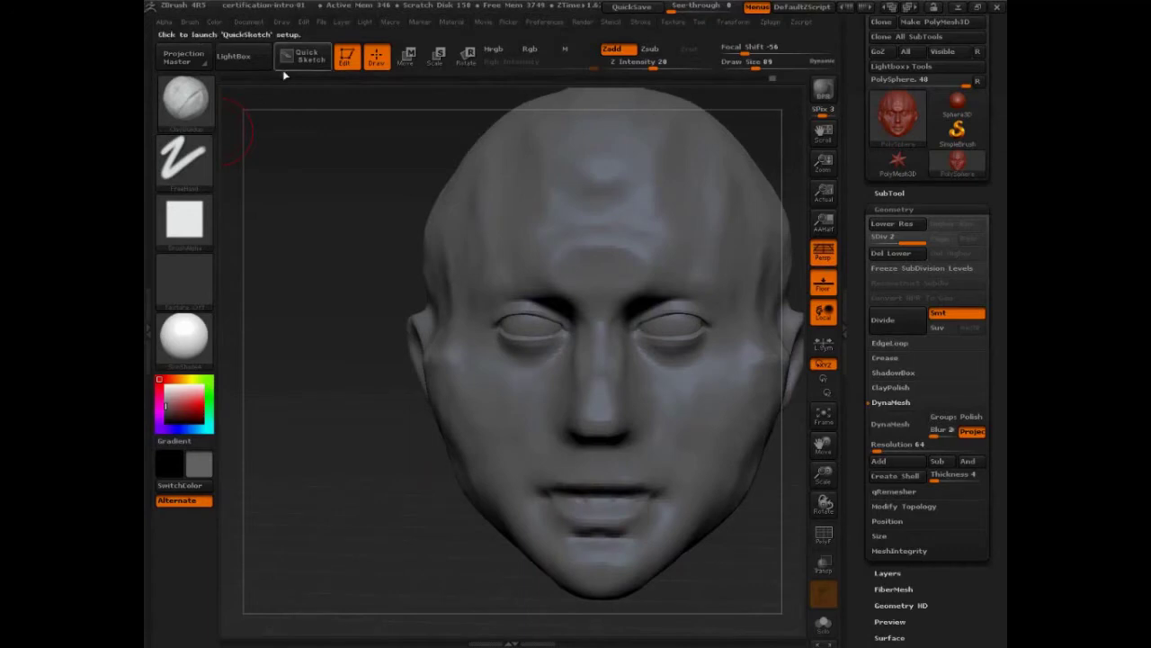
{"action": "left_click", "coordinate": [190, 22]}
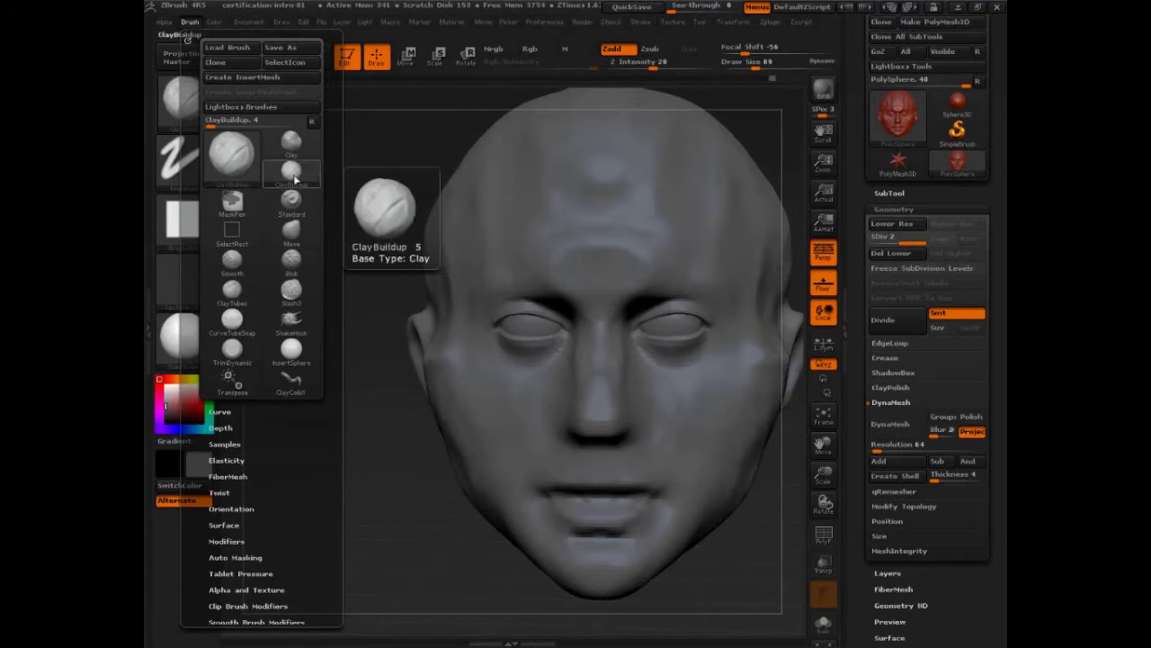
{"action": "left_click", "coordinate": [294, 185]}
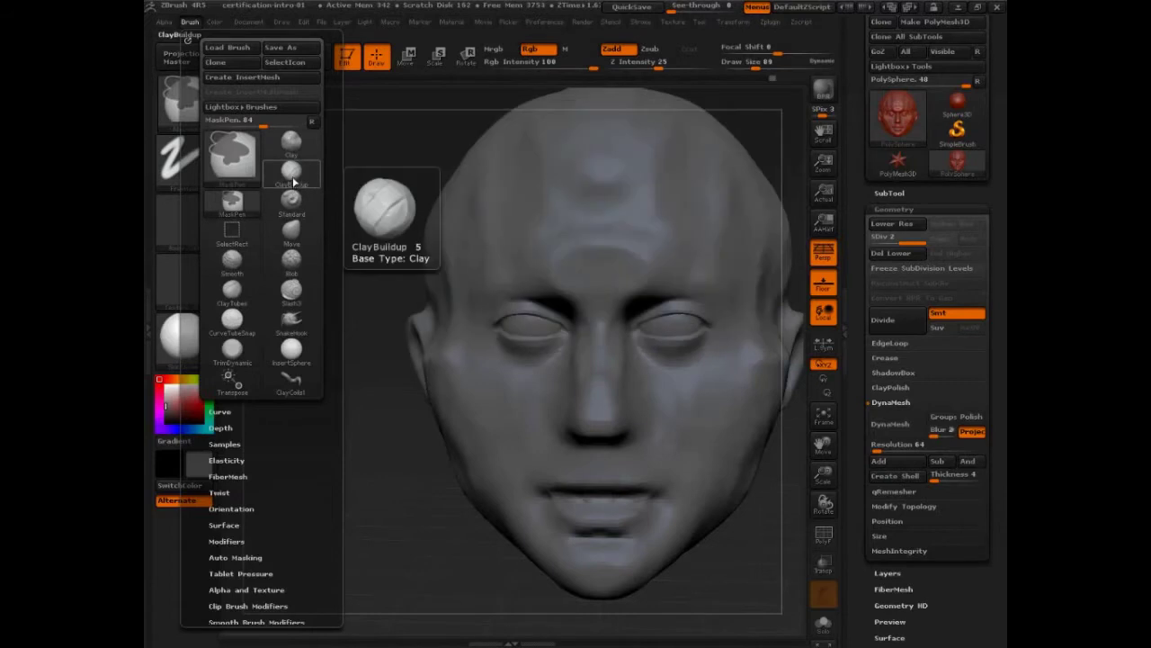
{"action": "left_click", "coordinate": [293, 184], "text": "ctrl+alt"}
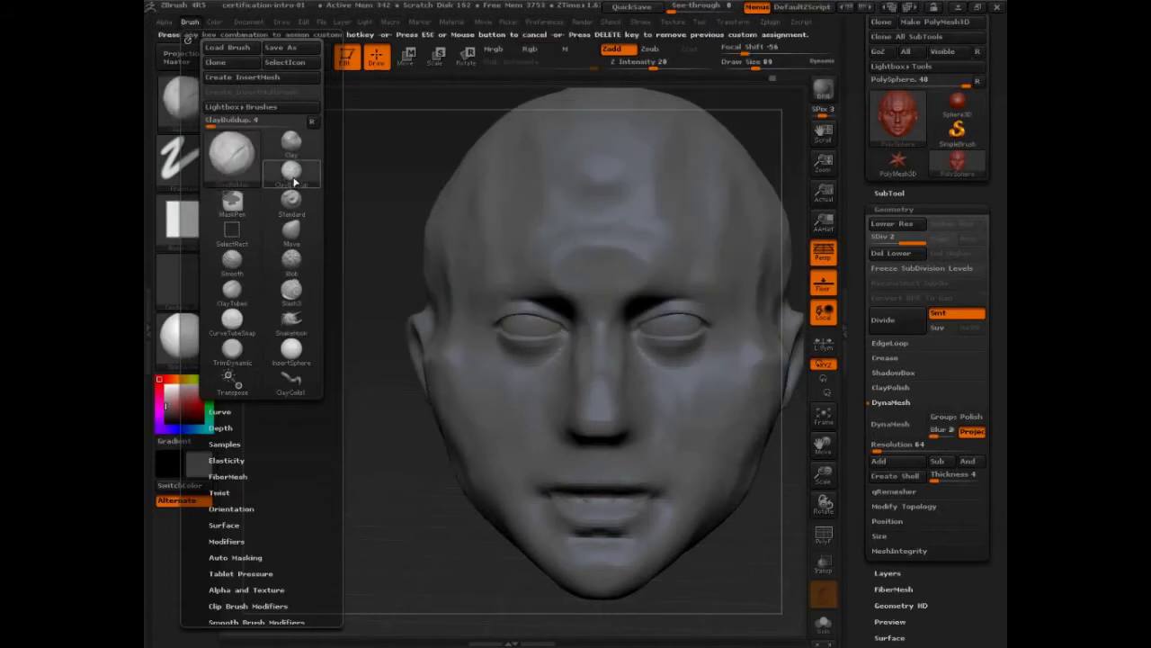
{"action": "key", "text": "Escape"}
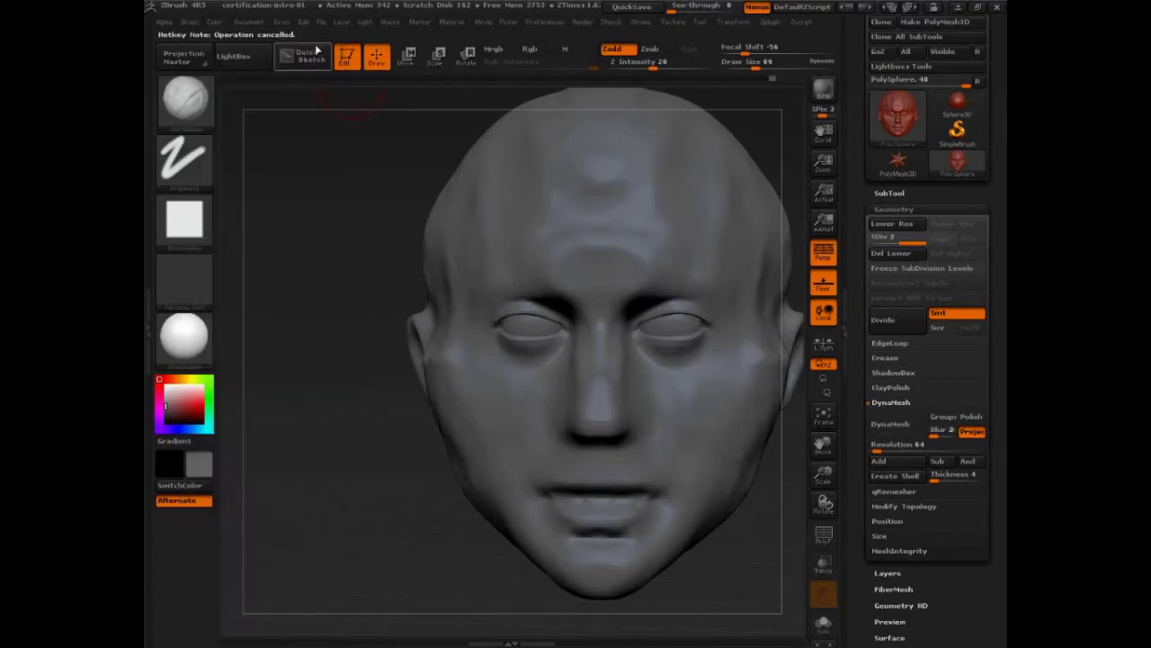
Step: Assign 5 as the custom hotkey for the ClayBuildup brush and 2 for the Move brush
{"action": "left_click", "coordinate": [190, 22]}
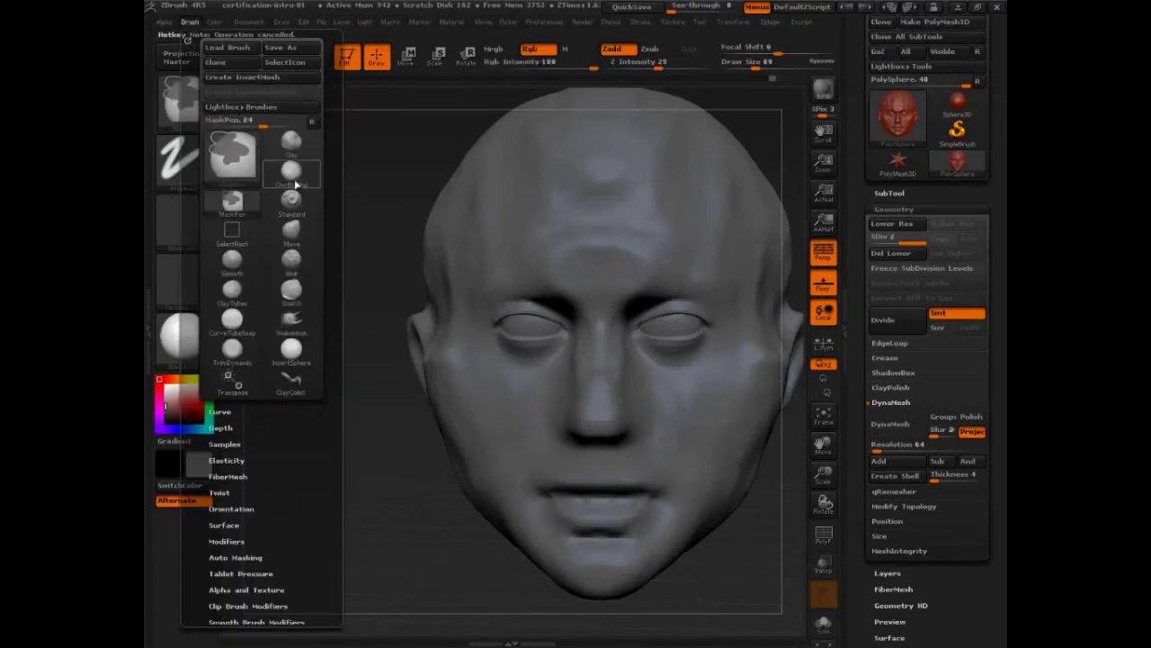
{"action": "left_click", "coordinate": [295, 180], "text": "ctrl+alt"}
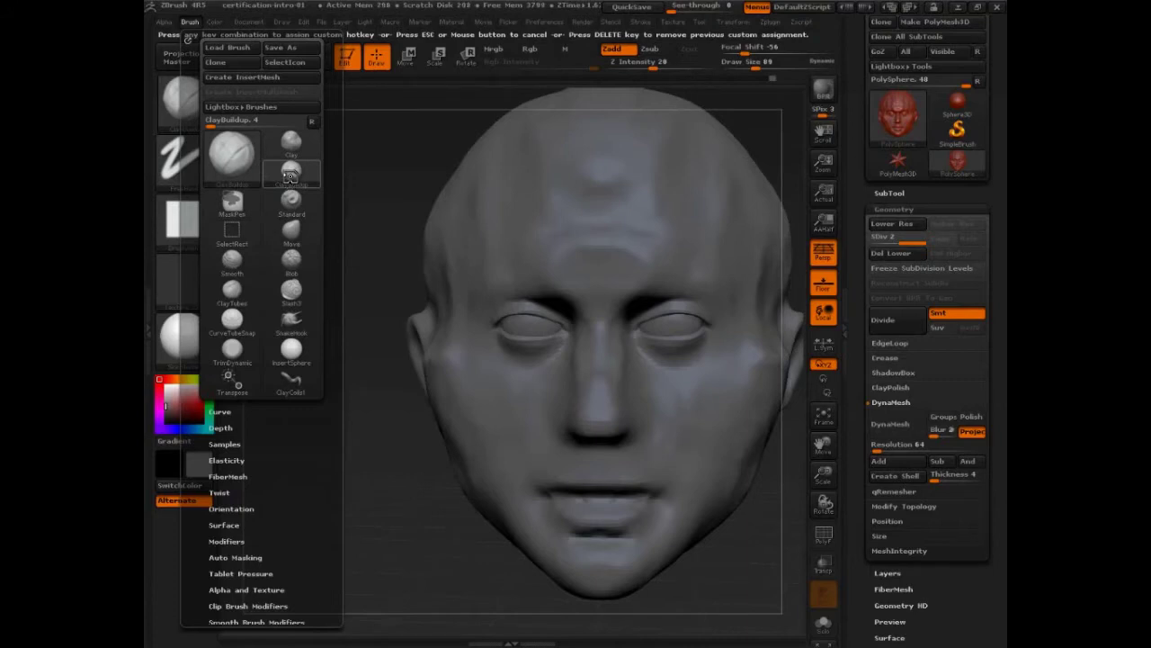
{"action": "key", "text": "5"}
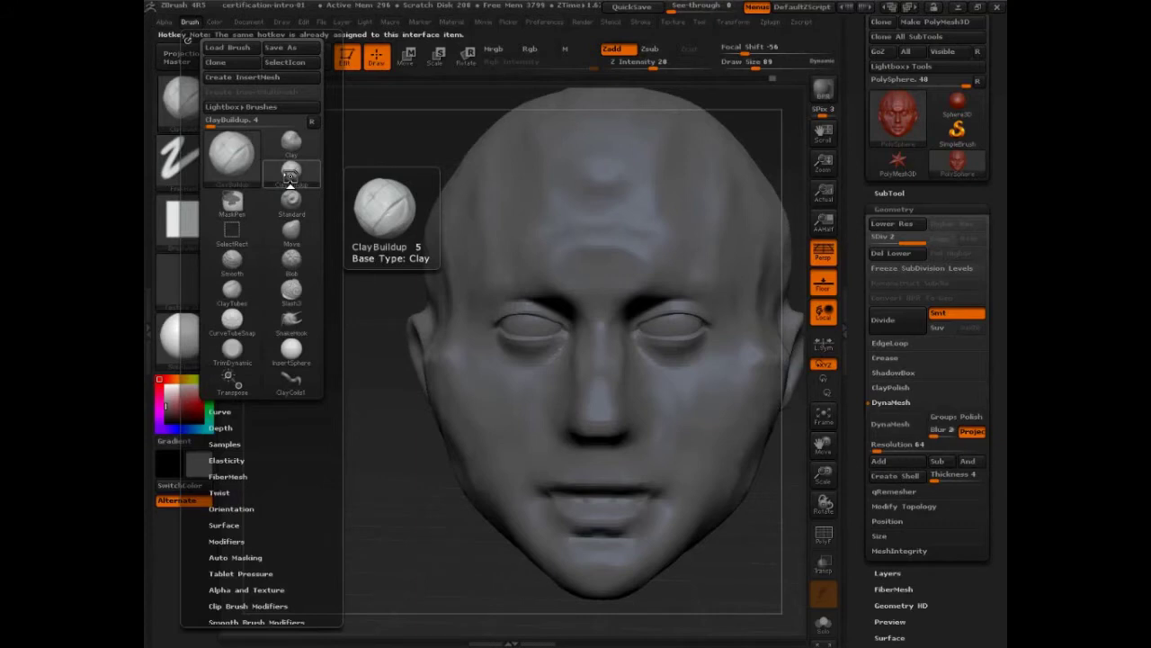
{"action": "left_click", "coordinate": [290, 234]}
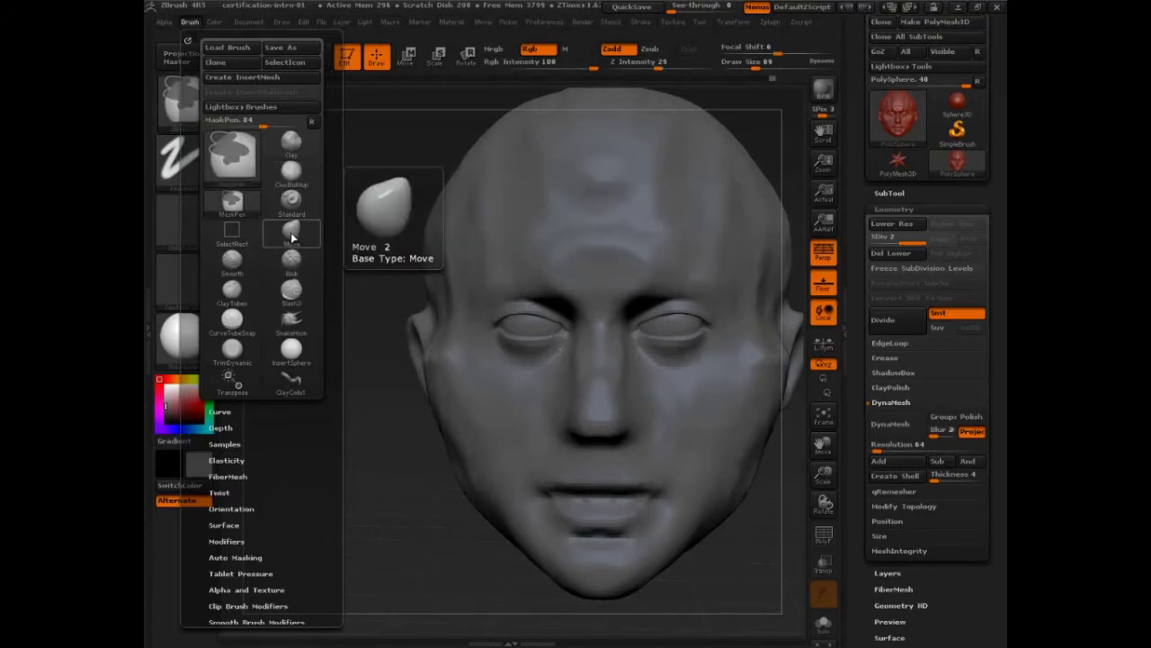
{"action": "left_click", "coordinate": [292, 236], "text": "ctrl+alt"}
{"action": "key", "text": "2"}
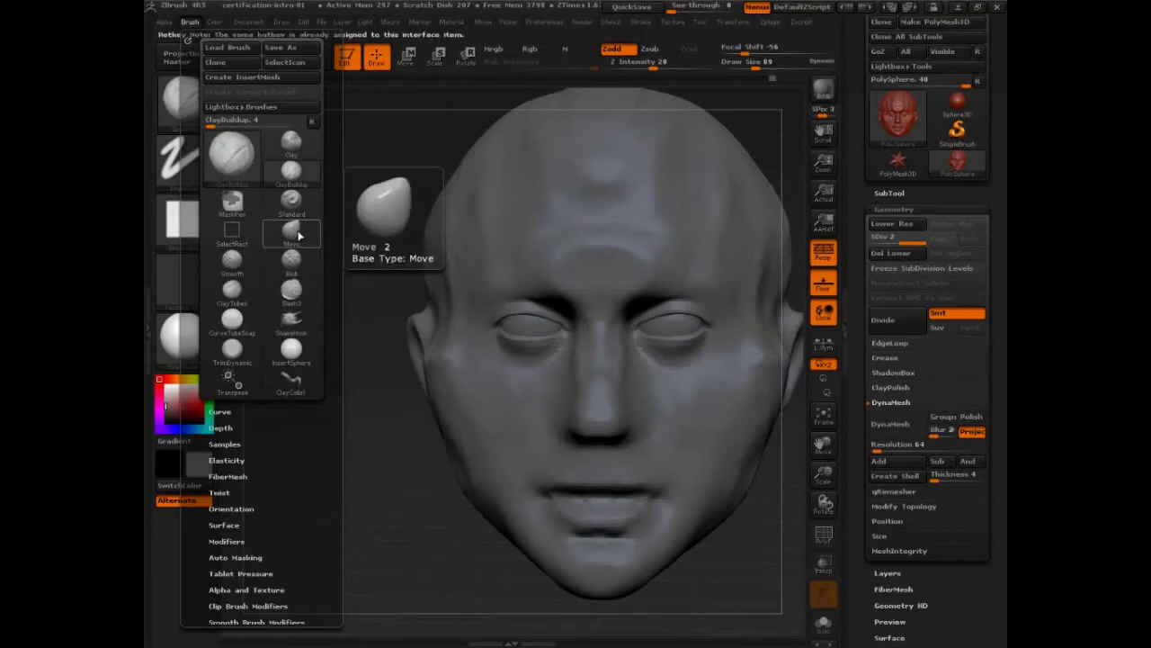
Step: Store the current hotkey assignments as the startup hotkeys in the preferences
{"action": "left_click", "coordinate": [543, 22]}
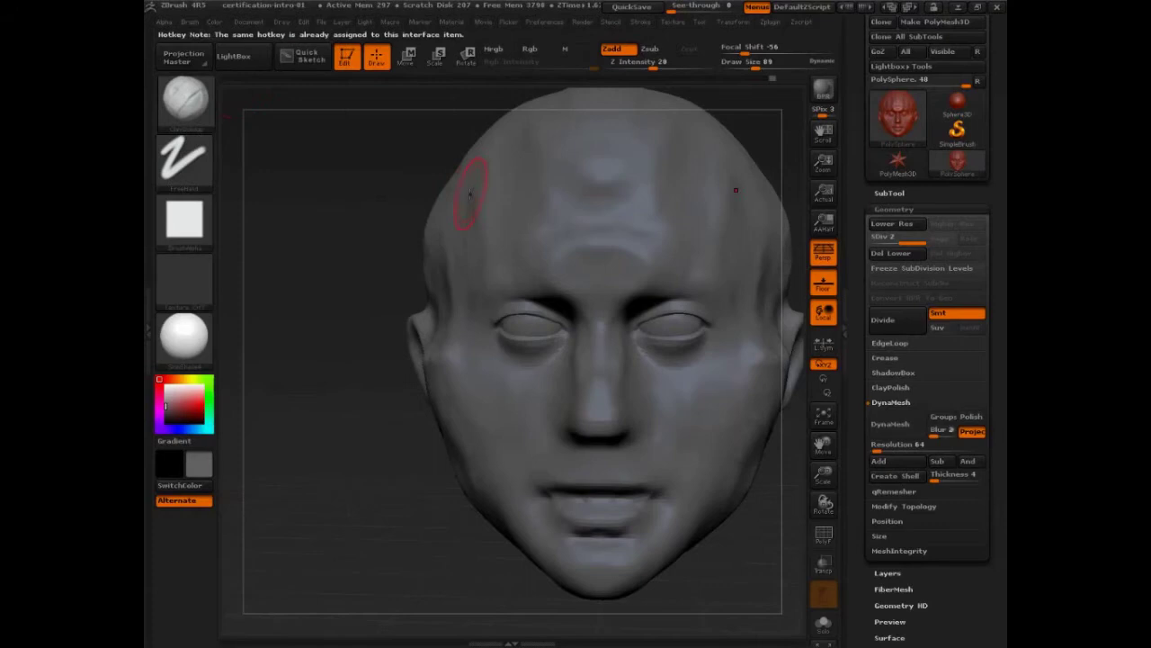
{"action": "left_click", "coordinate": [544, 24]}
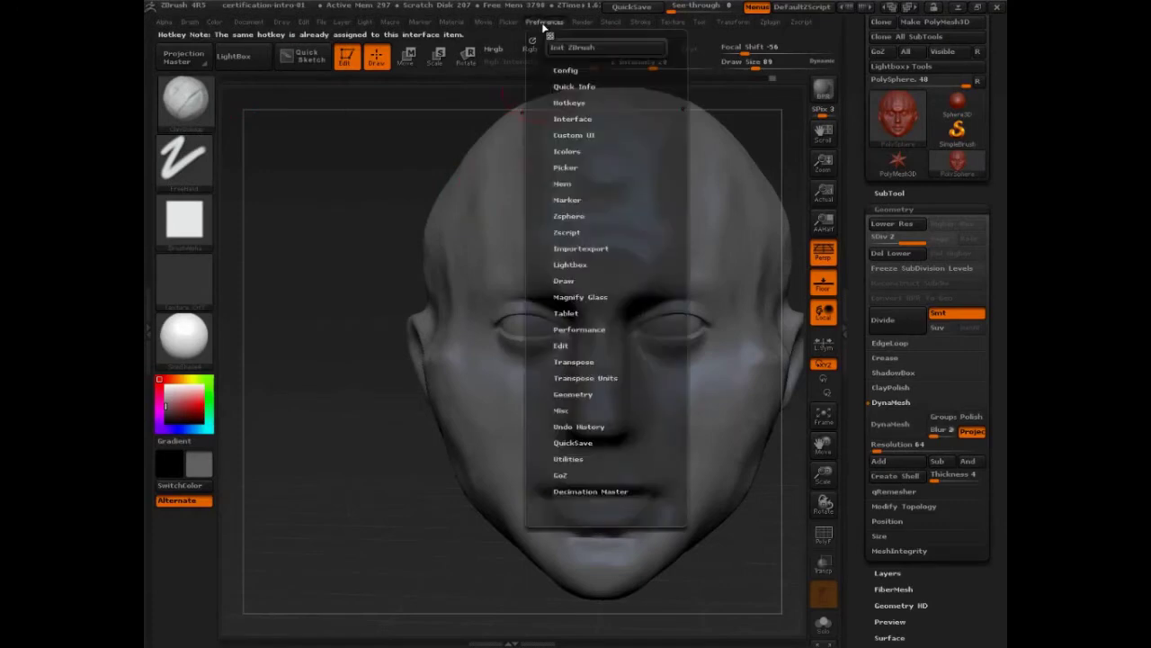
{"action": "left_click", "coordinate": [570, 102]}
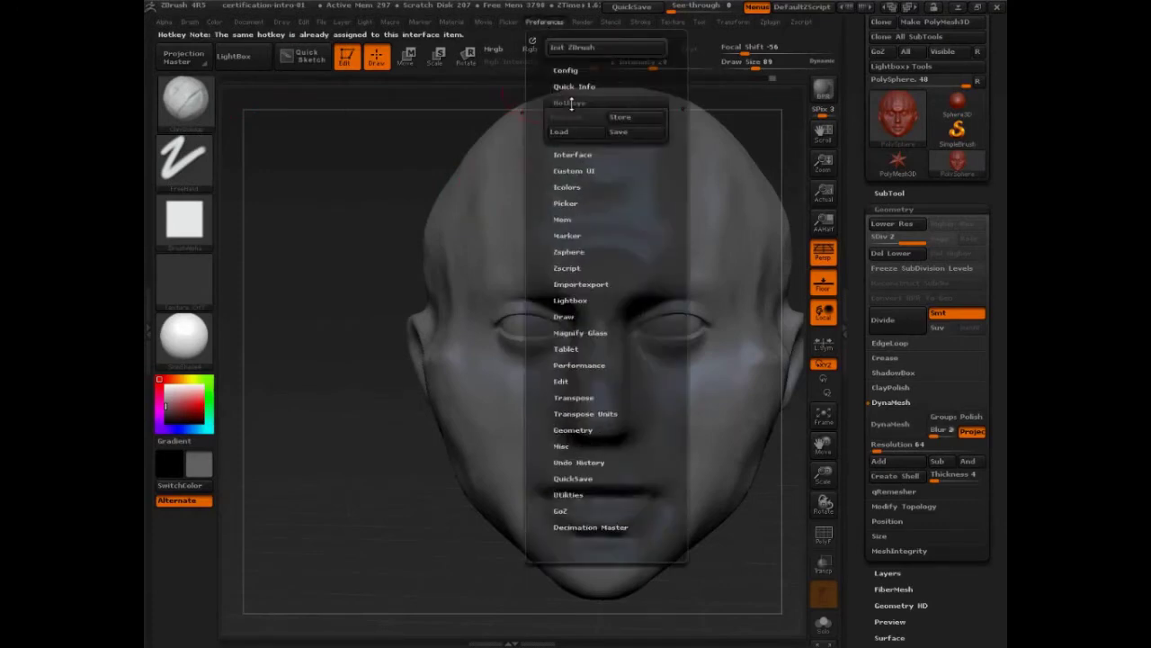
{"action": "left_click", "coordinate": [628, 121]}
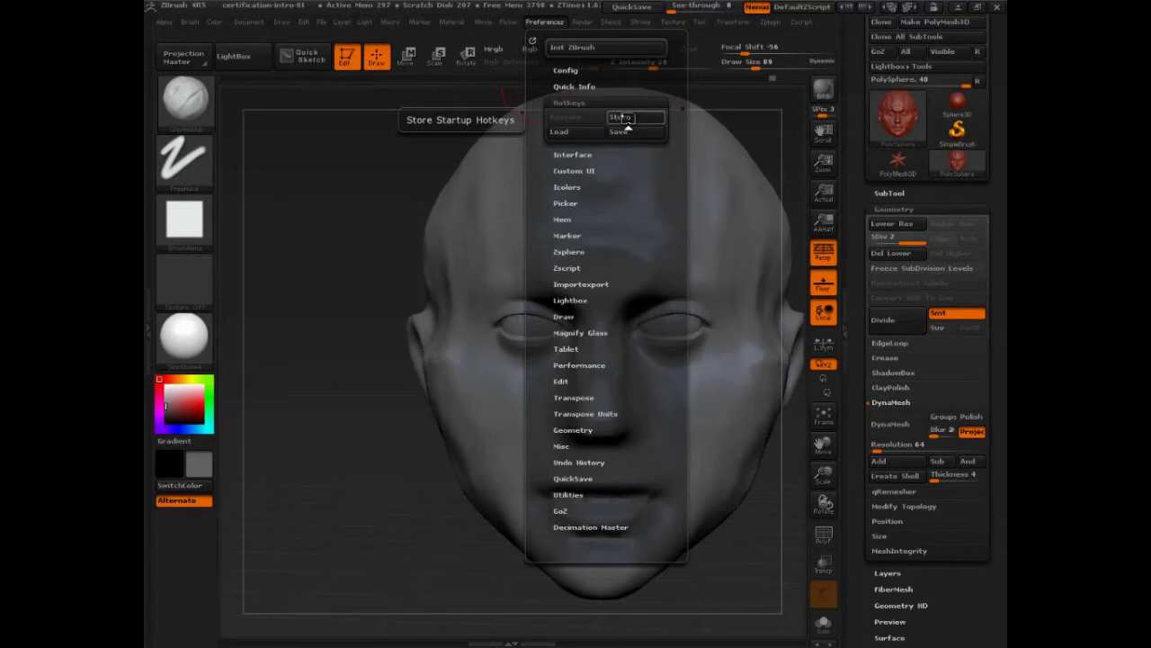
Step: Sculpt the side of the face from the cheekbone near the ear toward the jaw with ClayBuildup at draw size 160
{"action": "left_click_drag", "start_coordinate": [381, 515], "coordinate": [436, 474]}
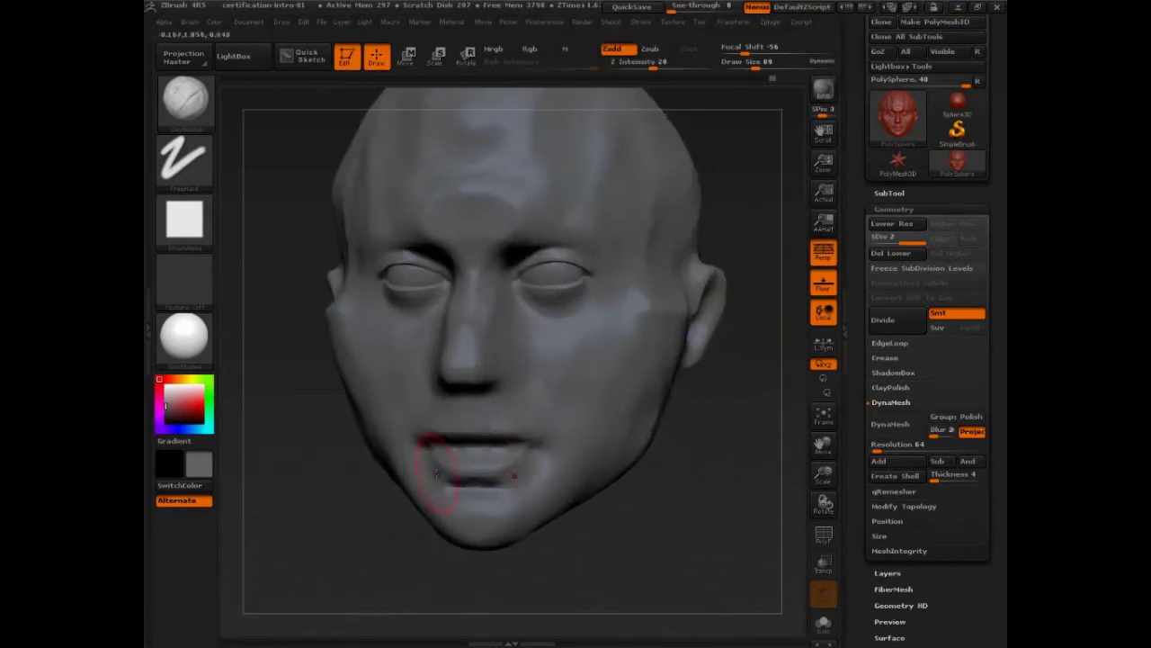
{"action": "mouse_move", "coordinate": [638, 429]}
{"action": "left_mouse_down"}
{"action": "mouse_move", "coordinate": [735, 480]}
{"action": "mouse_move", "coordinate": [722, 504]}
{"action": "mouse_move", "coordinate": [673, 383]}
{"action": "left_mouse_up"}
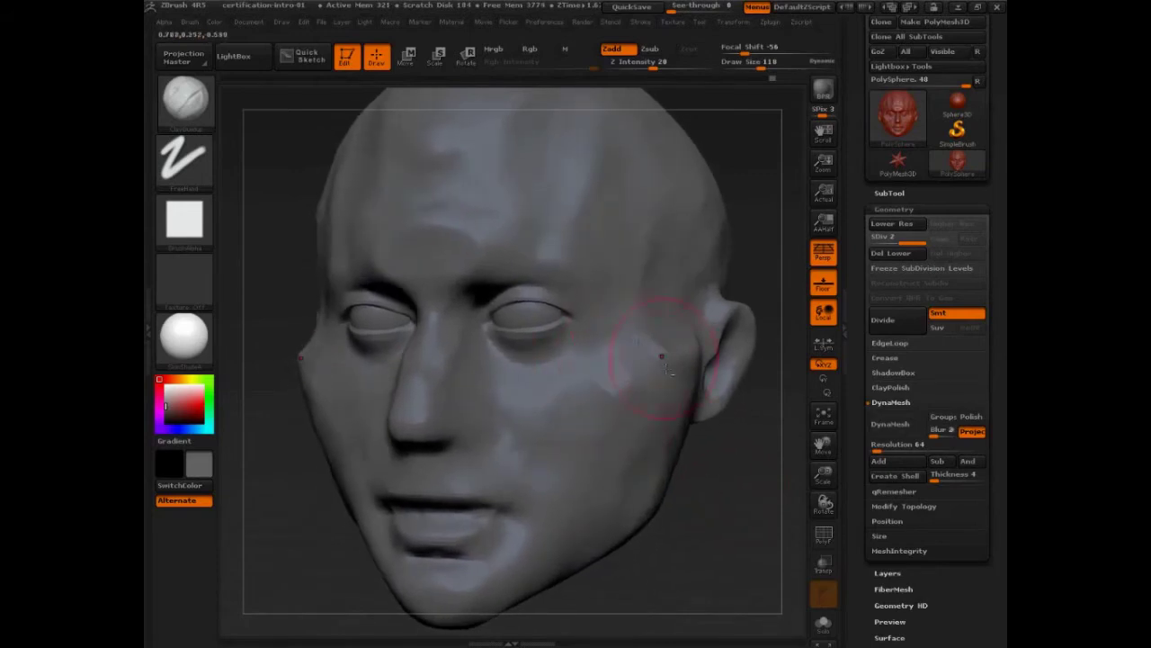
{"action": "left_click_drag", "start_coordinate": [712, 460], "coordinate": [606, 363]}
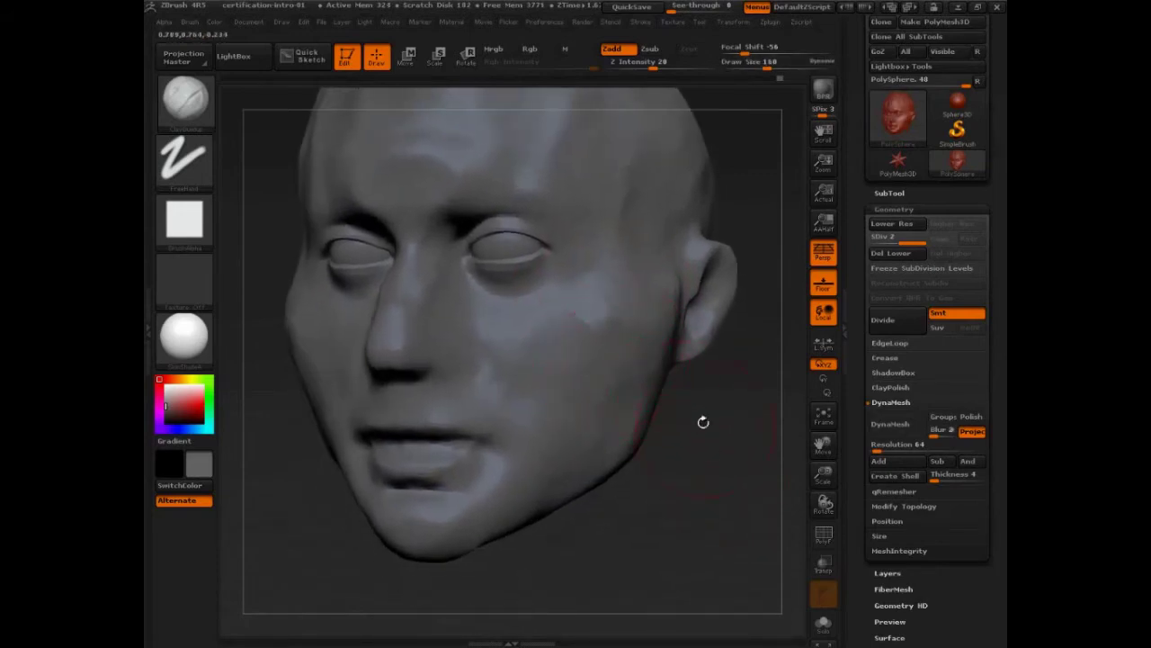
{"action": "mouse_move", "coordinate": [702, 422]}
{"action": "left_mouse_down"}
{"action": "mouse_move", "coordinate": [702, 486]}
{"action": "mouse_move", "coordinate": [719, 459]}
{"action": "left_mouse_up"}
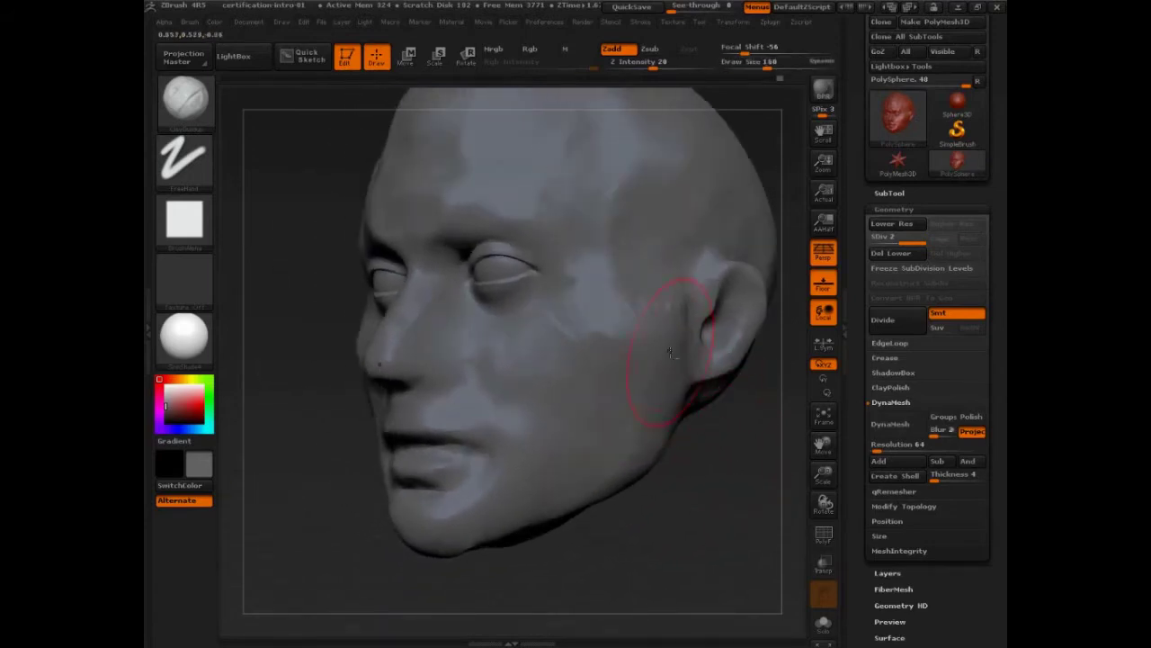
{"action": "mouse_move", "coordinate": [670, 346]}
{"action": "left_mouse_down"}
{"action": "mouse_move", "coordinate": [646, 335]}
{"action": "mouse_move", "coordinate": [634, 378]}
{"action": "left_mouse_up"}
{"action": "mouse_move", "coordinate": [665, 325]}
{"action": "left_mouse_down"}
{"action": "mouse_move", "coordinate": [624, 351]}
{"action": "mouse_move", "coordinate": [582, 410]}
{"action": "left_mouse_up"}
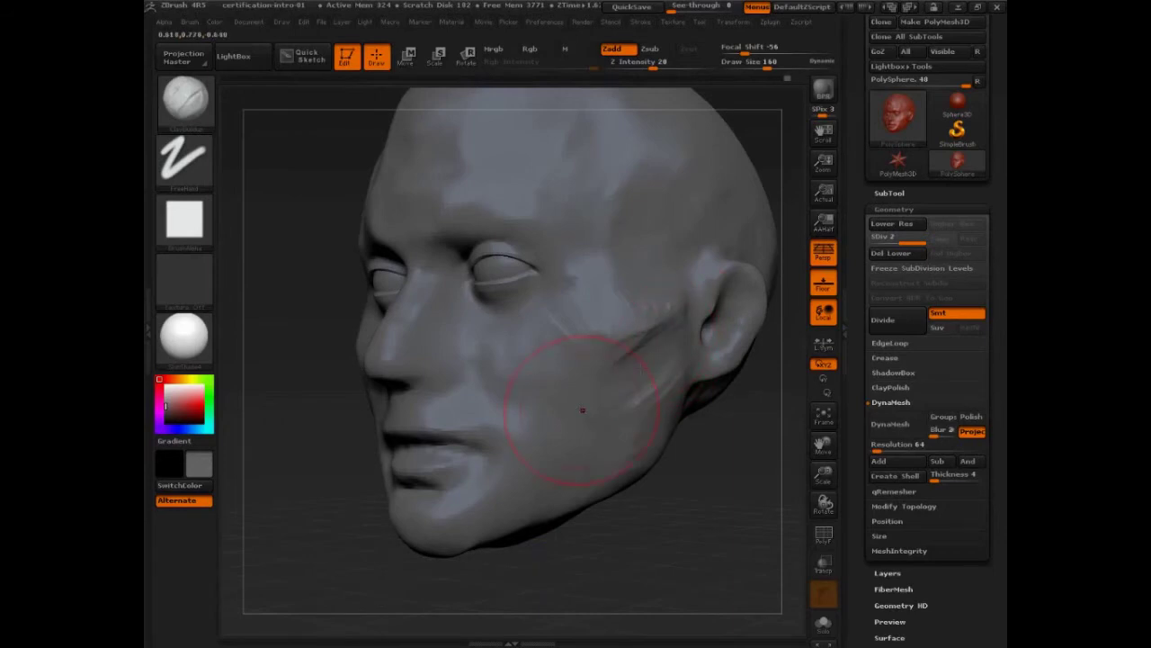
{"action": "left_click_drag", "start_coordinate": [685, 466], "coordinate": [718, 538]}
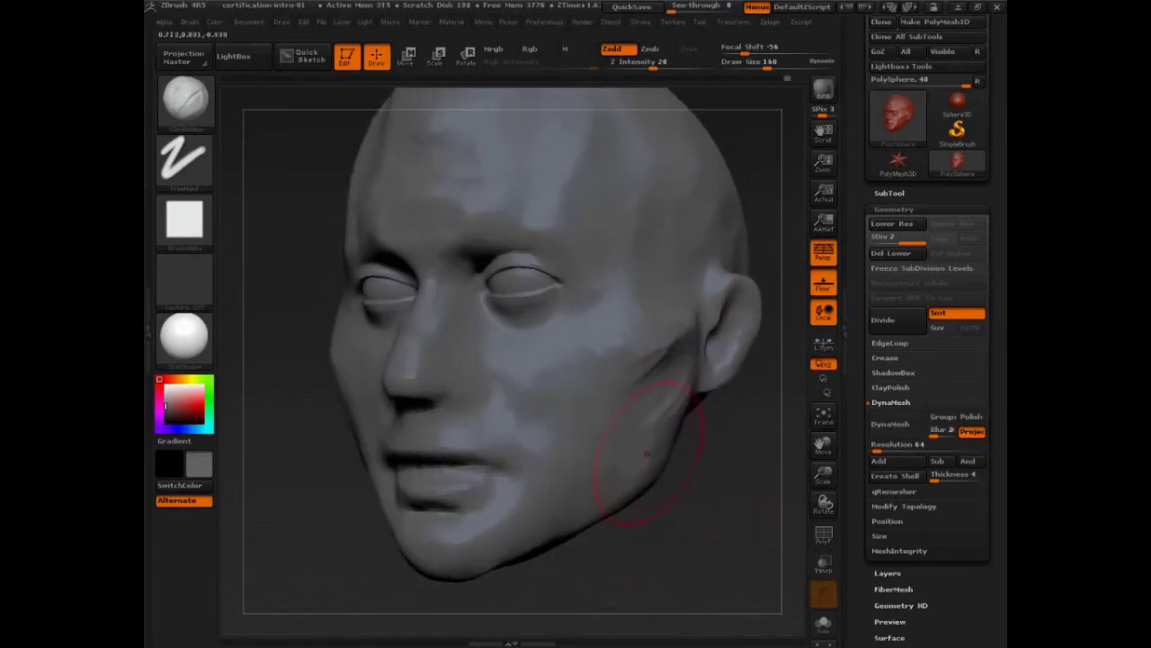
Step: Reduce the ClayBuildup draw size to 65 and refine the cheek area below the cheekbone
{"action": "key", "text": "s"}
{"action": "left_click_drag", "start_coordinate": [629, 419], "coordinate": [622, 418]}
{"action": "mouse_move", "coordinate": [700, 486]}
{"action": "left_mouse_down"}
{"action": "mouse_move", "coordinate": [743, 519]}
{"action": "mouse_move", "coordinate": [732, 535]}
{"action": "left_mouse_up"}
{"action": "key", "text": "s"}
{"action": "left_click_drag", "start_coordinate": [593, 362], "coordinate": [578, 360]}
{"action": "left_click_drag", "start_coordinate": [720, 508], "coordinate": [703, 499]}
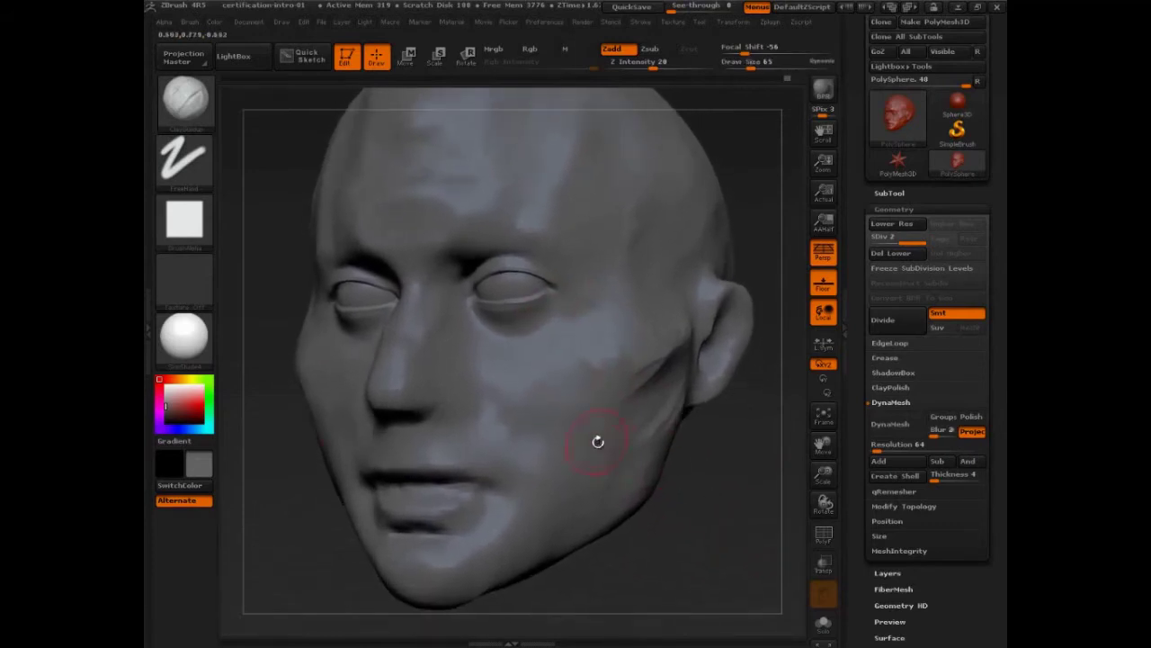
{"action": "left_click_drag", "start_coordinate": [598, 442], "coordinate": [699, 531]}
Step: Annotate the cheekbone's line from the inner eye corner across the cheek toward the ear with freehand strokes
{"action": "key", "text": "ctrl+shift"}
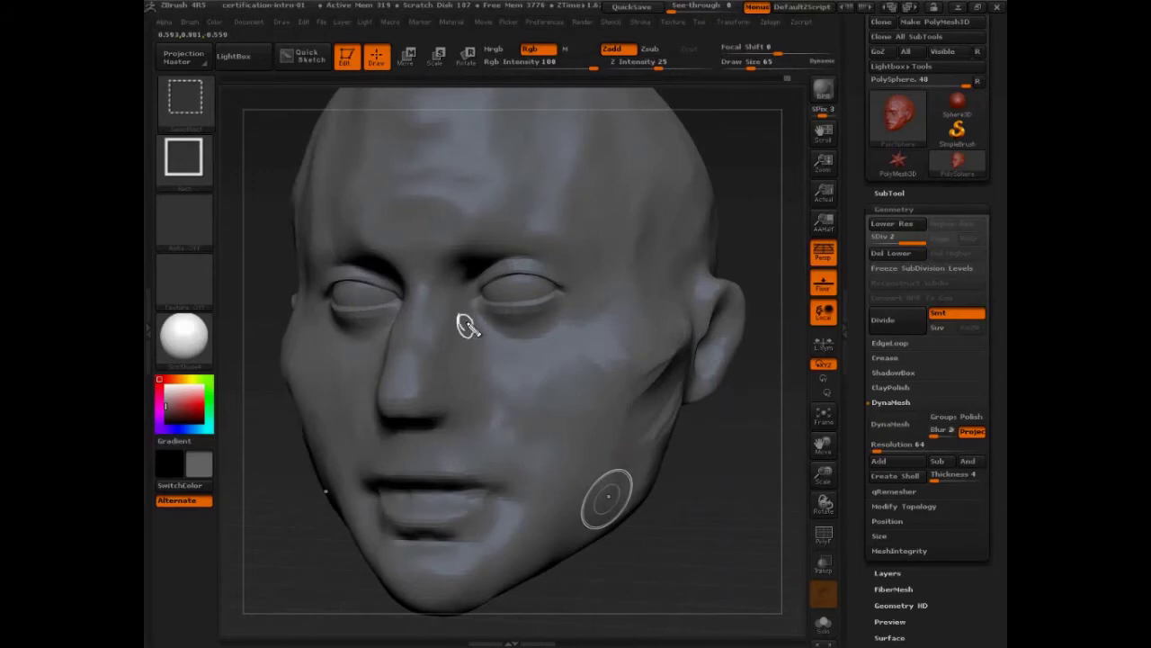
{"action": "left_click_drag", "start_coordinate": [465, 325], "coordinate": [634, 367]}
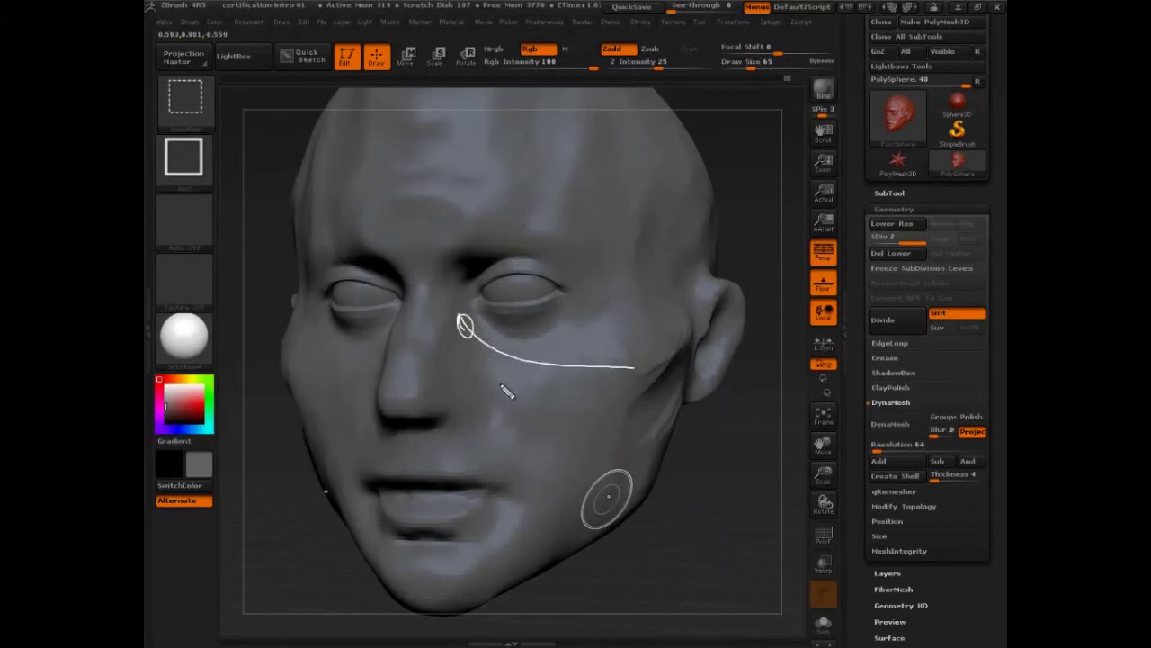
{"action": "mouse_move", "coordinate": [539, 404]}
{"action": "left_mouse_down"}
{"action": "mouse_move", "coordinate": [531, 364]}
{"action": "mouse_move", "coordinate": [553, 387]}
{"action": "left_mouse_up"}
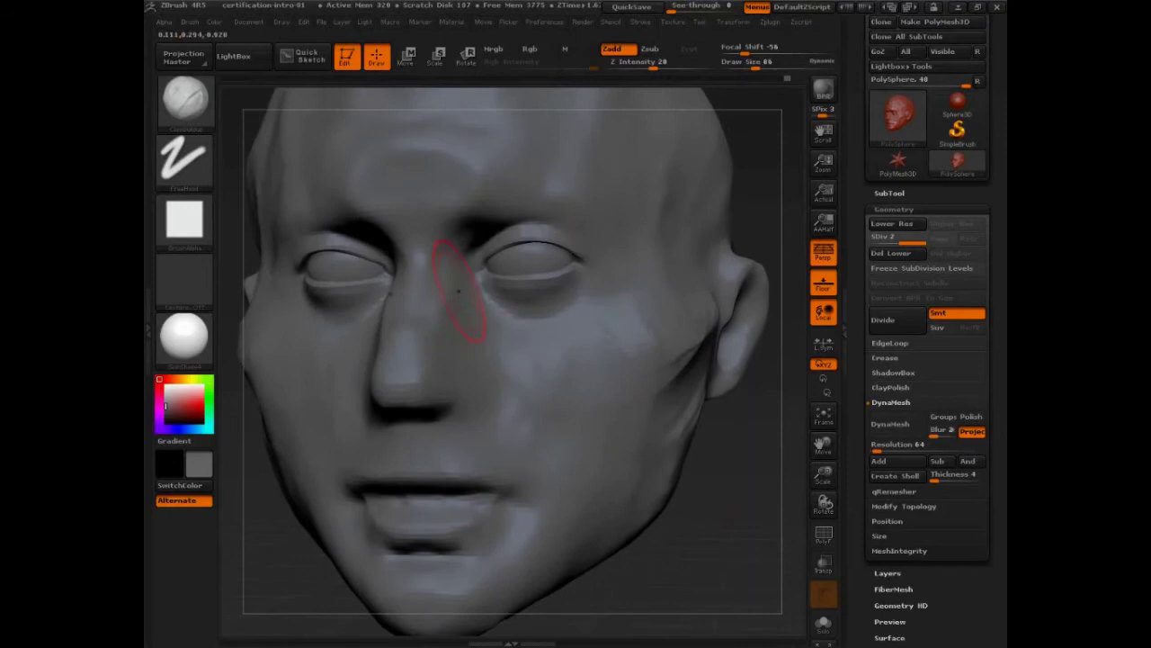
Step: Set the ClayBuildup draw size to 50 and refine the plane between the inner eye corner and the nose bridge
{"action": "key", "text": "s"}
{"action": "mouse_move", "coordinate": [442, 286]}
{"action": "left_mouse_down"}
{"action": "mouse_move", "coordinate": [424, 283]}
{"action": "mouse_move", "coordinate": [435, 276]}
{"action": "left_mouse_up"}
{"action": "key", "text": "s"}
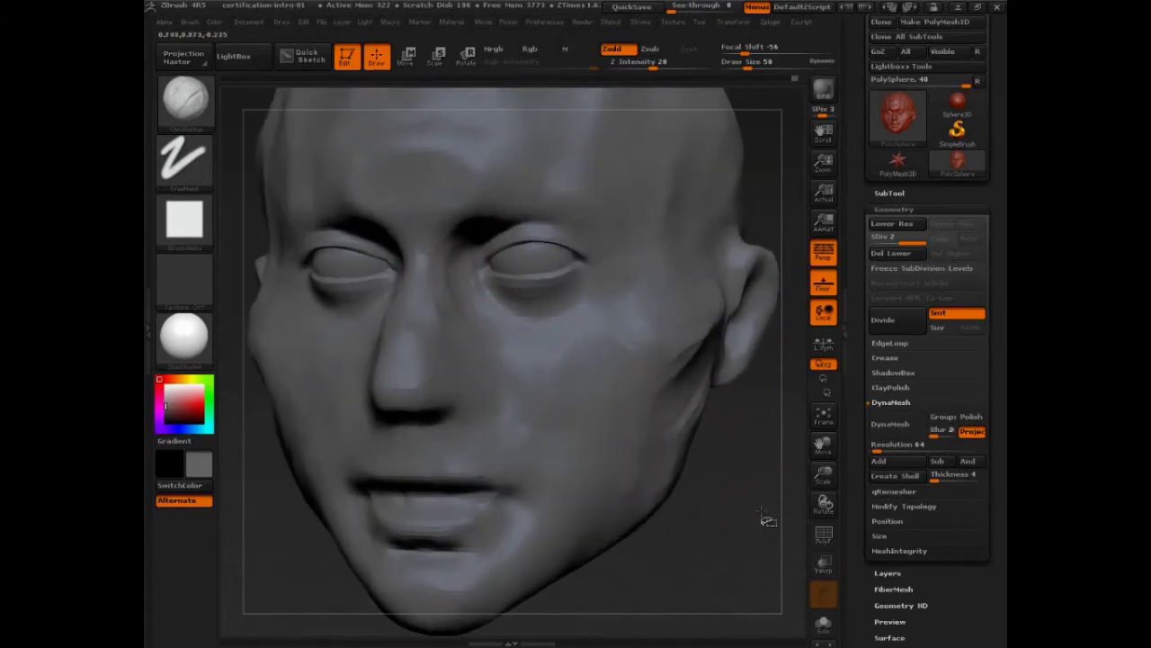
Step: Annotate the eye opening, upper lid and curved plane from the inner eye corner to the cheekbone with outlines and hatching
{"action": "key", "text": "ctrl+shift"}
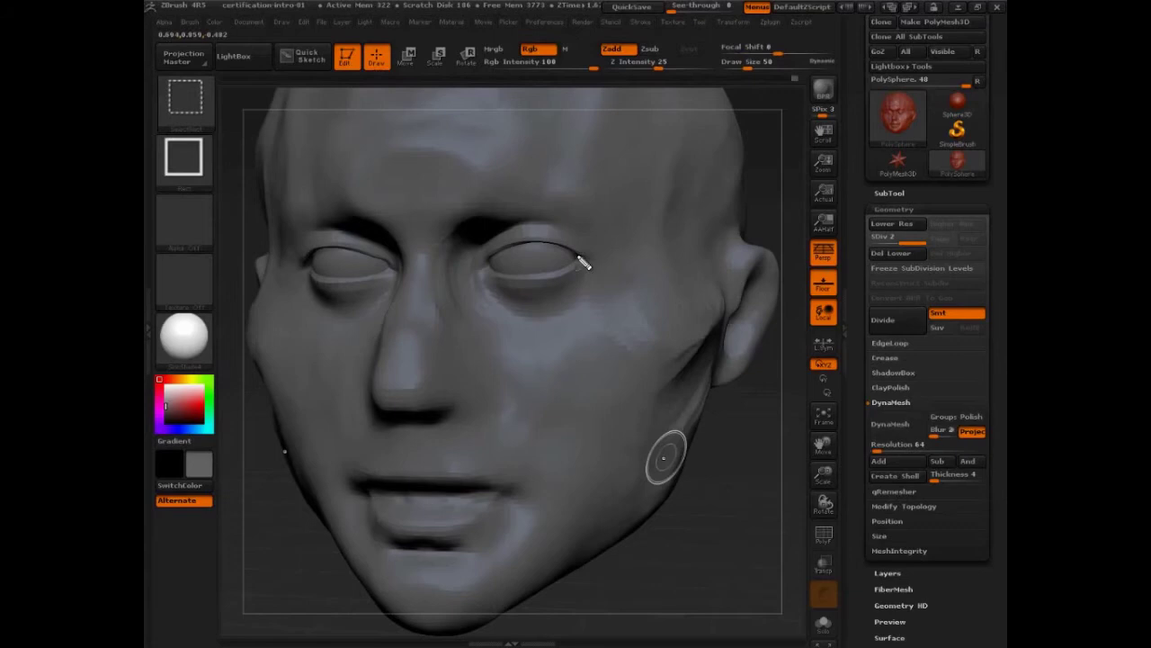
{"action": "mouse_move", "coordinate": [584, 262]}
{"action": "left_mouse_down", "text": "ctrl+shift"}
{"action": "mouse_move", "coordinate": [567, 249]}
{"action": "mouse_move", "coordinate": [496, 257]}
{"action": "mouse_move", "coordinate": [482, 281]}
{"action": "mouse_move", "coordinate": [544, 286]}
{"action": "mouse_move", "coordinate": [565, 255]}
{"action": "left_mouse_up", "text": "ctrl+shift"}
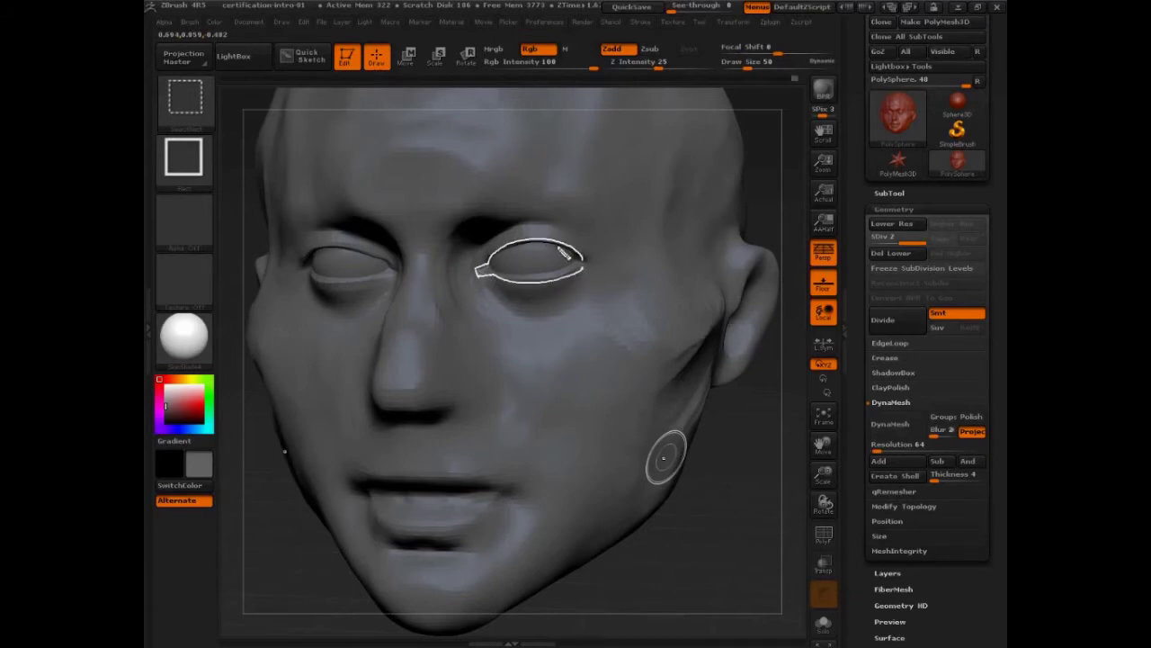
{"action": "left_click_drag", "start_coordinate": [494, 236], "coordinate": [488, 256]}
{"action": "mouse_move", "coordinate": [506, 233]}
{"action": "left_mouse_down"}
{"action": "mouse_move", "coordinate": [503, 248]}
{"action": "mouse_move", "coordinate": [523, 241]}
{"action": "left_mouse_up"}
{"action": "mouse_move", "coordinate": [543, 231]}
{"action": "left_mouse_down"}
{"action": "mouse_move", "coordinate": [567, 244]}
{"action": "mouse_move", "coordinate": [483, 288]}
{"action": "mouse_move", "coordinate": [486, 275]}
{"action": "mouse_move", "coordinate": [461, 268]}
{"action": "mouse_move", "coordinate": [493, 248]}
{"action": "mouse_move", "coordinate": [485, 306]}
{"action": "mouse_move", "coordinate": [632, 261]}
{"action": "mouse_move", "coordinate": [470, 257]}
{"action": "mouse_move", "coordinate": [513, 349]}
{"action": "mouse_move", "coordinate": [536, 331]}
{"action": "mouse_move", "coordinate": [477, 297]}
{"action": "mouse_move", "coordinate": [499, 340]}
{"action": "mouse_move", "coordinate": [540, 317]}
{"action": "mouse_move", "coordinate": [580, 364]}
{"action": "mouse_move", "coordinate": [619, 328]}
{"action": "mouse_move", "coordinate": [646, 346]}
{"action": "left_mouse_up"}
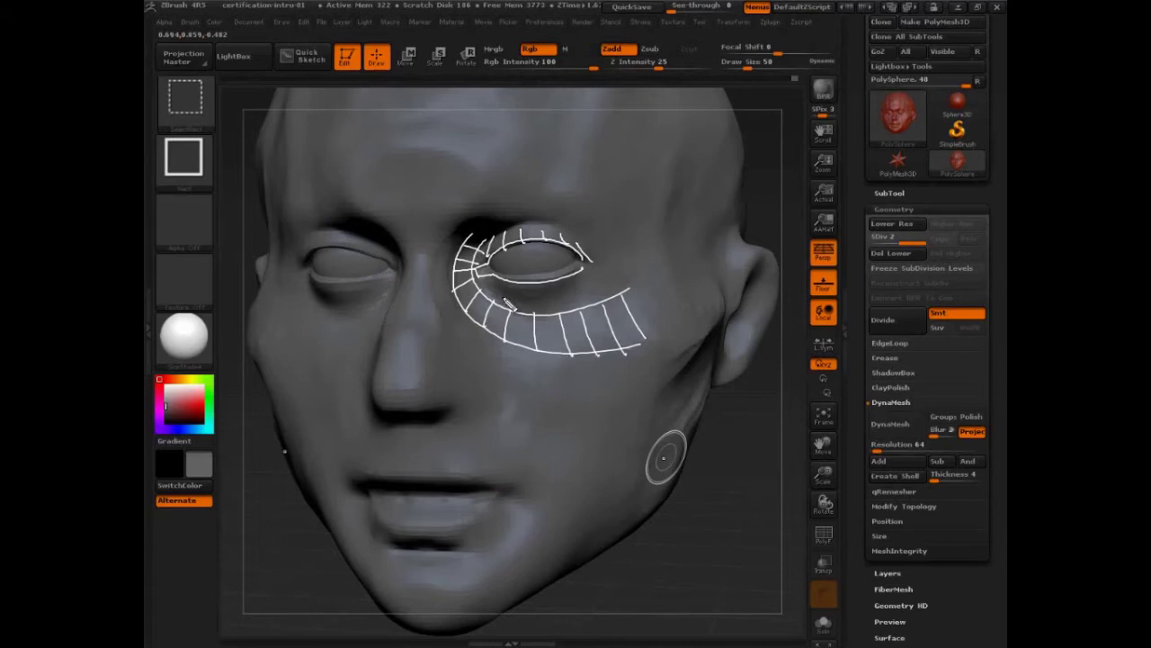
Step: Undo the hatch strokes drawn beneath the lower eyelid and redraw them across the under-eye area
{"action": "mouse_move", "coordinate": [508, 305]}
{"action": "left_mouse_down", "text": "ctrl+shift"}
{"action": "mouse_move", "coordinate": [500, 281]}
{"action": "mouse_move", "coordinate": [527, 310]}
{"action": "mouse_move", "coordinate": [548, 290]}
{"action": "mouse_move", "coordinate": [595, 286]}
{"action": "left_mouse_up", "text": "ctrl+shift"}
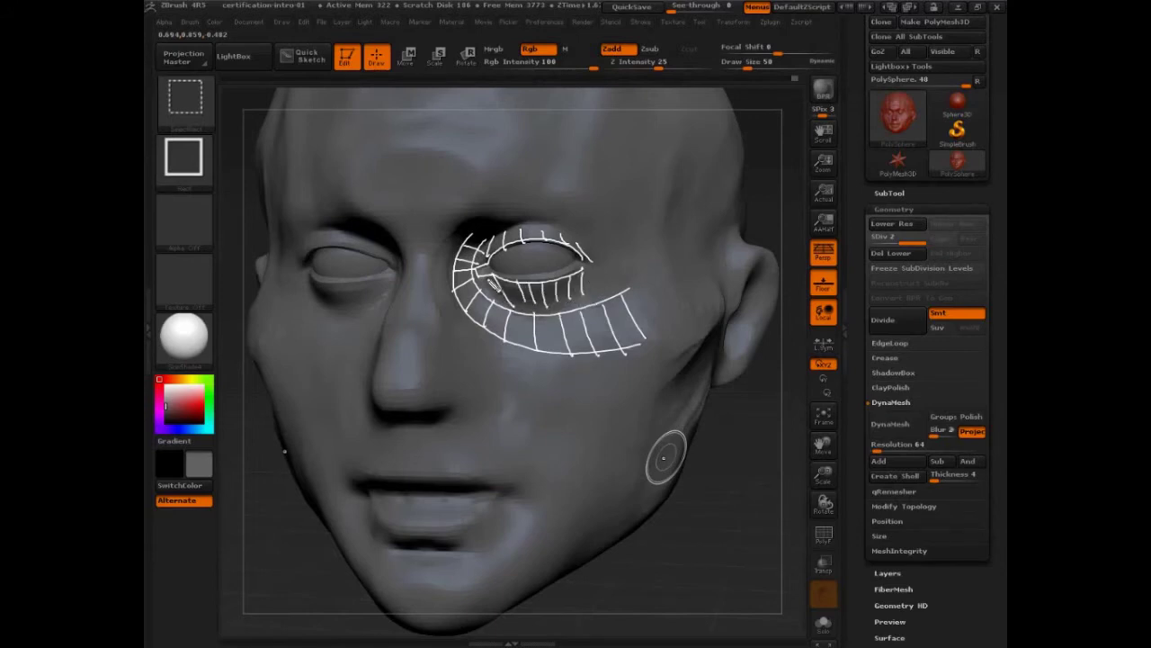
{"action": "key", "text": "ctrl+z"}
{"action": "key", "text": "ctrl+z"}
{"action": "key", "text": "ctrl+z"}
{"action": "key", "text": "ctrl+z"}
{"action": "key", "text": "ctrl+z"}
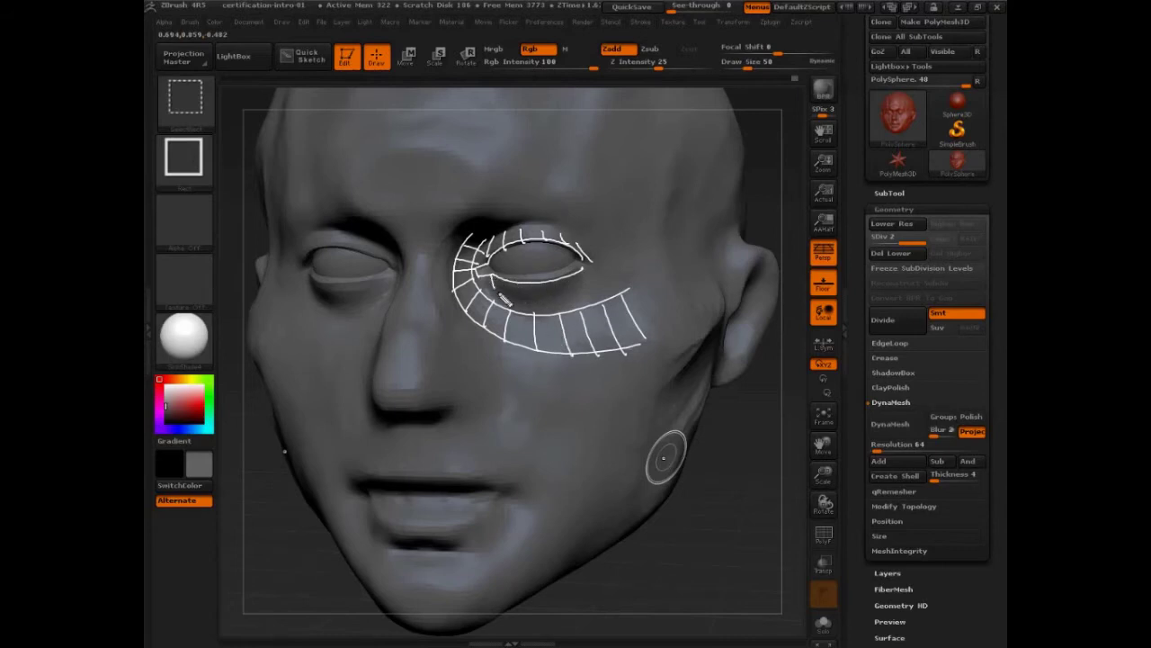
{"action": "mouse_move", "coordinate": [495, 284]}
{"action": "left_mouse_down"}
{"action": "mouse_move", "coordinate": [518, 302]}
{"action": "mouse_move", "coordinate": [598, 290]}
{"action": "mouse_move", "coordinate": [590, 277]}
{"action": "mouse_move", "coordinate": [504, 286]}
{"action": "mouse_move", "coordinate": [490, 311]}
{"action": "mouse_move", "coordinate": [495, 283]}
{"action": "mouse_move", "coordinate": [502, 311]}
{"action": "mouse_move", "coordinate": [584, 314]}
{"action": "mouse_move", "coordinate": [601, 301]}
{"action": "mouse_move", "coordinate": [492, 283]}
{"action": "mouse_move", "coordinate": [503, 314]}
{"action": "mouse_move", "coordinate": [574, 287]}
{"action": "mouse_move", "coordinate": [476, 286]}
{"action": "mouse_move", "coordinate": [485, 306]}
{"action": "mouse_move", "coordinate": [583, 302]}
{"action": "left_mouse_up"}
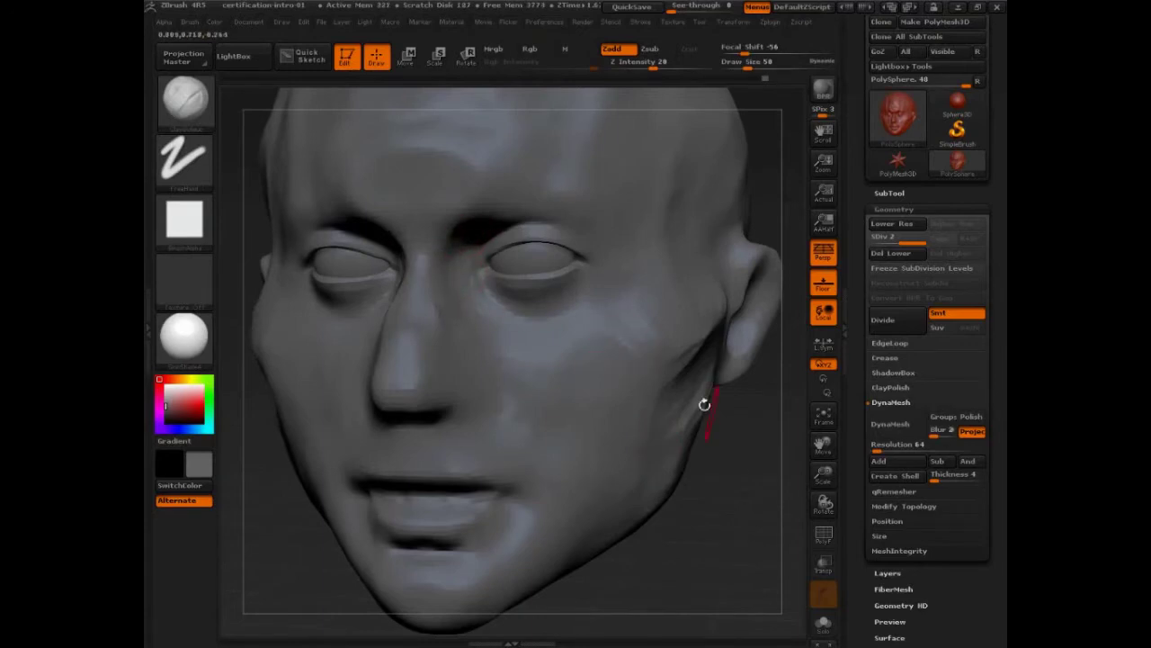
Step: Sculpt the inner brow above the nose bridge and mark its plane from the forehead down to the eye socket with freehand lines
{"action": "mouse_move", "coordinate": [704, 403]}
{"action": "left_mouse_down"}
{"action": "mouse_move", "coordinate": [779, 392]}
{"action": "mouse_move", "coordinate": [743, 376]}
{"action": "left_mouse_up"}
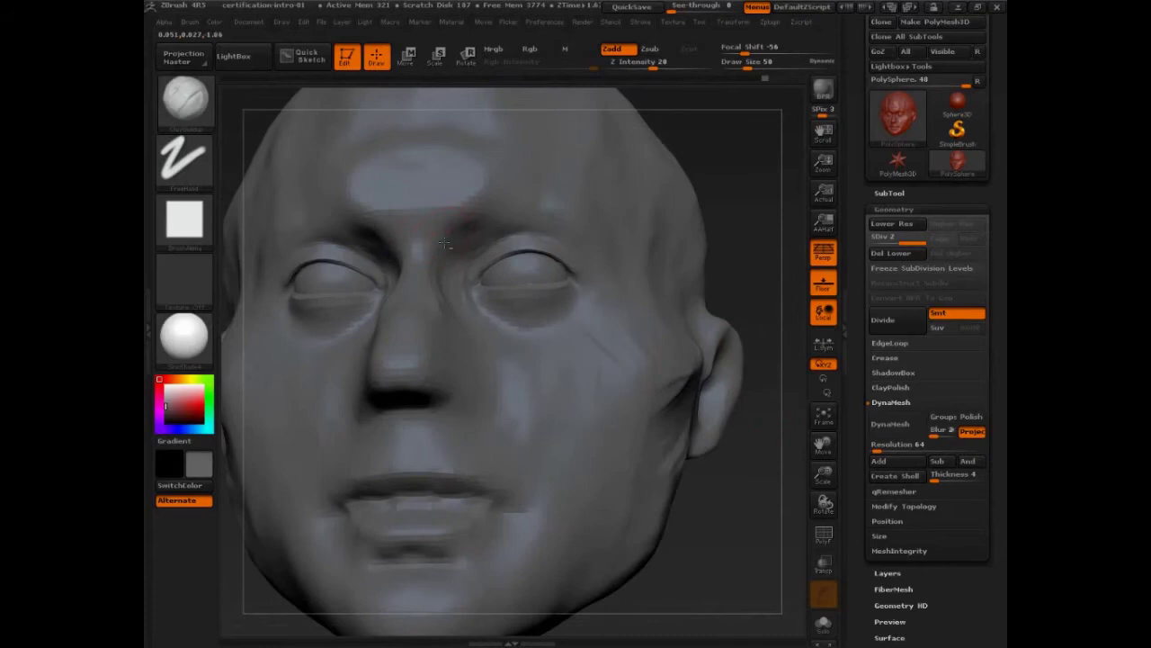
{"action": "mouse_move", "coordinate": [463, 191]}
{"action": "left_mouse_down"}
{"action": "mouse_move", "coordinate": [471, 226]}
{"action": "mouse_move", "coordinate": [448, 195]}
{"action": "mouse_move", "coordinate": [481, 184]}
{"action": "mouse_move", "coordinate": [458, 252]}
{"action": "left_mouse_up"}
{"action": "key", "text": "ctrl+shift+d"}
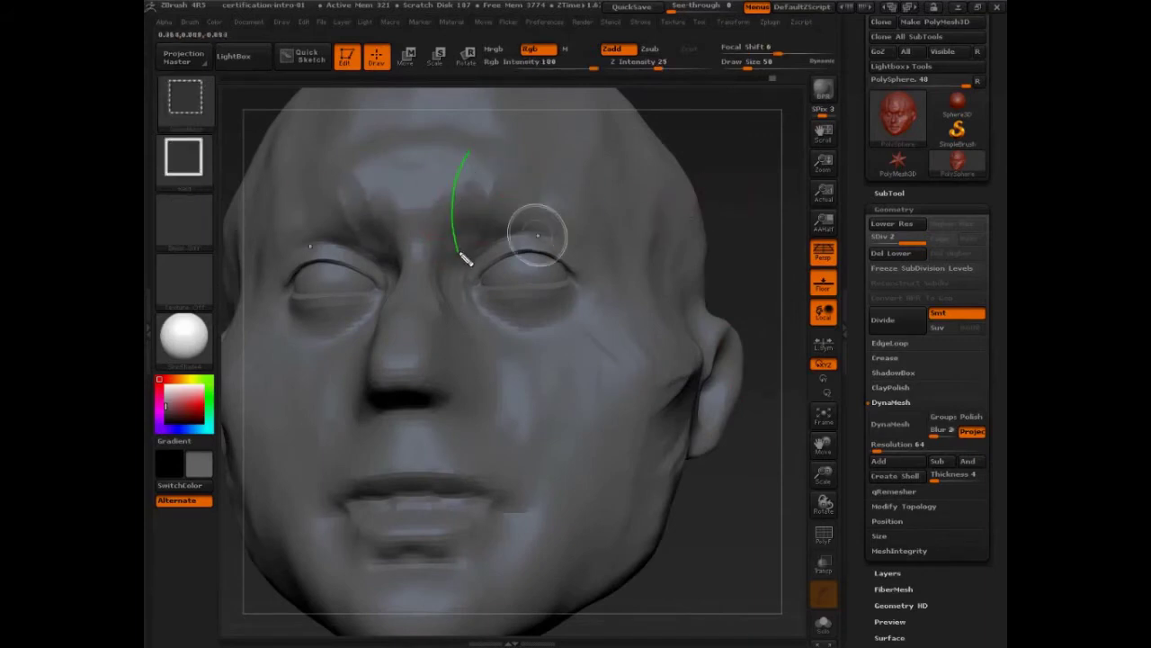
{"action": "mouse_move", "coordinate": [501, 159]}
{"action": "left_mouse_down"}
{"action": "mouse_move", "coordinate": [484, 181]}
{"action": "mouse_move", "coordinate": [477, 248]}
{"action": "left_mouse_up"}
{"action": "left_click_drag", "start_coordinate": [445, 164], "coordinate": [439, 247]}
{"action": "key", "text": "Escape"}
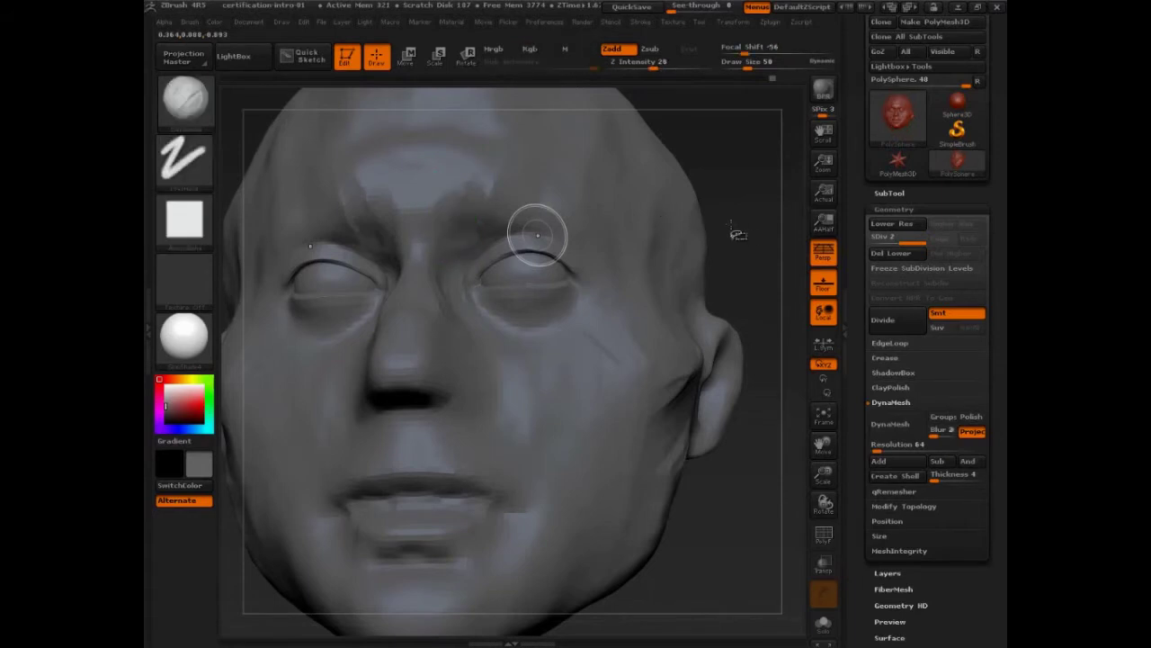
Step: Refine the inner brow ridge and its transition into the nose bridge with ClayBuildup at draw size 50
{"action": "left_click_drag", "start_coordinate": [732, 231], "coordinate": [651, 226]}
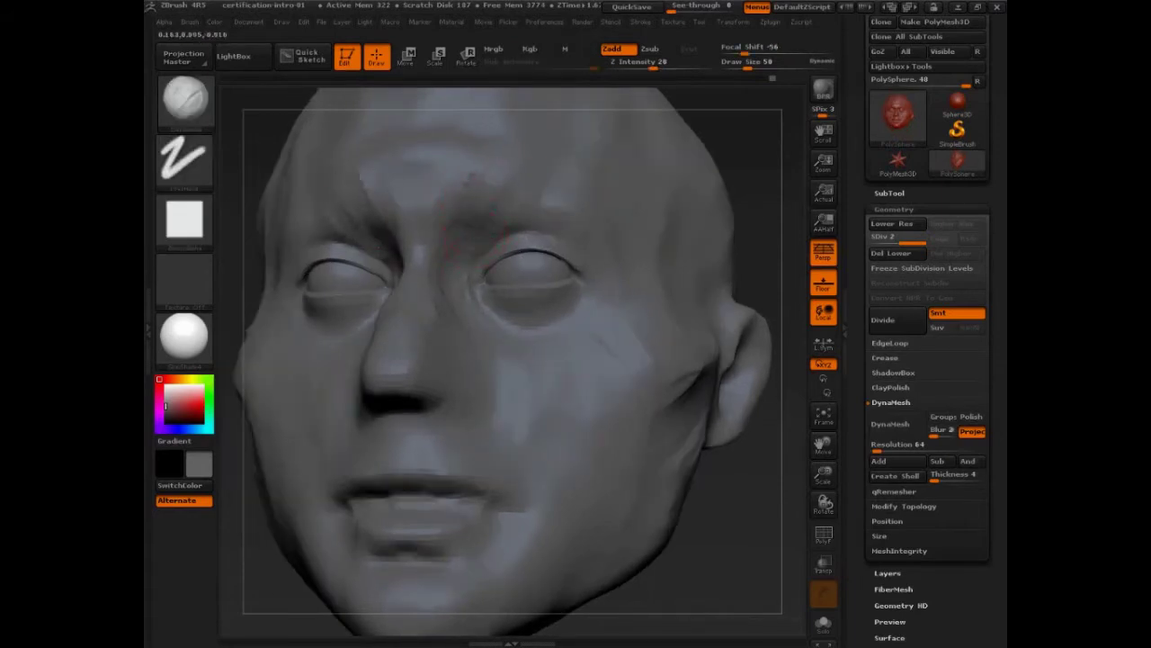
{"action": "left_click_drag", "start_coordinate": [761, 212], "coordinate": [684, 223]}
{"action": "left_click_drag", "start_coordinate": [603, 264], "coordinate": [690, 297]}
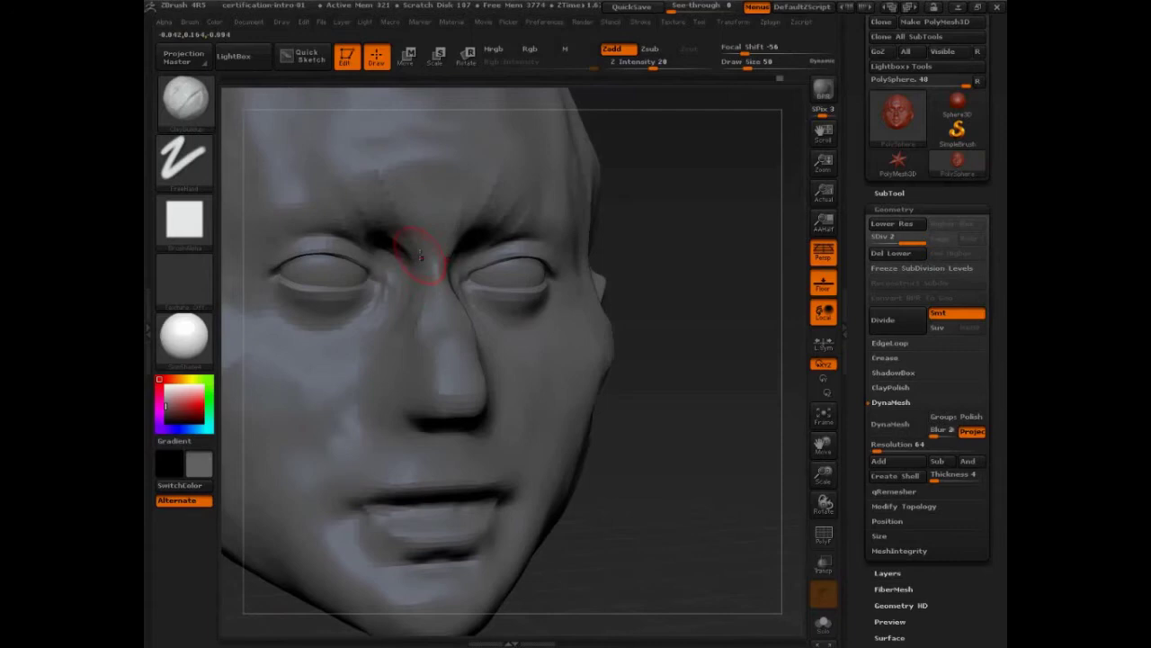
{"action": "mouse_move", "coordinate": [691, 309]}
{"action": "left_mouse_down"}
{"action": "mouse_move", "coordinate": [712, 344]}
{"action": "mouse_move", "coordinate": [698, 326]}
{"action": "left_mouse_up"}
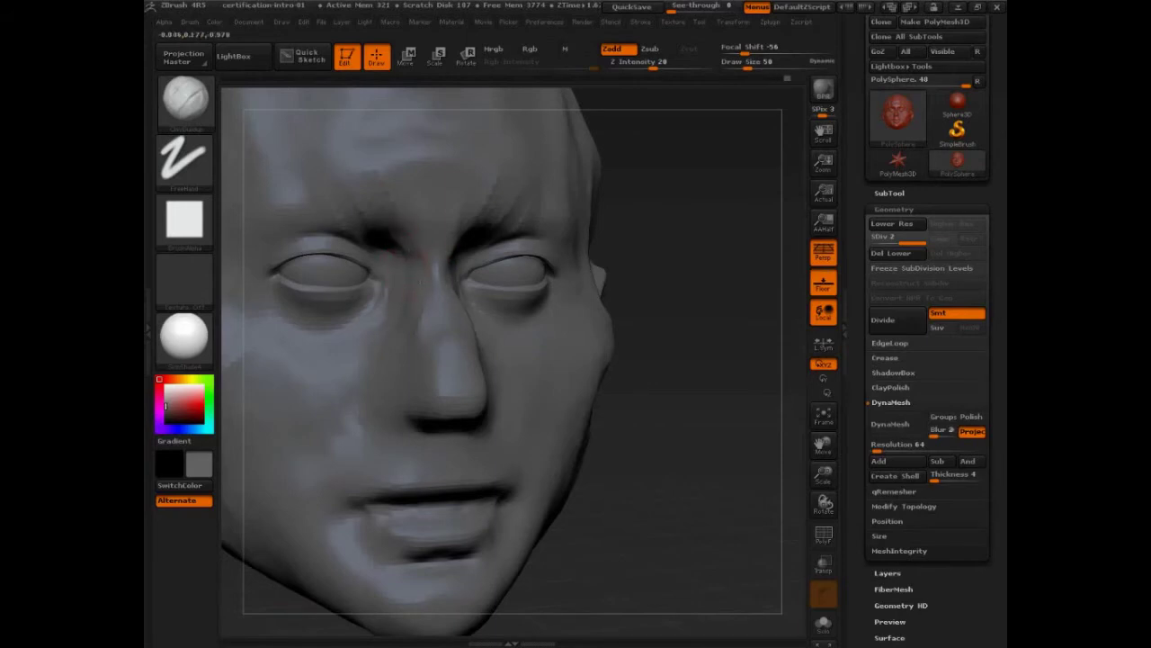
Step: Sculpt the plane from the side of the nose to beneath the inner eye corner, reducing the ClayBuildup draw size to 47
{"action": "left_click_drag", "start_coordinate": [725, 387], "coordinate": [608, 358]}
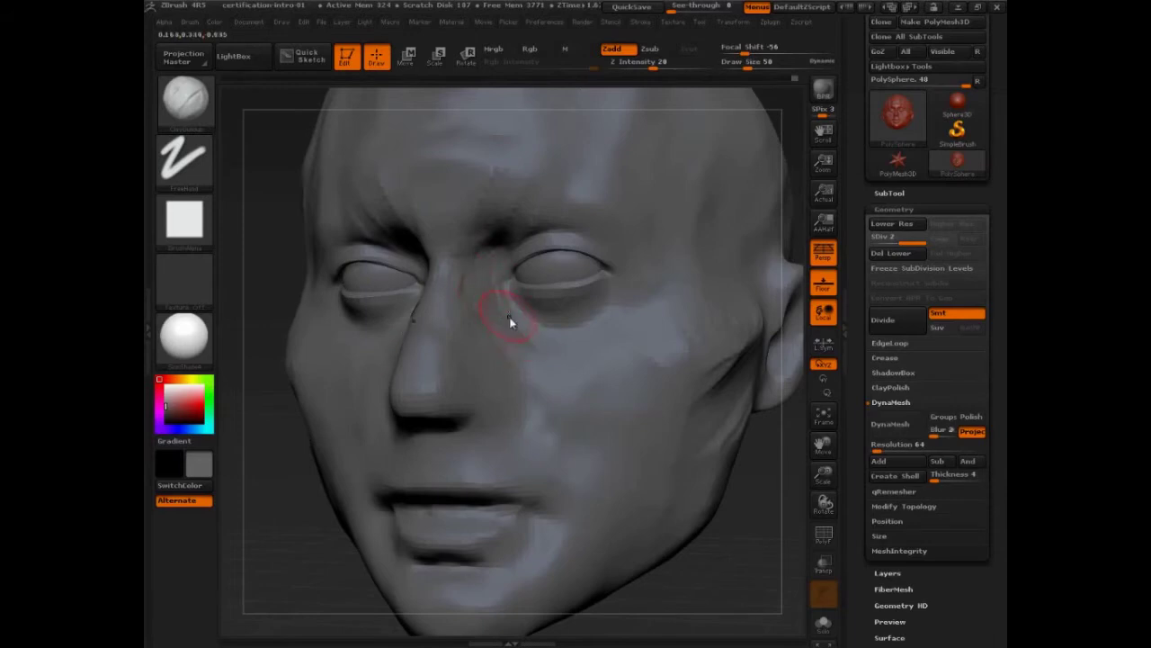
{"action": "left_click_drag", "start_coordinate": [308, 546], "coordinate": [473, 322]}
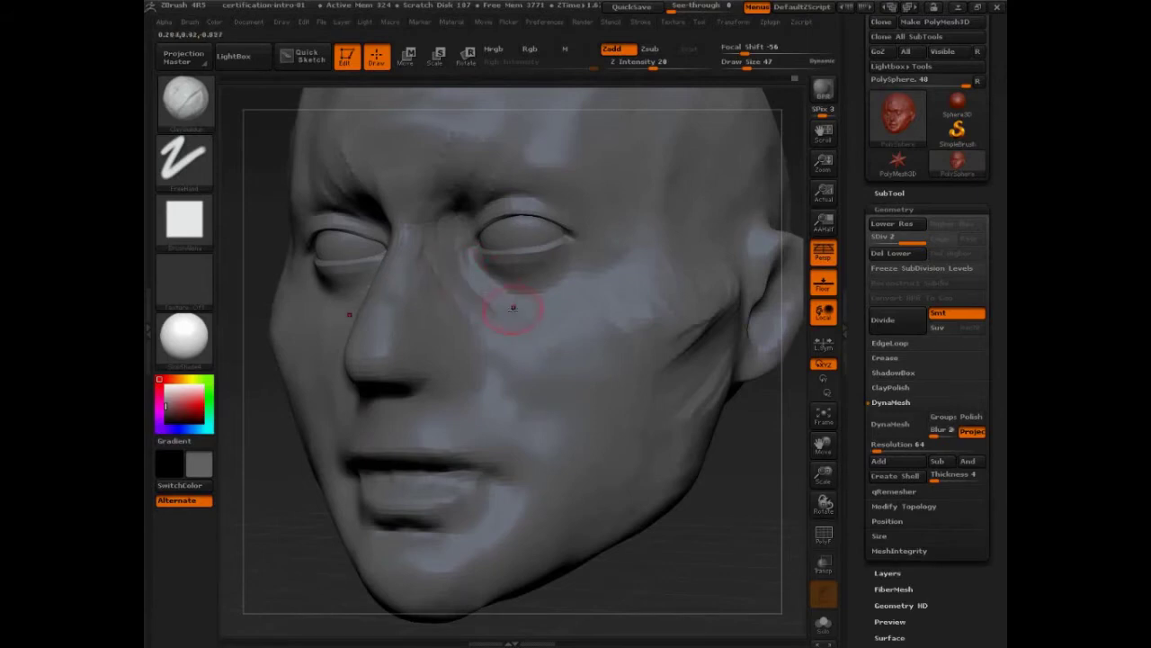
{"action": "left_click_drag", "start_coordinate": [309, 527], "coordinate": [461, 308]}
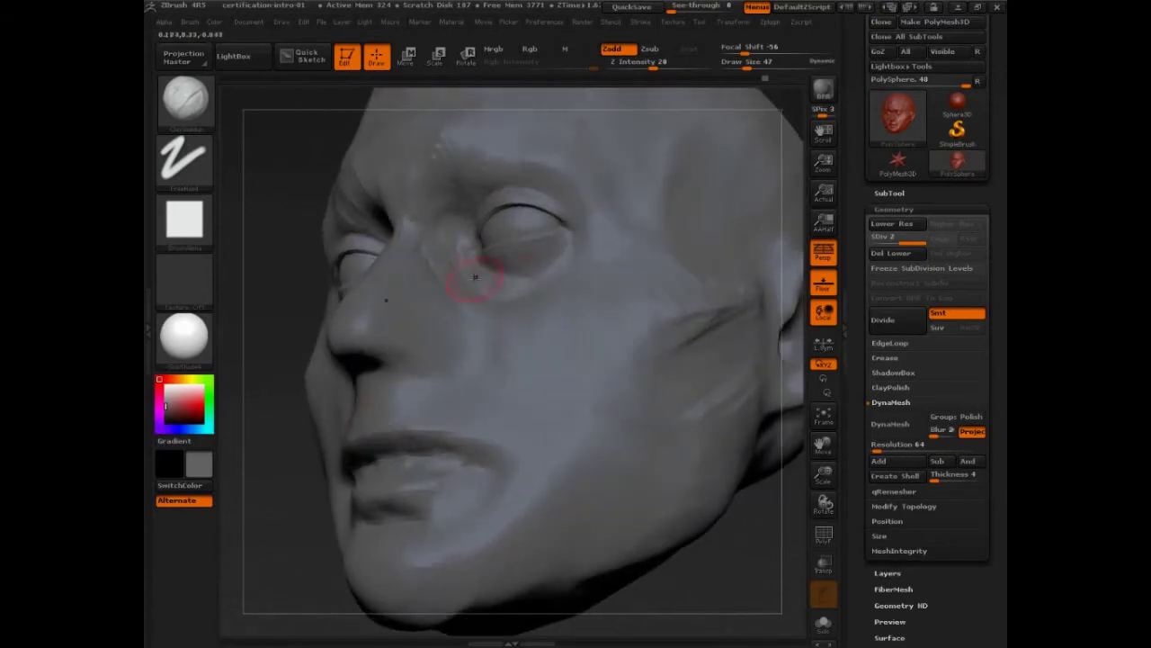
{"action": "left_click_drag", "start_coordinate": [291, 463], "coordinate": [290, 527]}
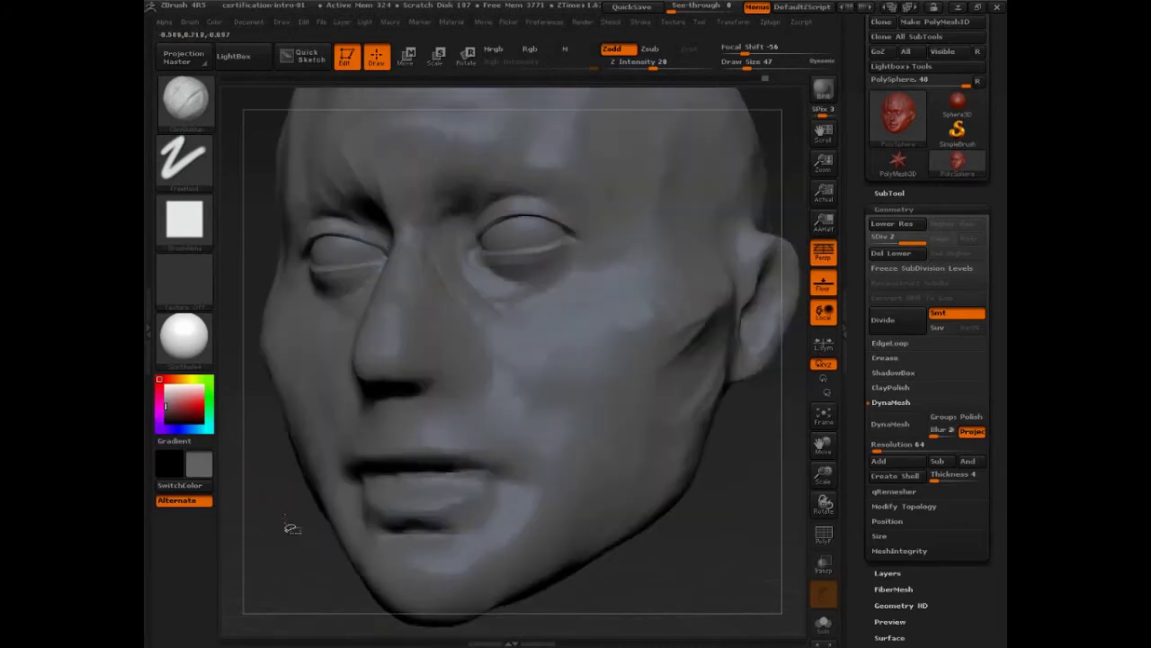
Step: Annotate the under-eye plane with short hatch strokes from the inner to the outer corner and trace along the lower eyelid
{"action": "key", "text": "ctrl+shift"}
{"action": "left_click_drag", "start_coordinate": [483, 264], "coordinate": [468, 289]}
{"action": "mouse_move", "coordinate": [495, 271]}
{"action": "left_mouse_down"}
{"action": "mouse_move", "coordinate": [484, 302]}
{"action": "mouse_move", "coordinate": [527, 318]}
{"action": "left_mouse_up"}
{"action": "mouse_move", "coordinate": [546, 283]}
{"action": "left_mouse_down"}
{"action": "mouse_move", "coordinate": [547, 323]}
{"action": "mouse_move", "coordinate": [573, 314]}
{"action": "left_mouse_up"}
{"action": "mouse_move", "coordinate": [578, 274]}
{"action": "left_mouse_down"}
{"action": "mouse_move", "coordinate": [593, 304]}
{"action": "mouse_move", "coordinate": [611, 297]}
{"action": "left_mouse_up"}
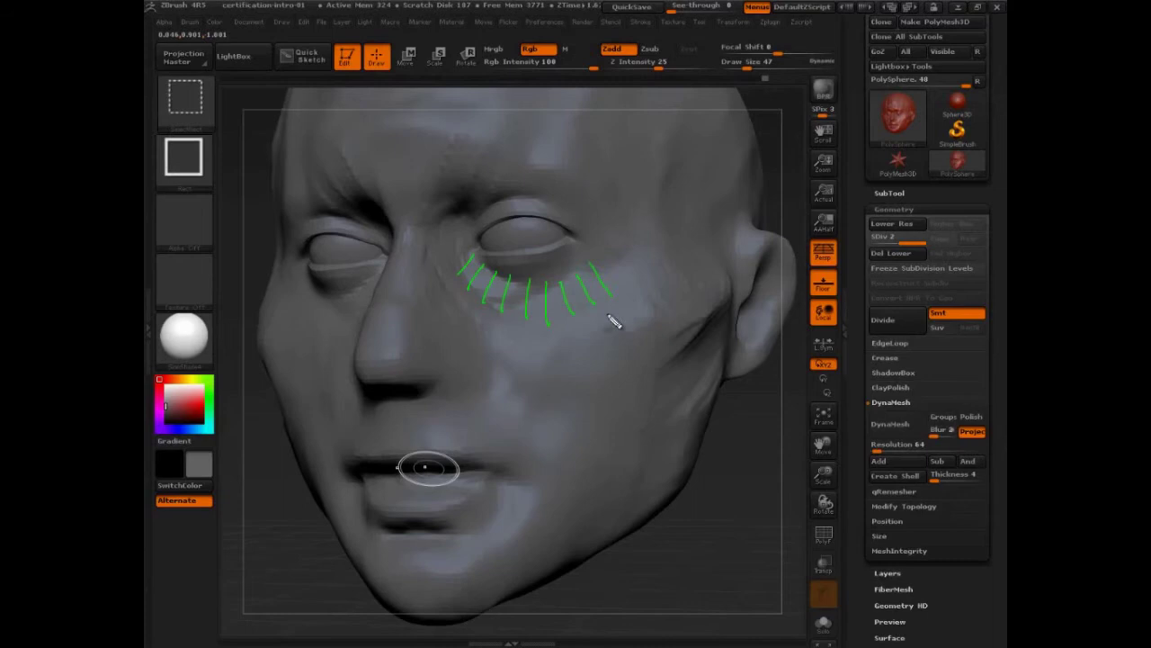
{"action": "left_click_drag", "start_coordinate": [486, 255], "coordinate": [568, 244]}
{"action": "mouse_move", "coordinate": [484, 262]}
{"action": "left_mouse_down"}
{"action": "mouse_move", "coordinate": [569, 259]}
{"action": "mouse_move", "coordinate": [529, 261]}
{"action": "left_mouse_up"}
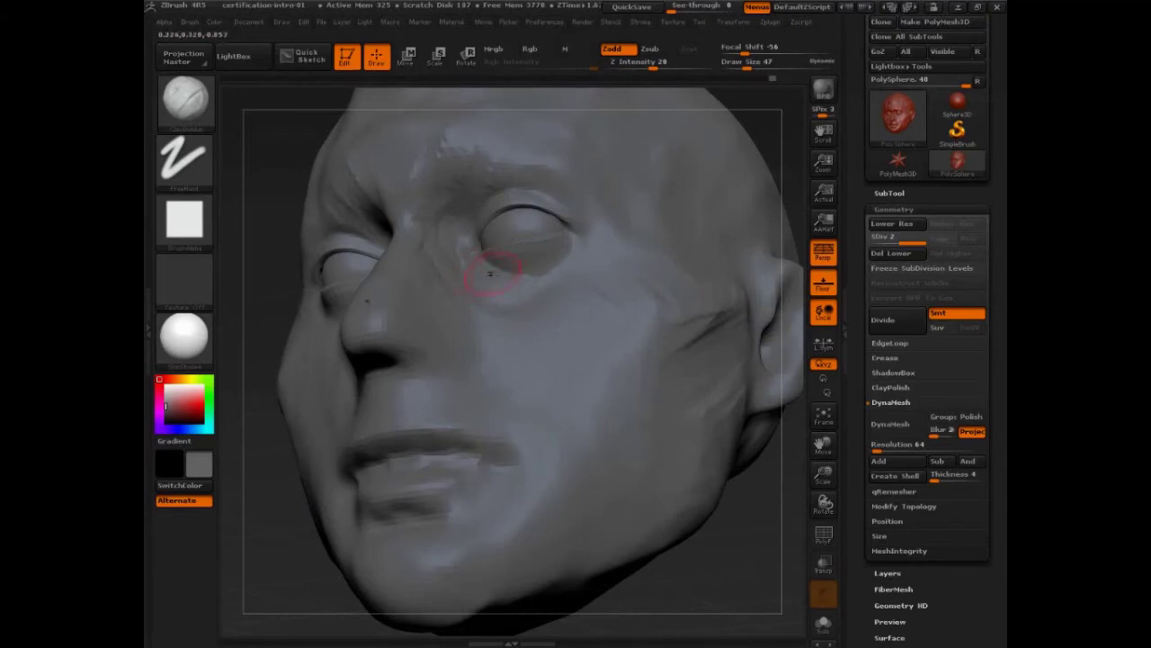
Step: Build up the under-eye plane toward the upper cheek with ClayBuildup, increasing the draw size to 62
{"action": "mouse_move", "coordinate": [404, 395]}
{"action": "right_mouse_down"}
{"action": "mouse_move", "coordinate": [509, 296]}
{"action": "mouse_move", "coordinate": [452, 353]}
{"action": "right_mouse_up"}
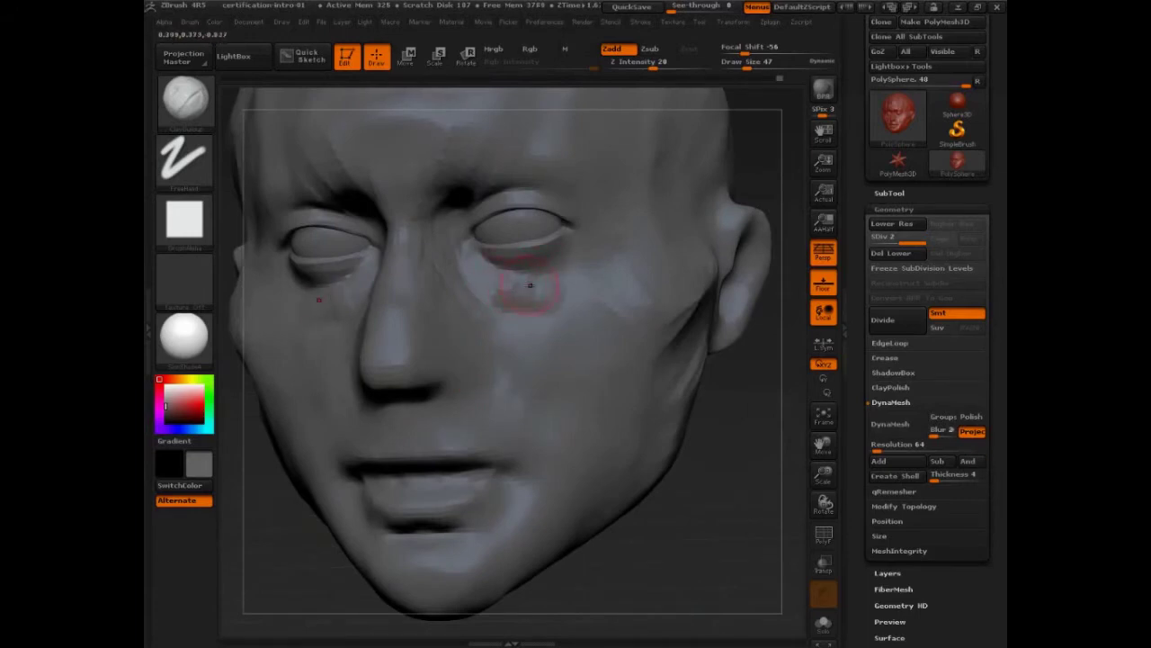
{"action": "left_click_drag", "start_coordinate": [530, 285], "coordinate": [504, 286], "text": "shift"}
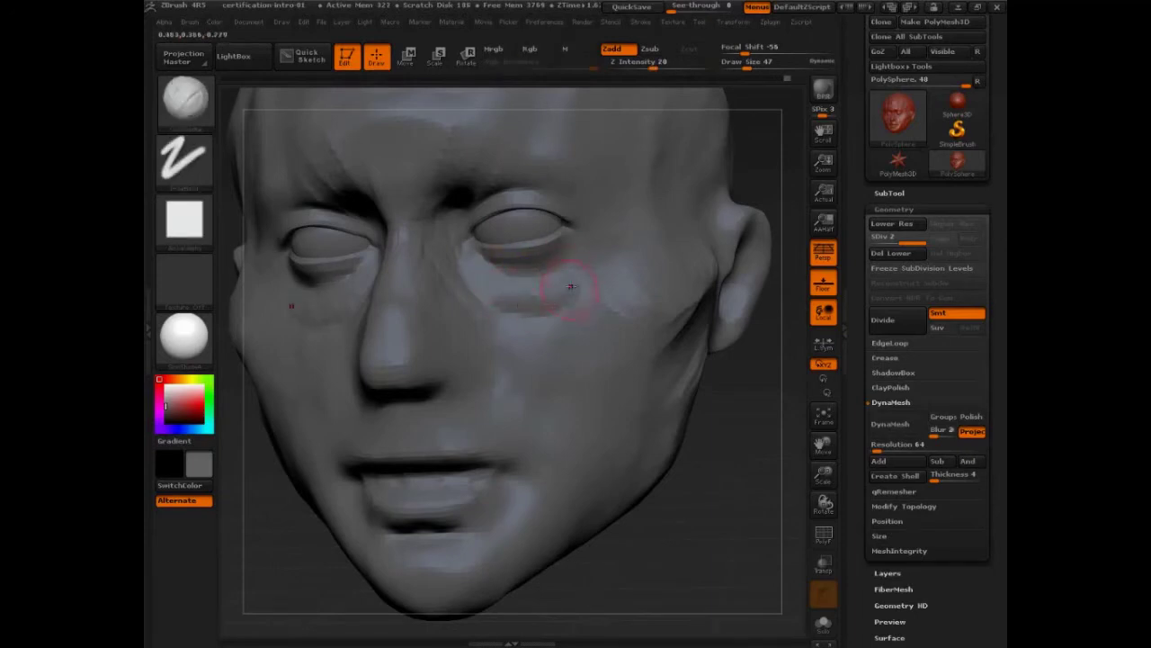
{"action": "key", "text": "bracketright"}
{"action": "left_click_drag", "start_coordinate": [695, 480], "coordinate": [737, 524]}
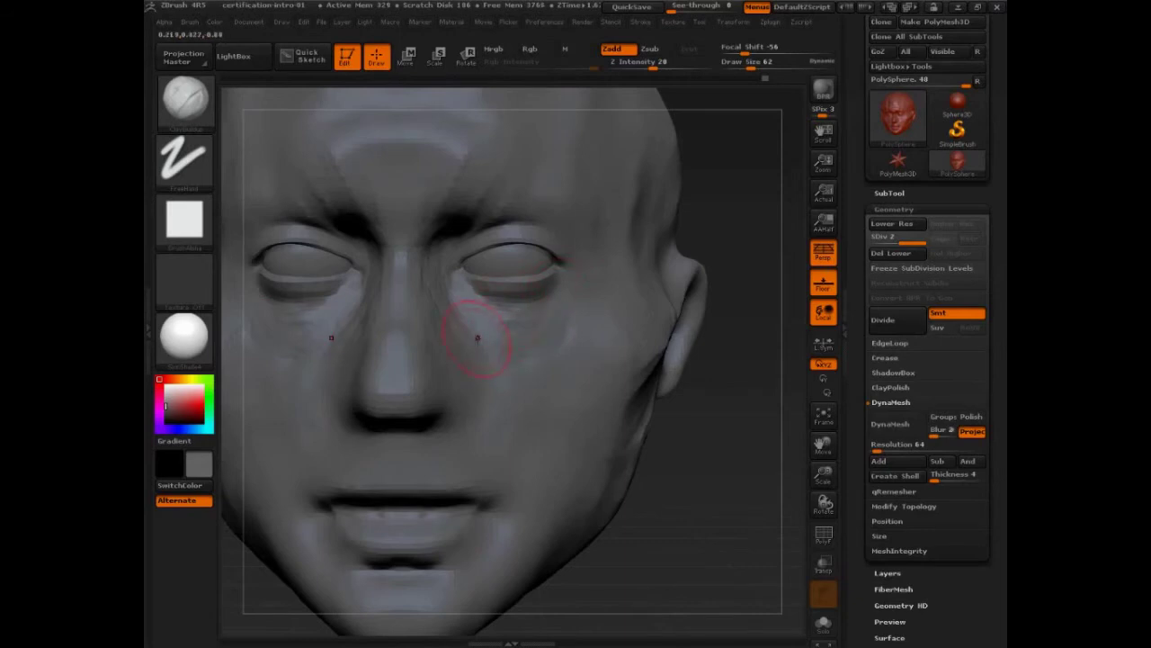
{"action": "left_click_drag", "start_coordinate": [710, 482], "coordinate": [651, 457]}
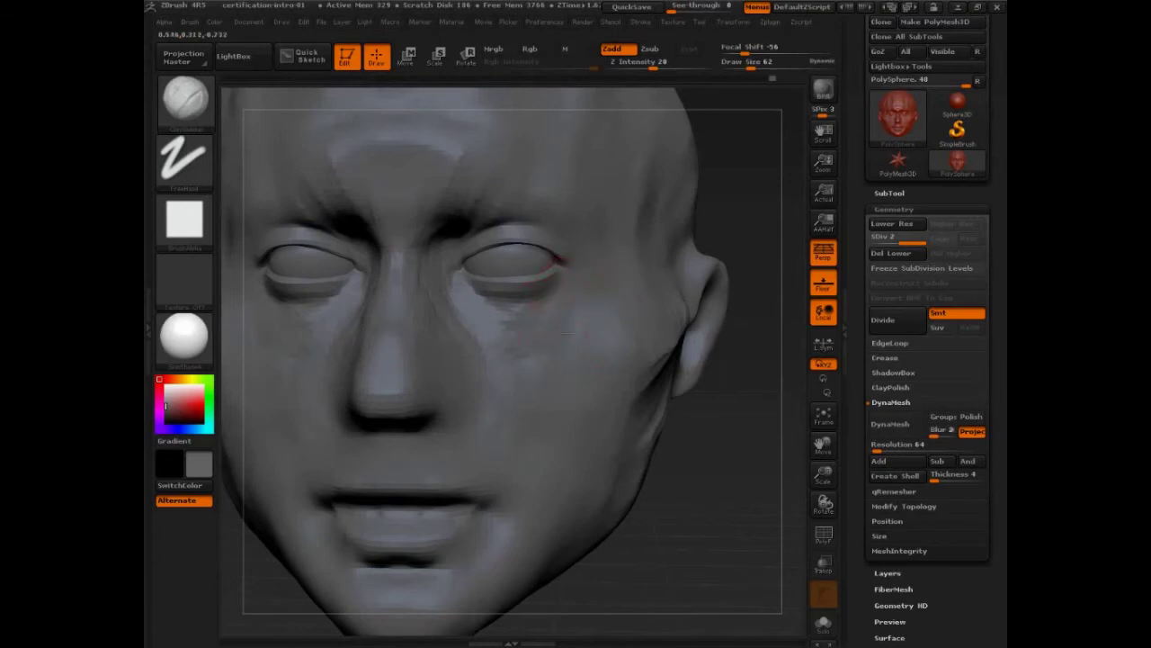
Step: Sculpt the cheekbone and cheek planes between the eye and the ear with ClayBuildup at draw sizes 101 and 131
{"action": "key", "text": "s"}
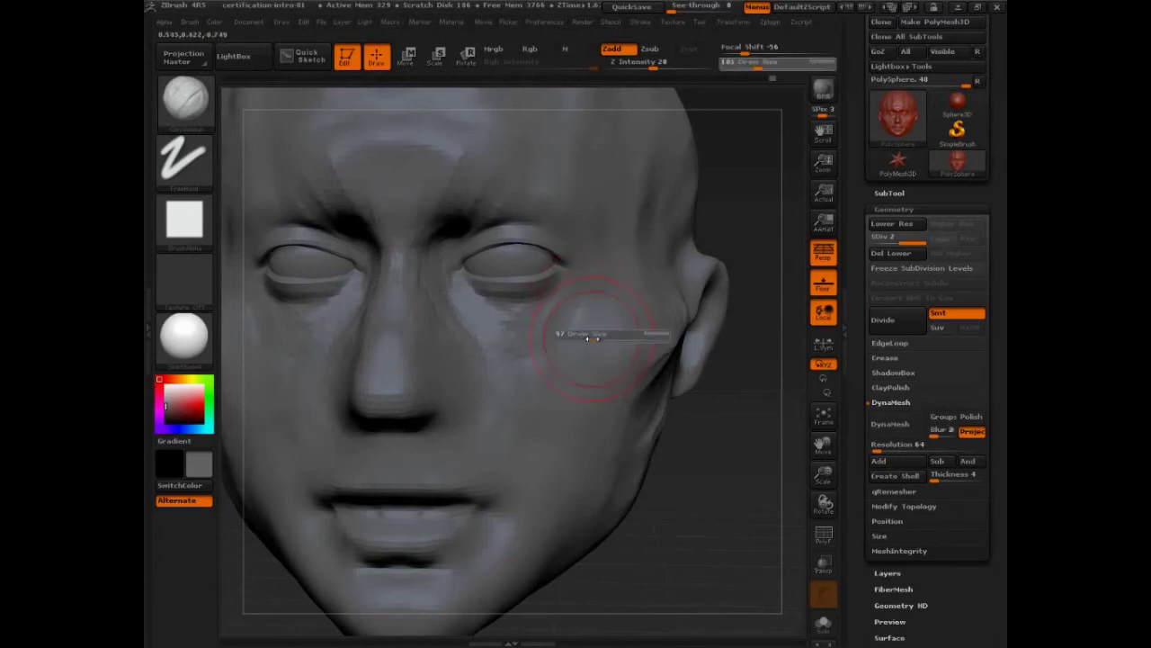
{"action": "left_click_drag", "start_coordinate": [591, 335], "coordinate": [614, 313]}
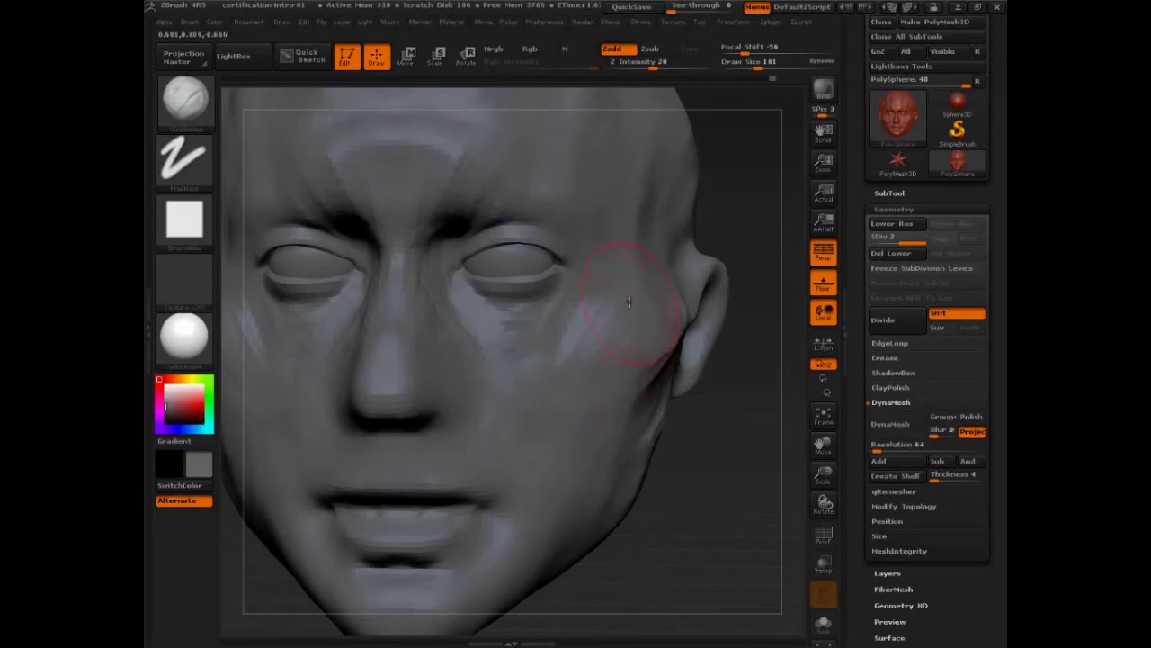
{"action": "mouse_move", "coordinate": [693, 423]}
{"action": "left_mouse_down"}
{"action": "mouse_move", "coordinate": [686, 488]}
{"action": "mouse_move", "coordinate": [621, 445]}
{"action": "left_mouse_up"}
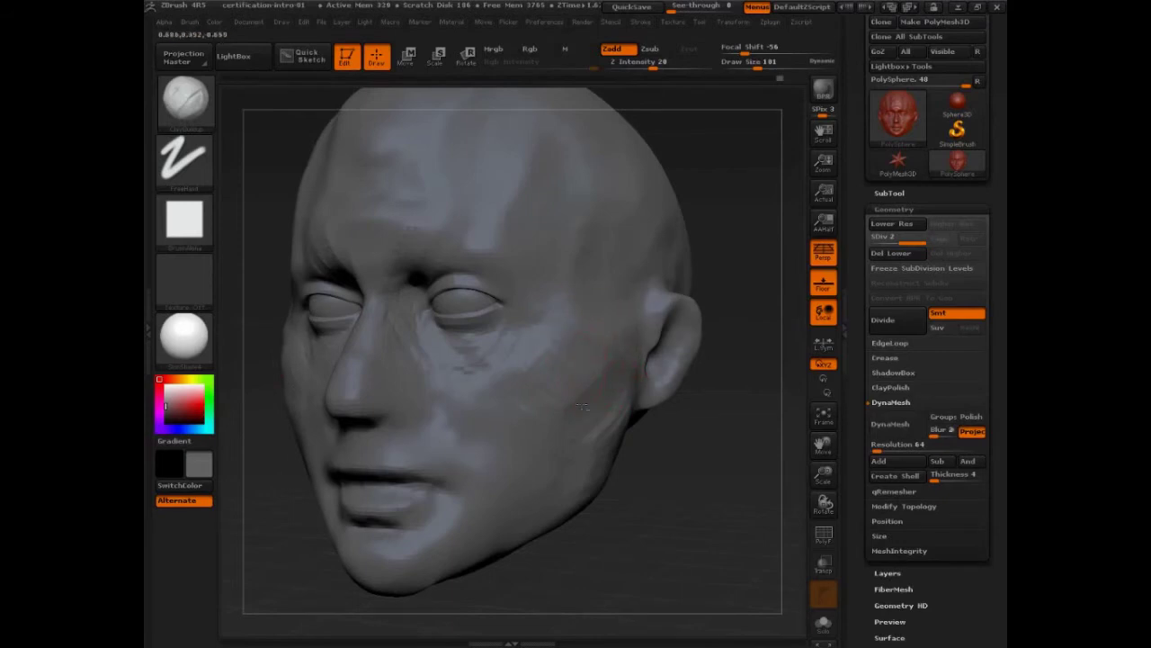
{"action": "mouse_move", "coordinate": [581, 405]}
{"action": "left_mouse_down"}
{"action": "mouse_move", "coordinate": [737, 486]}
{"action": "mouse_move", "coordinate": [680, 461]}
{"action": "left_mouse_up"}
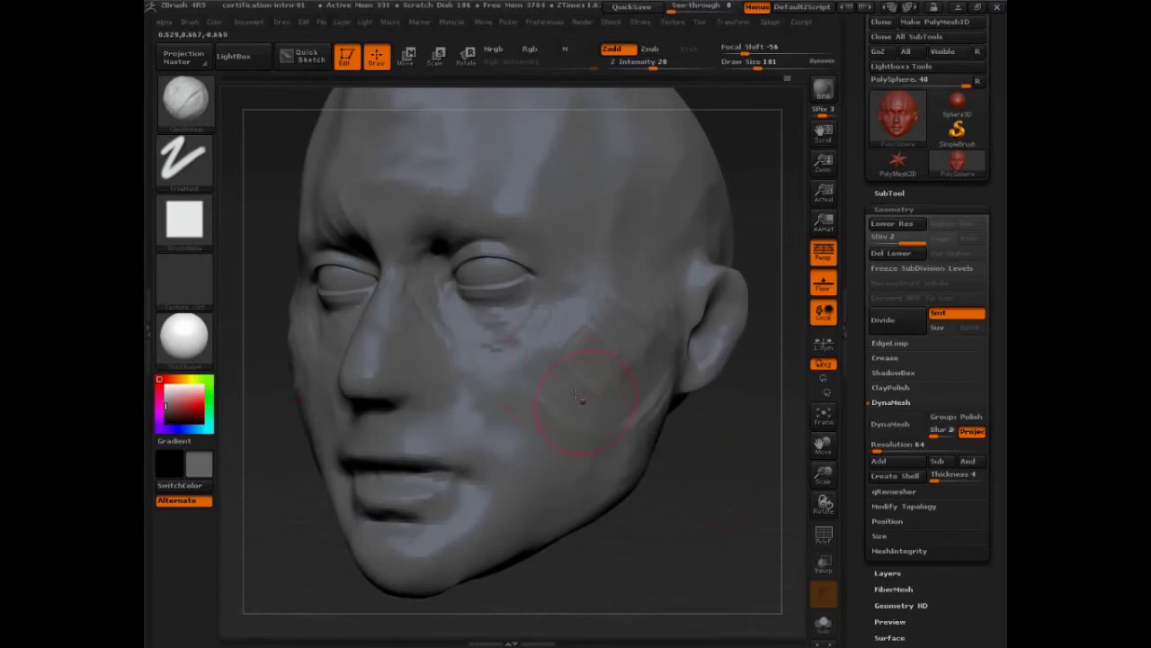
{"action": "key", "text": "s"}
{"action": "left_click_drag", "start_coordinate": [575, 387], "coordinate": [582, 386]}
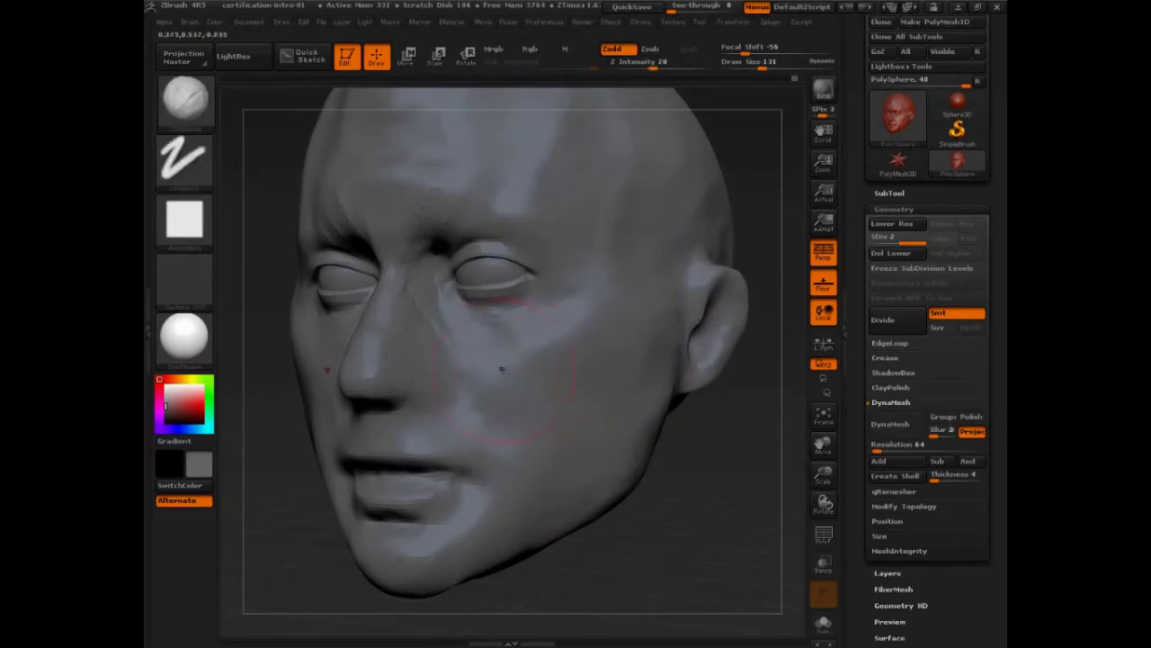
Step: Set the ClayBuildup draw size to 118 and shape the front plane of the cheekbone below the eye
{"action": "key", "text": "s"}
{"action": "key", "text": "s"}
{"action": "key", "text": "s"}
{"action": "key", "text": "s"}
{"action": "mouse_move", "coordinate": [519, 349]}
{"action": "left_mouse_down"}
{"action": "mouse_move", "coordinate": [476, 325]}
{"action": "mouse_move", "coordinate": [539, 333]}
{"action": "left_mouse_up"}
{"action": "mouse_move", "coordinate": [470, 321]}
{"action": "left_mouse_down"}
{"action": "mouse_move", "coordinate": [552, 335]}
{"action": "mouse_move", "coordinate": [498, 326]}
{"action": "left_mouse_up"}
{"action": "key", "text": "b"}
{"action": "key", "text": "c"}
{"action": "key", "text": "b"}
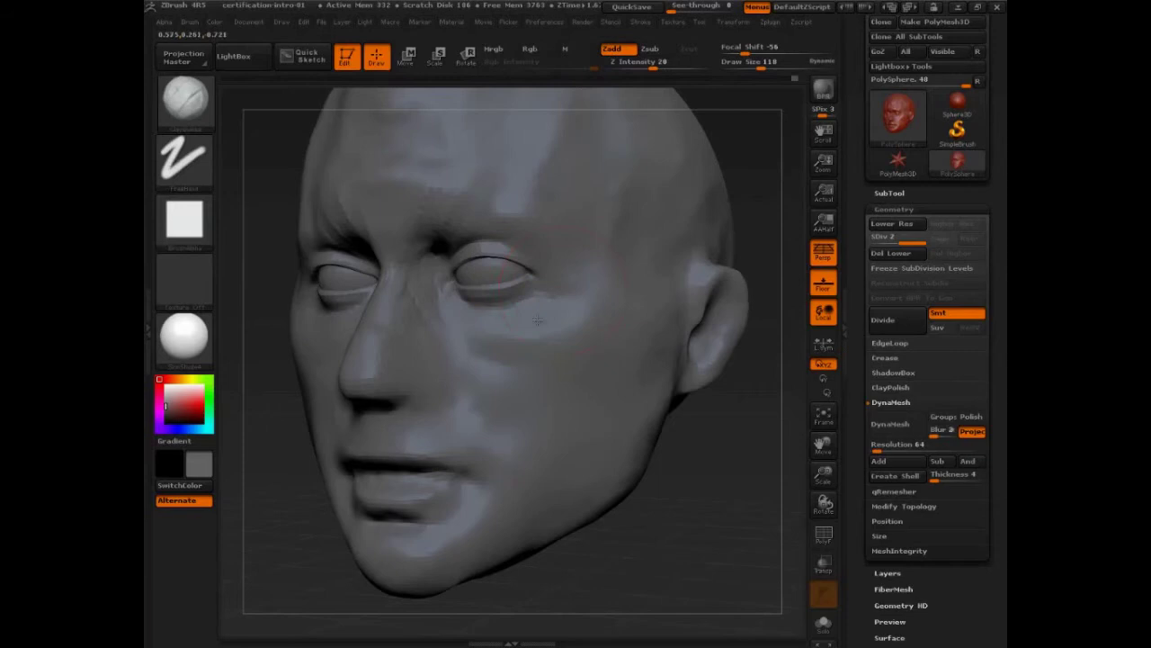
Step: Refine the outer eye corner and the end of the brow with ClayBuildup at smaller draw sizes
{"action": "mouse_move", "coordinate": [567, 272]}
{"action": "left_mouse_down"}
{"action": "mouse_move", "coordinate": [560, 285]}
{"action": "mouse_move", "coordinate": [530, 251]}
{"action": "mouse_move", "coordinate": [555, 261]}
{"action": "left_mouse_up"}
{"action": "key", "text": "s"}
{"action": "key", "text": "s"}
{"action": "key", "text": "s"}
{"action": "key", "text": "s"}
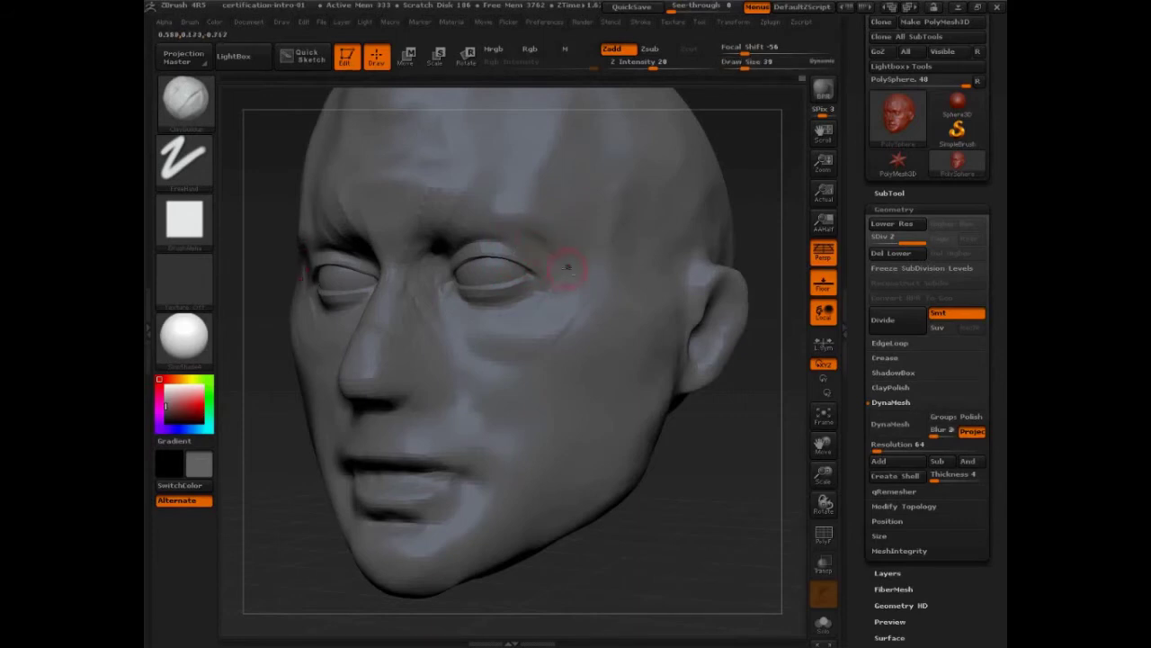
{"action": "key", "text": "]"}
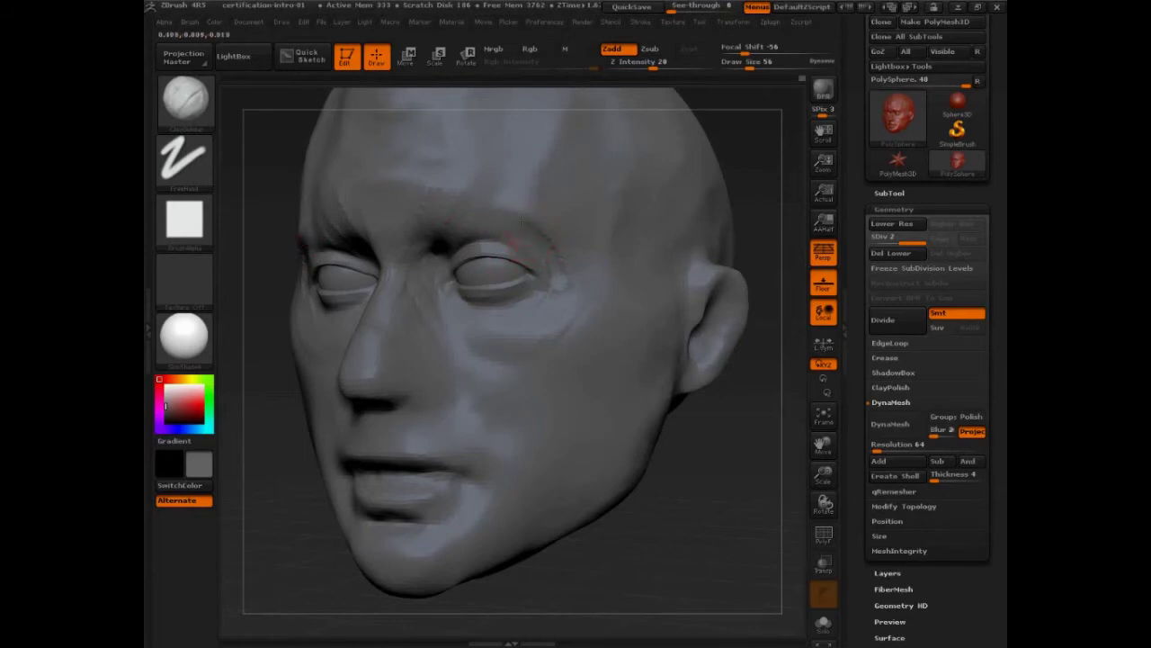
Step: Blend the outer eye socket into the cheekbone with ClayBuildup, varying the draw size up to 62
{"action": "key", "text": "s"}
{"action": "left_click_drag", "start_coordinate": [540, 260], "coordinate": [527, 258]}
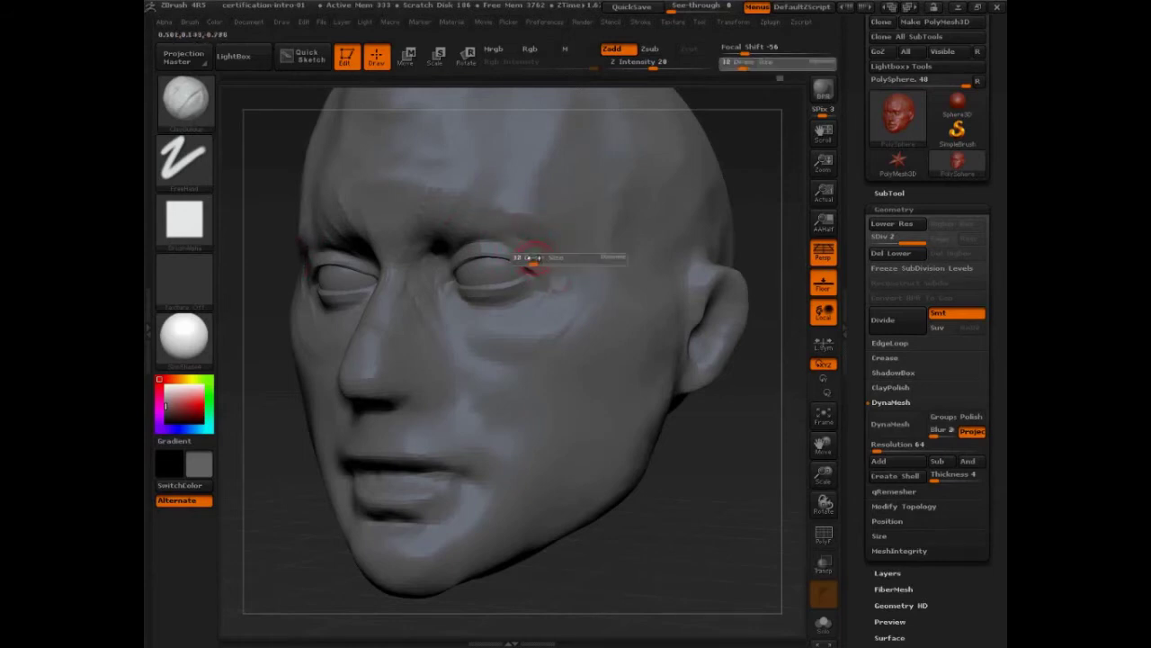
{"action": "key", "text": "bracketright"}
{"action": "key", "text": "bracketright"}
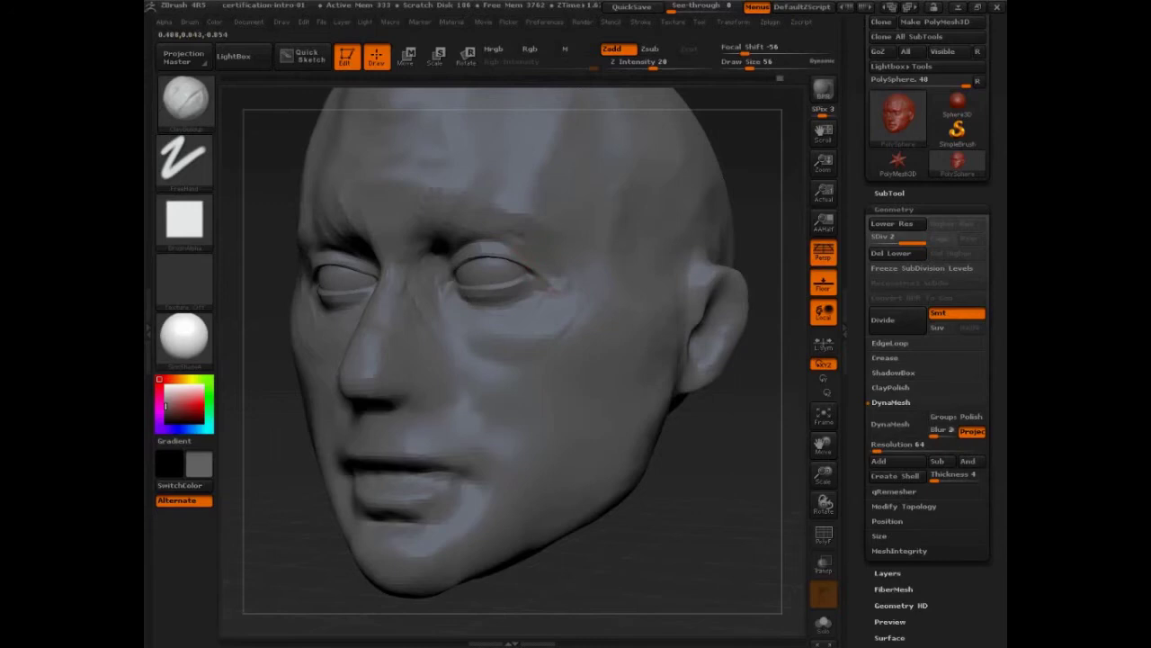
{"action": "key", "text": "bracketright"}
{"action": "left_click_drag", "start_coordinate": [314, 454], "coordinate": [413, 402]}
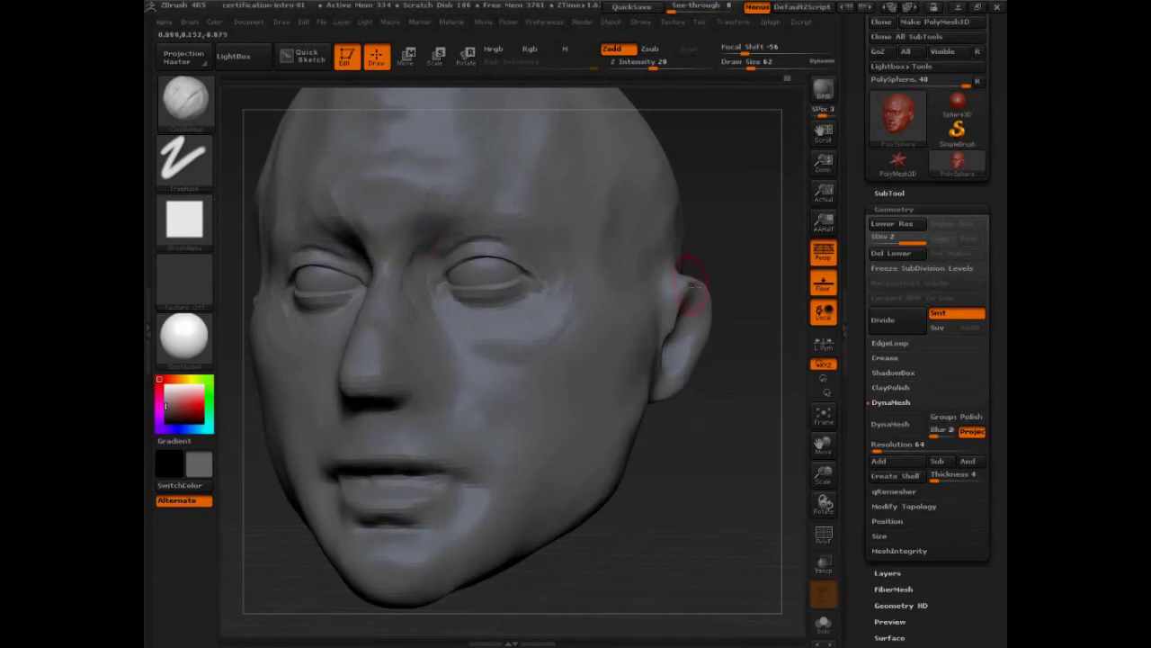
Step: Reshape the inner ends of the brows above the nose bridge with the Move brush at draw sizes 89 and 113
{"action": "left_click_drag", "start_coordinate": [732, 423], "coordinate": [463, 324]}
{"action": "key", "text": "b"}
{"action": "key", "text": "m"}
{"action": "key", "text": "v"}
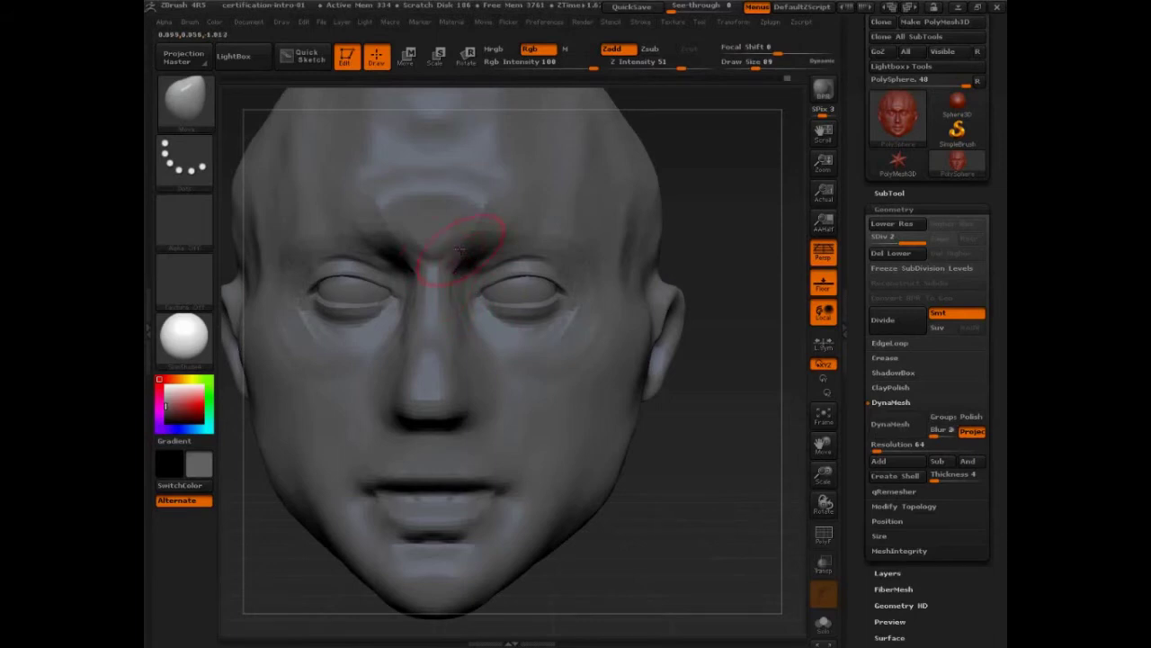
{"action": "mouse_move", "coordinate": [459, 250]}
{"action": "left_mouse_down"}
{"action": "mouse_move", "coordinate": [440, 241]}
{"action": "mouse_move", "coordinate": [436, 220]}
{"action": "mouse_move", "coordinate": [487, 232]}
{"action": "left_mouse_up"}
{"action": "key", "text": "s"}
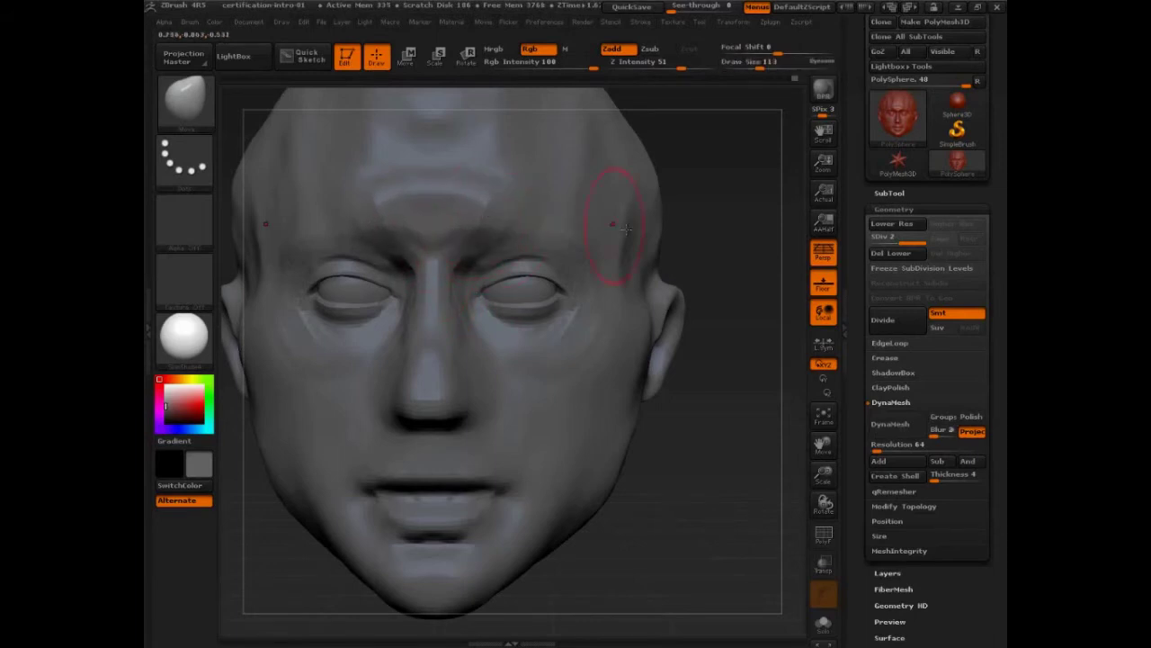
Step: Build up the brow ridge and lower forehead with ClayBuildup at draw sizes 62 and 97
{"action": "left_click_drag", "start_coordinate": [755, 260], "coordinate": [699, 267]}
{"action": "key", "text": "b"}
{"action": "key", "text": "c"}
{"action": "key", "text": "b"}
{"action": "key", "text": "s"}
{"action": "mouse_move", "coordinate": [332, 326]}
{"action": "left_mouse_down"}
{"action": "mouse_move", "coordinate": [320, 325]}
{"action": "mouse_move", "coordinate": [329, 347]}
{"action": "left_mouse_up"}
{"action": "key", "text": "s"}
{"action": "left_click_drag", "start_coordinate": [476, 240], "coordinate": [486, 240]}
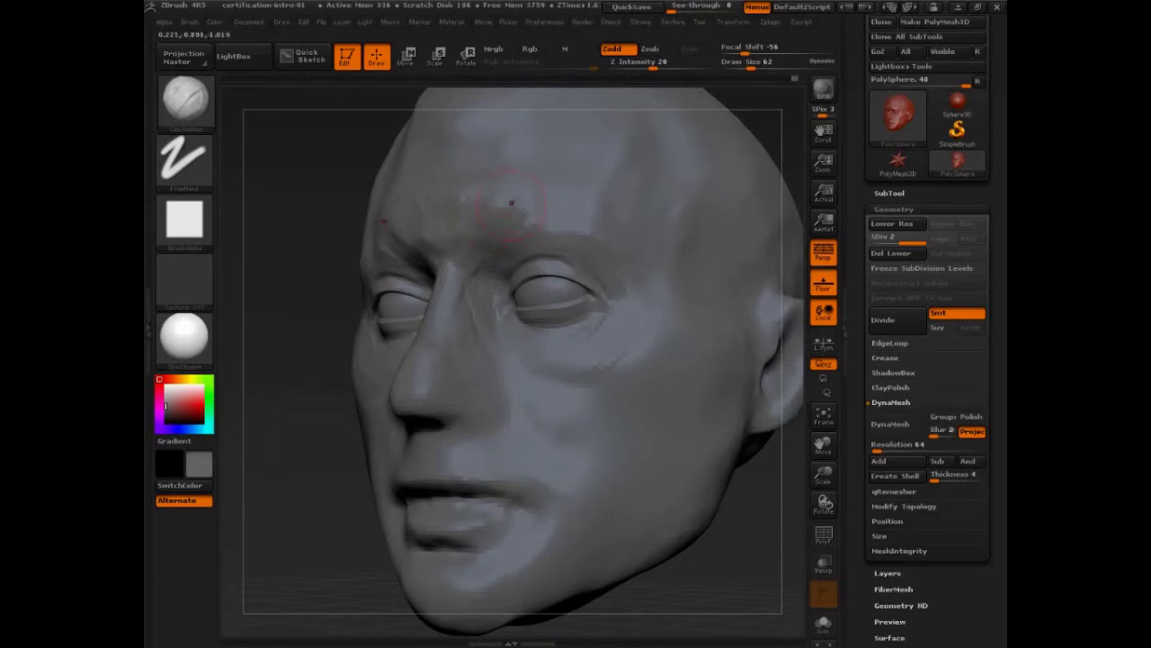
{"action": "key", "text": "s"}
{"action": "left_click_drag", "start_coordinate": [512, 213], "coordinate": [532, 212]}
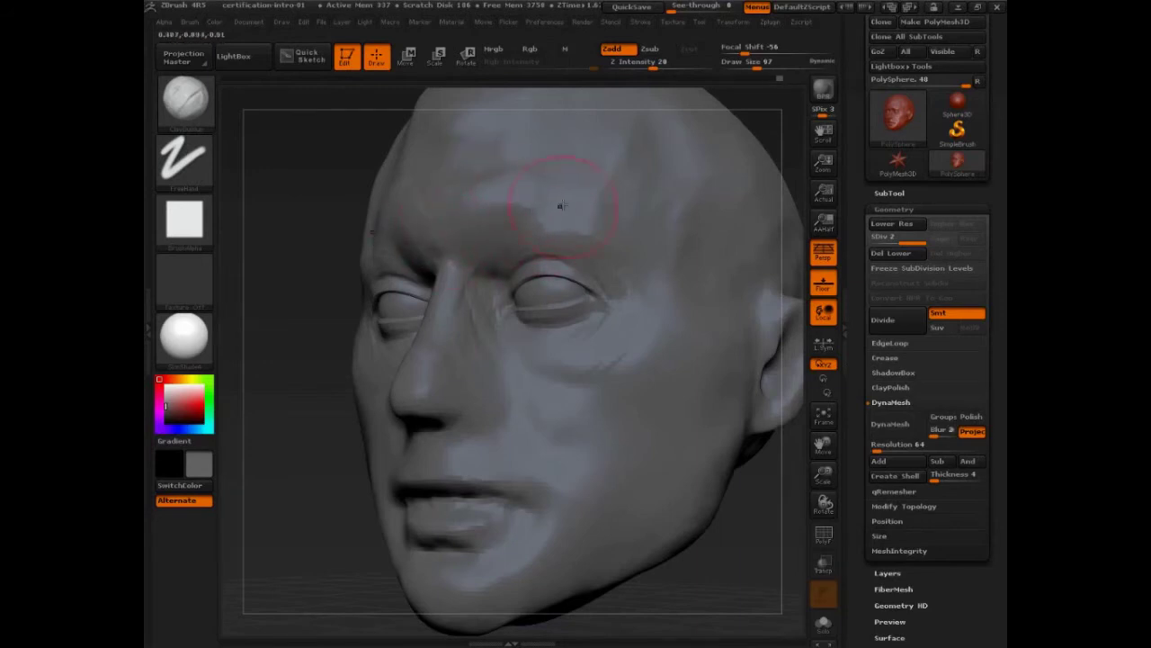
Step: Sculpt the side plane of the forehead into the temple with ClayBuildup at draw sizes 97 and 131
{"action": "left_click_drag", "start_coordinate": [282, 368], "coordinate": [508, 274]}
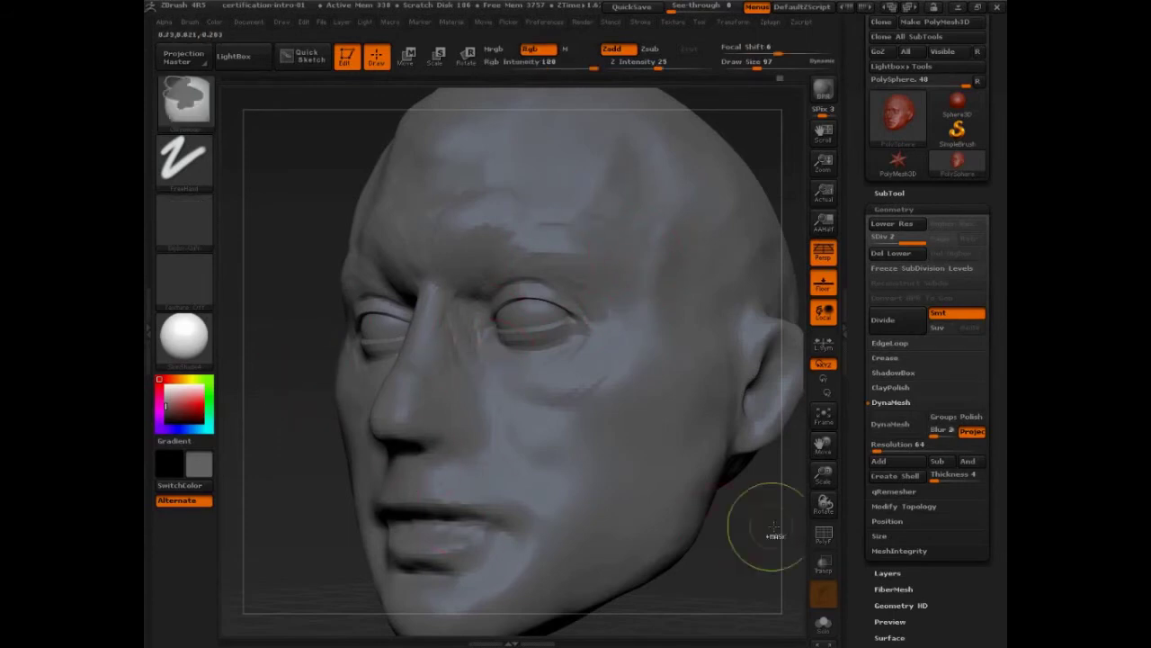
{"action": "left_click_drag", "start_coordinate": [765, 570], "coordinate": [695, 514]}
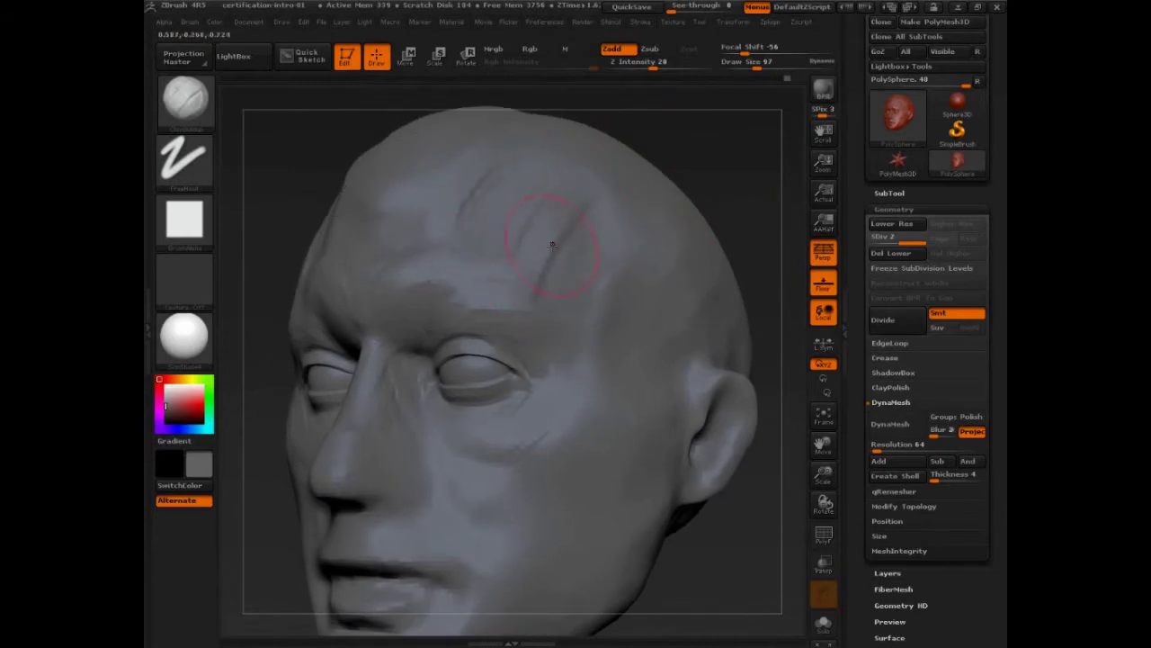
{"action": "mouse_move", "coordinate": [552, 245]}
{"action": "left_mouse_down"}
{"action": "mouse_move", "coordinate": [585, 192]}
{"action": "mouse_move", "coordinate": [536, 290]}
{"action": "mouse_move", "coordinate": [575, 246]}
{"action": "left_mouse_up"}
{"action": "key", "text": "s"}
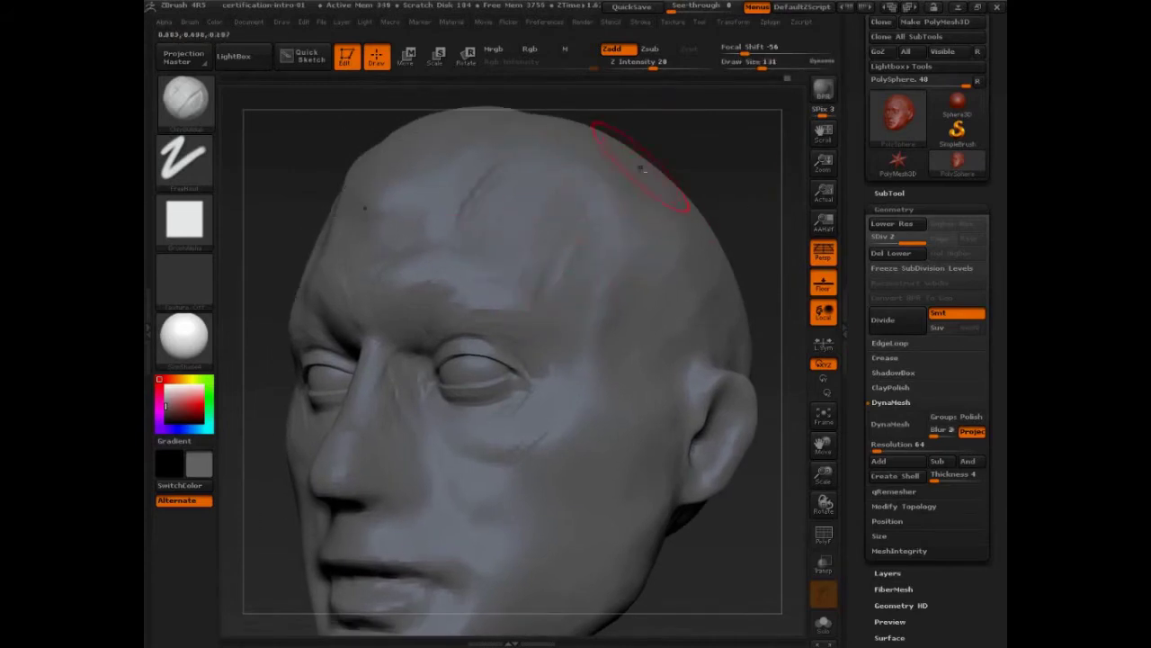
{"action": "mouse_move", "coordinate": [635, 216]}
{"action": "left_mouse_down"}
{"action": "mouse_move", "coordinate": [597, 281]}
{"action": "mouse_move", "coordinate": [610, 325]}
{"action": "left_mouse_up"}
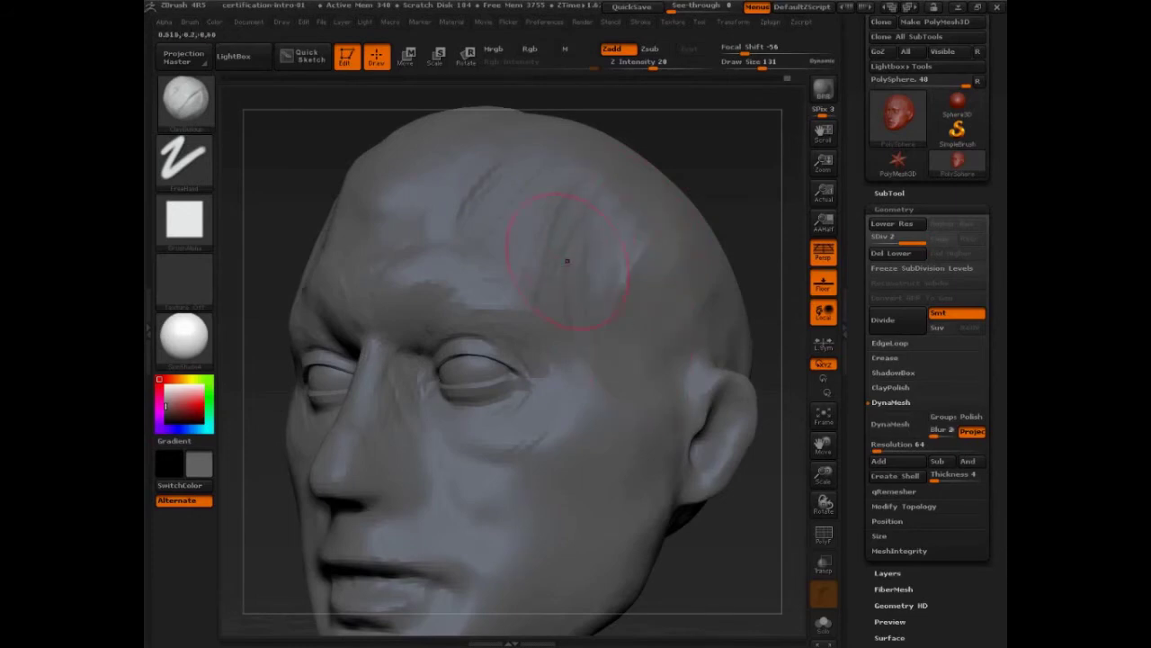
{"action": "left_click_drag", "start_coordinate": [732, 570], "coordinate": [736, 504]}
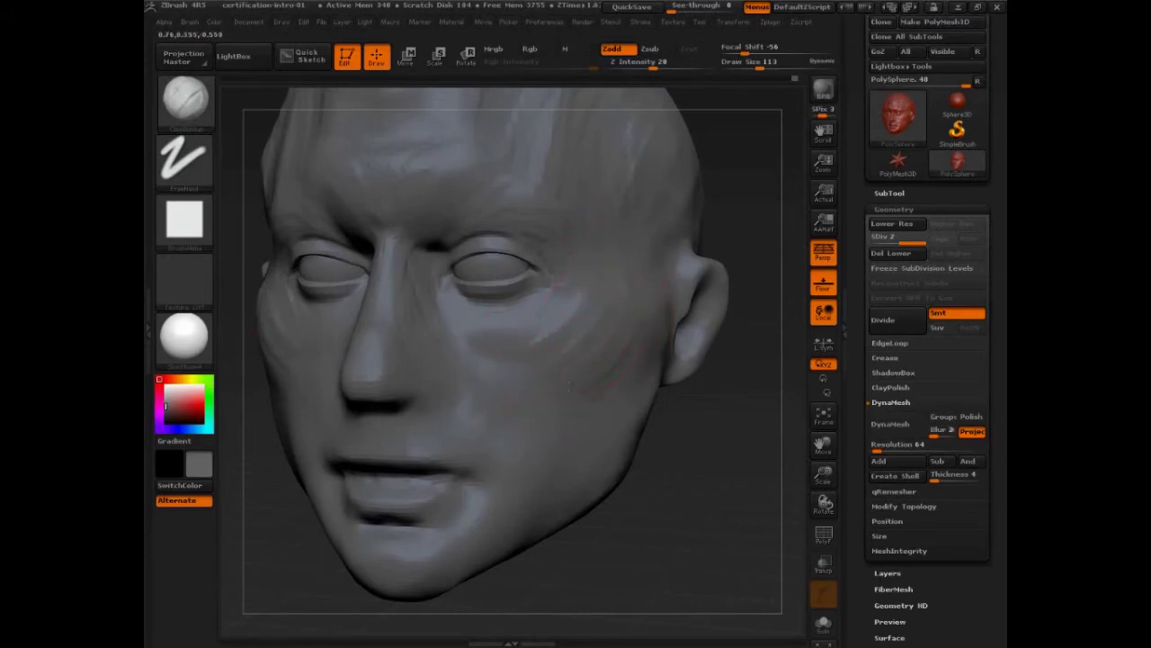
Step: Define the hollow below the cheekbone in front of the ear with ClayBuildup at draw sizes 140 and 197
{"action": "left_click_drag", "start_coordinate": [683, 434], "coordinate": [660, 420]}
{"action": "left_click_drag", "start_coordinate": [727, 444], "coordinate": [677, 396]}
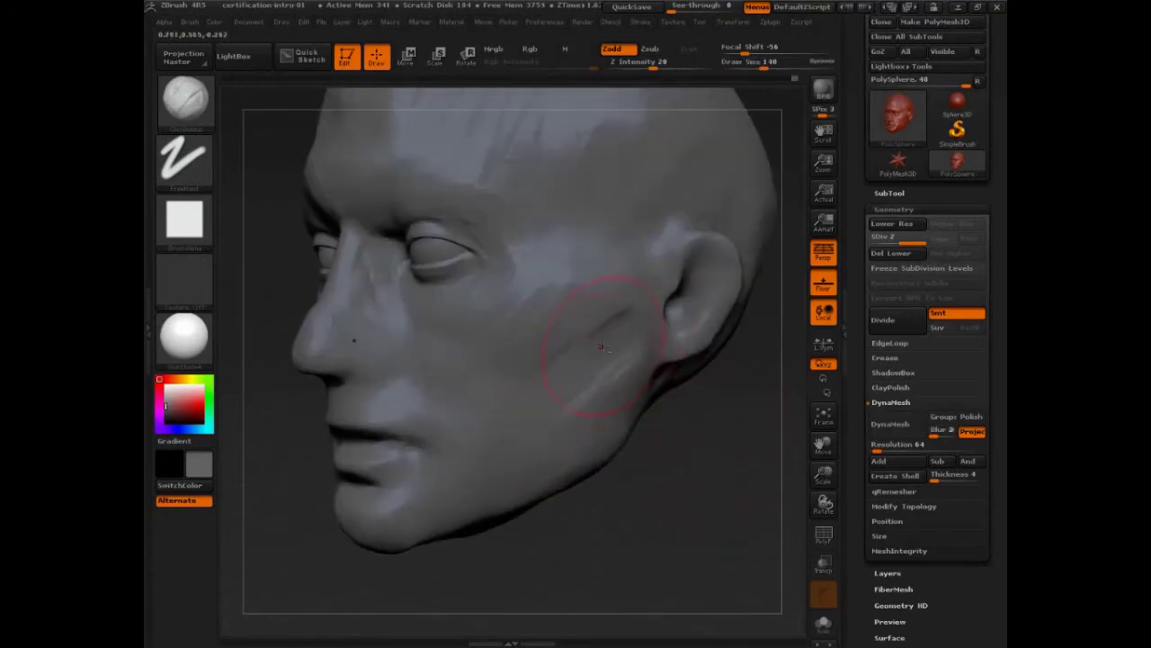
{"action": "left_click_drag", "start_coordinate": [615, 336], "coordinate": [587, 364]}
{"action": "left_click_drag", "start_coordinate": [707, 462], "coordinate": [696, 420], "text": "alt"}
{"action": "key", "text": "s"}
{"action": "left_click_drag", "start_coordinate": [605, 334], "coordinate": [613, 335]}
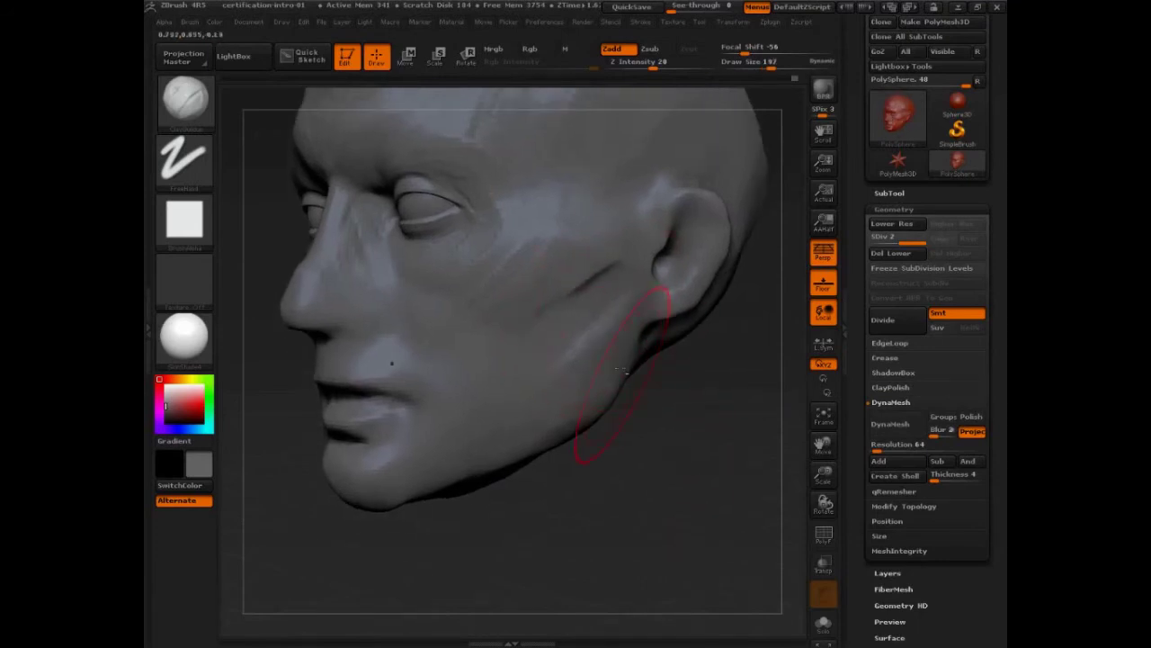
{"action": "left_click_drag", "start_coordinate": [686, 447], "coordinate": [614, 409]}
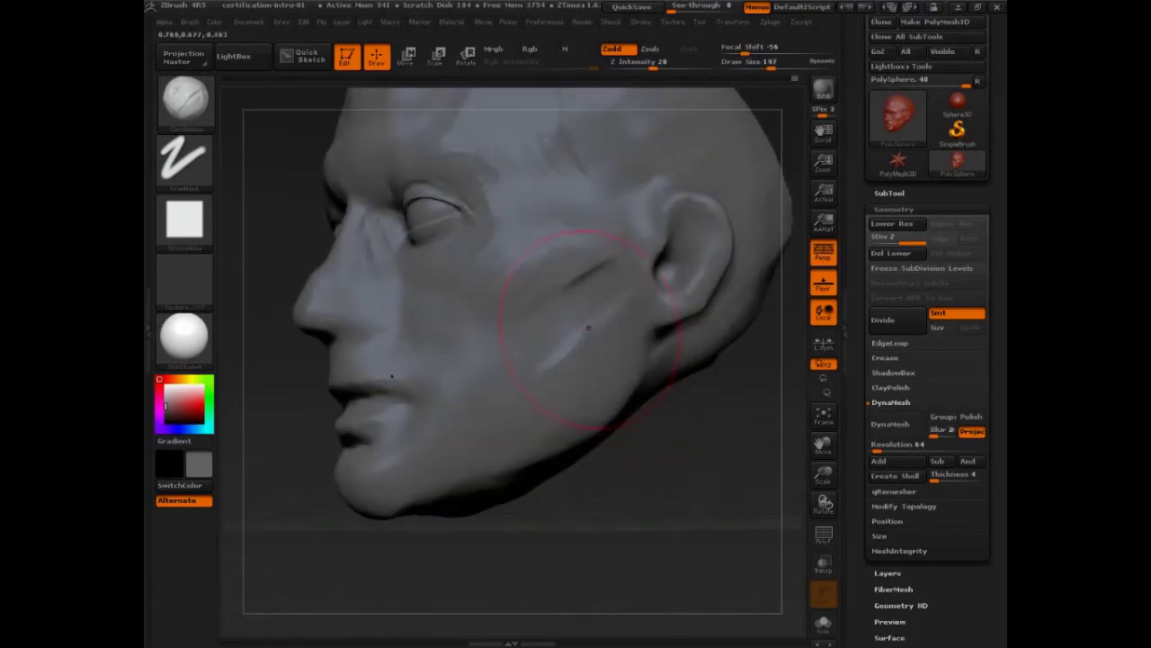
Step: Blend the rear cheek plane into the jaw with ClayBuildup, reducing the draw size to 113
{"action": "key", "text": "s"}
{"action": "left_click_drag", "start_coordinate": [594, 310], "coordinate": [586, 309]}
{"action": "key", "text": "s"}
{"action": "left_click_drag", "start_coordinate": [622, 214], "coordinate": [617, 214]}
{"action": "left_click_drag", "start_coordinate": [713, 404], "coordinate": [682, 503], "text": "alt"}
{"action": "left_click_drag", "start_coordinate": [694, 462], "coordinate": [717, 438]}
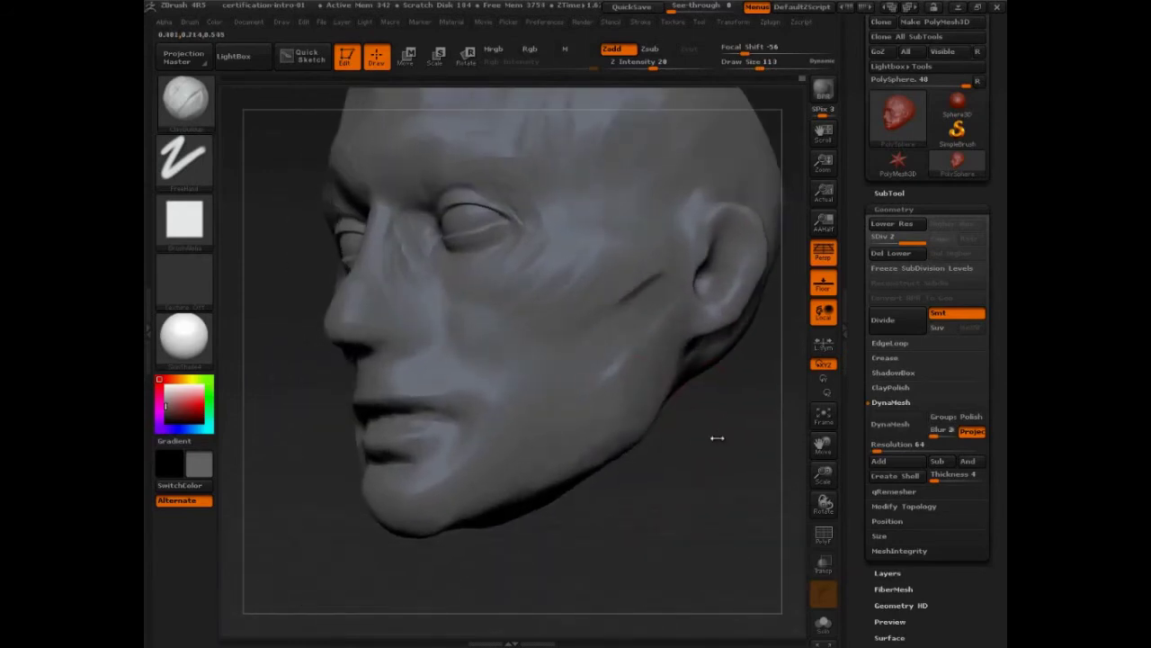
Step: Define the bridge and side plane of the nose with ClayBuildup at draw sizes 62 and 82
{"action": "key", "text": "s"}
{"action": "mouse_move", "coordinate": [362, 295]}
{"action": "left_mouse_down"}
{"action": "mouse_move", "coordinate": [352, 295]}
{"action": "mouse_move", "coordinate": [375, 313]}
{"action": "mouse_move", "coordinate": [379, 281]}
{"action": "left_mouse_up"}
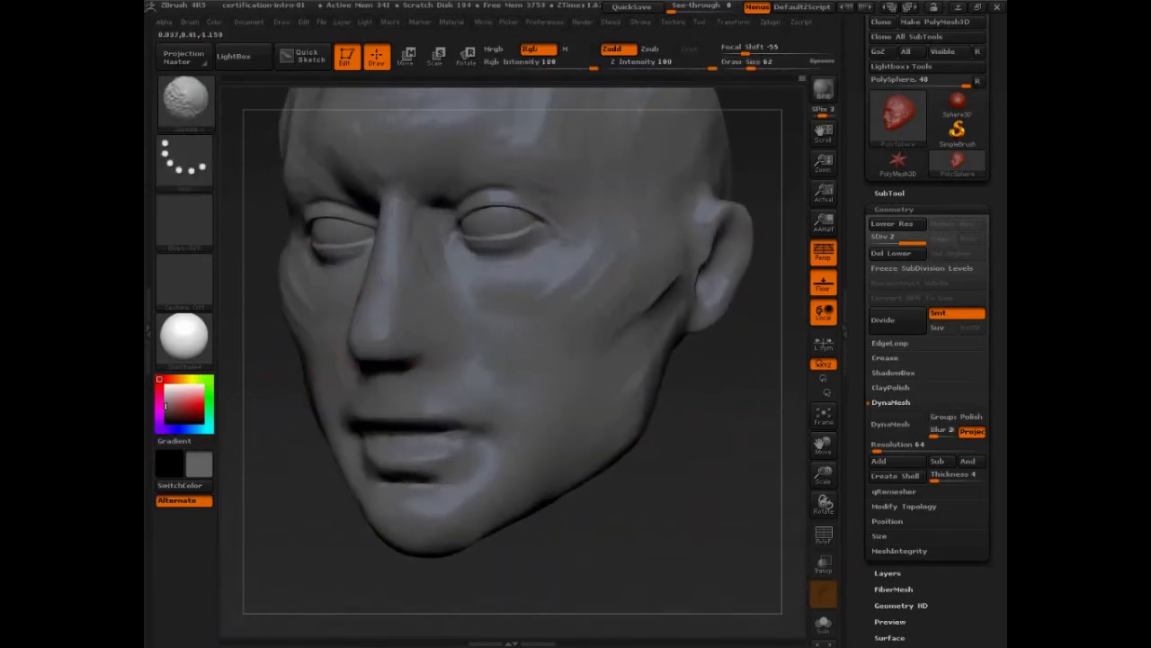
{"action": "key", "text": "b"}
{"action": "key", "text": "d"}
{"action": "key", "text": "s"}
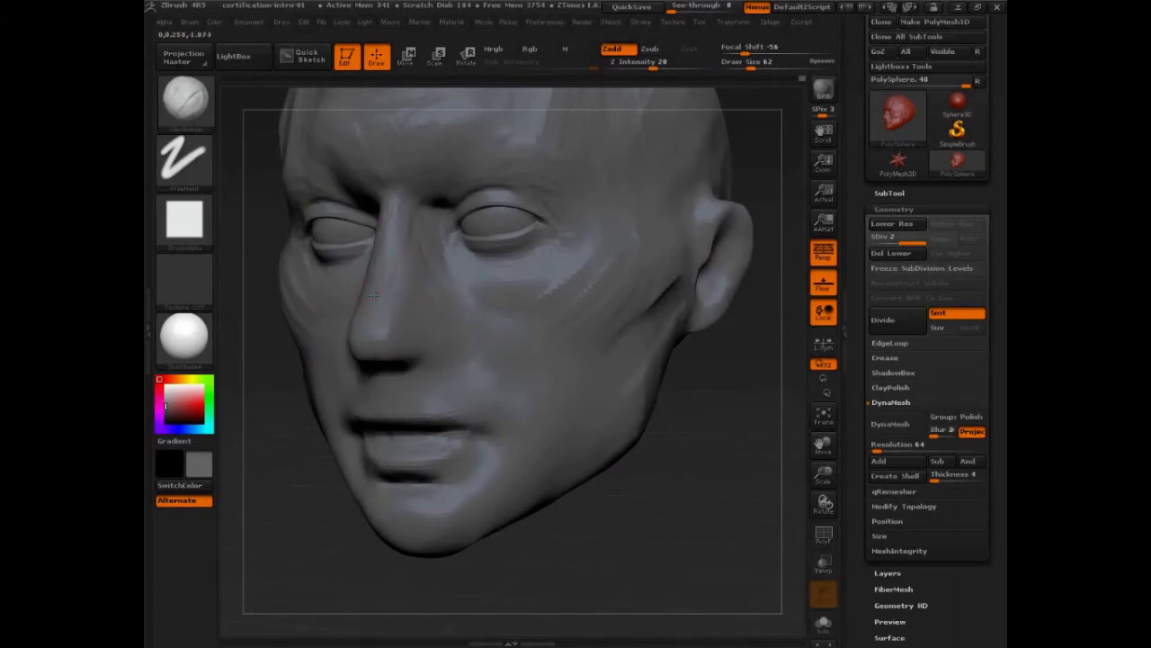
{"action": "left_click_drag", "start_coordinate": [283, 431], "coordinate": [365, 437], "text": "shift"}
{"action": "mouse_move", "coordinate": [653, 464]}
{"action": "left_mouse_down", "text": "alt"}
{"action": "mouse_move", "coordinate": [633, 500]}
{"action": "mouse_move", "coordinate": [678, 486]}
{"action": "mouse_move", "coordinate": [558, 486]}
{"action": "mouse_move", "coordinate": [692, 486]}
{"action": "left_mouse_up", "text": "alt"}
{"action": "key", "text": "]"}
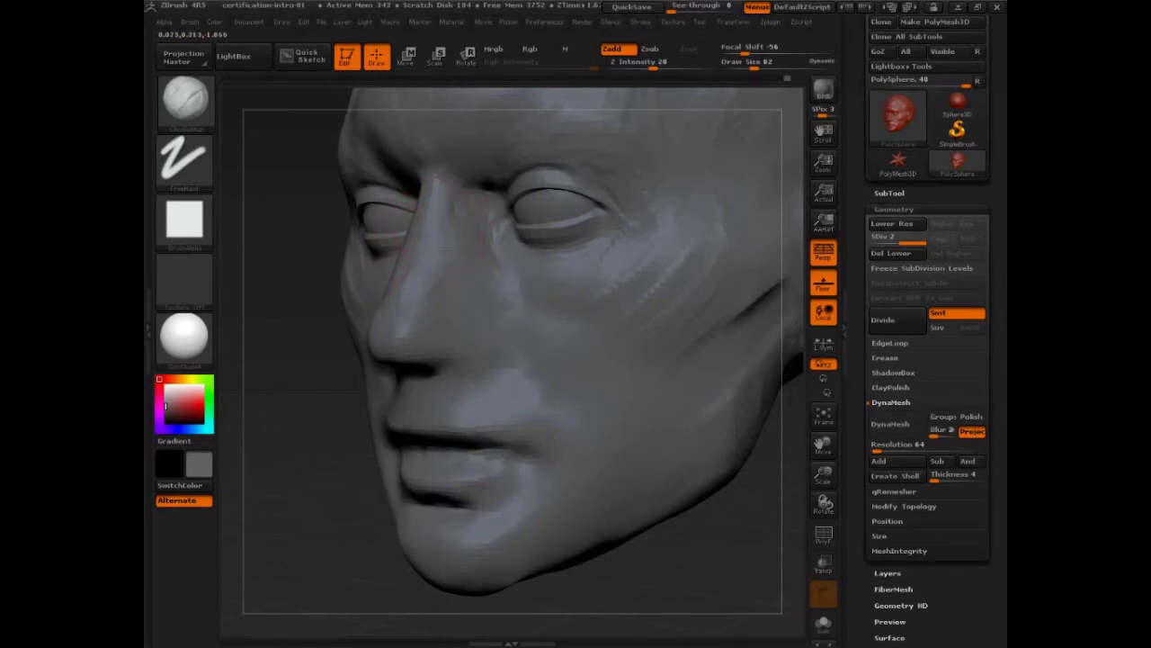
Step: Refine the planes around the nose tip with ClayBuildup at draw sizes 26 and 45
{"action": "left_click_drag", "start_coordinate": [297, 423], "coordinate": [447, 437]}
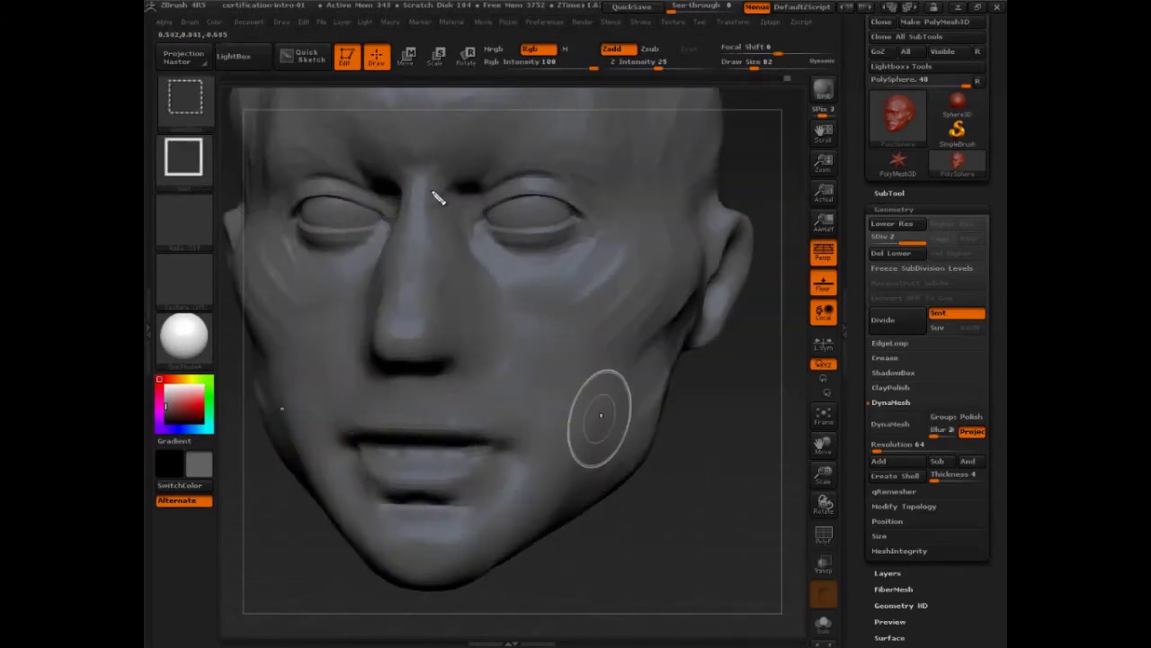
{"action": "mouse_move", "coordinate": [438, 198]}
{"action": "left_mouse_down", "text": "ctrl+shift"}
{"action": "mouse_move", "coordinate": [453, 252]}
{"action": "mouse_move", "coordinate": [423, 213]}
{"action": "mouse_move", "coordinate": [395, 247]}
{"action": "mouse_move", "coordinate": [404, 319]}
{"action": "left_mouse_up", "text": "ctrl+shift"}
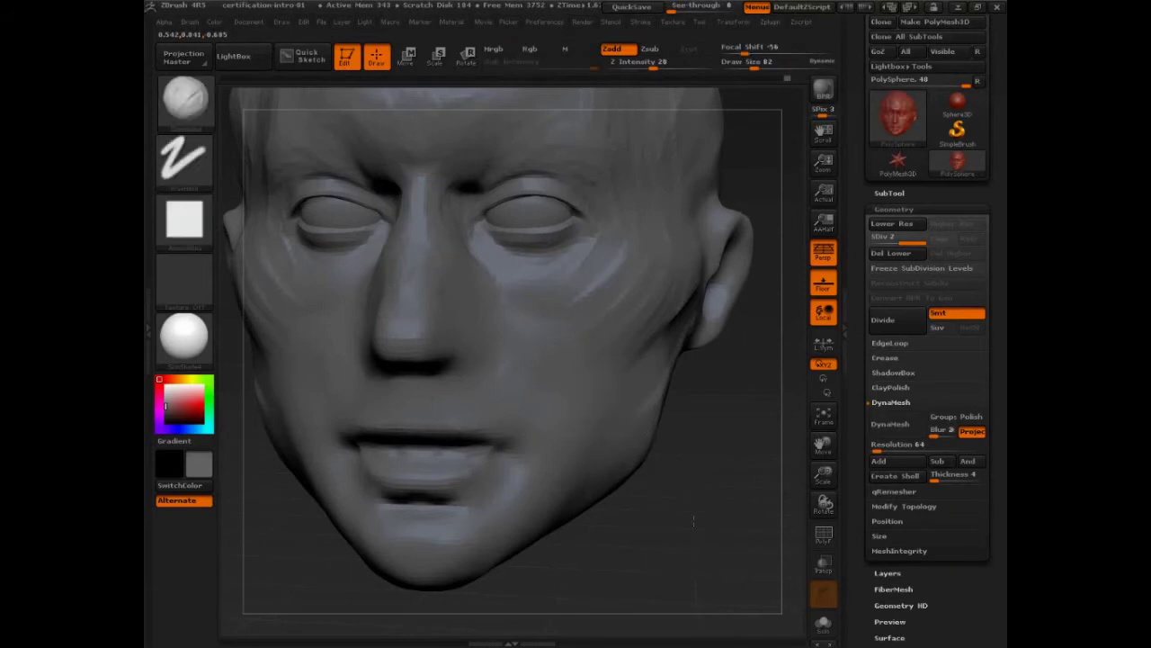
{"action": "left_click_drag", "start_coordinate": [693, 519], "coordinate": [422, 283]}
{"action": "key", "text": "s"}
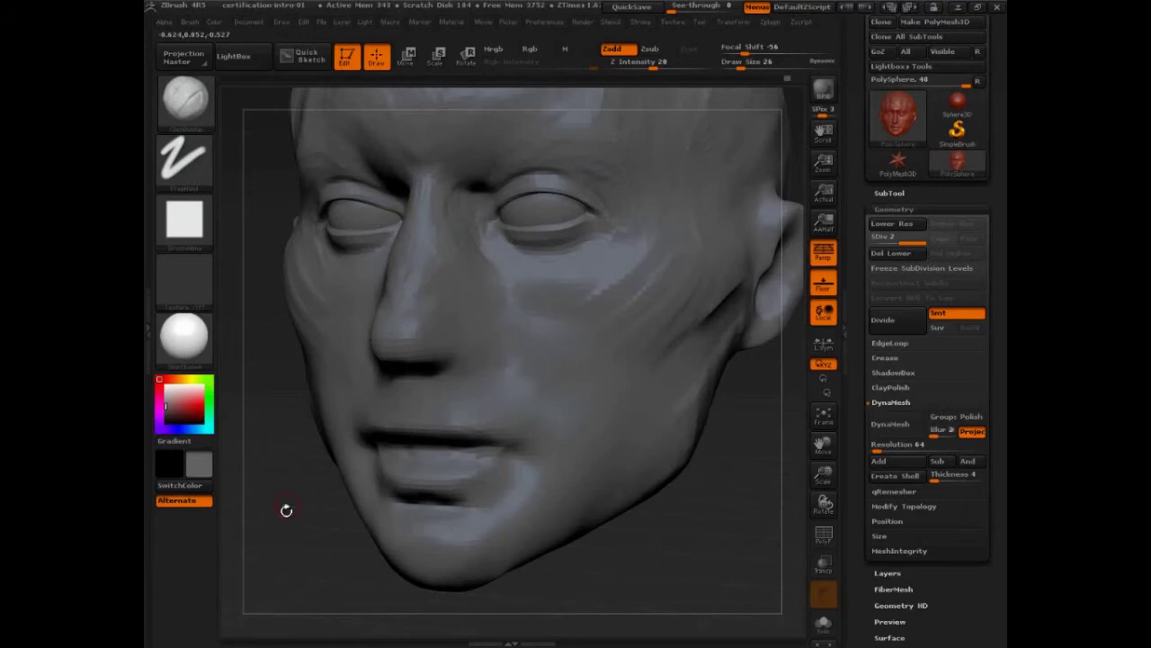
{"action": "left_click_drag", "start_coordinate": [286, 509], "coordinate": [238, 505]}
{"action": "key", "text": "s"}
{"action": "left_click_drag", "start_coordinate": [436, 329], "coordinate": [443, 329]}
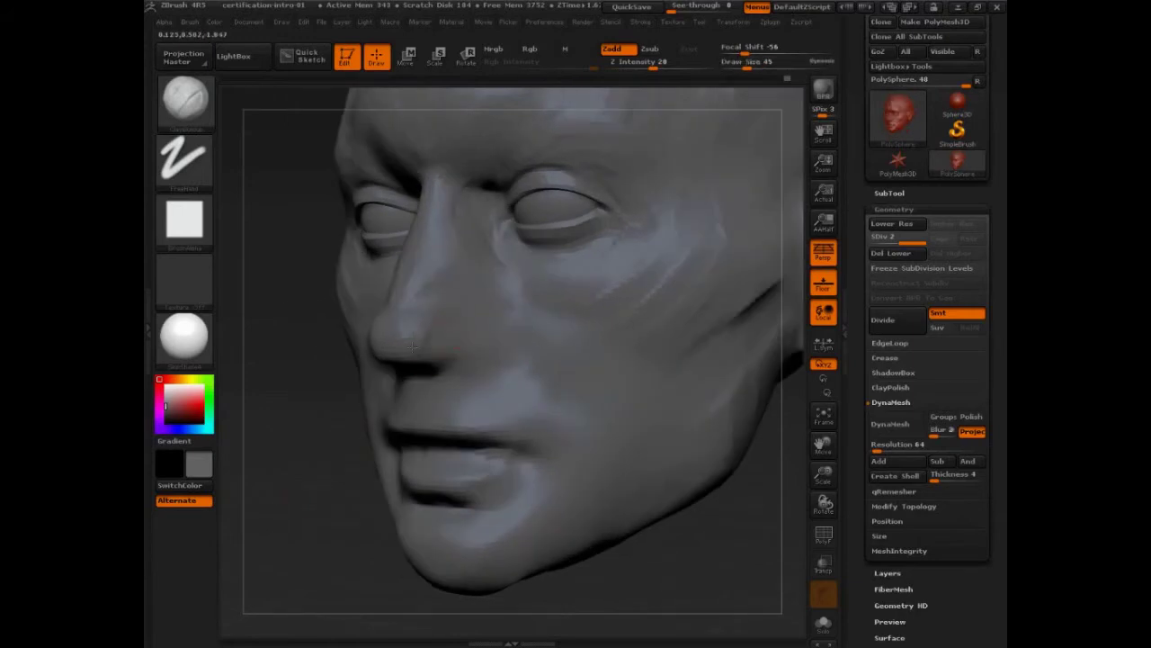
Step: Build up the nostril wing at the side of the nose with ClayBuildup at draw size 59
{"action": "left_click_drag", "start_coordinate": [313, 501], "coordinate": [342, 514]}
{"action": "key", "text": "s"}
{"action": "left_click_drag", "start_coordinate": [478, 355], "coordinate": [483, 354]}
{"action": "left_click_drag", "start_coordinate": [378, 396], "coordinate": [331, 395]}
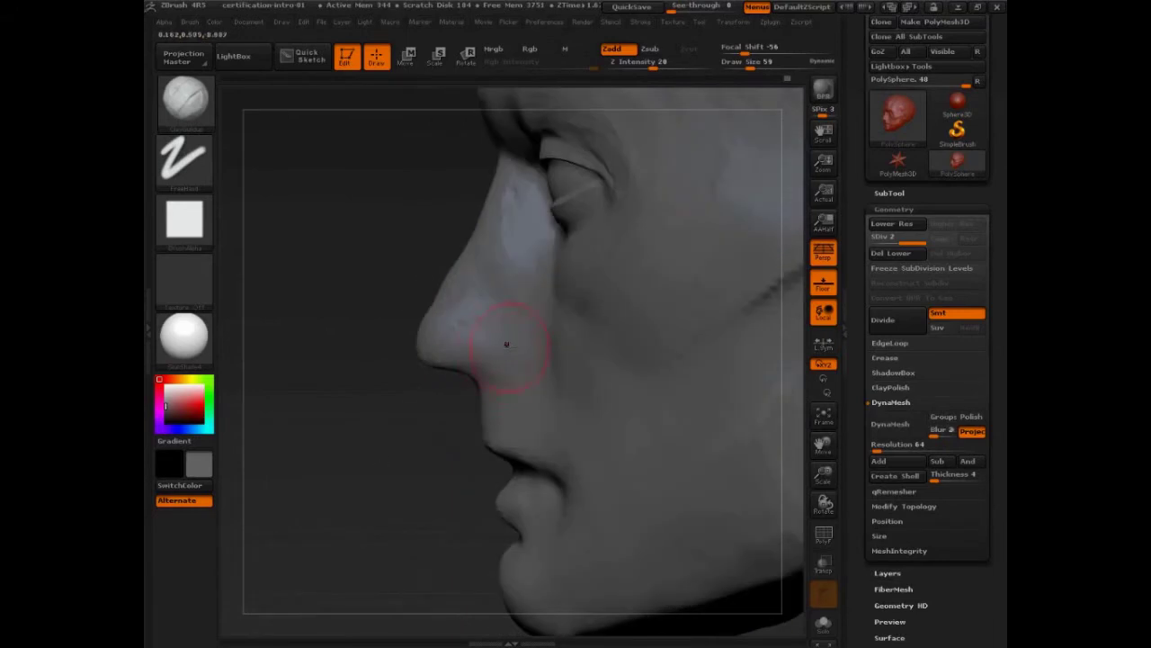
{"action": "left_click_drag", "start_coordinate": [474, 355], "coordinate": [516, 364]}
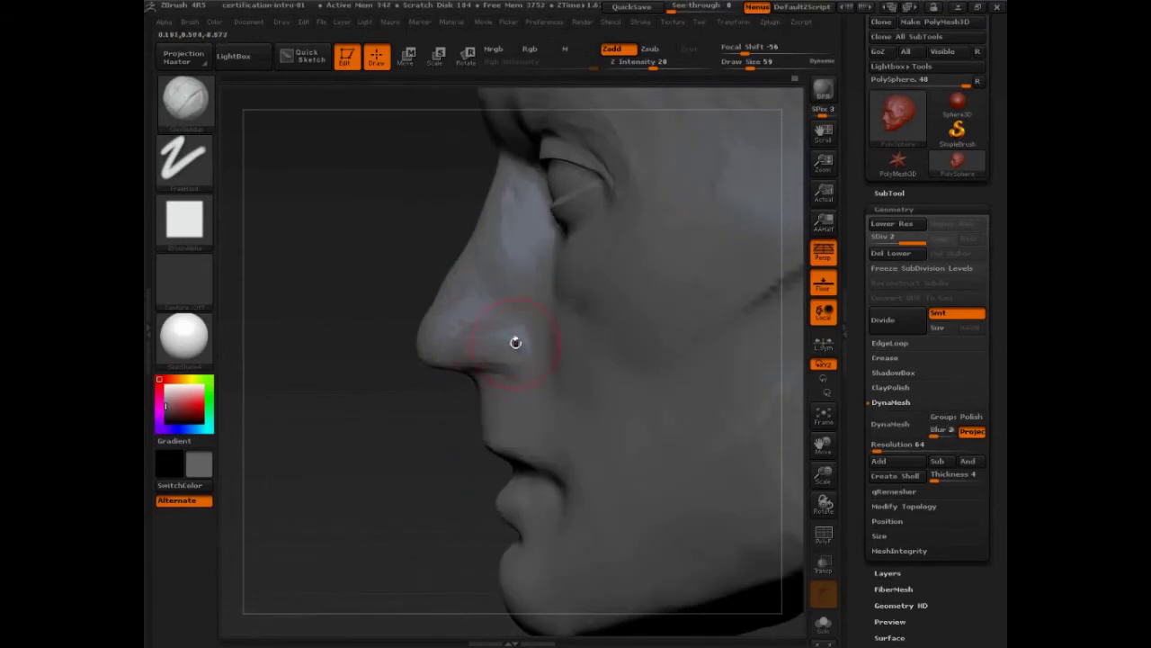
{"action": "mouse_move", "coordinate": [378, 432]}
{"action": "left_mouse_down"}
{"action": "mouse_move", "coordinate": [690, 486]}
{"action": "mouse_move", "coordinate": [420, 354]}
{"action": "left_mouse_up"}
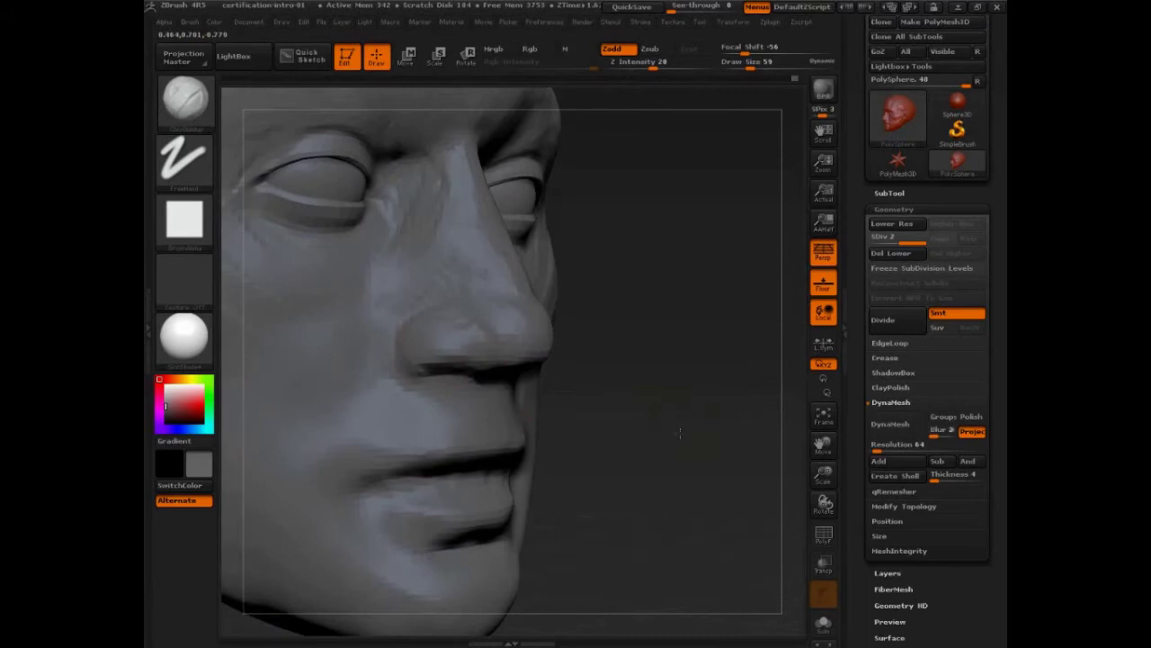
Step: Narrow the nostril wings from the front with the Move brush at draw size 131
{"action": "left_click_drag", "start_coordinate": [594, 409], "coordinate": [636, 416], "text": "shift"}
{"action": "key", "text": "s"}
{"action": "left_click_drag", "start_coordinate": [458, 363], "coordinate": [471, 361]}
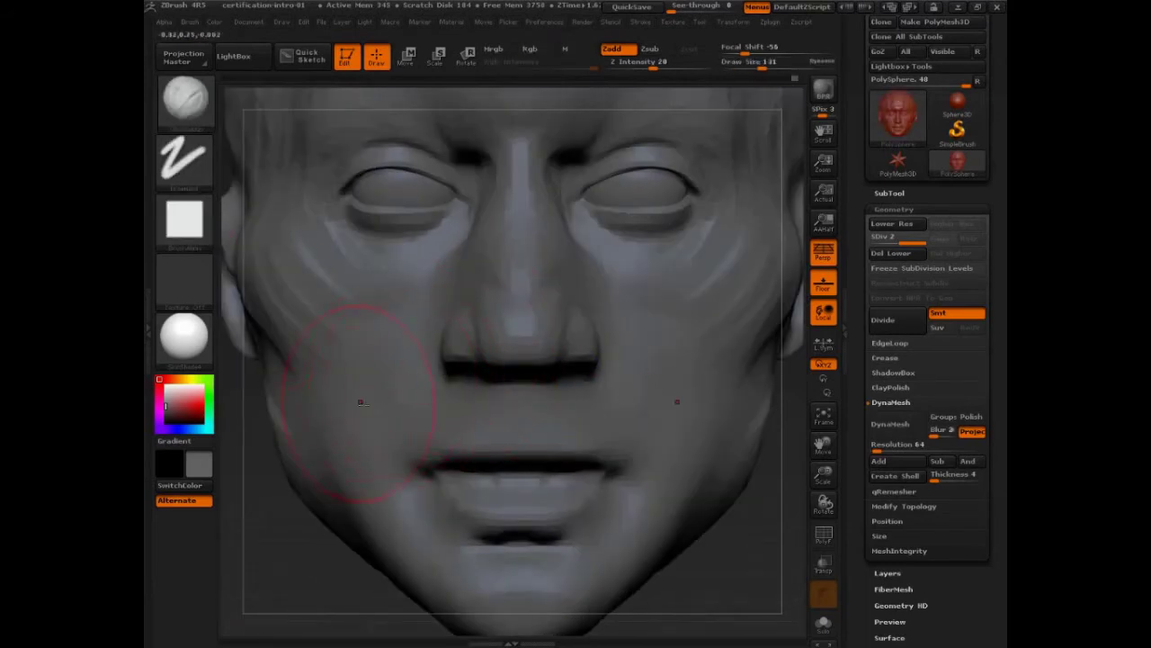
{"action": "left_click", "coordinate": [184, 99]}
{"action": "left_click", "coordinate": [185, 99]}
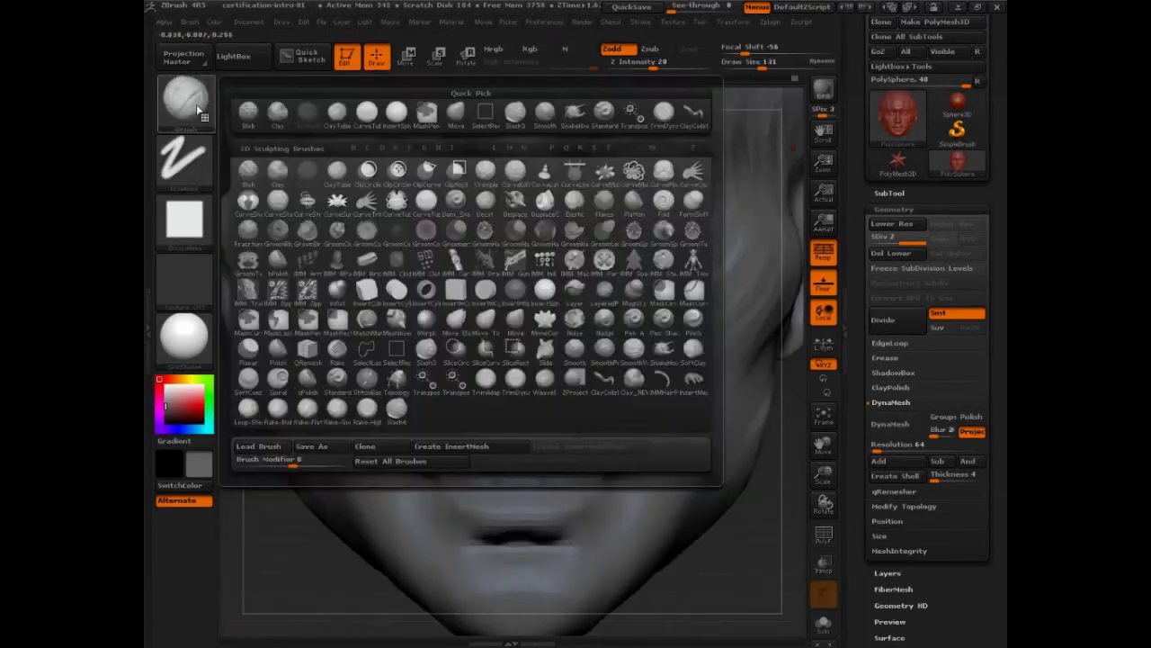
{"action": "left_click", "coordinate": [576, 285]}
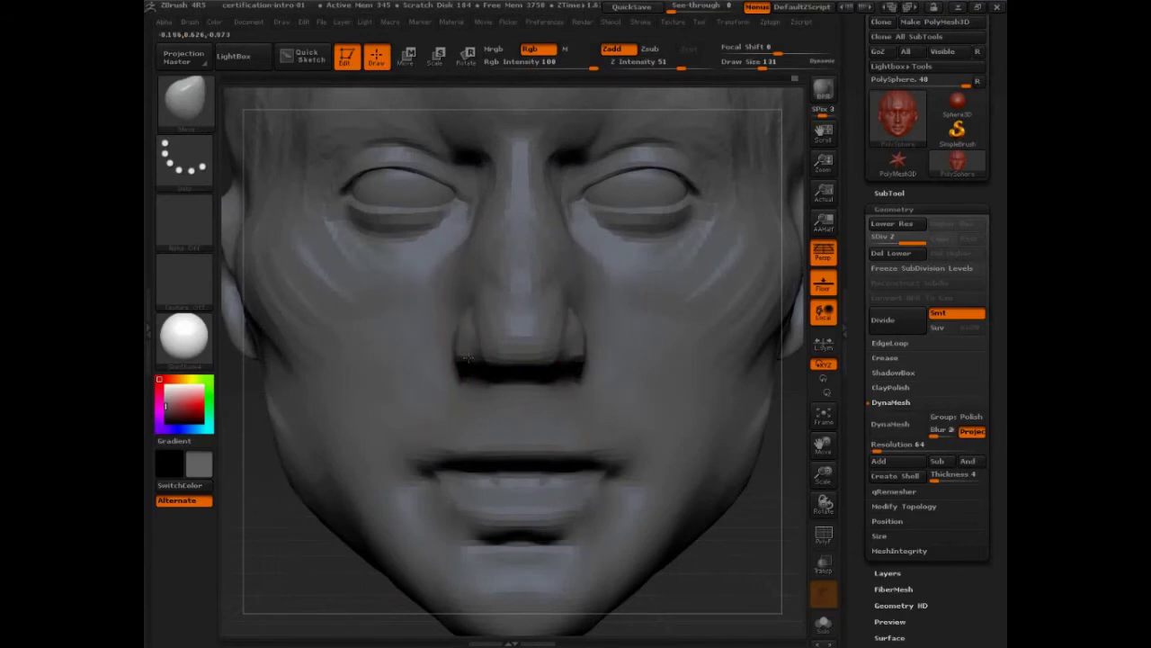
Step: Shape the nostril wings and the underside of the nose with the Move brush at draw size 72
{"action": "key", "text": "s"}
{"action": "left_click_drag", "start_coordinate": [491, 333], "coordinate": [477, 334]}
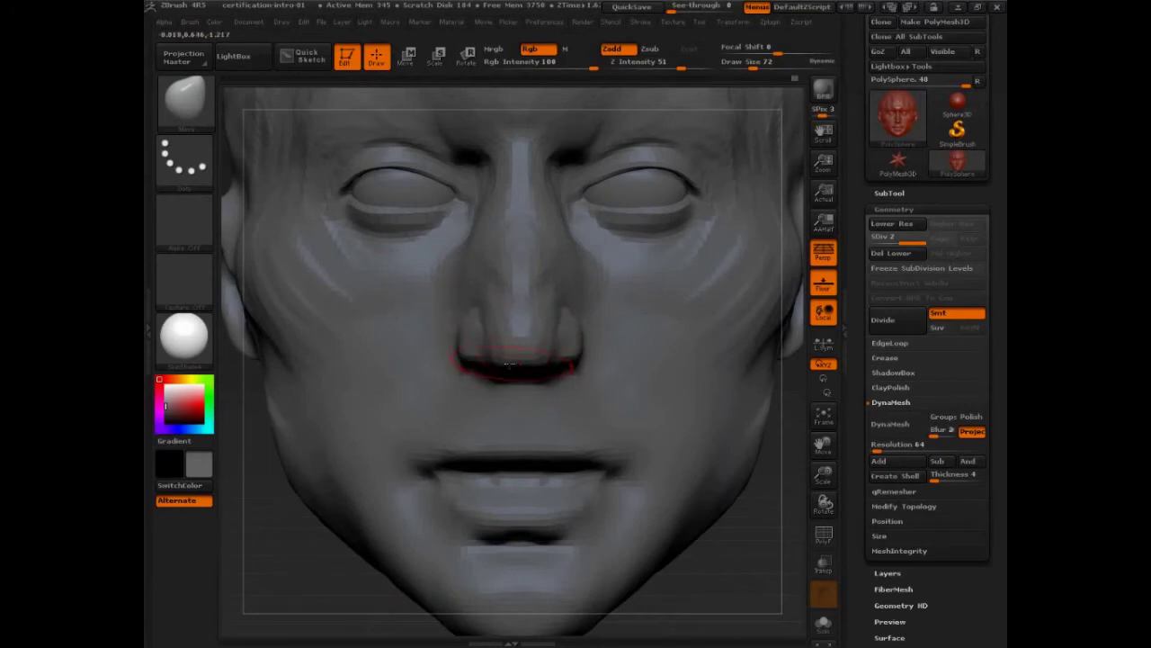
{"action": "key", "text": "s"}
{"action": "left_click", "coordinate": [520, 373]}
{"action": "key", "text": "s"}
{"action": "left_click", "coordinate": [527, 368]}
Step: Reshape the nose tip and bridge in profile with the Move brush at draw sizes 100 and 72
{"action": "mouse_move", "coordinate": [292, 570]}
{"action": "left_mouse_down"}
{"action": "mouse_move", "coordinate": [304, 568]}
{"action": "mouse_move", "coordinate": [336, 496]}
{"action": "left_mouse_up"}
{"action": "key", "text": "s"}
{"action": "left_click", "coordinate": [517, 377]}
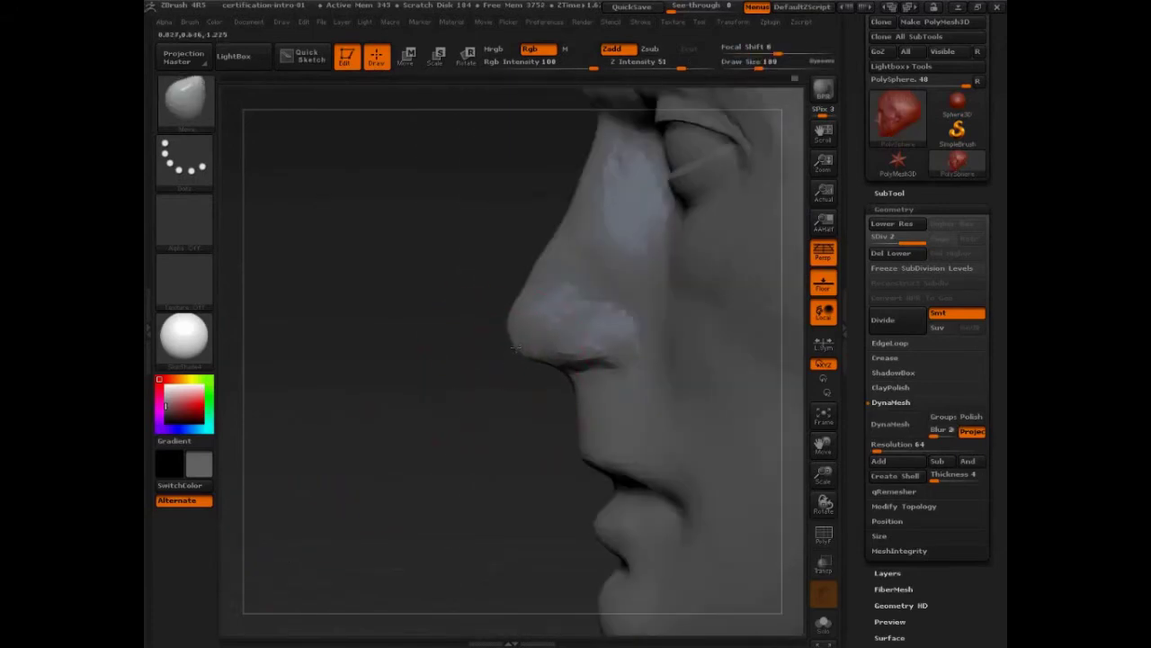
{"action": "key", "text": "s"}
{"action": "left_click", "coordinate": [538, 362]}
{"action": "mouse_move", "coordinate": [522, 391]}
{"action": "left_mouse_down"}
{"action": "mouse_move", "coordinate": [573, 365]}
{"action": "mouse_move", "coordinate": [572, 347]}
{"action": "mouse_move", "coordinate": [476, 345]}
{"action": "mouse_move", "coordinate": [540, 265]}
{"action": "left_mouse_up"}
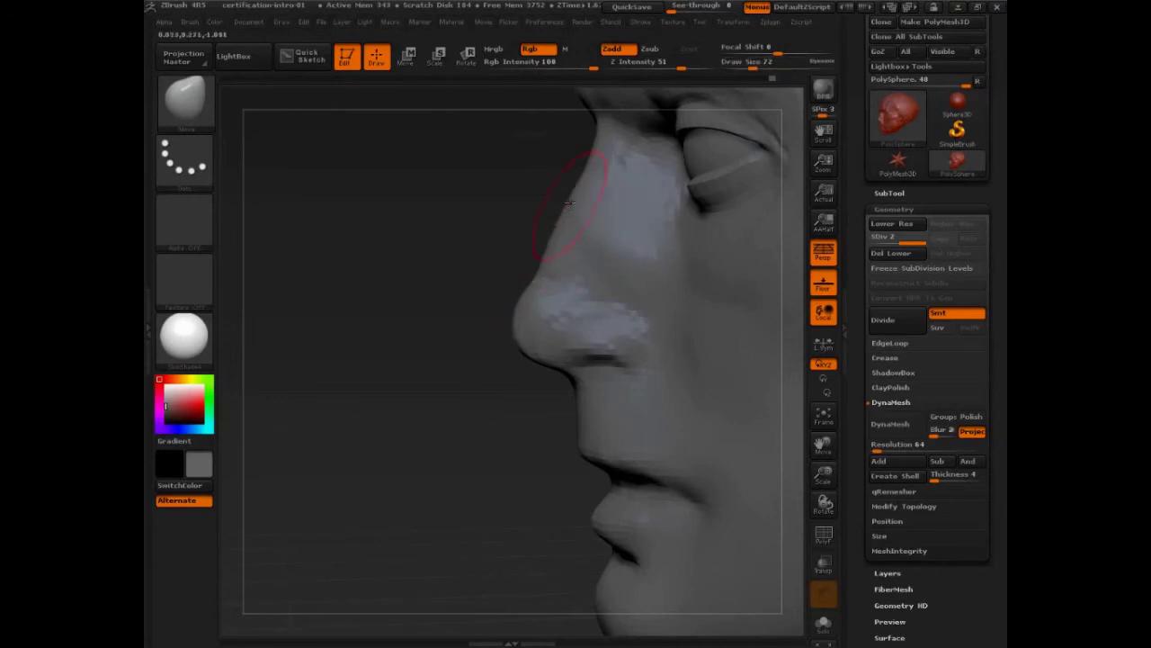
{"action": "left_click_drag", "start_coordinate": [492, 319], "coordinate": [557, 450]}
Step: Refine the nostril wing and the side plane of the nose with ClayBuildup at draw sizes 56 and 78
{"action": "left_click_drag", "start_coordinate": [663, 462], "coordinate": [735, 486], "text": "alt"}
{"action": "key", "text": "b"}
{"action": "key", "text": "c"}
{"action": "key", "text": "t"}
{"action": "key", "text": "s"}
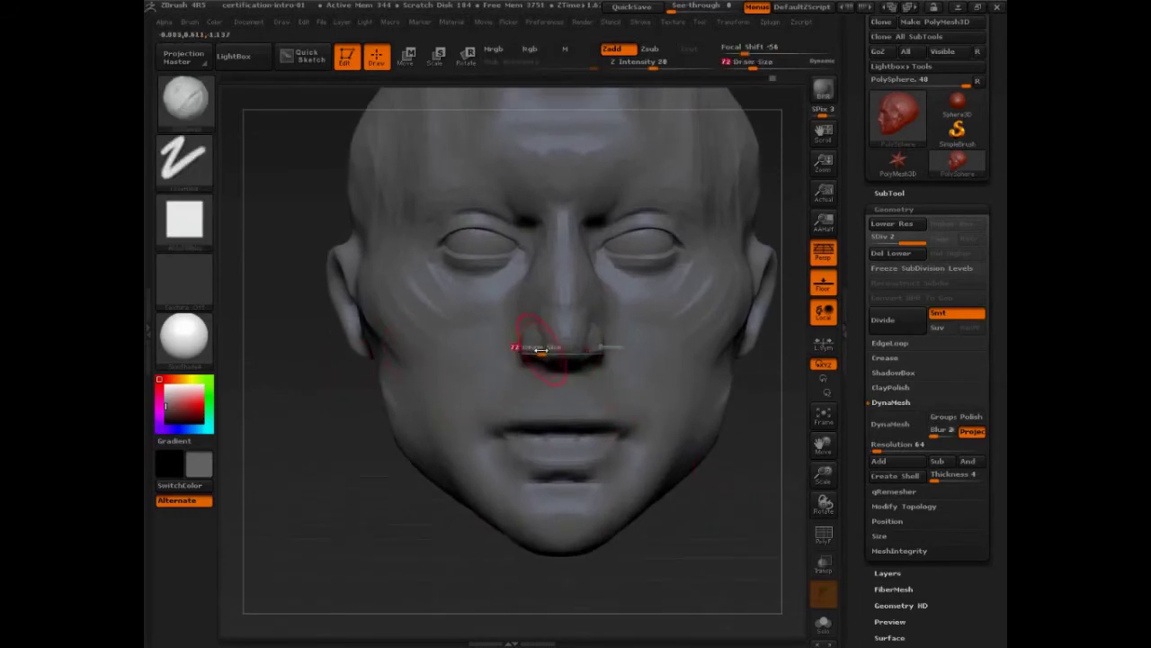
{"action": "left_click_drag", "start_coordinate": [539, 350], "coordinate": [525, 349]}
{"action": "mouse_move", "coordinate": [711, 472]}
{"action": "left_mouse_down"}
{"action": "mouse_move", "coordinate": [754, 481]}
{"action": "mouse_move", "coordinate": [681, 452]}
{"action": "mouse_move", "coordinate": [720, 481]}
{"action": "mouse_move", "coordinate": [746, 462]}
{"action": "mouse_move", "coordinate": [738, 470]}
{"action": "mouse_move", "coordinate": [758, 489]}
{"action": "mouse_move", "coordinate": [668, 483]}
{"action": "mouse_move", "coordinate": [490, 527]}
{"action": "mouse_move", "coordinate": [394, 526]}
{"action": "left_mouse_up"}
{"action": "key", "text": "s"}
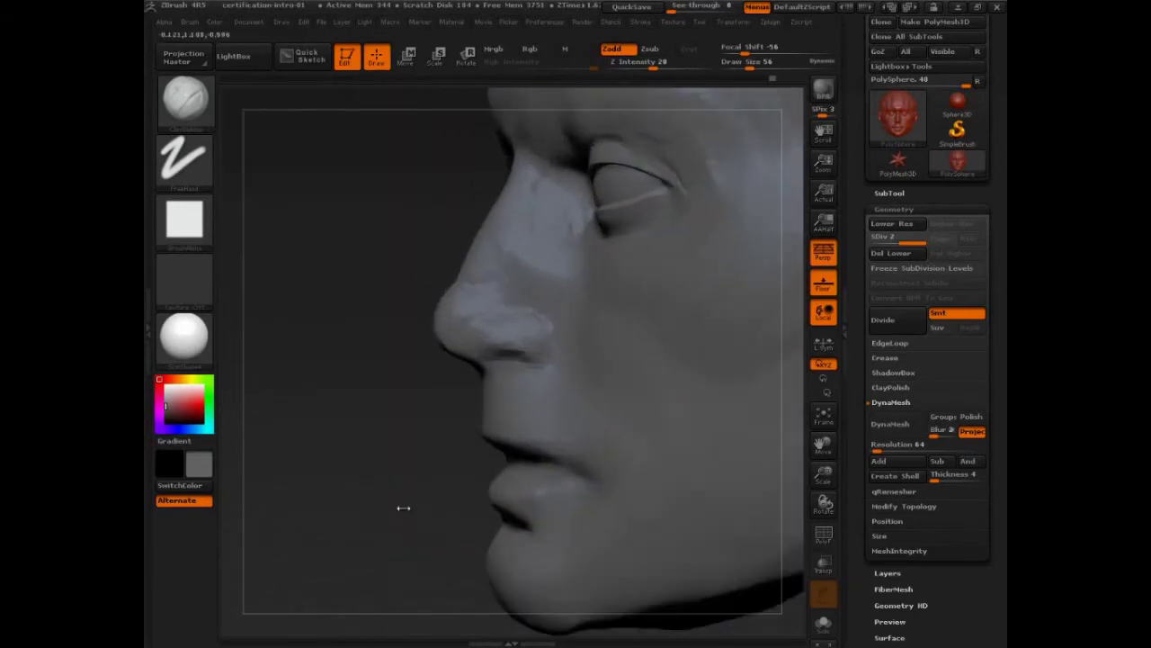
{"action": "left_click_drag", "start_coordinate": [404, 507], "coordinate": [372, 488]}
{"action": "key", "text": "bracketright"}
{"action": "key", "text": "bracketright"}
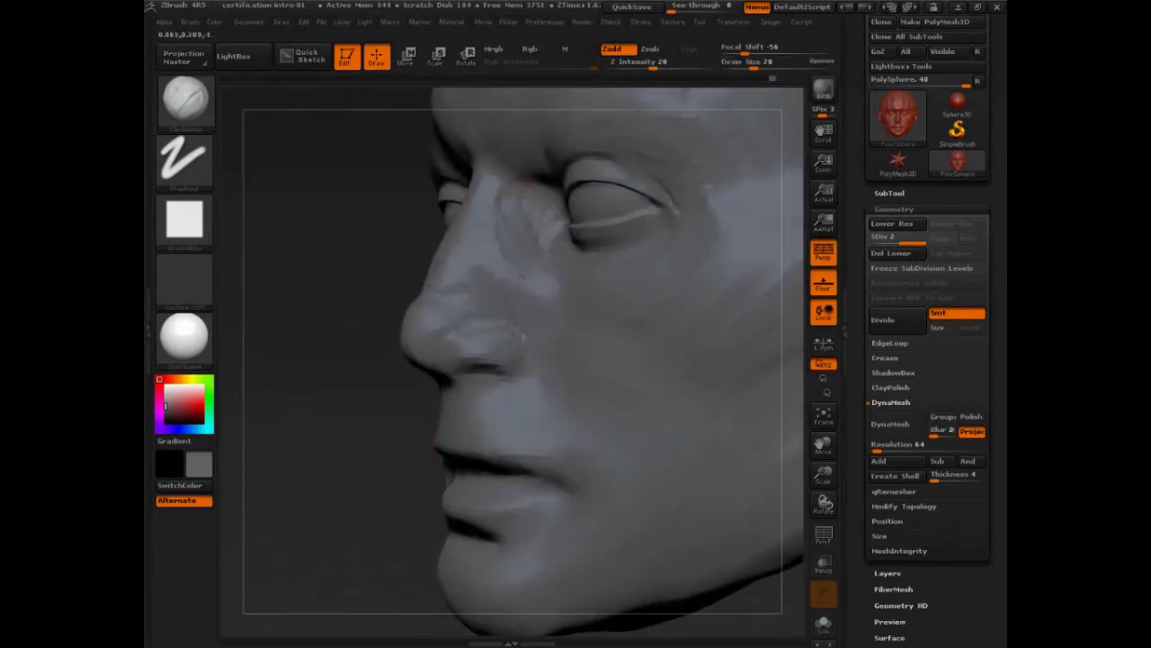
{"action": "left_click_drag", "start_coordinate": [385, 393], "coordinate": [345, 470]}
{"action": "key", "text": "ctrl+shift"}
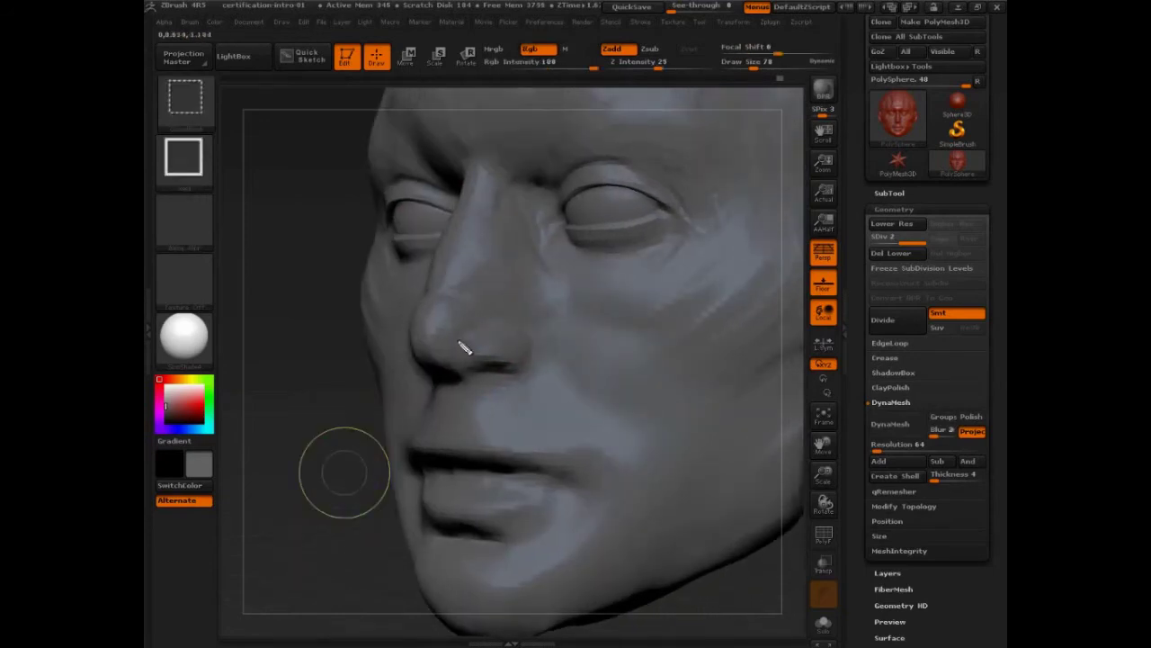
{"action": "mouse_move", "coordinate": [546, 372]}
{"action": "left_mouse_down", "text": "ctrl+shift"}
{"action": "mouse_move", "coordinate": [432, 334]}
{"action": "mouse_move", "coordinate": [489, 203]}
{"action": "mouse_move", "coordinate": [545, 224]}
{"action": "mouse_move", "coordinate": [543, 372]}
{"action": "mouse_move", "coordinate": [709, 386]}
{"action": "left_mouse_up", "text": "ctrl+shift"}
{"action": "left_click_drag", "start_coordinate": [538, 214], "coordinate": [725, 213]}
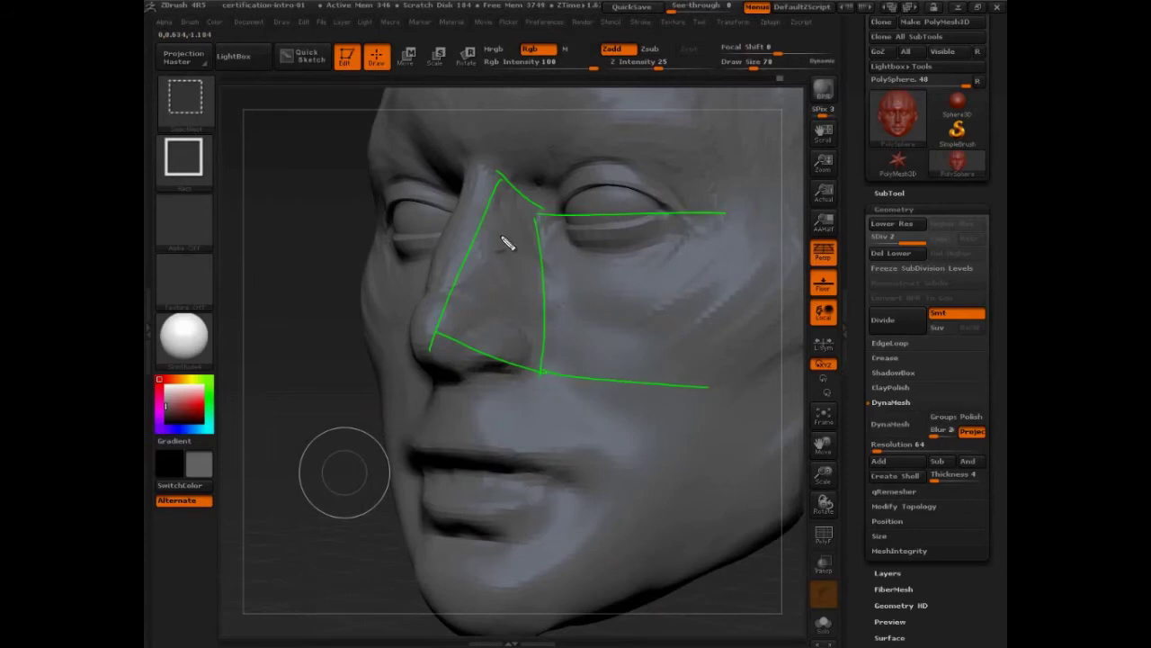
{"action": "left_click_drag", "start_coordinate": [502, 230], "coordinate": [570, 327]}
{"action": "left_click_drag", "start_coordinate": [513, 259], "coordinate": [561, 315]}
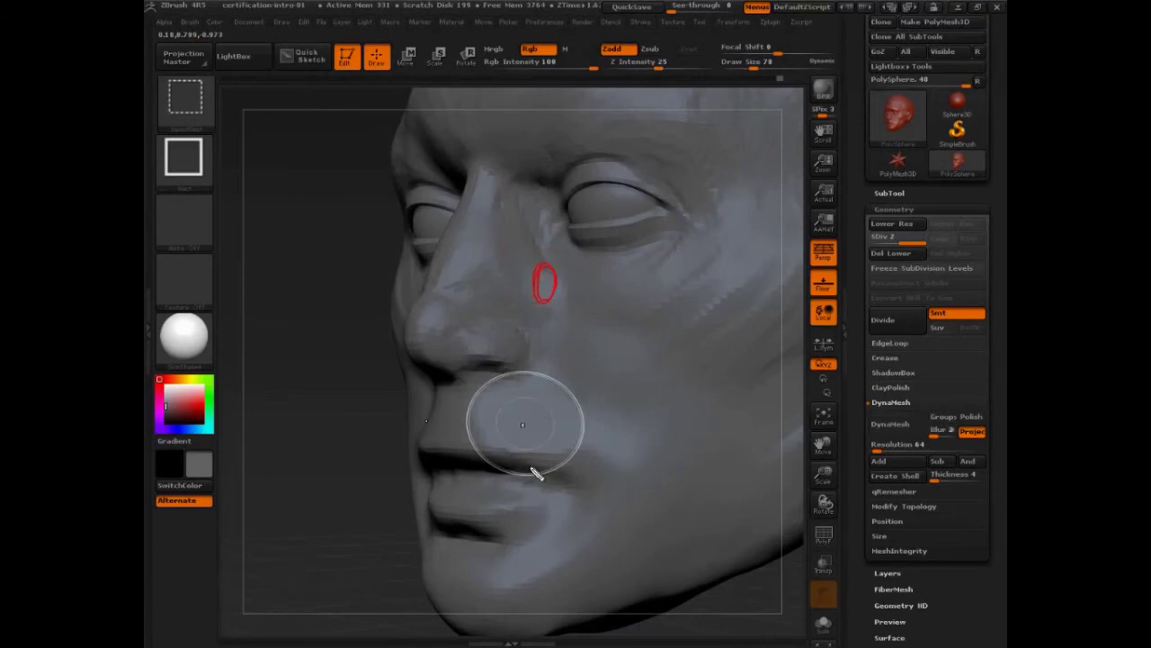
Step: Reduce the draw size to 47 and annotate the border line running from the inner eye corner down past the nostril wing
{"action": "left_click_drag", "start_coordinate": [494, 205], "coordinate": [630, 364]}
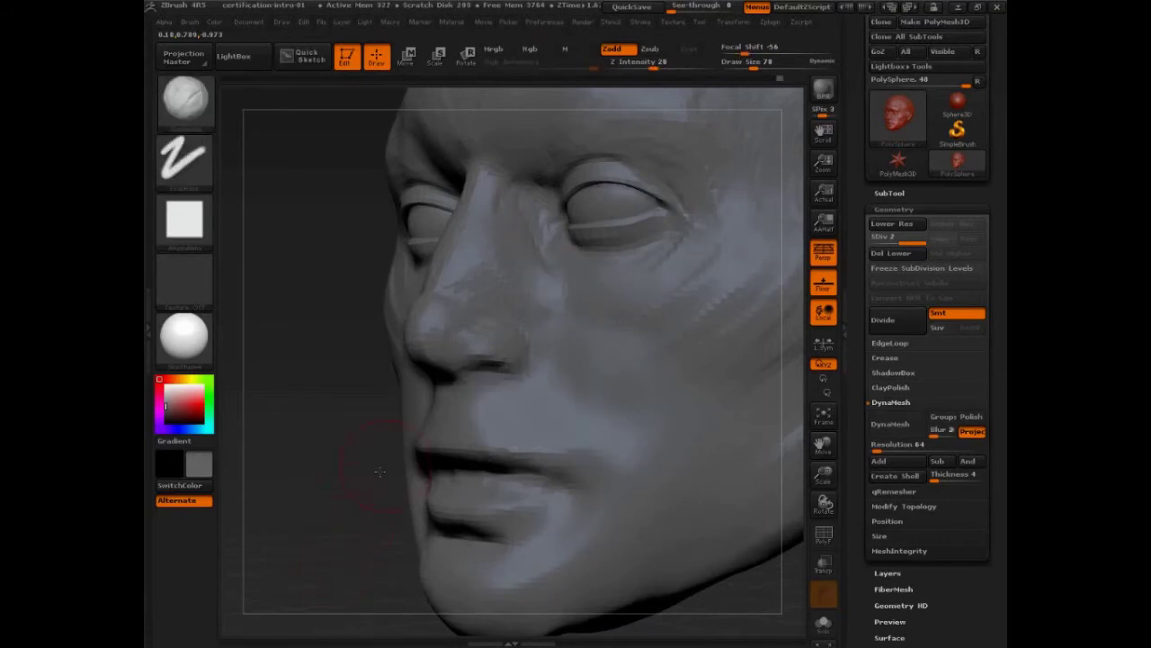
{"action": "key", "text": "s"}
{"action": "left_click_drag", "start_coordinate": [555, 313], "coordinate": [549, 312]}
{"action": "key", "text": "bracketleft"}
{"action": "key", "text": "bracketleft"}
{"action": "key", "text": "bracketright"}
{"action": "key", "text": "bracketright"}
{"action": "key", "text": "bracketleft"}
{"action": "key", "text": "bracketleft"}
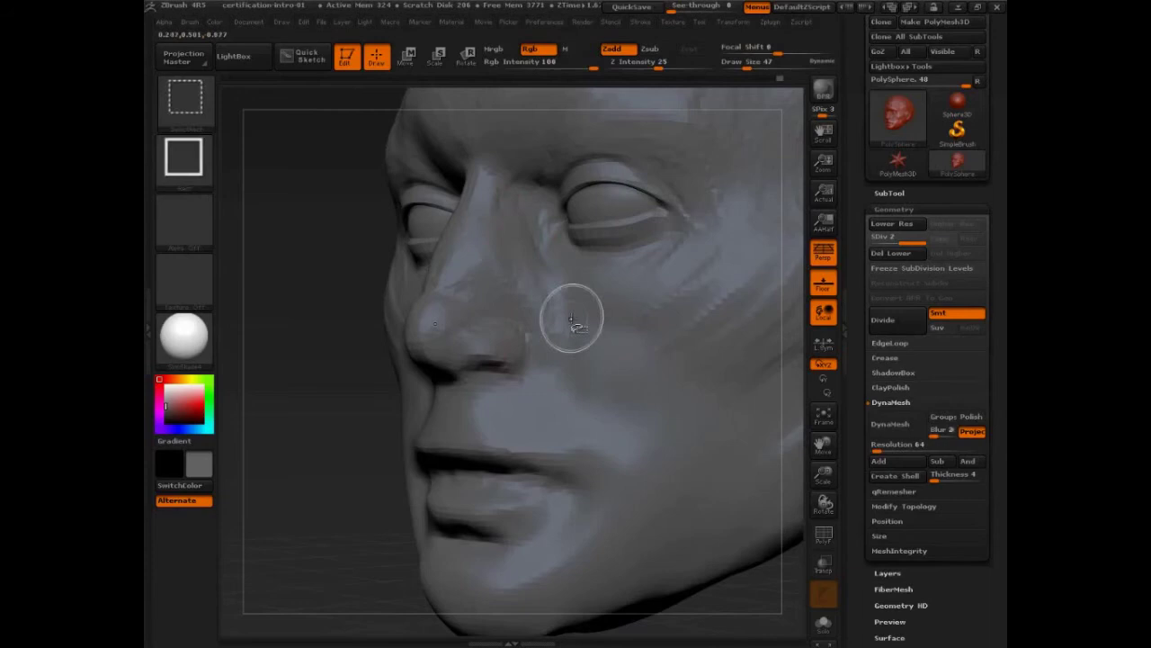
{"action": "key", "text": "ctrl+shift+d"}
{"action": "left_click_drag", "start_coordinate": [507, 215], "coordinate": [518, 407]}
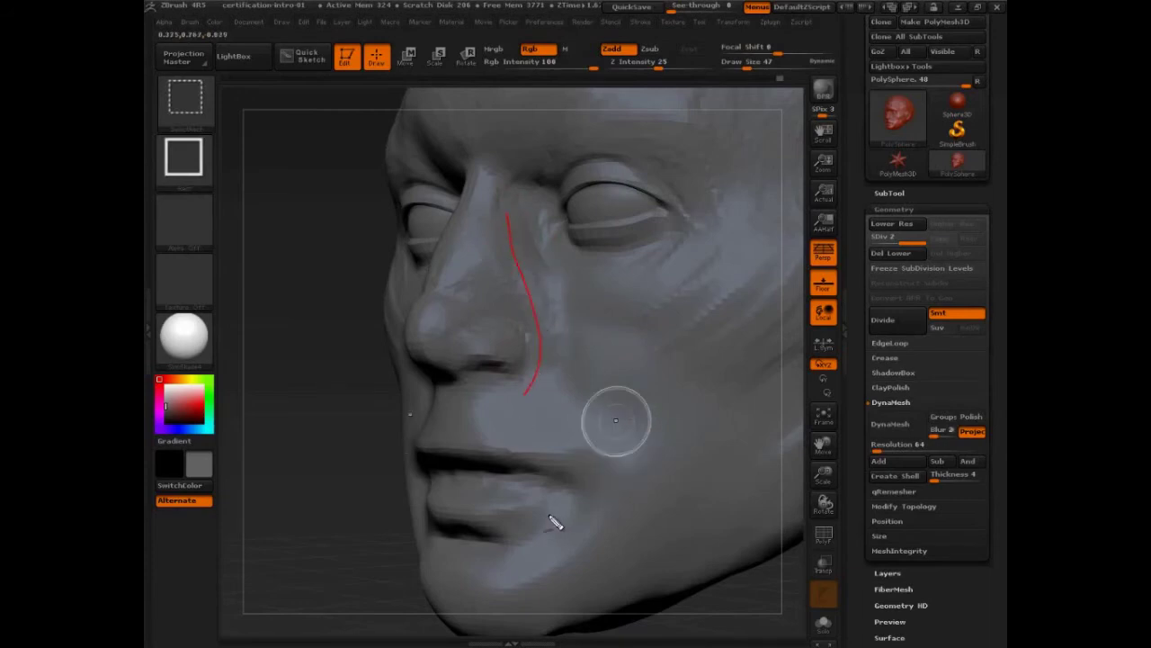
Step: Build up the nasolabial fold from beside the nostril wing down the cheek with ClayBuildup at draw size 47
{"action": "left_click_drag", "start_coordinate": [345, 527], "coordinate": [486, 516]}
{"action": "left_click_drag", "start_coordinate": [728, 550], "coordinate": [346, 516]}
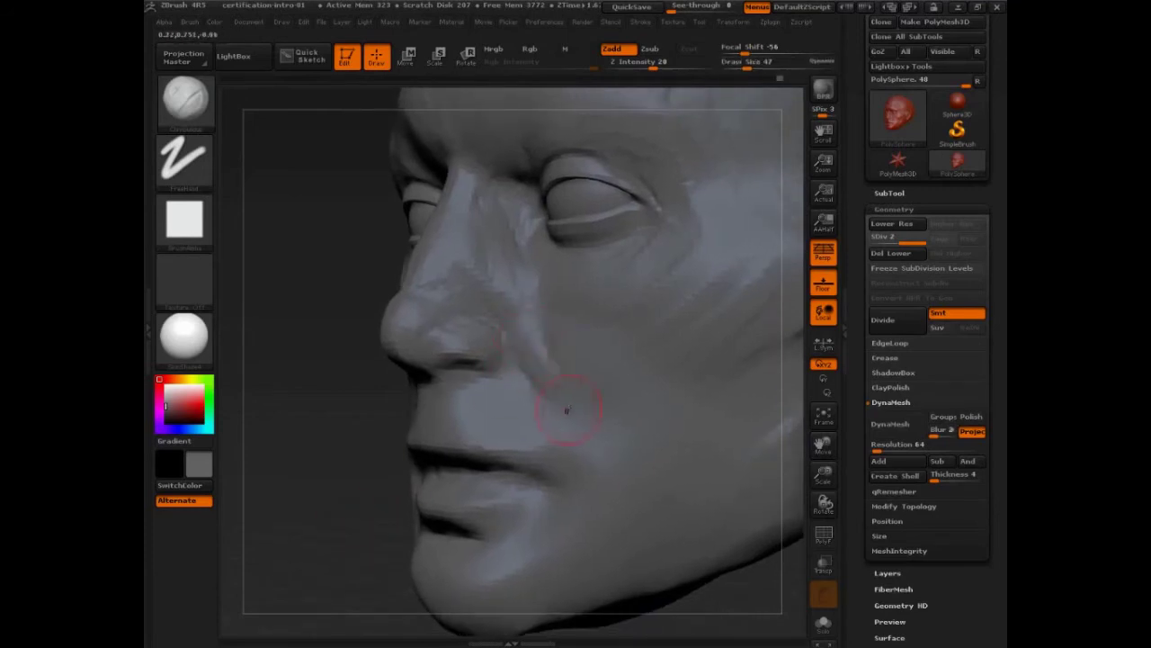
{"action": "left_click_drag", "start_coordinate": [534, 348], "coordinate": [541, 381]}
{"action": "left_click_drag", "start_coordinate": [342, 502], "coordinate": [377, 440], "text": "alt"}
Step: Carve the crease around the nostril wing and down along the nasolabial fold with the Slash brush
{"action": "key", "text": "s"}
{"action": "left_click_drag", "start_coordinate": [517, 335], "coordinate": [507, 334]}
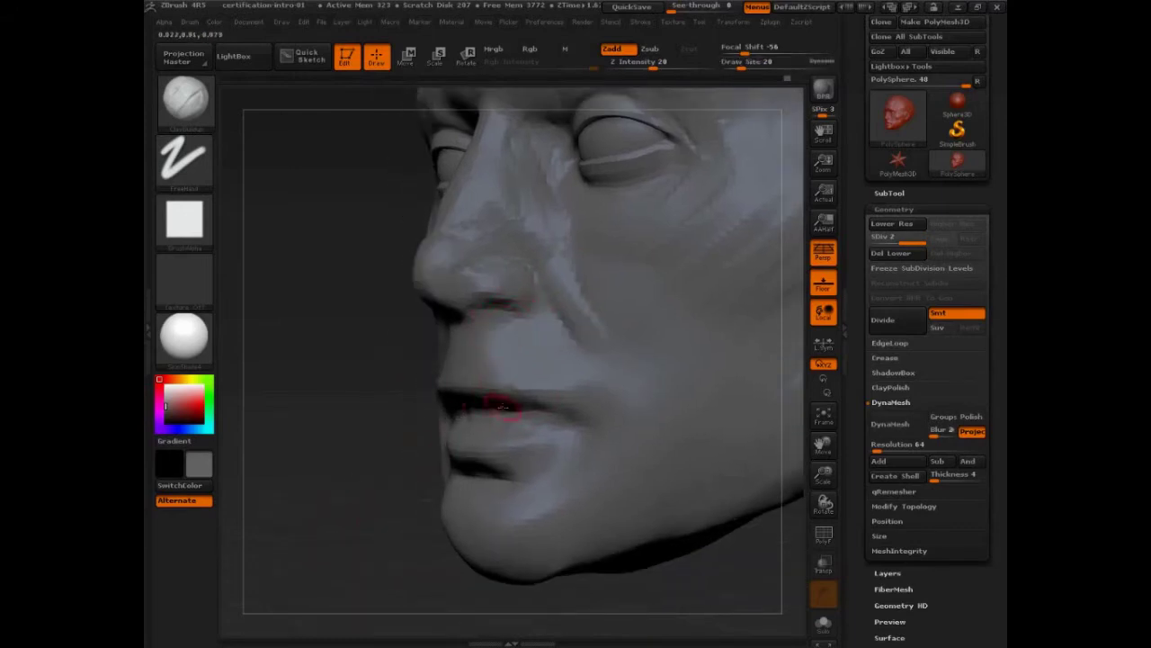
{"action": "key", "text": "b"}
{"action": "key", "text": "s"}
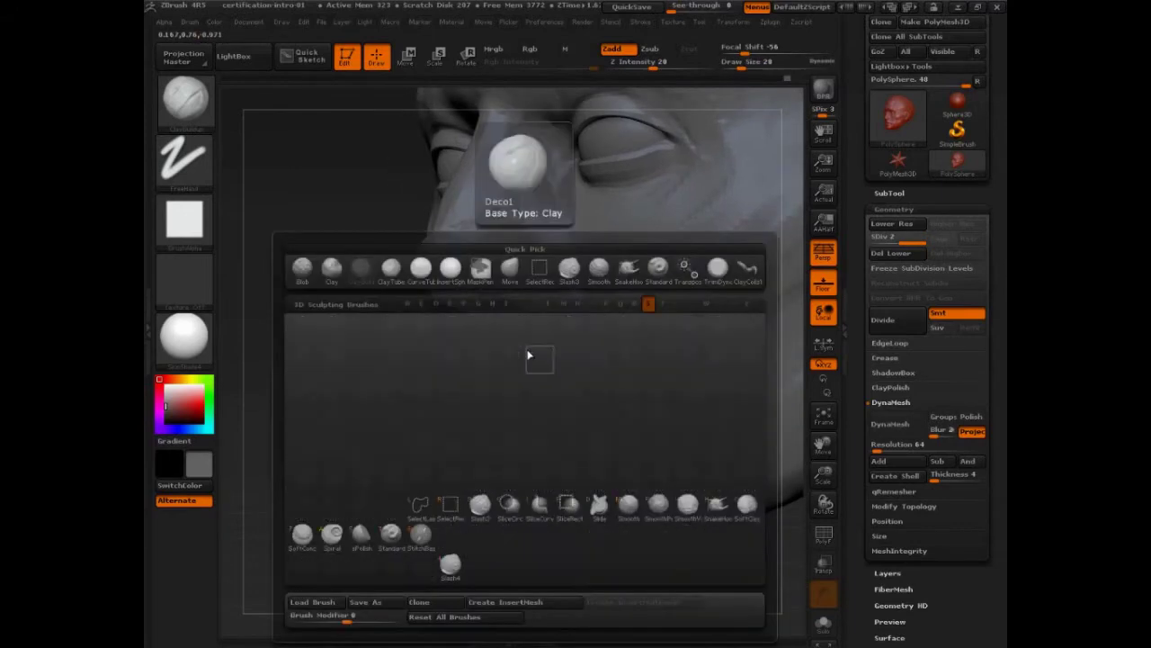
{"action": "key", "text": "3"}
{"action": "left_click_drag", "start_coordinate": [387, 441], "coordinate": [370, 478]}
{"action": "mouse_move", "coordinate": [504, 256]}
{"action": "left_mouse_down"}
{"action": "mouse_move", "coordinate": [539, 275]}
{"action": "mouse_move", "coordinate": [514, 324]}
{"action": "mouse_move", "coordinate": [482, 327]}
{"action": "mouse_move", "coordinate": [562, 334]}
{"action": "left_mouse_up"}
{"action": "left_click_drag", "start_coordinate": [535, 282], "coordinate": [573, 343]}
Step: Outline and hatch the small triangular plane between the nostril wing and the nasolabial fold as a temporary annotation
{"action": "key", "text": "ctrl+shift+d"}
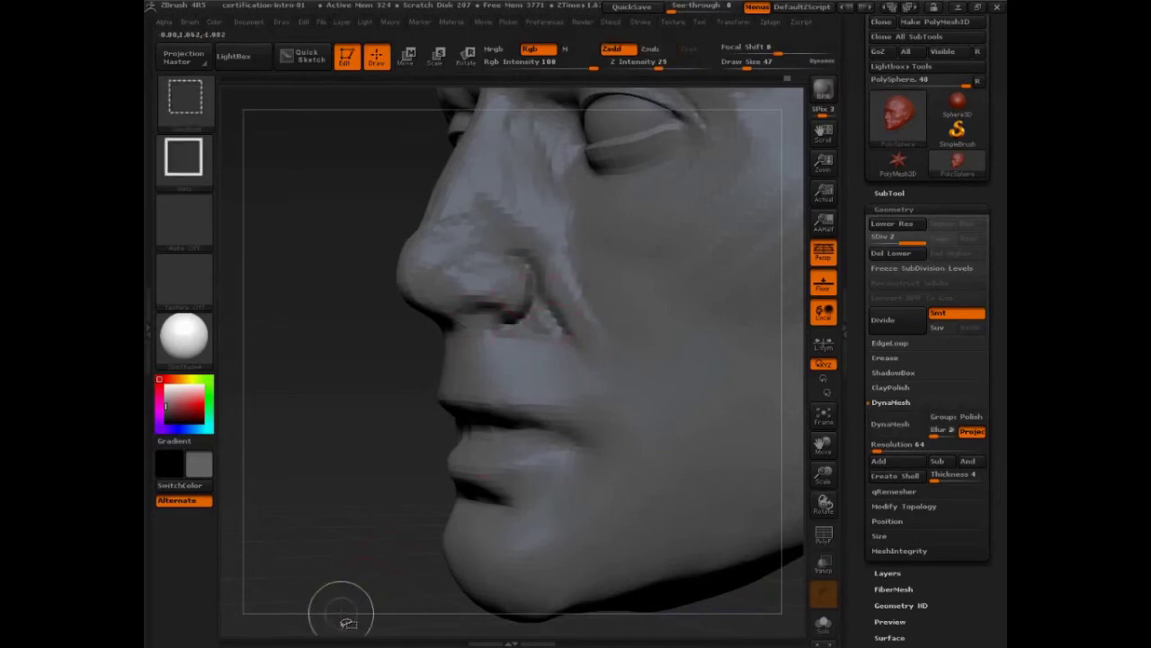
{"action": "mouse_move", "coordinate": [523, 260]}
{"action": "left_mouse_down"}
{"action": "mouse_move", "coordinate": [514, 325]}
{"action": "mouse_move", "coordinate": [573, 344]}
{"action": "mouse_move", "coordinate": [556, 334]}
{"action": "left_mouse_up"}
{"action": "left_click_drag", "start_coordinate": [554, 313], "coordinate": [546, 333]}
{"action": "left_click_drag", "start_coordinate": [545, 304], "coordinate": [532, 328]}
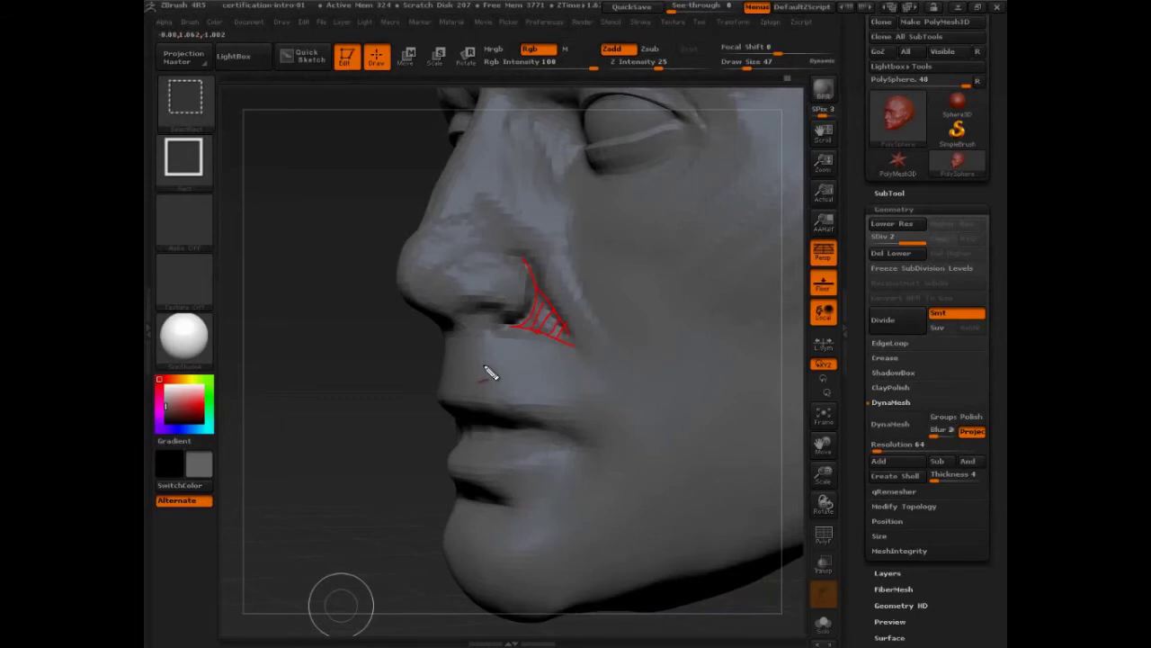
{"action": "key", "text": "Escape"}
Step: Carve diagonal folds from the upper lip to the mouth corner with the Slash brush at draw size 47
{"action": "left_click_drag", "start_coordinate": [352, 514], "coordinate": [399, 504]}
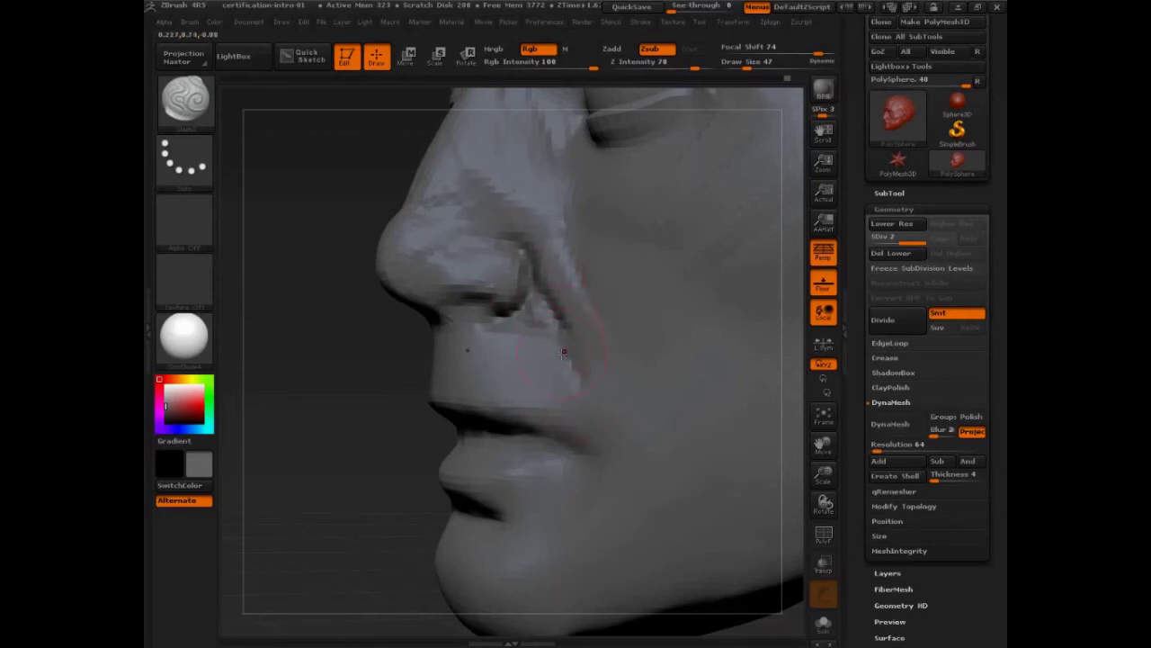
{"action": "left_click_drag", "start_coordinate": [524, 373], "coordinate": [565, 442]}
{"action": "left_click_drag", "start_coordinate": [530, 396], "coordinate": [570, 450]}
{"action": "left_click_drag", "start_coordinate": [504, 374], "coordinate": [585, 463]}
{"action": "key", "text": "ctrl+shift+d"}
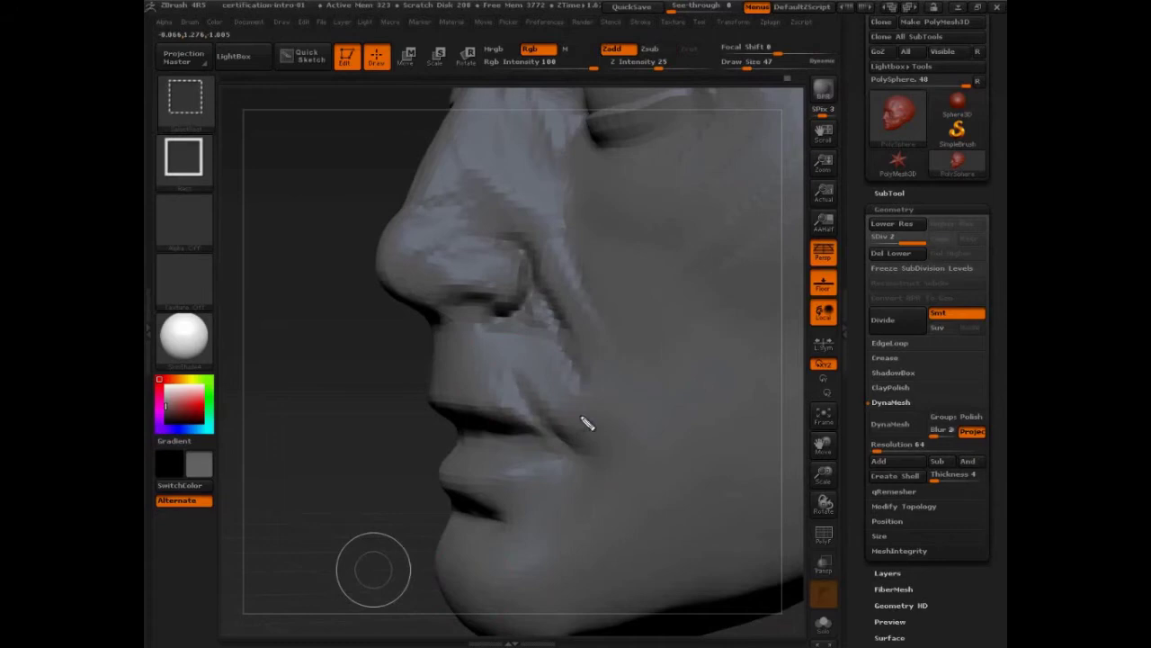
{"action": "mouse_move", "coordinate": [549, 390]}
{"action": "left_mouse_down"}
{"action": "mouse_move", "coordinate": [615, 434]}
{"action": "mouse_move", "coordinate": [552, 403]}
{"action": "mouse_move", "coordinate": [483, 333]}
{"action": "mouse_move", "coordinate": [504, 329]}
{"action": "mouse_move", "coordinate": [563, 398]}
{"action": "mouse_move", "coordinate": [523, 354]}
{"action": "mouse_move", "coordinate": [517, 430]}
{"action": "mouse_move", "coordinate": [554, 439]}
{"action": "mouse_move", "coordinate": [534, 426]}
{"action": "mouse_move", "coordinate": [540, 456]}
{"action": "left_mouse_up"}
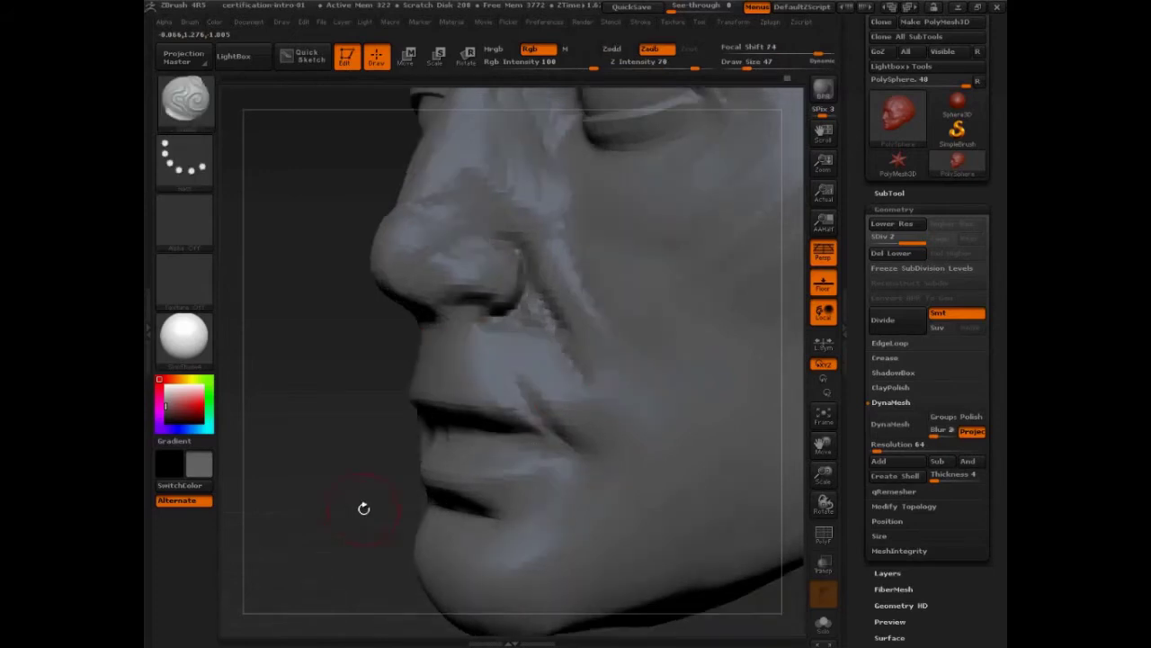
Step: Adjust the mouth corners from the front with the Move brush
{"action": "left_click_drag", "start_coordinate": [365, 507], "coordinate": [387, 469], "text": "alt"}
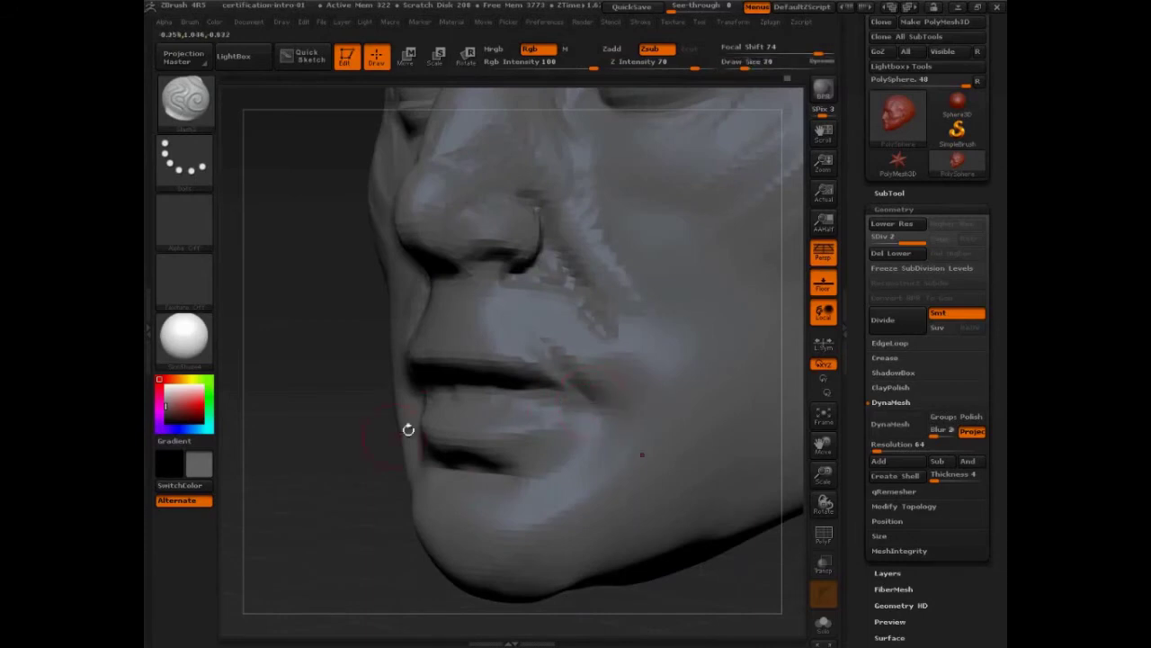
{"action": "left_click_drag", "start_coordinate": [405, 429], "coordinate": [452, 426], "text": "shift"}
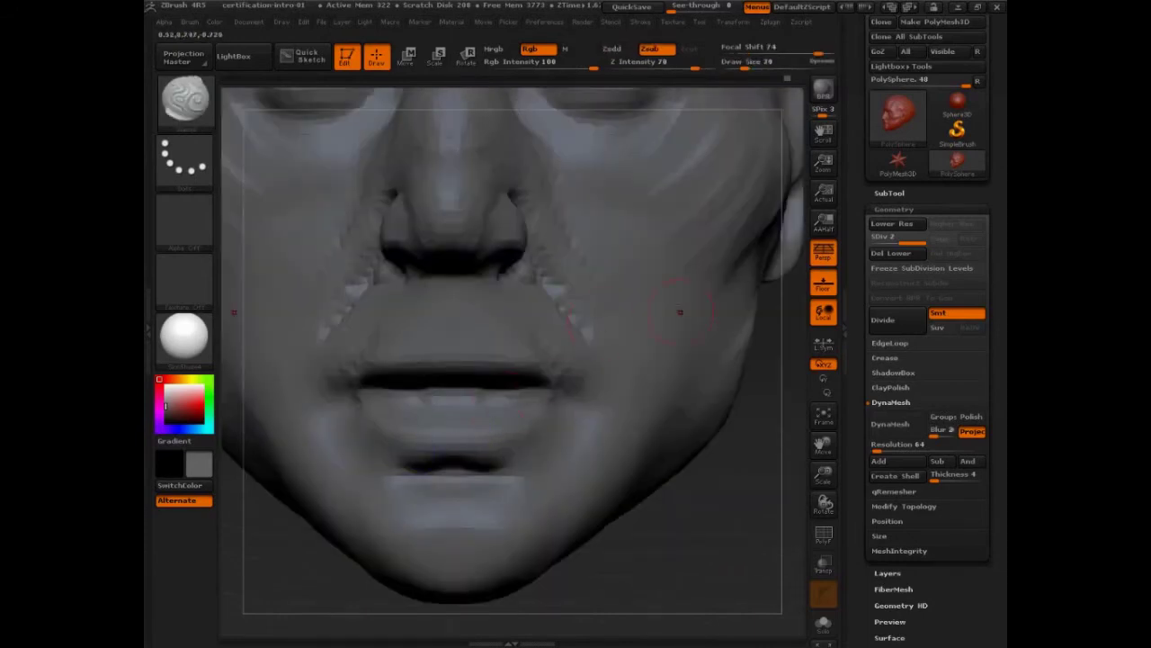
{"action": "left_click_drag", "start_coordinate": [680, 305], "coordinate": [680, 355], "text": "alt"}
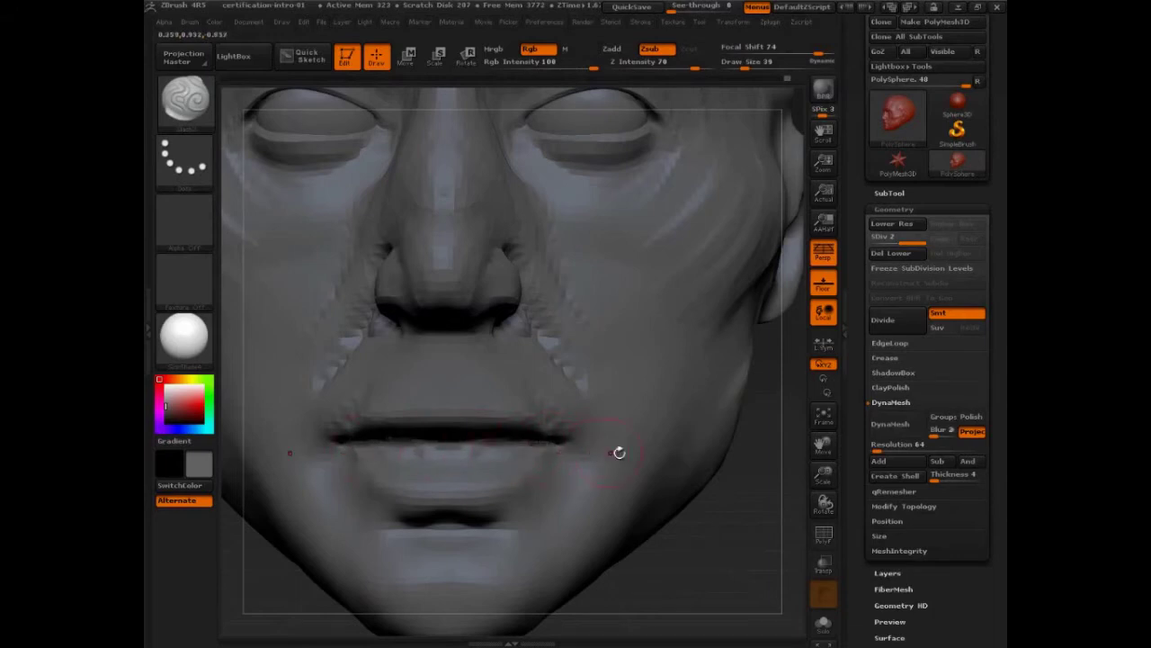
{"action": "key", "text": "b"}
{"action": "key", "text": "m"}
{"action": "key", "text": "v"}
{"action": "key", "text": "s"}
{"action": "mouse_move", "coordinate": [551, 439]}
{"action": "left_mouse_down"}
{"action": "mouse_move", "coordinate": [586, 441]}
{"action": "mouse_move", "coordinate": [543, 444]}
{"action": "left_mouse_up"}
{"action": "key", "text": "s"}
{"action": "key", "text": "s"}
Step: Carve the edges running down from the mouth corners beside the lower lip with the Slash brush at draw size 50
{"action": "mouse_move", "coordinate": [704, 532]}
{"action": "left_mouse_down", "text": "alt"}
{"action": "mouse_move", "coordinate": [731, 505]}
{"action": "mouse_move", "coordinate": [695, 506]}
{"action": "mouse_move", "coordinate": [681, 491]}
{"action": "left_mouse_up", "text": "alt"}
{"action": "key", "text": "b"}
{"action": "key", "text": "d"}
{"action": "key", "text": "s"}
{"action": "key", "text": "s"}
{"action": "mouse_move", "coordinate": [604, 399]}
{"action": "left_mouse_down"}
{"action": "mouse_move", "coordinate": [592, 464]}
{"action": "mouse_move", "coordinate": [589, 454]}
{"action": "left_mouse_up"}
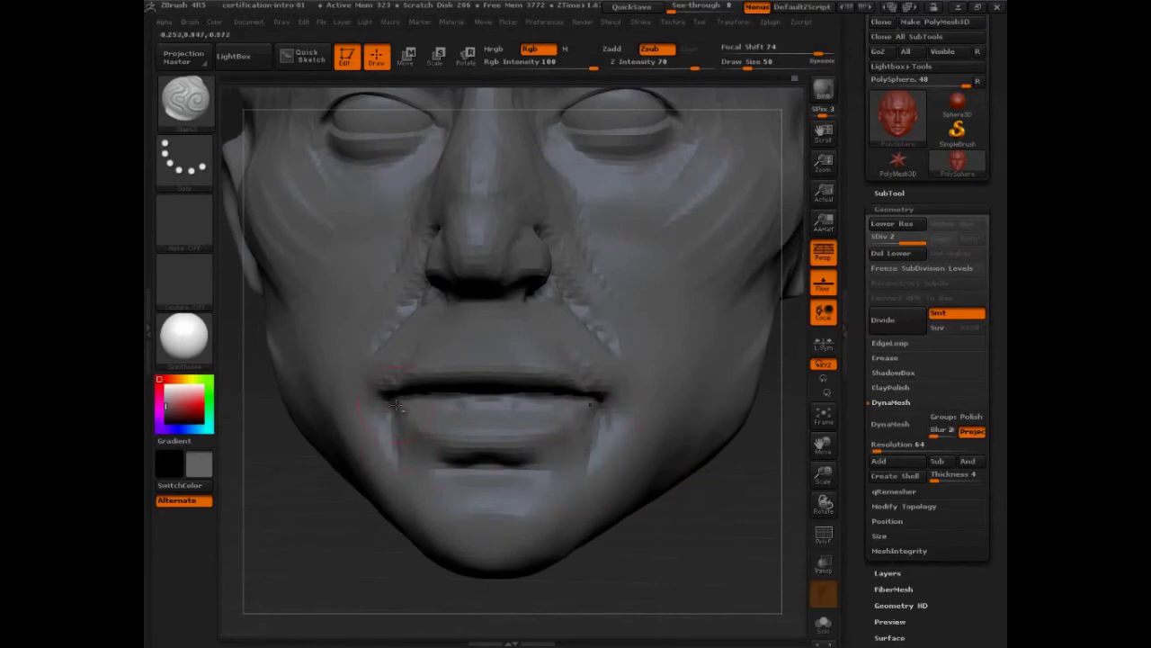
{"action": "left_click_drag", "start_coordinate": [638, 456], "coordinate": [599, 420]}
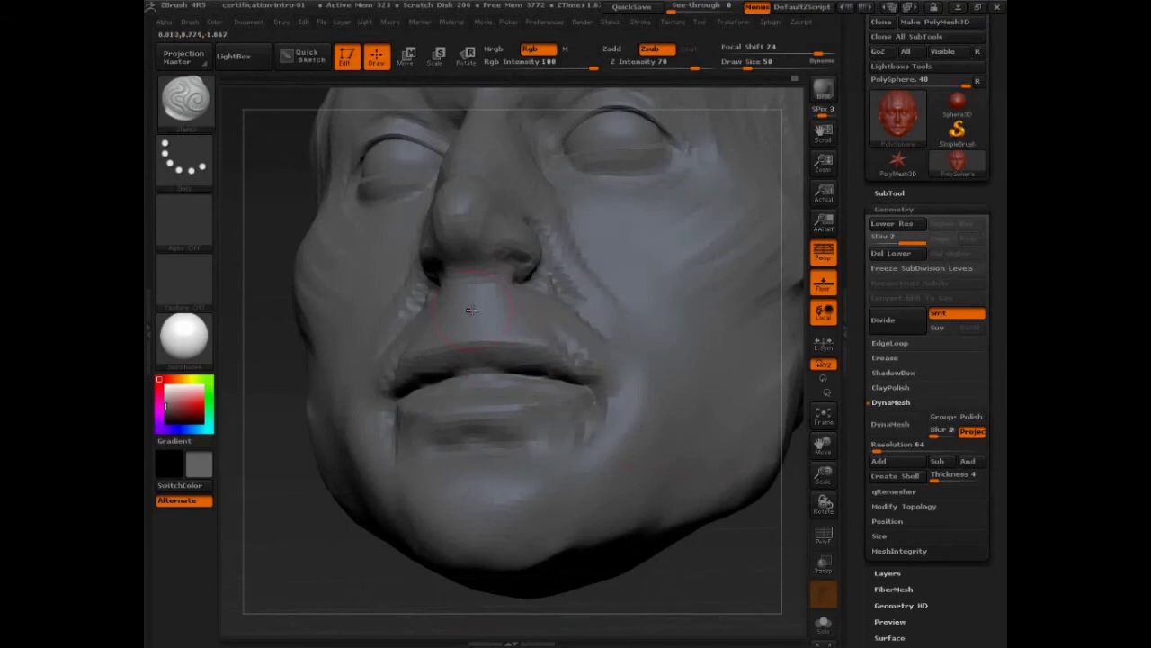
Step: Carve the philtrum groove above the upper lip and deepen the nostril openings with the Slash brush at draw size 50
{"action": "mouse_move", "coordinate": [471, 309]}
{"action": "left_mouse_down"}
{"action": "mouse_move", "coordinate": [472, 289]}
{"action": "mouse_move", "coordinate": [470, 322]}
{"action": "left_mouse_up"}
{"action": "left_click_drag", "start_coordinate": [255, 385], "coordinate": [342, 513], "text": "shift"}
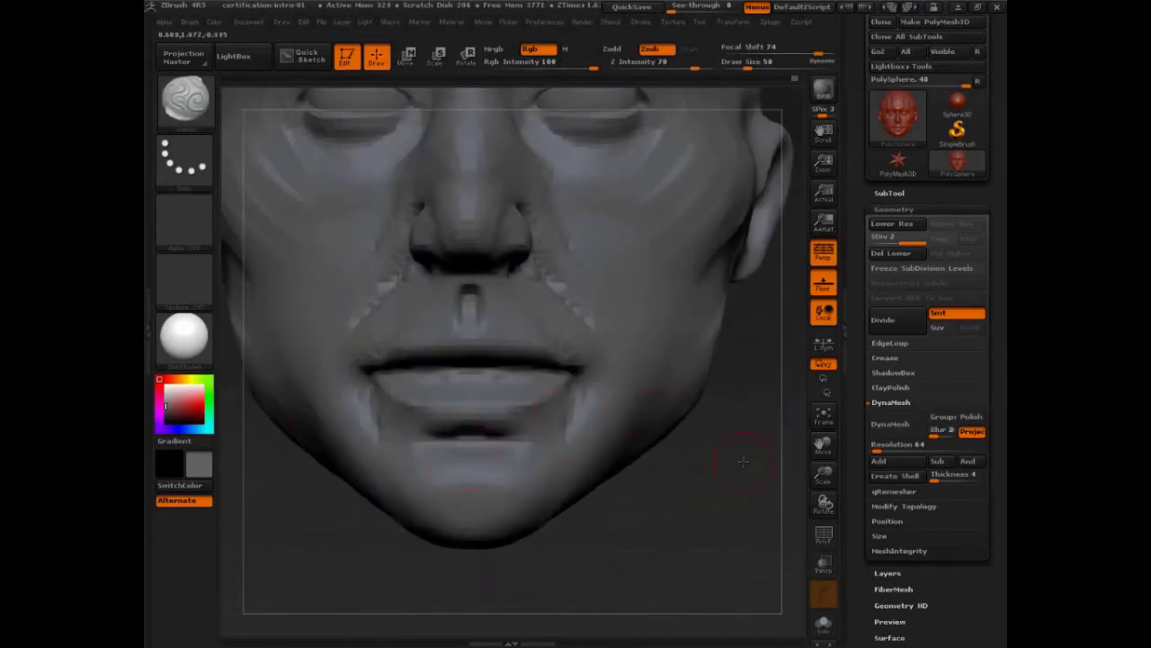
{"action": "left_click_drag", "start_coordinate": [743, 461], "coordinate": [665, 382]}
{"action": "mouse_move", "coordinate": [494, 311]}
{"action": "left_mouse_down"}
{"action": "mouse_move", "coordinate": [472, 315]}
{"action": "mouse_move", "coordinate": [487, 301]}
{"action": "mouse_move", "coordinate": [478, 304]}
{"action": "mouse_move", "coordinate": [490, 310]}
{"action": "mouse_move", "coordinate": [468, 303]}
{"action": "left_mouse_up"}
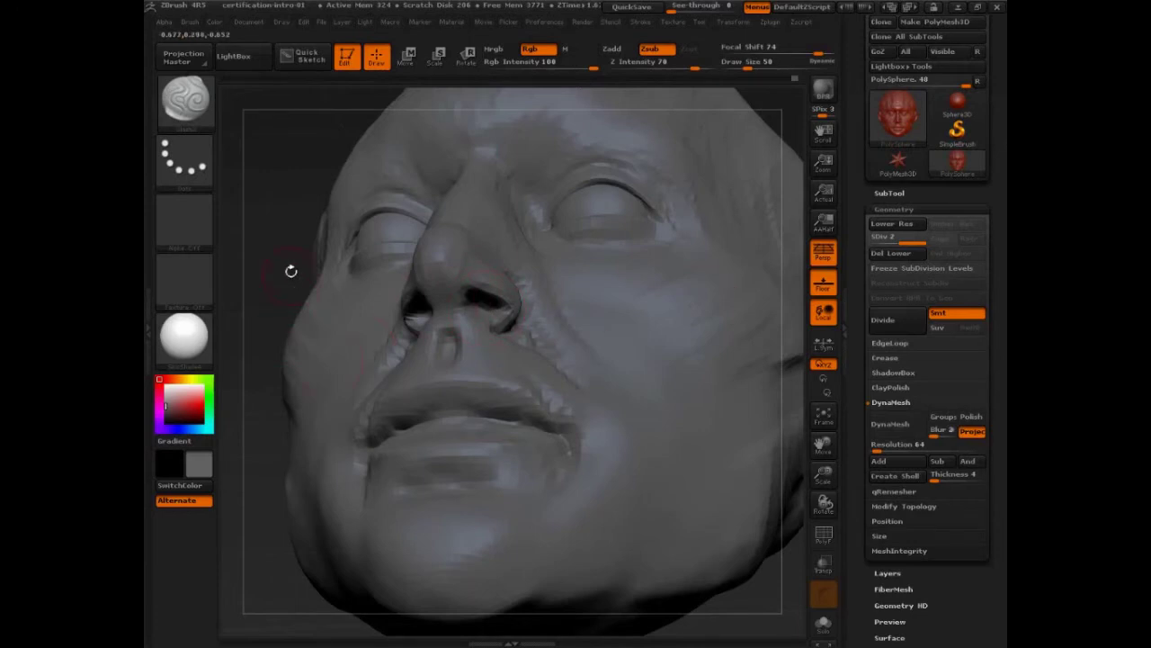
{"action": "left_click_drag", "start_coordinate": [291, 271], "coordinate": [454, 311]}
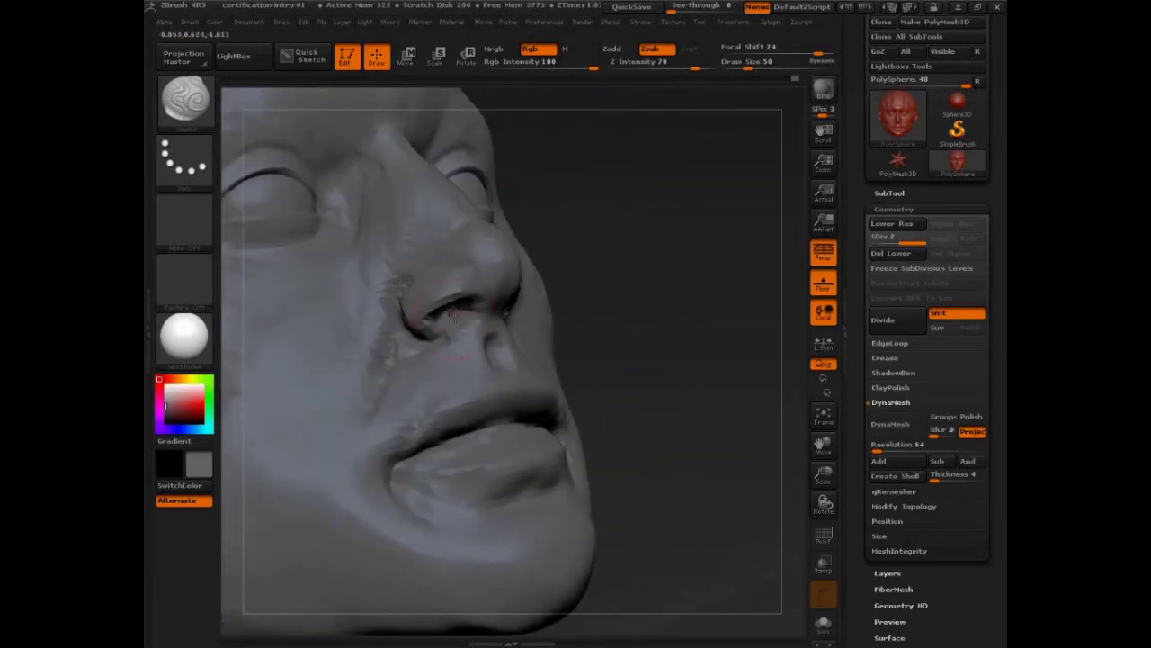
{"action": "mouse_move", "coordinate": [607, 337]}
{"action": "left_mouse_down"}
{"action": "mouse_move", "coordinate": [571, 303]}
{"action": "mouse_move", "coordinate": [630, 342]}
{"action": "mouse_move", "coordinate": [687, 357]}
{"action": "mouse_move", "coordinate": [740, 470]}
{"action": "mouse_move", "coordinate": [724, 360]}
{"action": "mouse_move", "coordinate": [710, 312]}
{"action": "mouse_move", "coordinate": [694, 313]}
{"action": "left_mouse_up"}
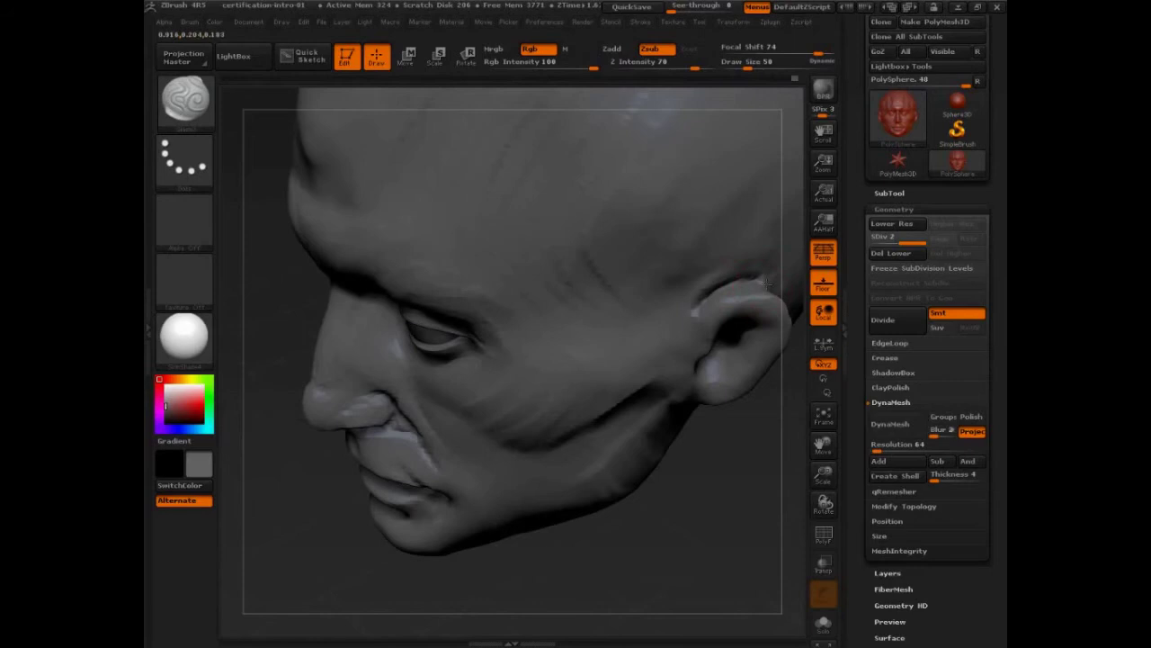
Step: Carve the rim and inner folds of the ear with the Slash brush at draw size 50
{"action": "left_click_drag", "start_coordinate": [767, 283], "coordinate": [694, 313]}
{"action": "left_click_drag", "start_coordinate": [743, 538], "coordinate": [629, 350]}
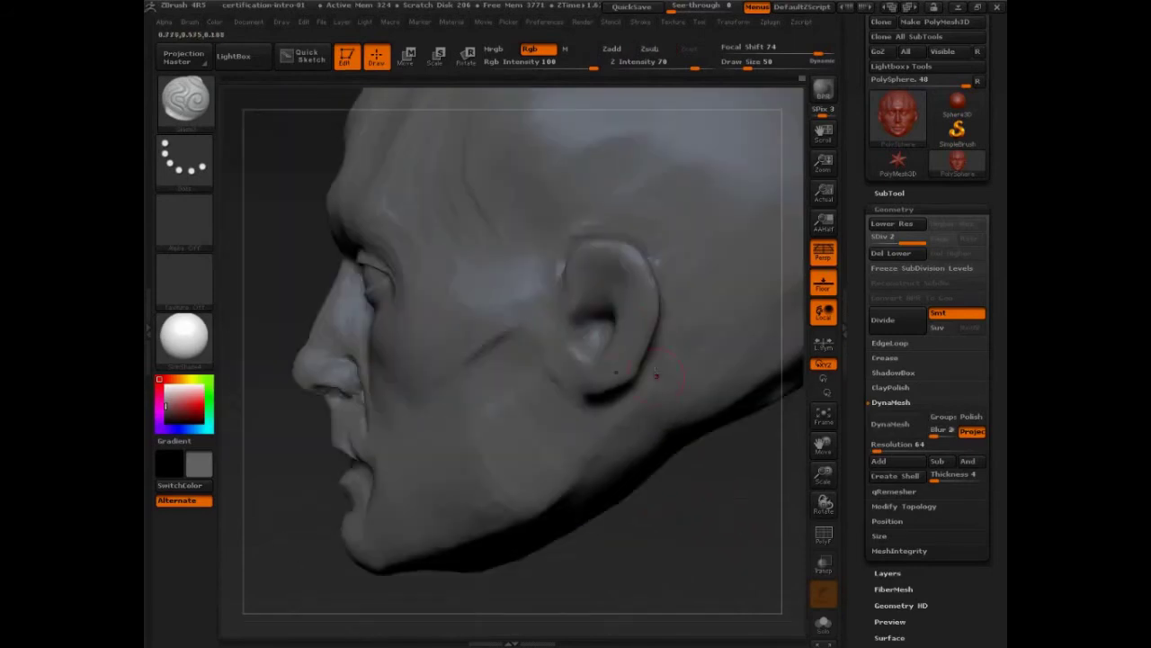
{"action": "mouse_move", "coordinate": [592, 269]}
{"action": "left_mouse_down"}
{"action": "mouse_move", "coordinate": [617, 263]}
{"action": "mouse_move", "coordinate": [628, 282]}
{"action": "mouse_move", "coordinate": [601, 274]}
{"action": "mouse_move", "coordinate": [608, 287]}
{"action": "mouse_move", "coordinate": [590, 342]}
{"action": "mouse_move", "coordinate": [616, 356]}
{"action": "left_mouse_up"}
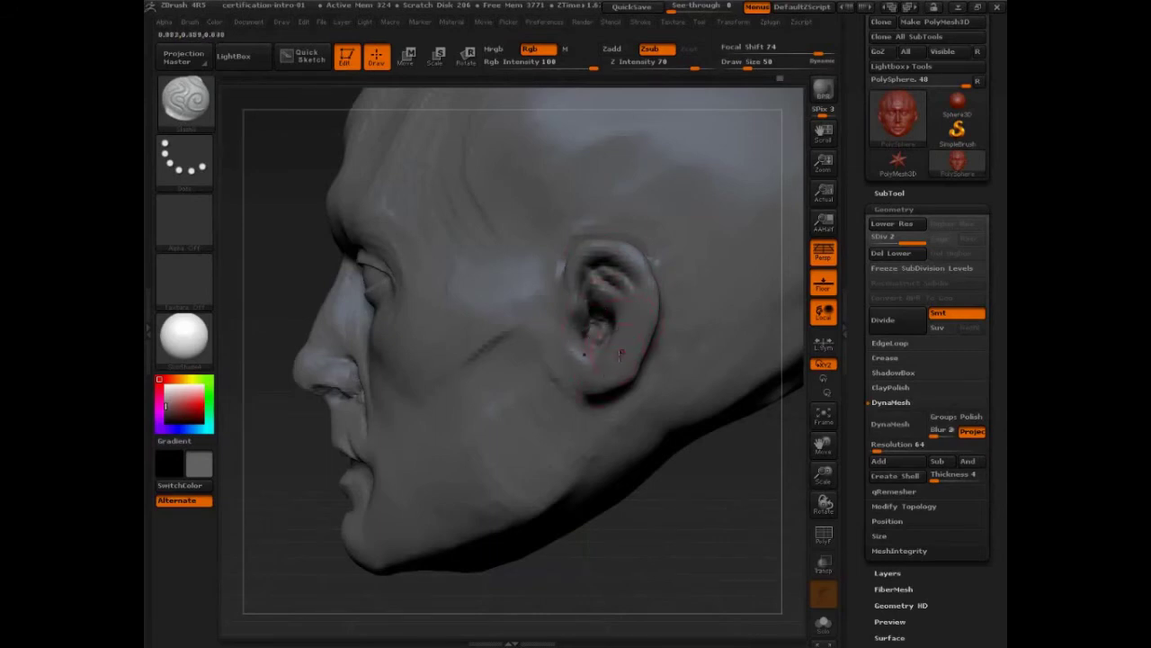
{"action": "mouse_move", "coordinate": [623, 556]}
{"action": "left_mouse_down"}
{"action": "mouse_move", "coordinate": [729, 509]}
{"action": "mouse_move", "coordinate": [669, 497]}
{"action": "mouse_move", "coordinate": [747, 491]}
{"action": "mouse_move", "coordinate": [735, 521]}
{"action": "mouse_move", "coordinate": [712, 531]}
{"action": "mouse_move", "coordinate": [722, 513]}
{"action": "mouse_move", "coordinate": [738, 528]}
{"action": "mouse_move", "coordinate": [729, 519]}
{"action": "mouse_move", "coordinate": [714, 530]}
{"action": "mouse_move", "coordinate": [727, 530]}
{"action": "left_mouse_up"}
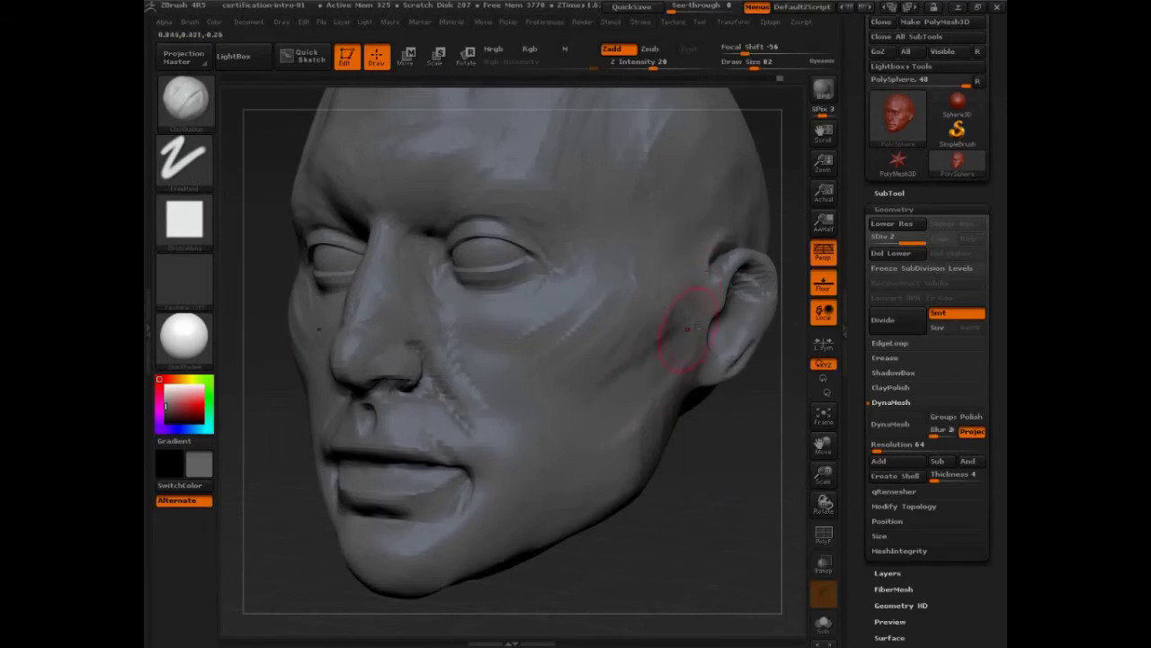
Step: Refine the side of the face in front of the ear and smooth the temple at draw size 140
{"action": "key", "text": "shift"}
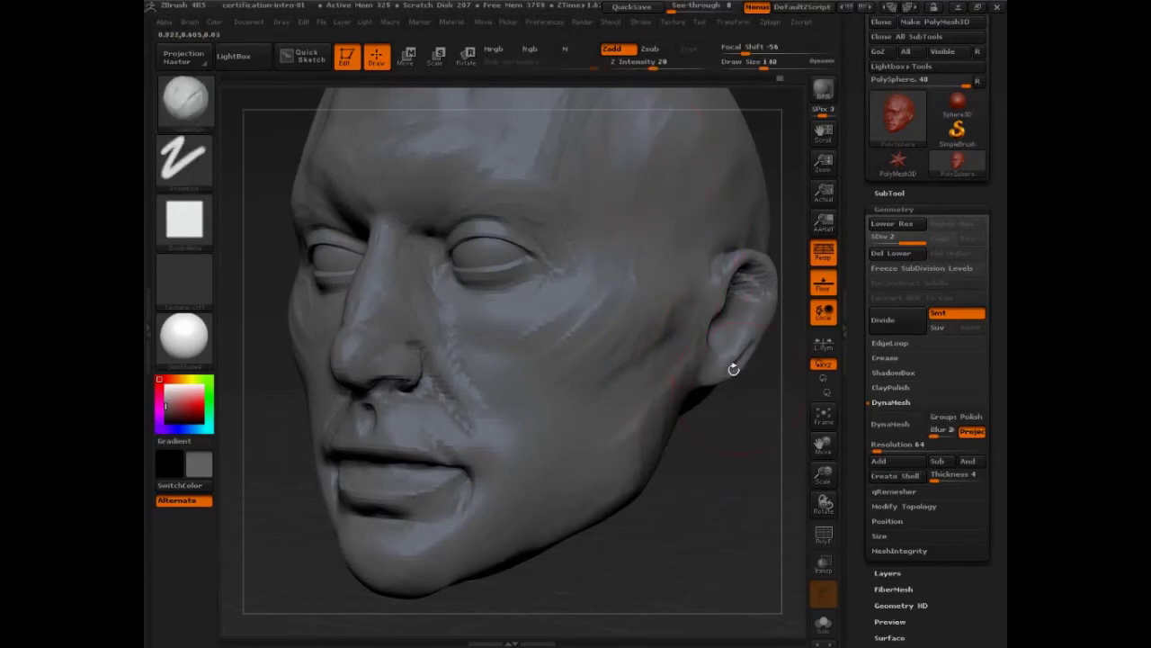
{"action": "mouse_move", "coordinate": [733, 368]}
{"action": "left_mouse_down"}
{"action": "mouse_move", "coordinate": [746, 405]}
{"action": "mouse_move", "coordinate": [727, 466]}
{"action": "mouse_move", "coordinate": [630, 244]}
{"action": "left_mouse_up"}
{"action": "key", "text": "shift"}
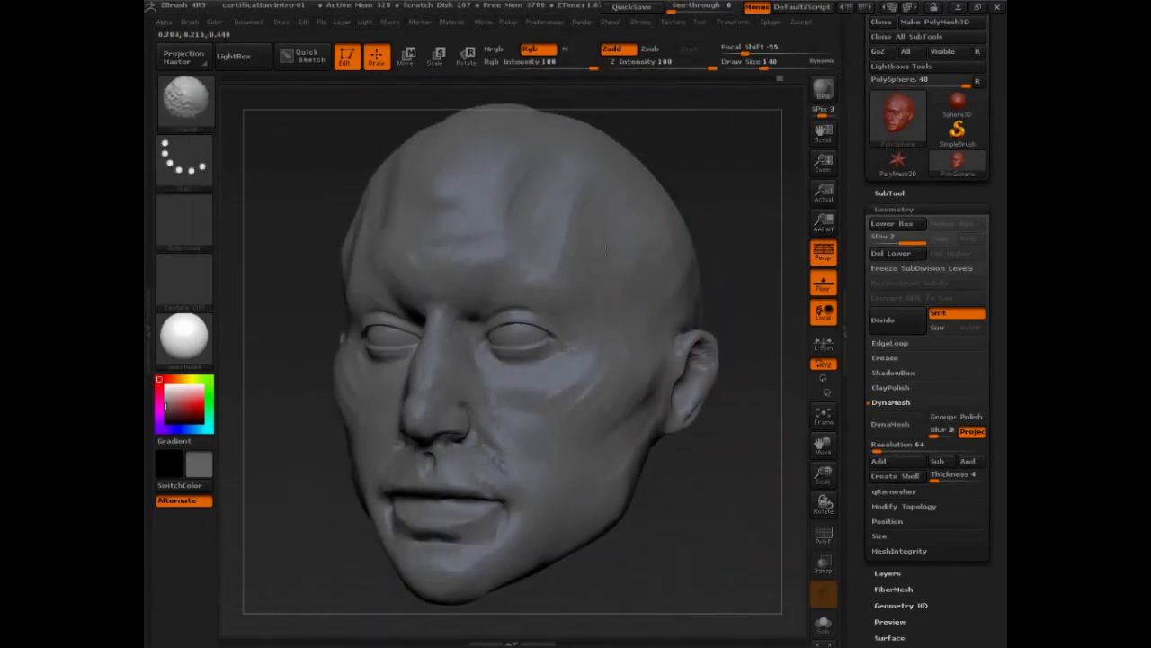
Step: Hatch the side plane of the temple and the outer forehead plane as temporary annotations
{"action": "key", "text": "ctrl+shift"}
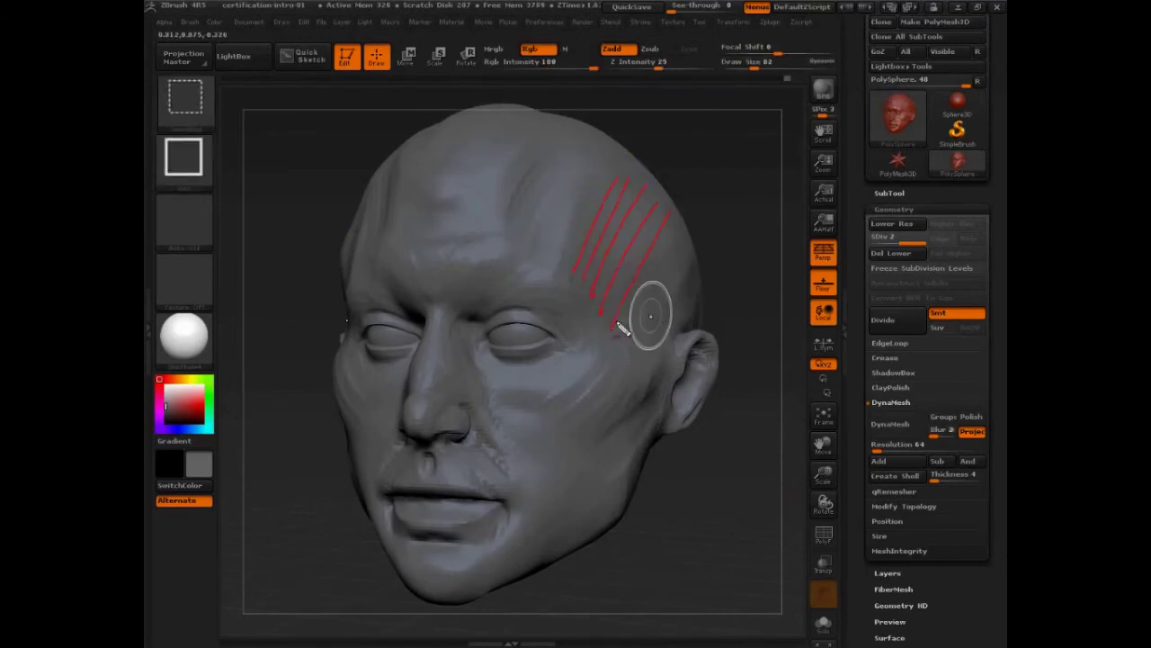
{"action": "mouse_move", "coordinate": [531, 261]}
{"action": "left_mouse_down"}
{"action": "mouse_move", "coordinate": [550, 174]}
{"action": "mouse_move", "coordinate": [569, 163]}
{"action": "left_mouse_up"}
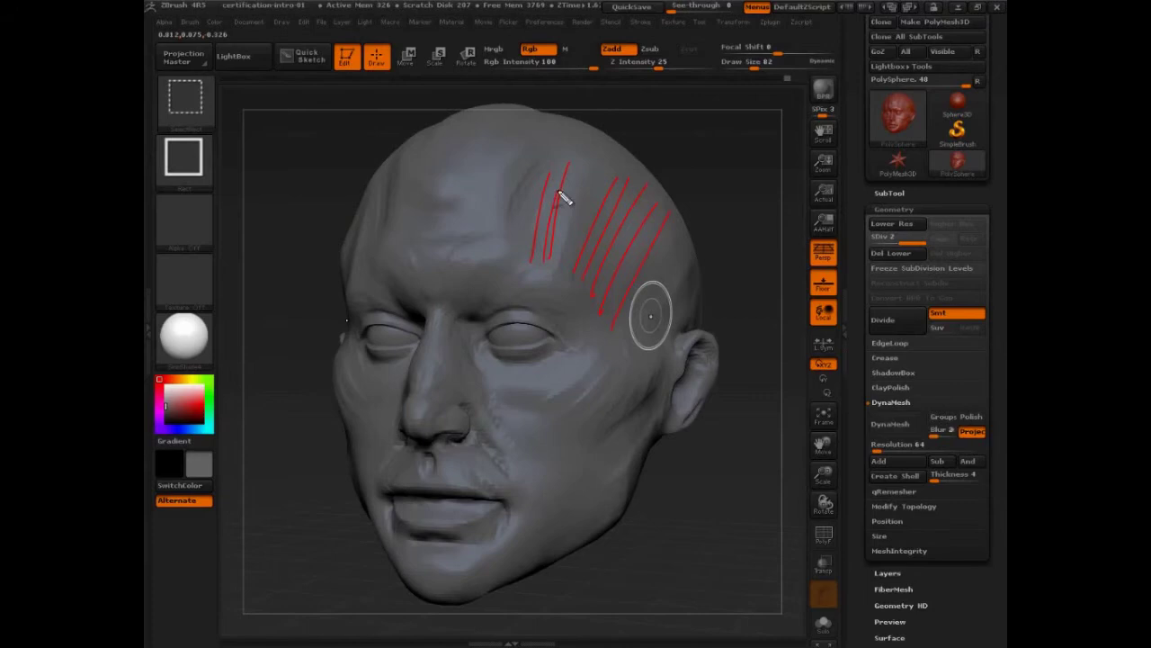
{"action": "mouse_move", "coordinate": [552, 279]}
{"action": "left_mouse_down"}
{"action": "mouse_move", "coordinate": [602, 149]}
{"action": "mouse_move", "coordinate": [536, 225]}
{"action": "mouse_move", "coordinate": [543, 267]}
{"action": "left_mouse_up"}
{"action": "key", "text": "Escape"}
Step: Smooth the temple and side of the skull at subdivision level 1 with draw size 197, and return to level 2
{"action": "key", "text": "s"}
{"action": "left_click_drag", "start_coordinate": [632, 247], "coordinate": [643, 247]}
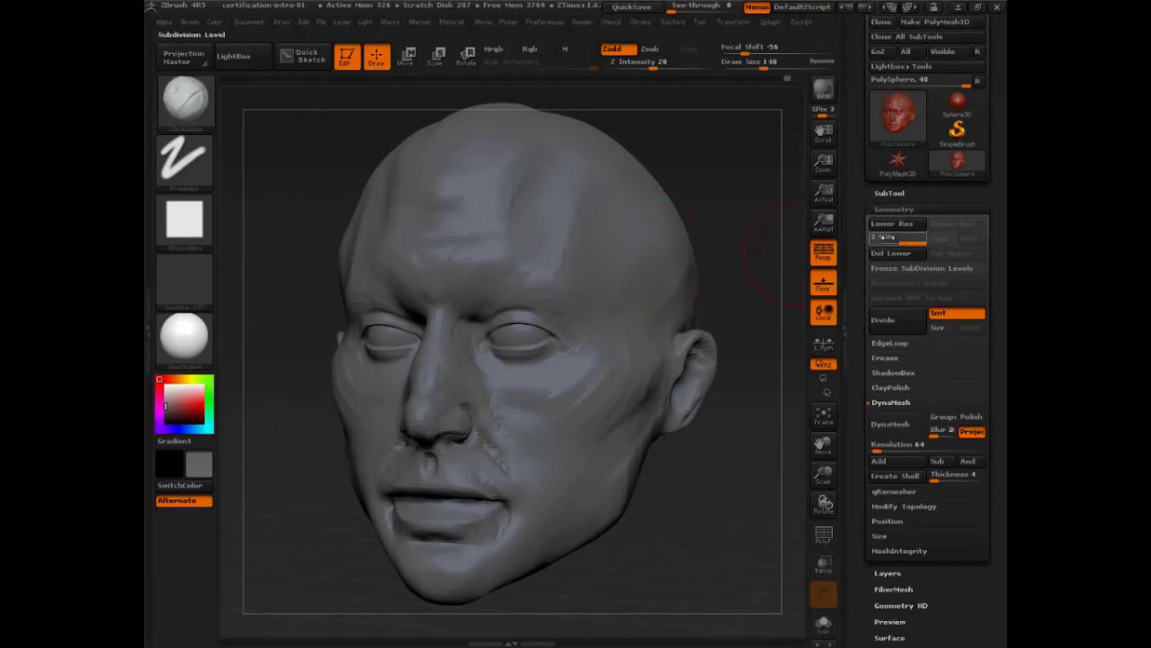
{"action": "left_click", "coordinate": [886, 236]}
{"action": "key", "text": "b"}
{"action": "key", "text": "s"}
{"action": "key", "text": "t"}
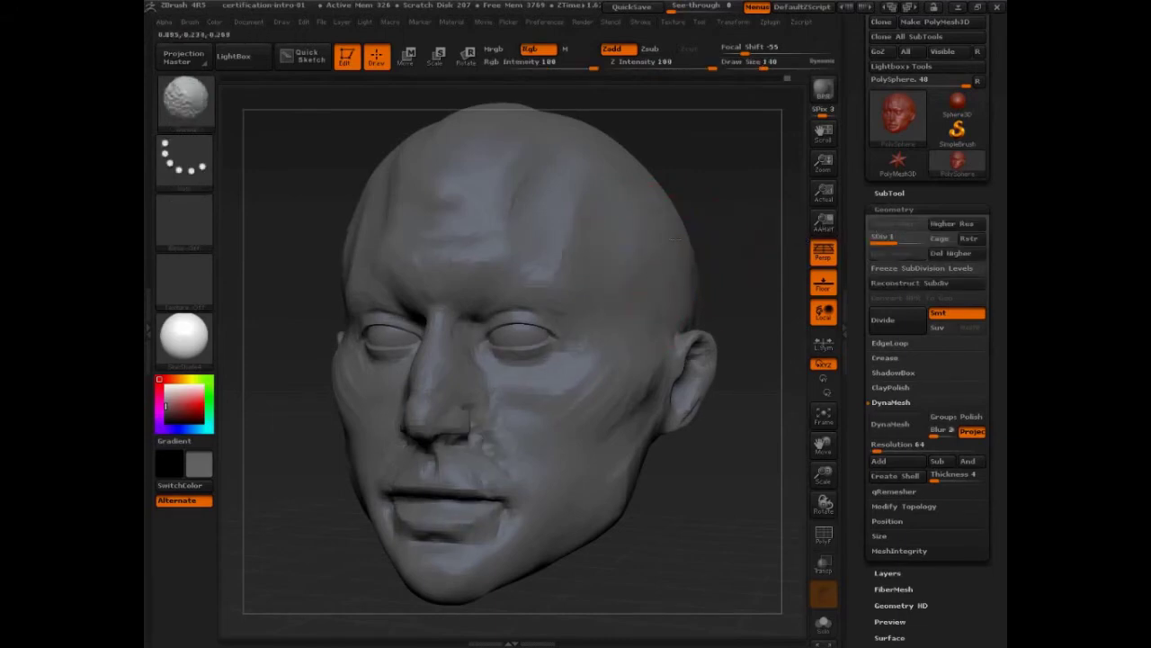
{"action": "key", "text": "s"}
{"action": "left_click_drag", "start_coordinate": [665, 253], "coordinate": [675, 253]}
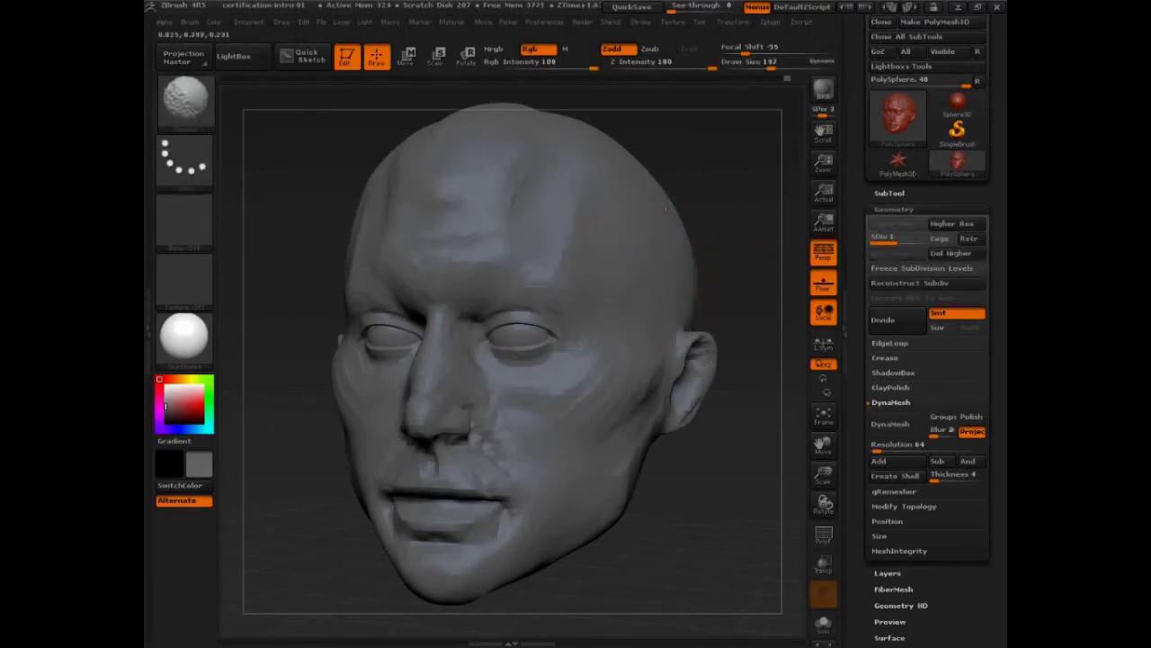
{"action": "key", "text": "d"}
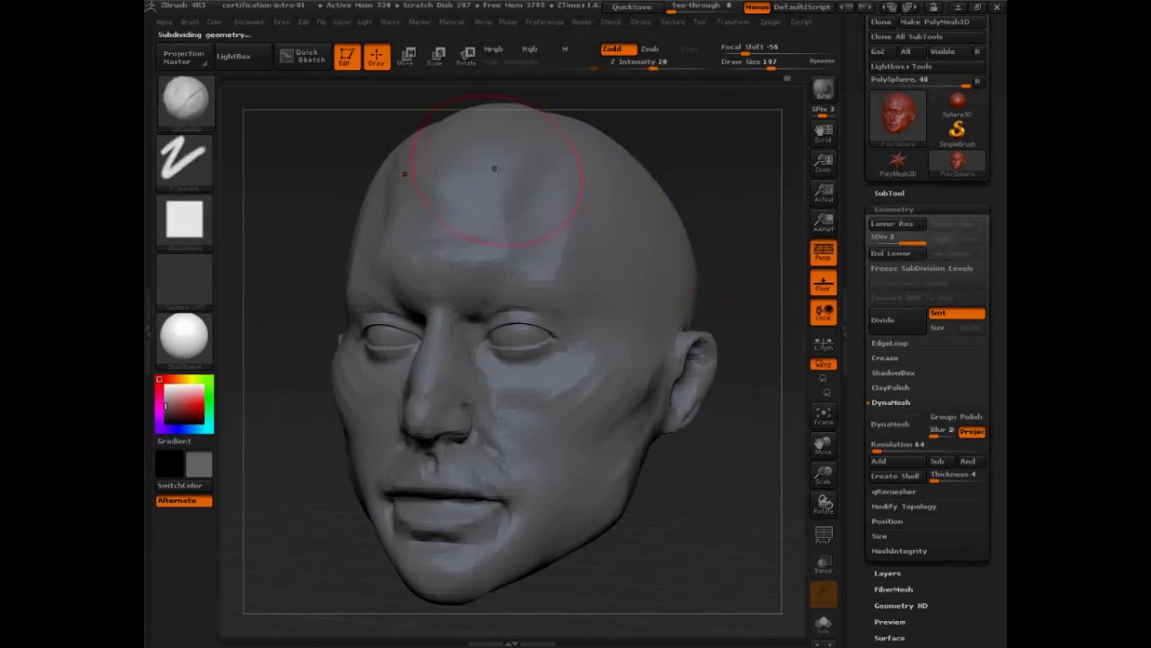
Step: Rework the forehead planes with ClayBuildup and smooth them at draw size 140
{"action": "key", "text": "s"}
{"action": "left_click_drag", "start_coordinate": [498, 168], "coordinate": [490, 168]}
{"action": "mouse_move", "coordinate": [707, 174]}
{"action": "left_mouse_down"}
{"action": "mouse_move", "coordinate": [753, 234]}
{"action": "mouse_move", "coordinate": [772, 239]}
{"action": "left_mouse_up"}
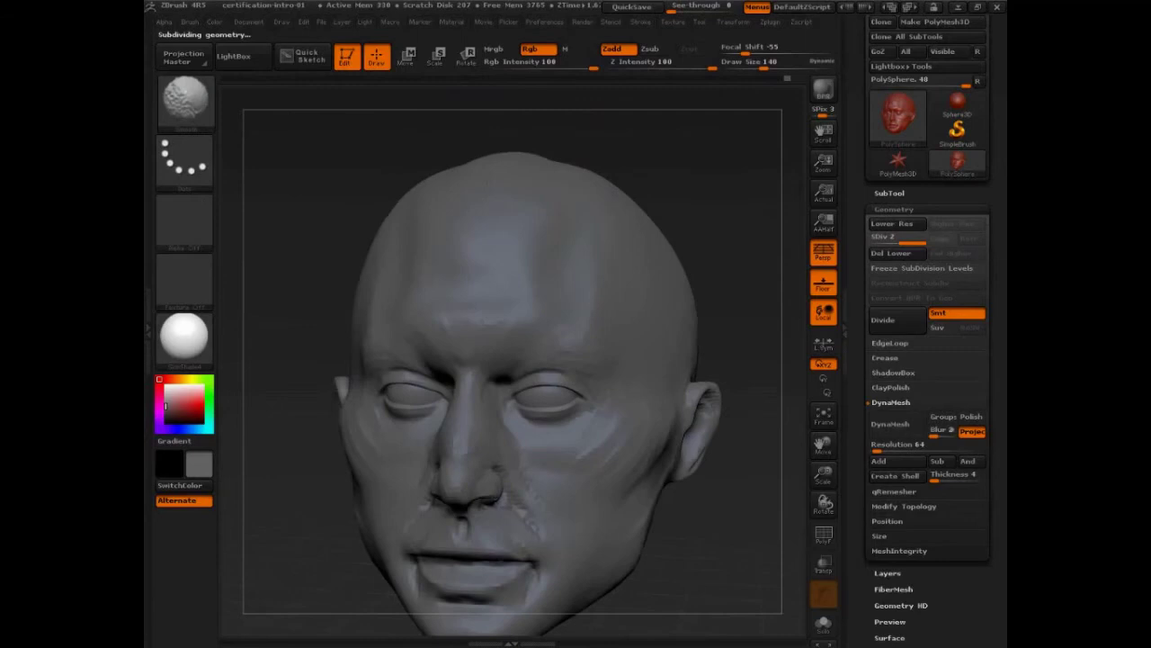
{"action": "key", "text": "f"}
{"action": "key", "text": "s"}
{"action": "left_click_drag", "start_coordinate": [522, 259], "coordinate": [511, 259]}
{"action": "mouse_move", "coordinate": [683, 539]}
{"action": "left_mouse_down"}
{"action": "mouse_move", "coordinate": [675, 490]}
{"action": "mouse_move", "coordinate": [694, 444]}
{"action": "left_mouse_up"}
{"action": "left_click_drag", "start_coordinate": [513, 244], "coordinate": [463, 215], "text": "shift"}
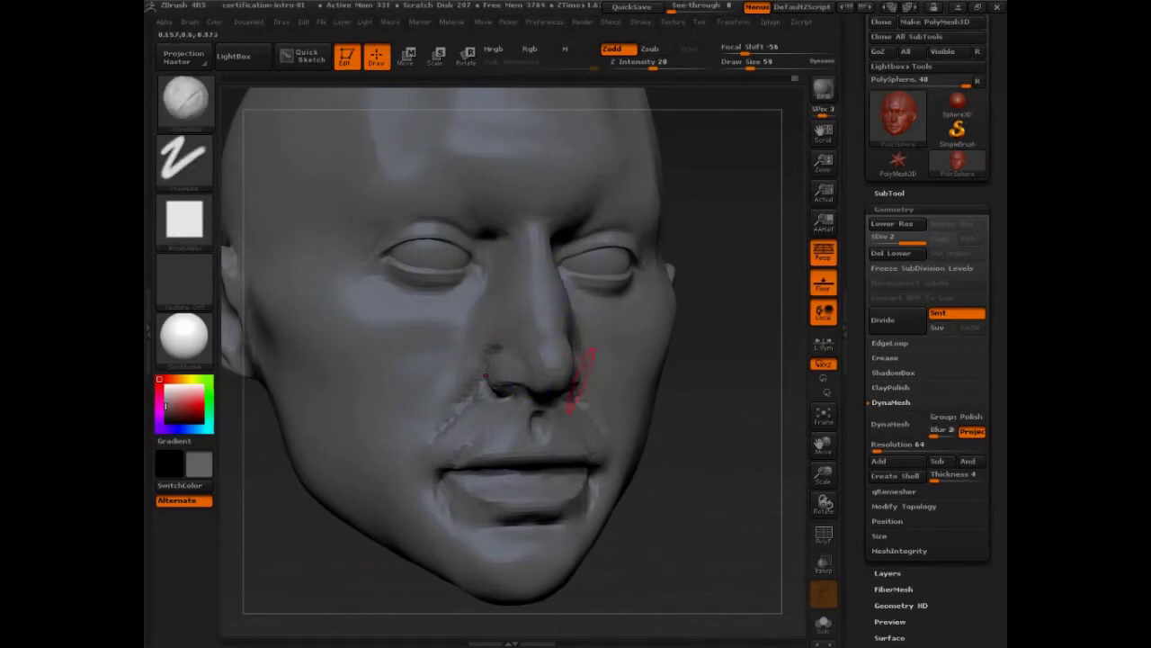
Step: Smooth the nasolabial fold, the corner of the mouth and the area beside the chin at draw size 59
{"action": "mouse_move", "coordinate": [561, 411]}
{"action": "left_mouse_down"}
{"action": "mouse_move", "coordinate": [561, 442]}
{"action": "mouse_move", "coordinate": [701, 476]}
{"action": "mouse_move", "coordinate": [691, 482]}
{"action": "left_mouse_up"}
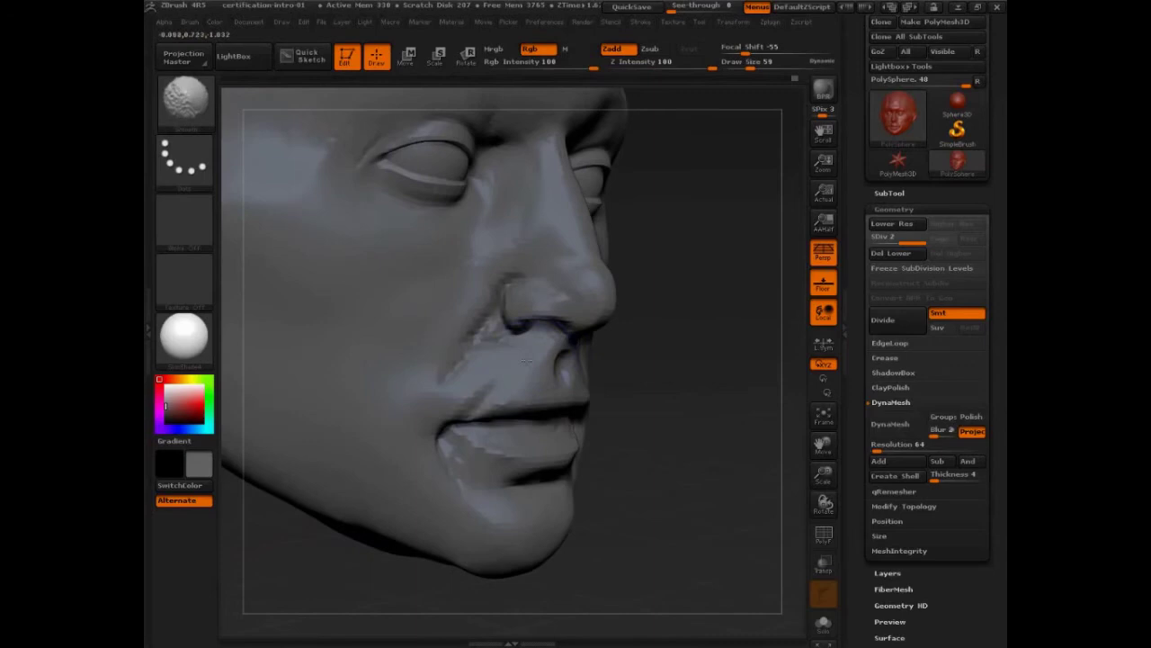
{"action": "mouse_move", "coordinate": [526, 361]}
{"action": "left_mouse_down"}
{"action": "mouse_move", "coordinate": [483, 358]}
{"action": "mouse_move", "coordinate": [438, 411]}
{"action": "left_mouse_up"}
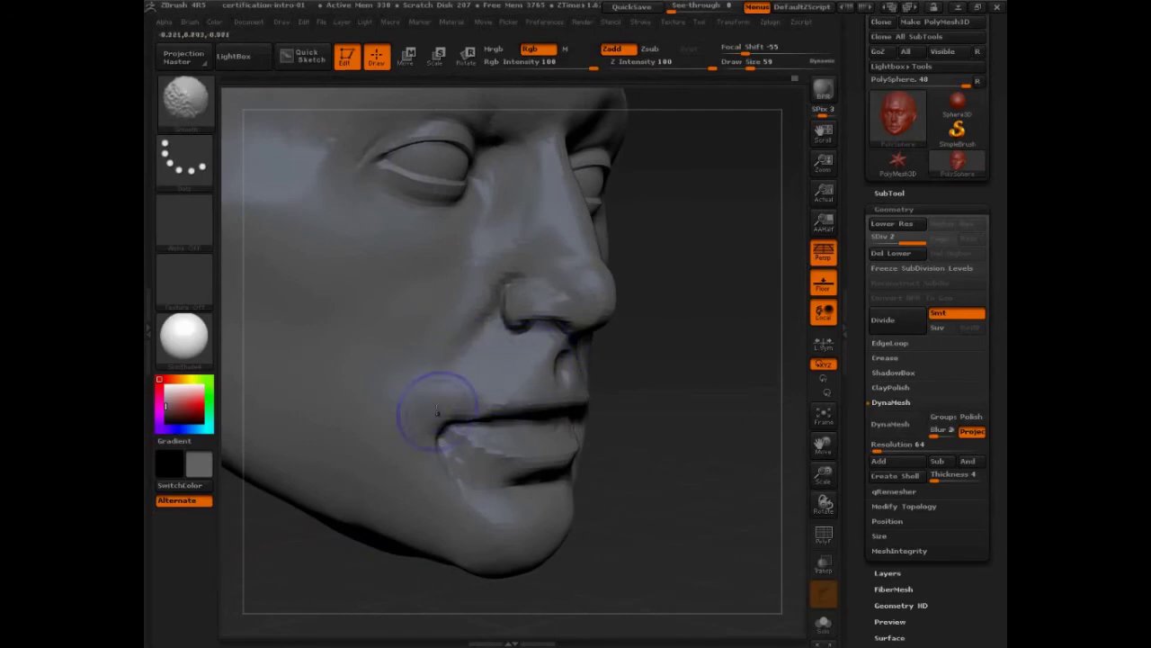
{"action": "mouse_move", "coordinate": [472, 445]}
{"action": "left_mouse_down", "text": "shift"}
{"action": "mouse_move", "coordinate": [501, 467]}
{"action": "mouse_move", "coordinate": [490, 457]}
{"action": "left_mouse_up", "text": "shift"}
{"action": "mouse_move", "coordinate": [503, 396]}
{"action": "left_mouse_down"}
{"action": "mouse_move", "coordinate": [539, 383]}
{"action": "mouse_move", "coordinate": [521, 341]}
{"action": "left_mouse_up"}
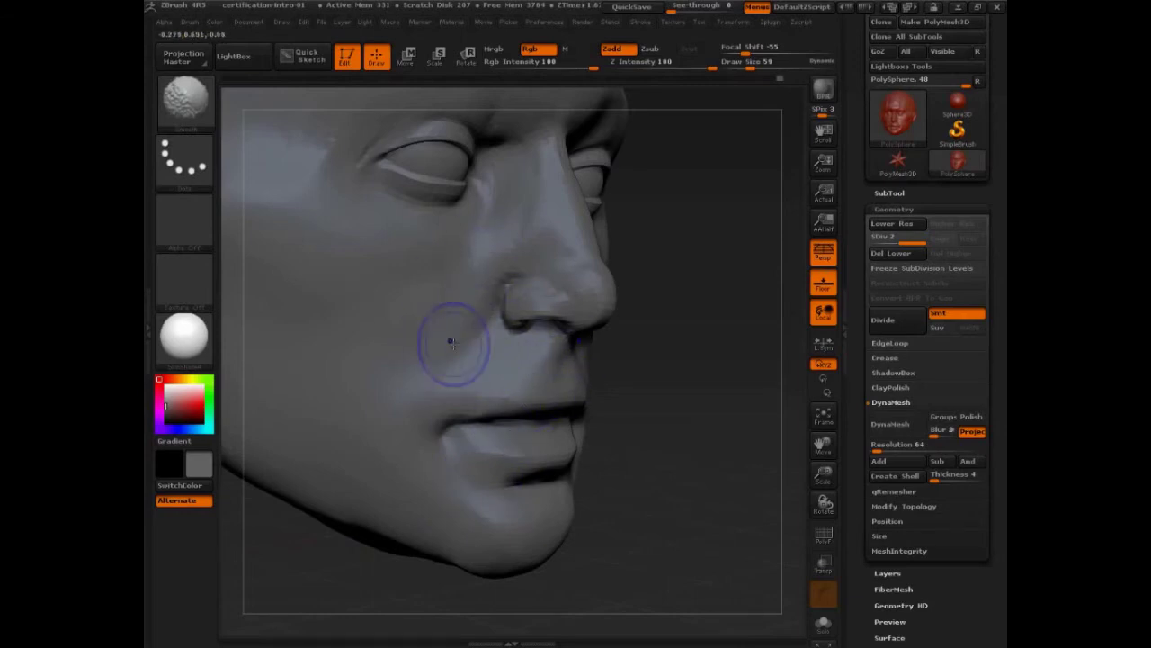
{"action": "left_click_drag", "start_coordinate": [725, 378], "coordinate": [697, 355], "text": "alt"}
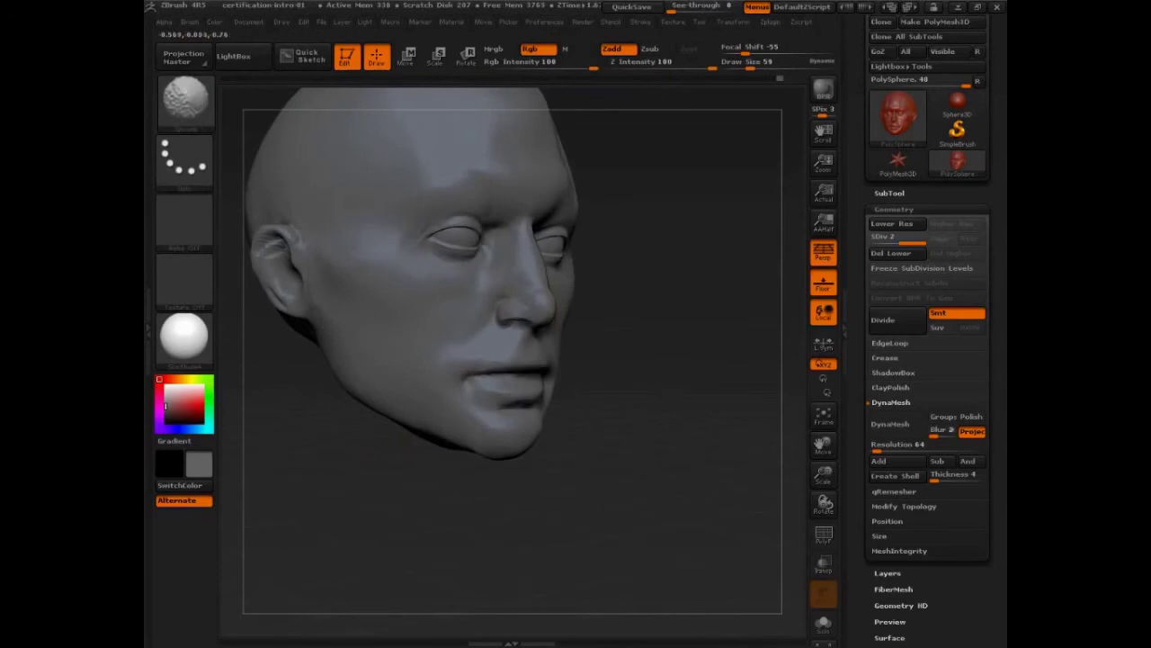
{"action": "left_click_drag", "start_coordinate": [755, 360], "coordinate": [655, 373]}
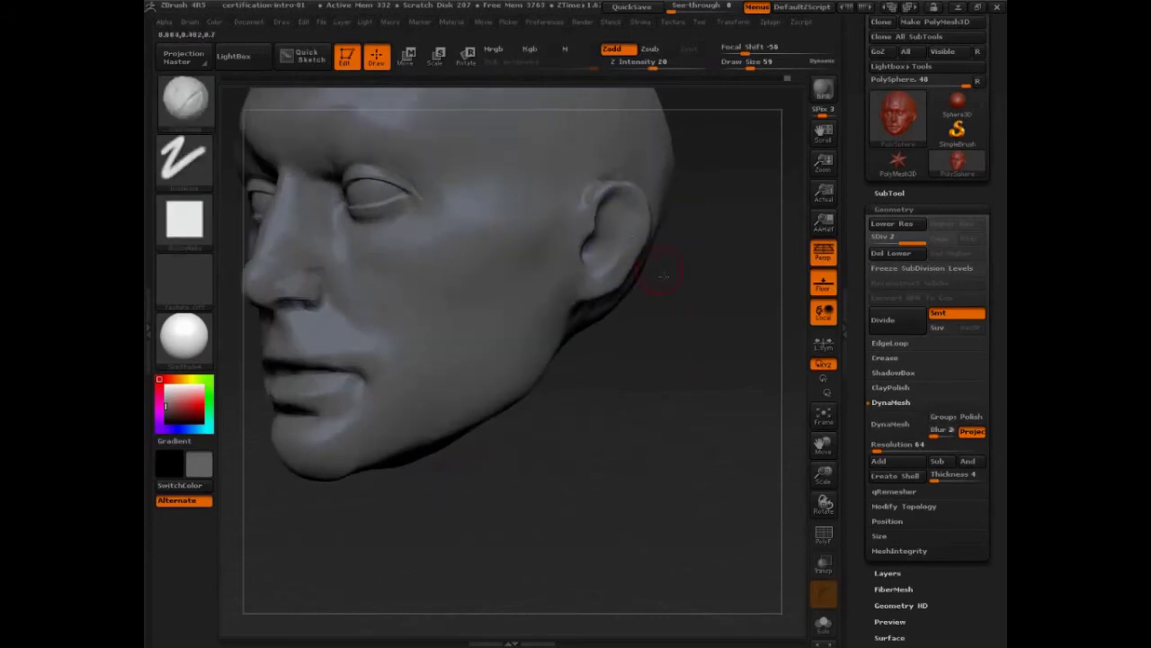
{"action": "mouse_move", "coordinate": [665, 378]}
{"action": "left_mouse_down"}
{"action": "mouse_move", "coordinate": [698, 381]}
{"action": "mouse_move", "coordinate": [684, 400]}
{"action": "left_mouse_up"}
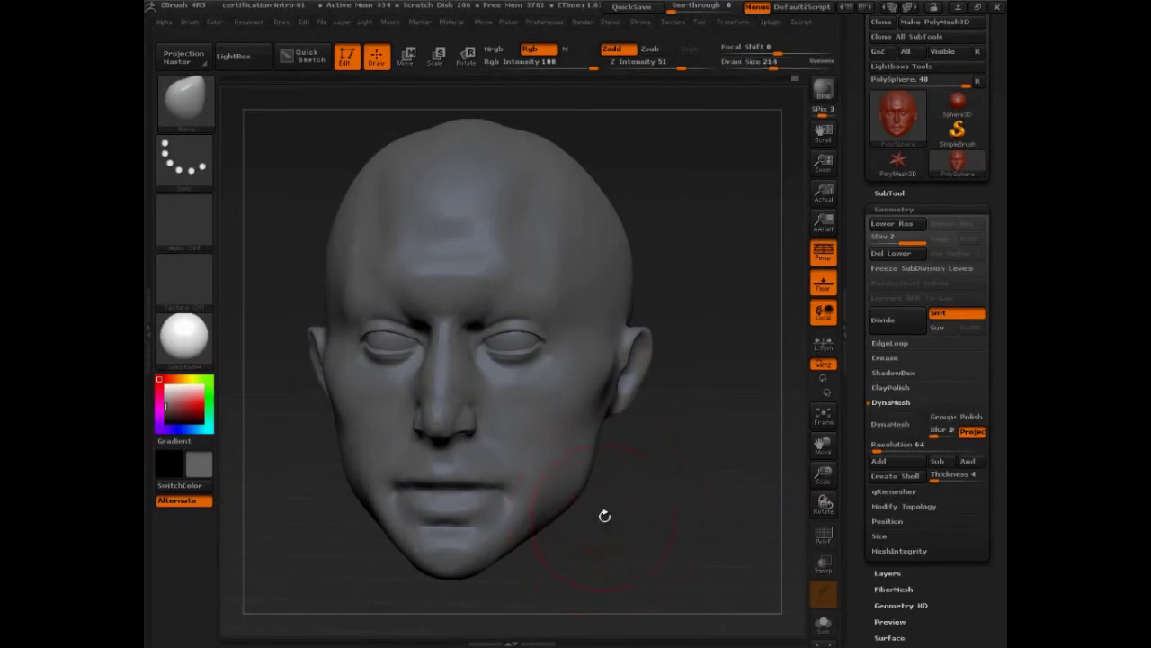
Step: Reshape the jawline and chin with the Move brush, reducing the draw size to 131
{"action": "left_click_drag", "start_coordinate": [604, 513], "coordinate": [539, 485]}
{"action": "left_click_drag", "start_coordinate": [611, 507], "coordinate": [593, 504]}
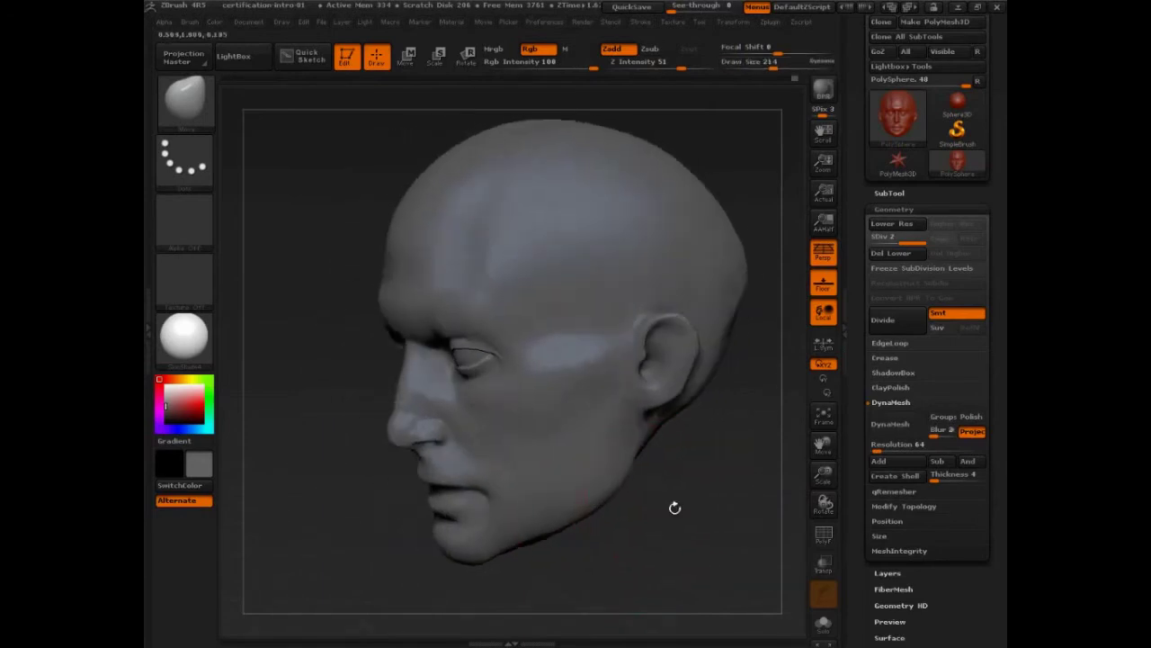
{"action": "left_click_drag", "start_coordinate": [674, 509], "coordinate": [629, 503]}
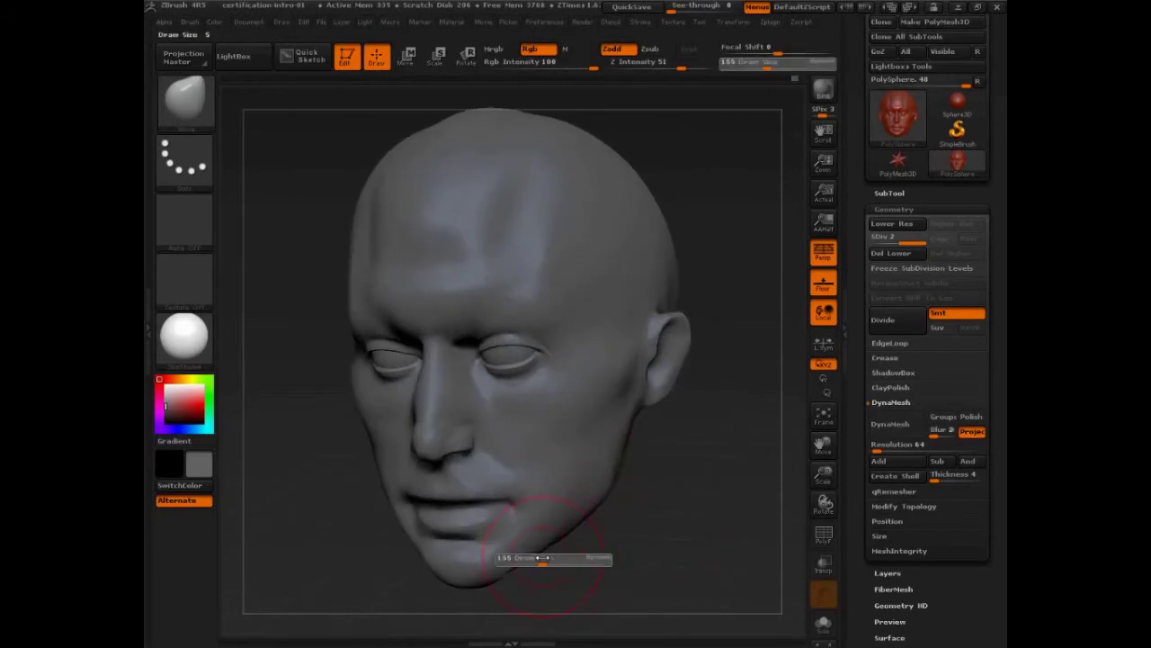
{"action": "key", "text": "s"}
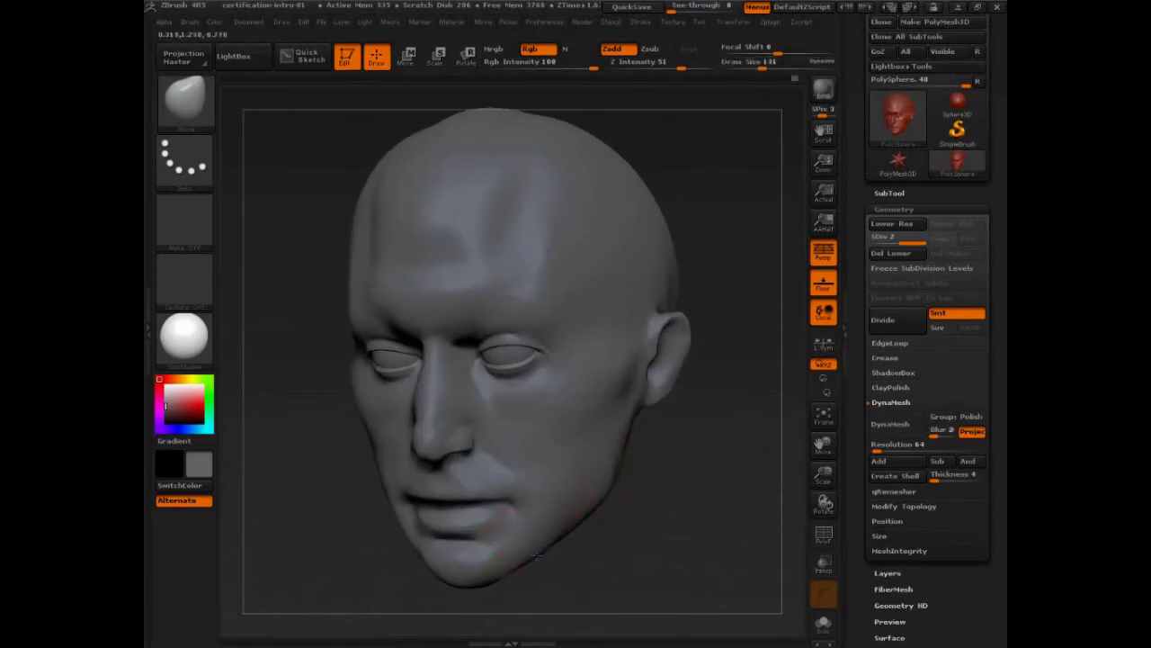
{"action": "mouse_move", "coordinate": [508, 573]}
{"action": "left_mouse_down"}
{"action": "mouse_move", "coordinate": [606, 558]}
{"action": "mouse_move", "coordinate": [477, 544]}
{"action": "left_mouse_up"}
Step: Adjust the sides of the face at draw size 232 and the cranium at draw size 347 with the Move brush
{"action": "key", "text": "s"}
{"action": "left_click_drag", "start_coordinate": [563, 487], "coordinate": [575, 487]}
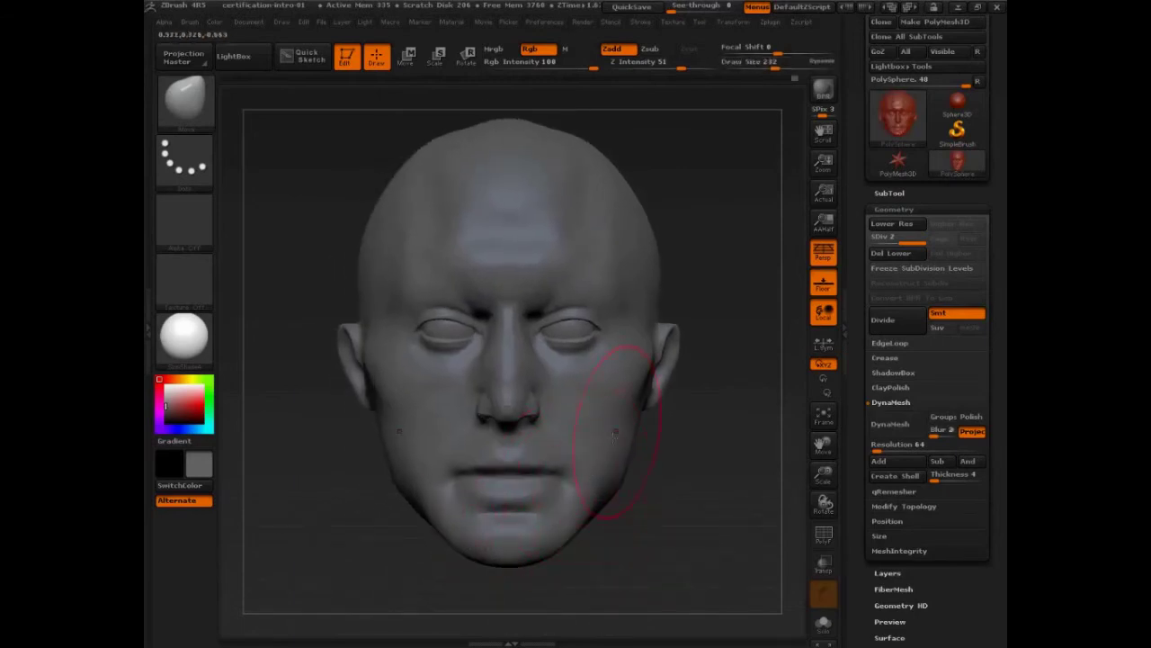
{"action": "mouse_move", "coordinate": [670, 256]}
{"action": "left_mouse_down"}
{"action": "mouse_move", "coordinate": [706, 227]}
{"action": "mouse_move", "coordinate": [598, 251]}
{"action": "mouse_move", "coordinate": [706, 256]}
{"action": "mouse_move", "coordinate": [751, 239]}
{"action": "left_mouse_up"}
{"action": "key", "text": "s"}
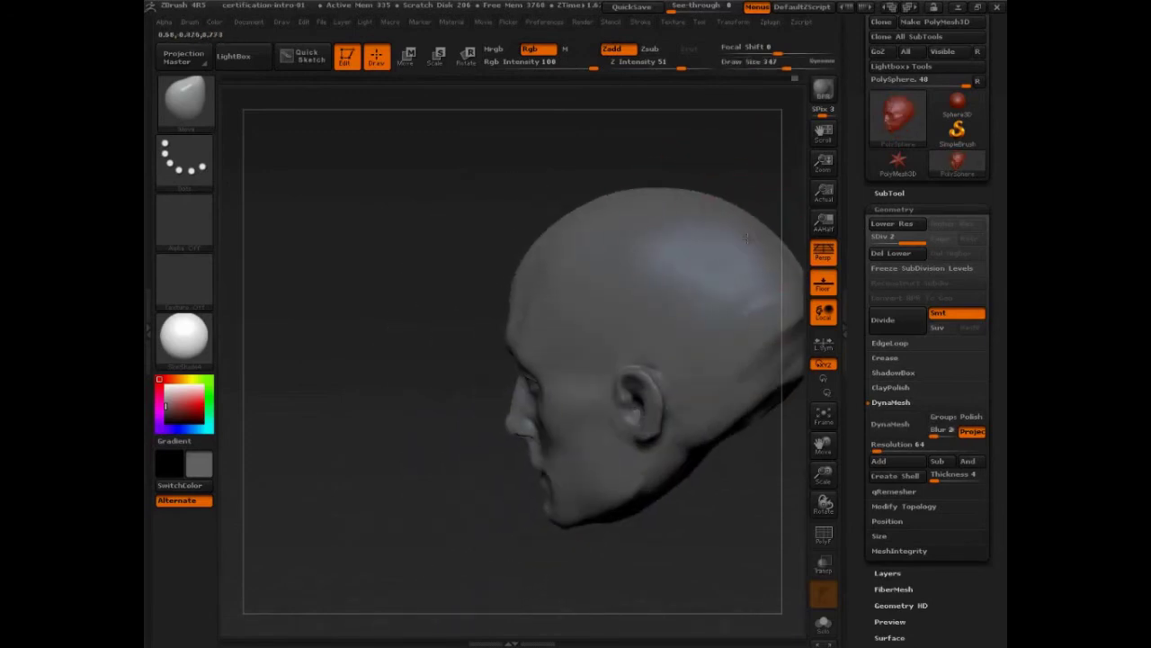
{"action": "left_click_drag", "start_coordinate": [360, 315], "coordinate": [476, 380]}
{"action": "left_click_drag", "start_coordinate": [505, 420], "coordinate": [341, 453], "text": "shift"}
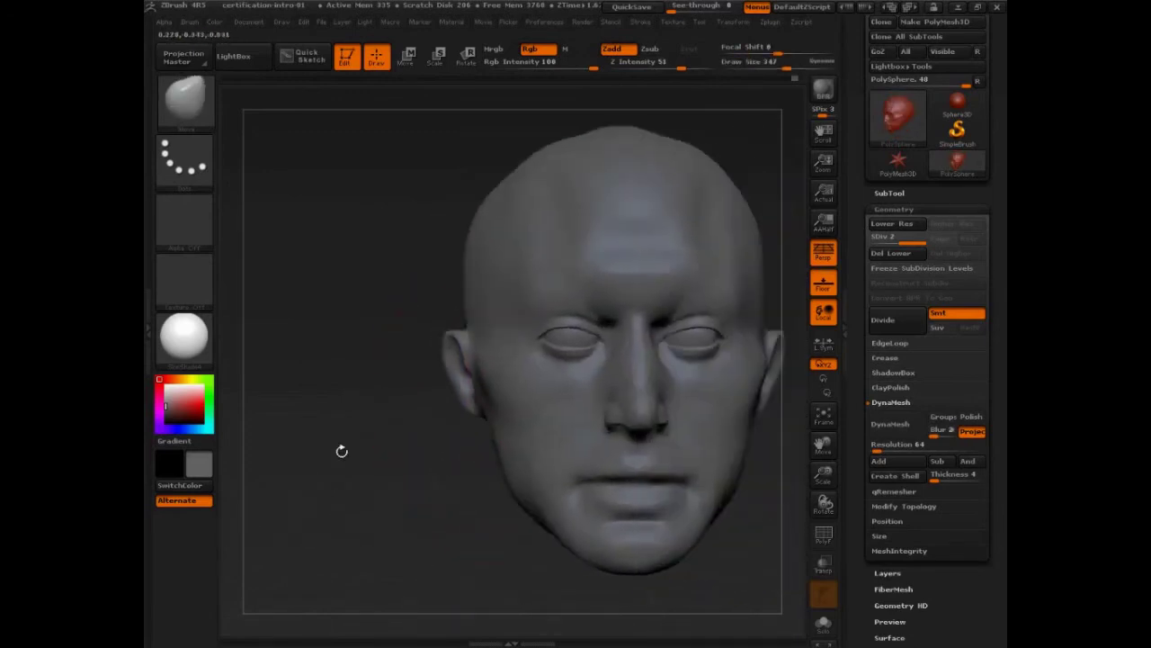
{"action": "mouse_move", "coordinate": [794, 449]}
{"action": "left_mouse_down", "text": "alt"}
{"action": "mouse_move", "coordinate": [673, 456]}
{"action": "mouse_move", "coordinate": [684, 434]}
{"action": "mouse_move", "coordinate": [694, 433]}
{"action": "mouse_move", "coordinate": [693, 506]}
{"action": "mouse_move", "coordinate": [536, 293]}
{"action": "mouse_move", "coordinate": [743, 239]}
{"action": "mouse_move", "coordinate": [741, 306]}
{"action": "left_mouse_up", "text": "alt"}
Step: Rework the inner eye sockets beside the nose bridge with ClayBuildup and smooth them at draw size 56
{"action": "key", "text": "s"}
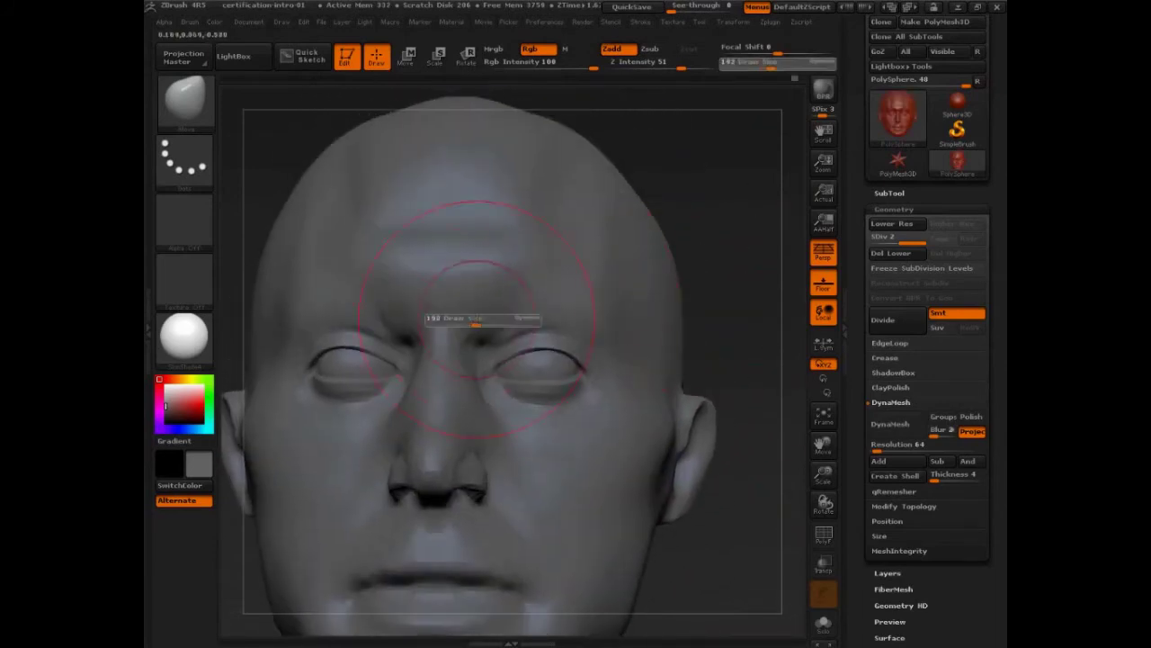
{"action": "key", "text": "s"}
{"action": "left_click_drag", "start_coordinate": [489, 321], "coordinate": [479, 322]}
{"action": "key", "text": "b"}
{"action": "key", "text": "c"}
{"action": "key", "text": "b"}
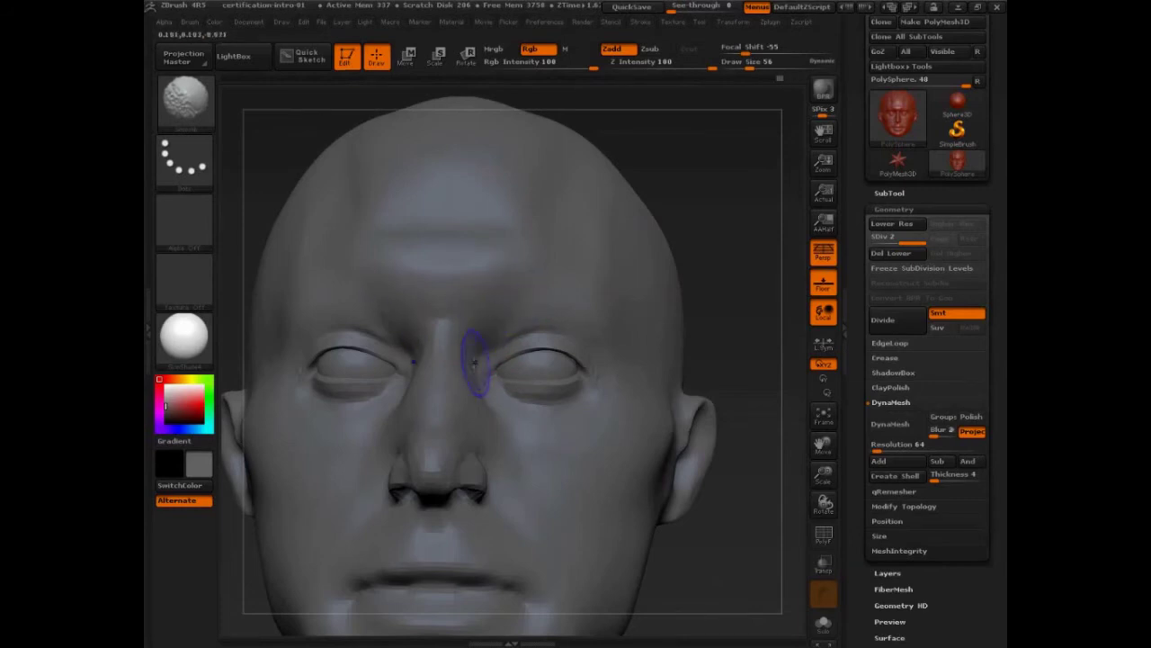
{"action": "mouse_move", "coordinate": [763, 202]}
{"action": "left_mouse_down"}
{"action": "mouse_move", "coordinate": [763, 224]}
{"action": "mouse_move", "coordinate": [693, 297]}
{"action": "left_mouse_up"}
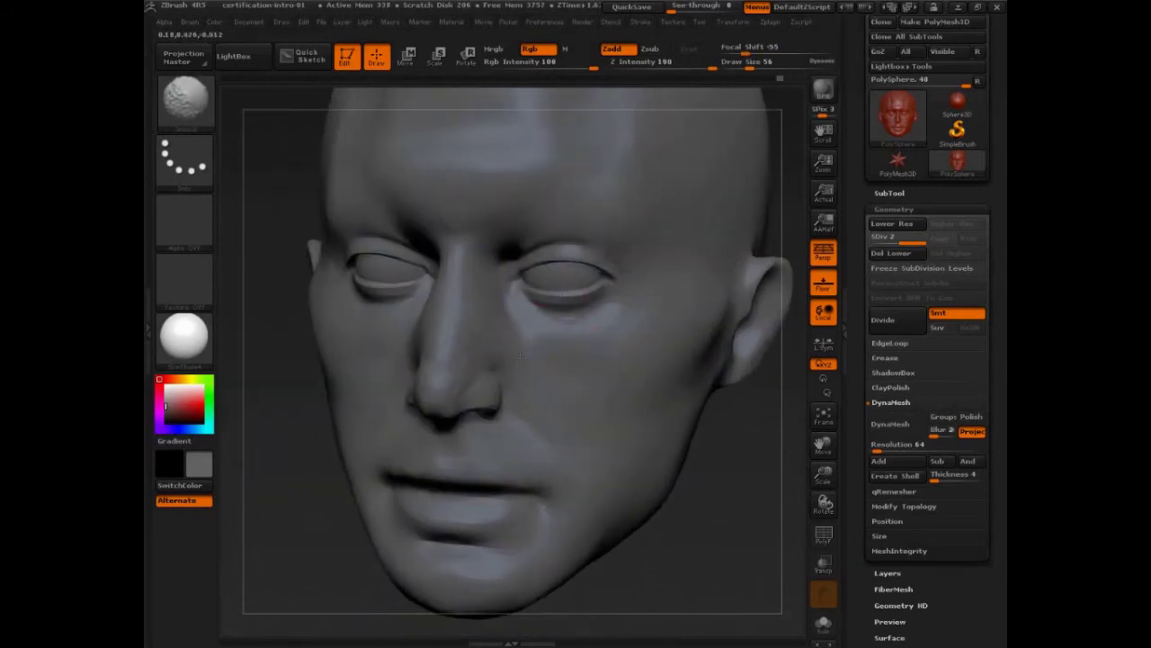
Step: Smooth the cheek planes beneath the eyes and beside the nose
{"action": "right_click_drag", "start_coordinate": [521, 356], "coordinate": [562, 347], "text": "ctrl"}
{"action": "mouse_move", "coordinate": [662, 438]}
{"action": "left_mouse_down"}
{"action": "mouse_move", "coordinate": [714, 477]}
{"action": "mouse_move", "coordinate": [713, 432]}
{"action": "mouse_move", "coordinate": [765, 410]}
{"action": "left_mouse_up"}
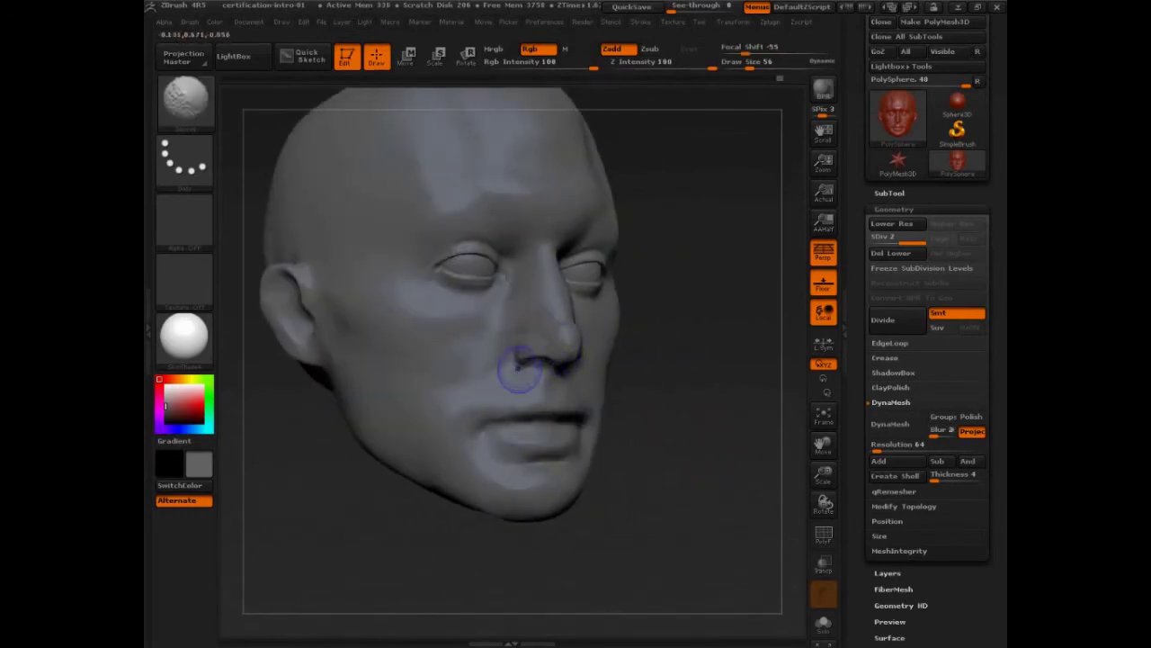
{"action": "mouse_move", "coordinate": [683, 454]}
{"action": "left_mouse_down", "text": "shift"}
{"action": "mouse_move", "coordinate": [711, 496]}
{"action": "mouse_move", "coordinate": [729, 506]}
{"action": "mouse_move", "coordinate": [727, 495]}
{"action": "left_mouse_up", "text": "shift"}
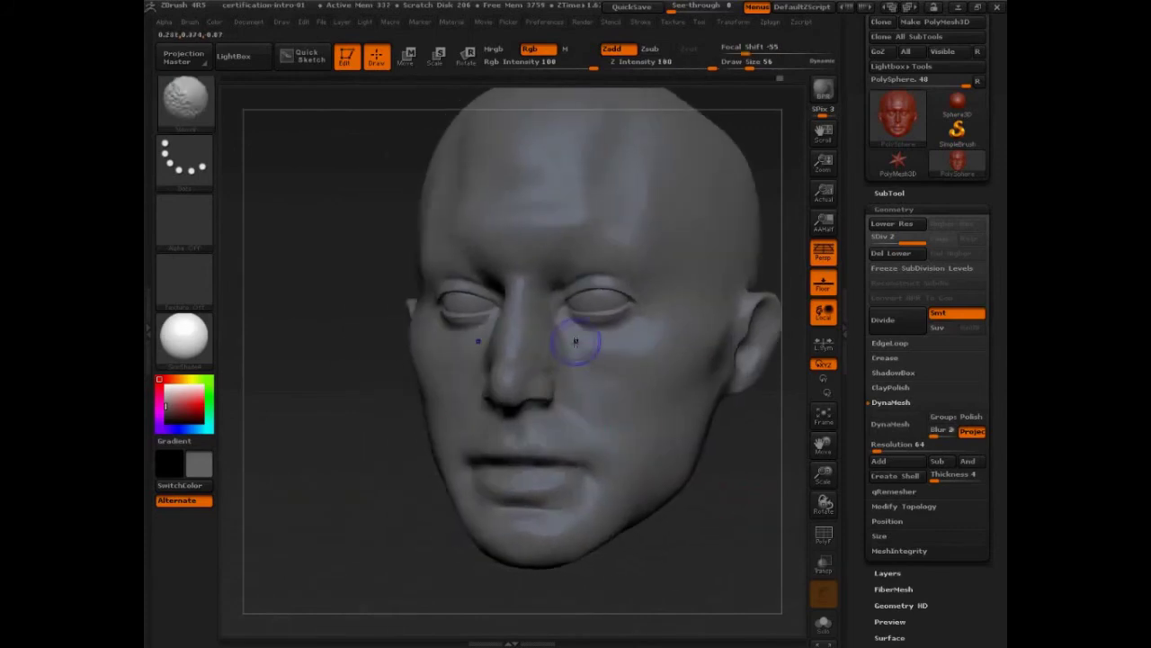
{"action": "left_click_drag", "start_coordinate": [575, 342], "coordinate": [610, 346], "text": "shift"}
{"action": "mouse_move", "coordinate": [710, 504]}
{"action": "left_mouse_down", "text": "shift"}
{"action": "mouse_move", "coordinate": [737, 515]}
{"action": "mouse_move", "coordinate": [704, 503]}
{"action": "left_mouse_up", "text": "shift"}
{"action": "left_click_drag", "start_coordinate": [538, 419], "coordinate": [526, 422]}
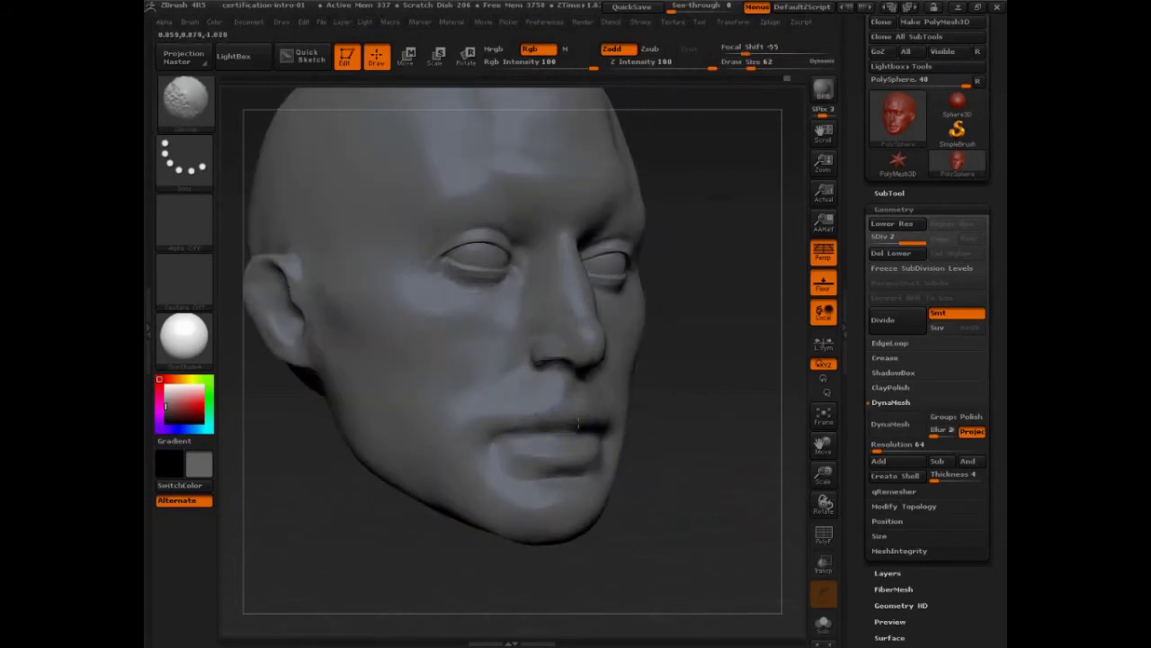
Step: Smooth the upper lip area, the lips and the mouth corners at draw size 62
{"action": "left_click_drag", "start_coordinate": [701, 479], "coordinate": [688, 473]}
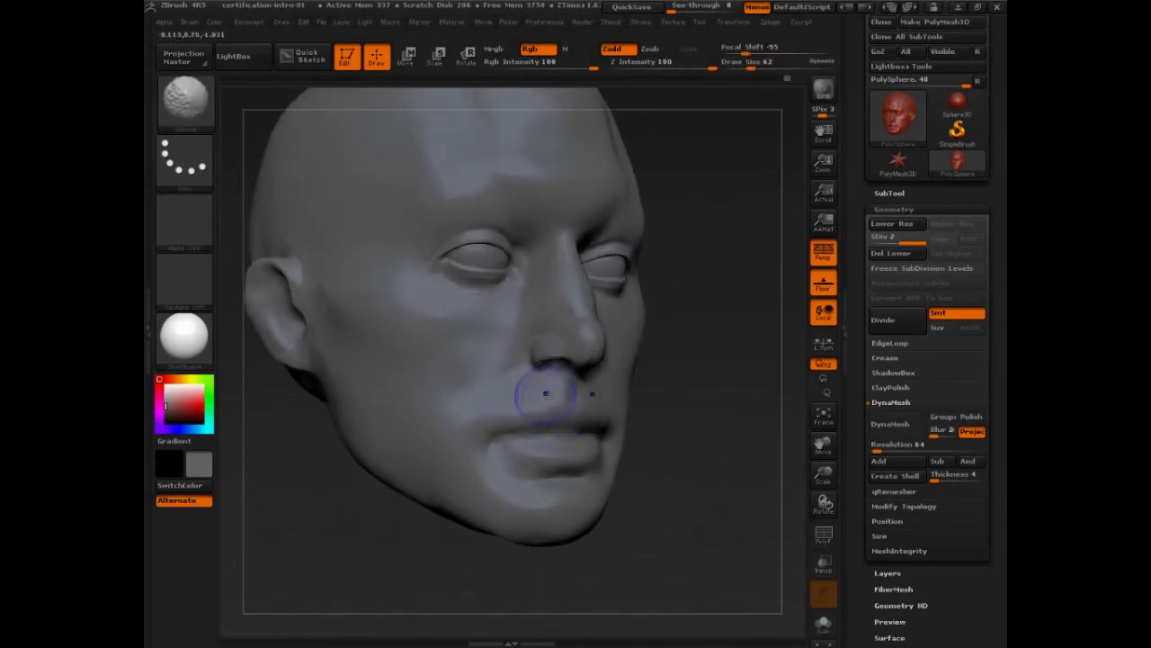
{"action": "mouse_move", "coordinate": [527, 444]}
{"action": "left_mouse_down"}
{"action": "mouse_move", "coordinate": [524, 455]}
{"action": "mouse_move", "coordinate": [545, 454]}
{"action": "mouse_move", "coordinate": [522, 449]}
{"action": "left_mouse_up"}
{"action": "left_click_drag", "start_coordinate": [761, 471], "coordinate": [674, 463], "text": "shift"}
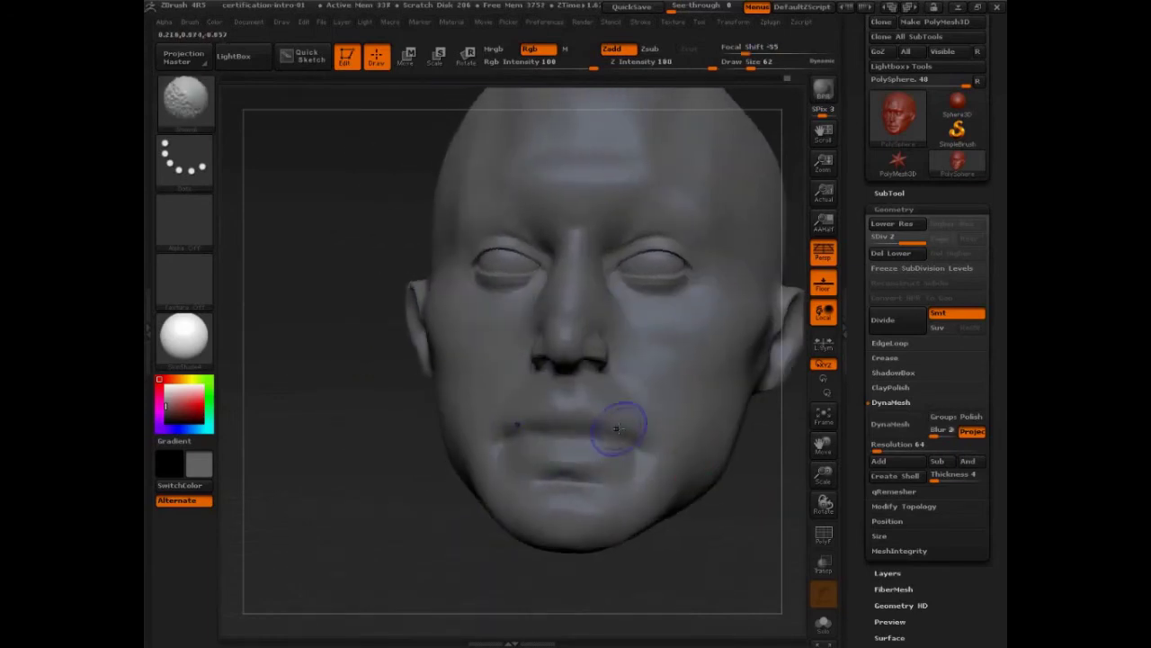
{"action": "left_click_drag", "start_coordinate": [620, 429], "coordinate": [596, 456], "text": "shift"}
{"action": "mouse_move", "coordinate": [437, 542]}
{"action": "left_mouse_down"}
{"action": "mouse_move", "coordinate": [347, 535]}
{"action": "mouse_move", "coordinate": [406, 544]}
{"action": "mouse_move", "coordinate": [453, 485]}
{"action": "left_mouse_up"}
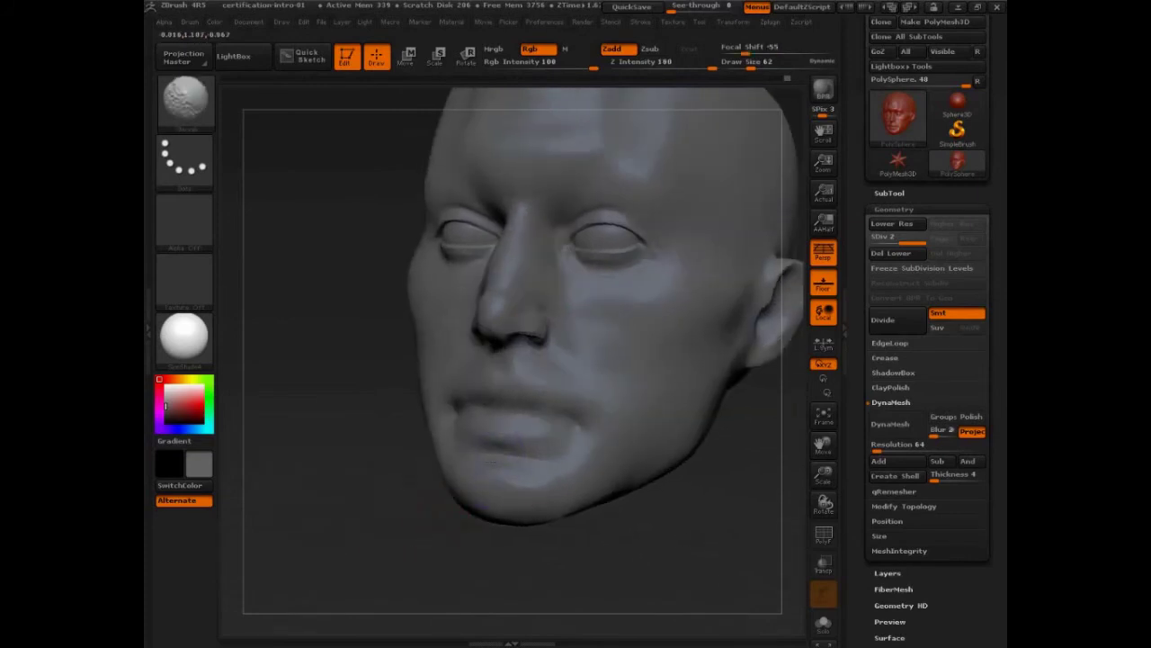
{"action": "left_click_drag", "start_coordinate": [698, 528], "coordinate": [711, 497]}
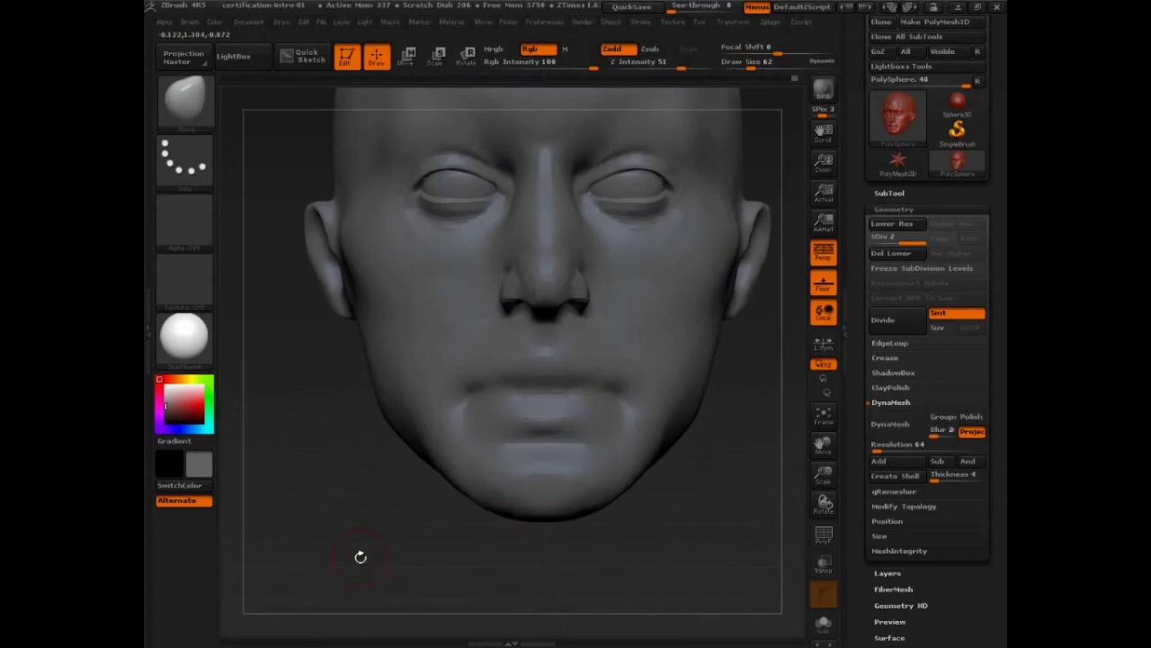
Step: Cut the parting line between the lips with the Slash brush at Z Intensity 29 and draw size 37
{"action": "key", "text": "b"}
{"action": "key", "text": "s"}
{"action": "key", "text": "l"}
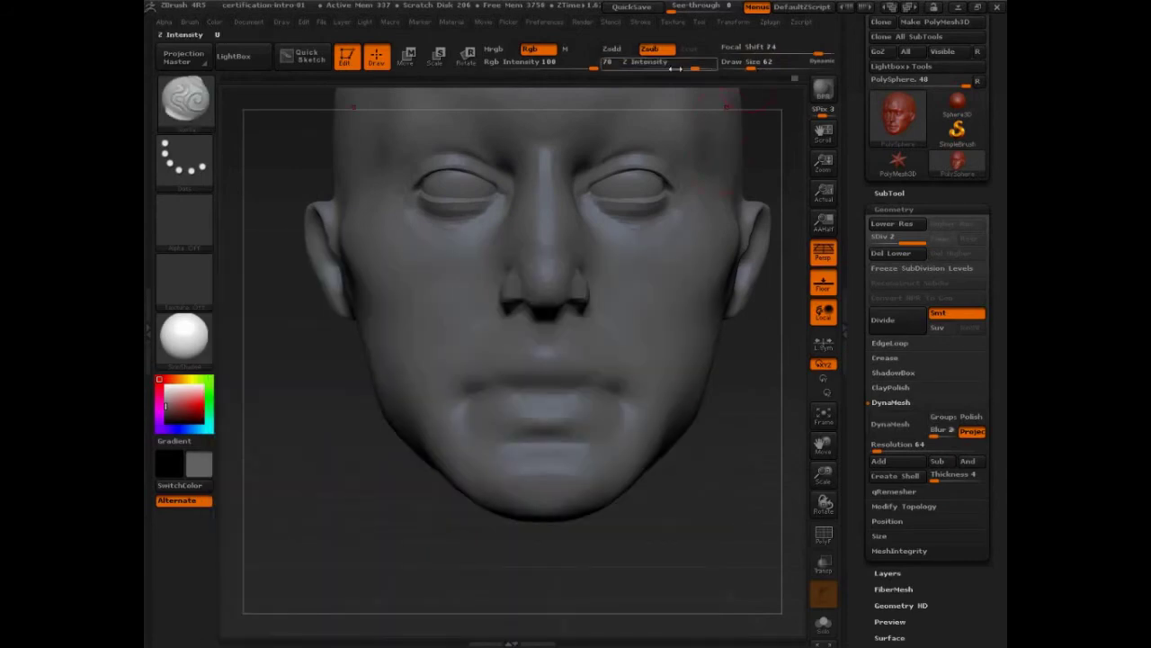
{"action": "left_click_drag", "start_coordinate": [681, 62], "coordinate": [661, 61]}
{"action": "left_click_drag", "start_coordinate": [761, 442], "coordinate": [486, 514]}
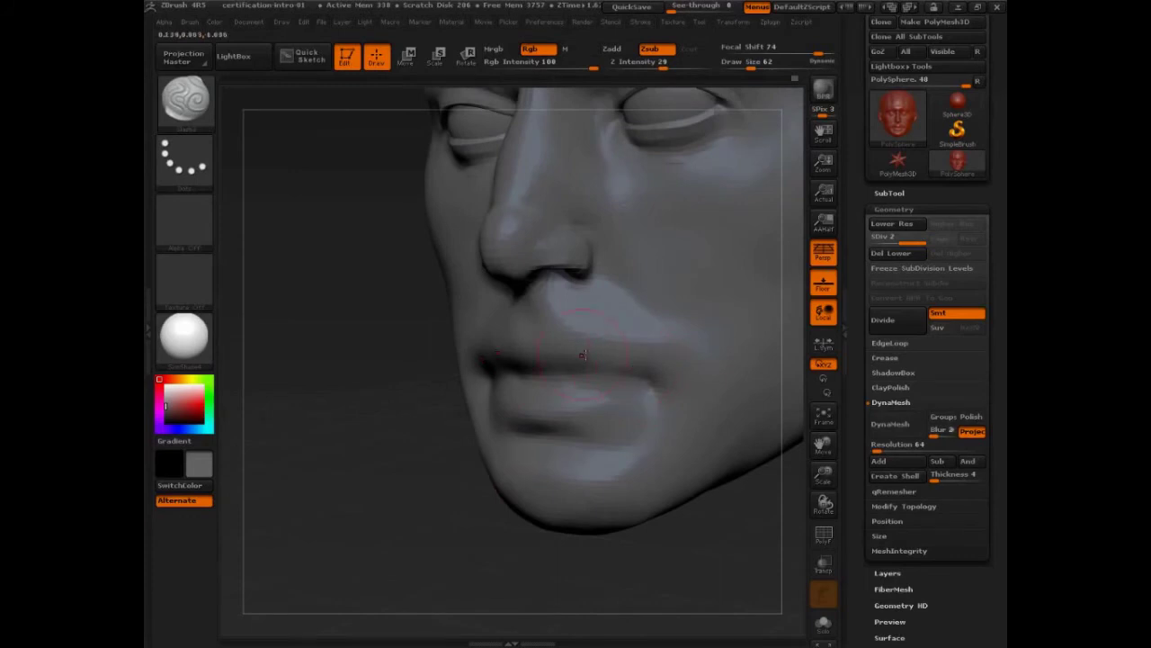
{"action": "key", "text": "s"}
{"action": "left_click_drag", "start_coordinate": [618, 363], "coordinate": [611, 364]}
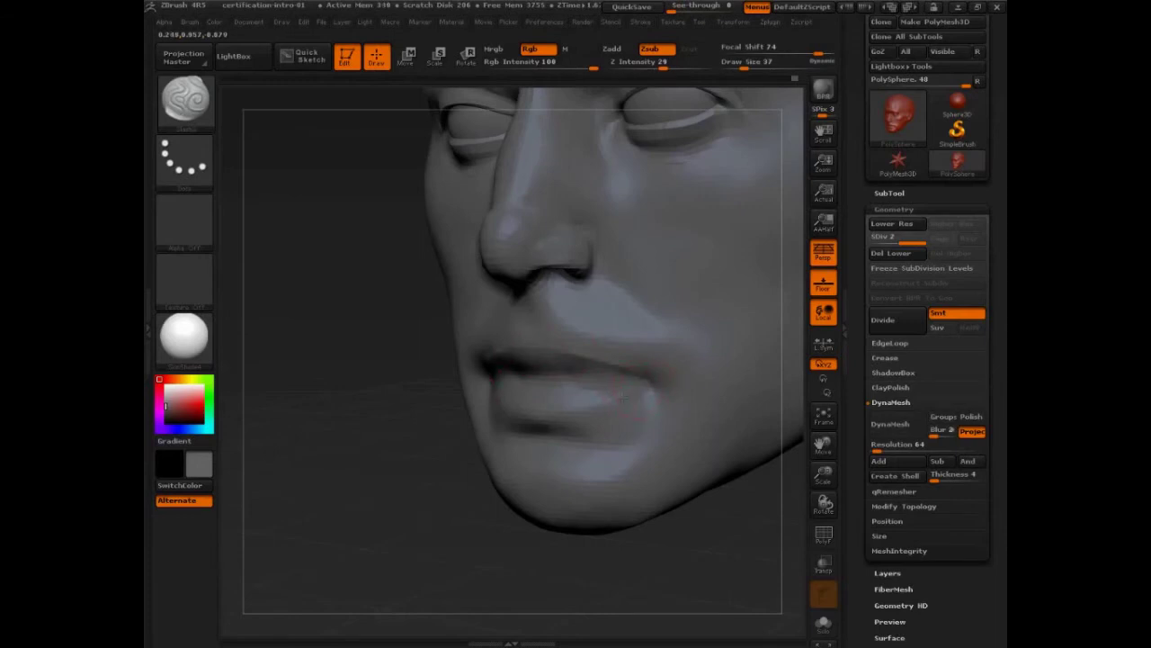
{"action": "left_click_drag", "start_coordinate": [619, 379], "coordinate": [644, 382]}
{"action": "left_click_drag", "start_coordinate": [568, 374], "coordinate": [629, 381]}
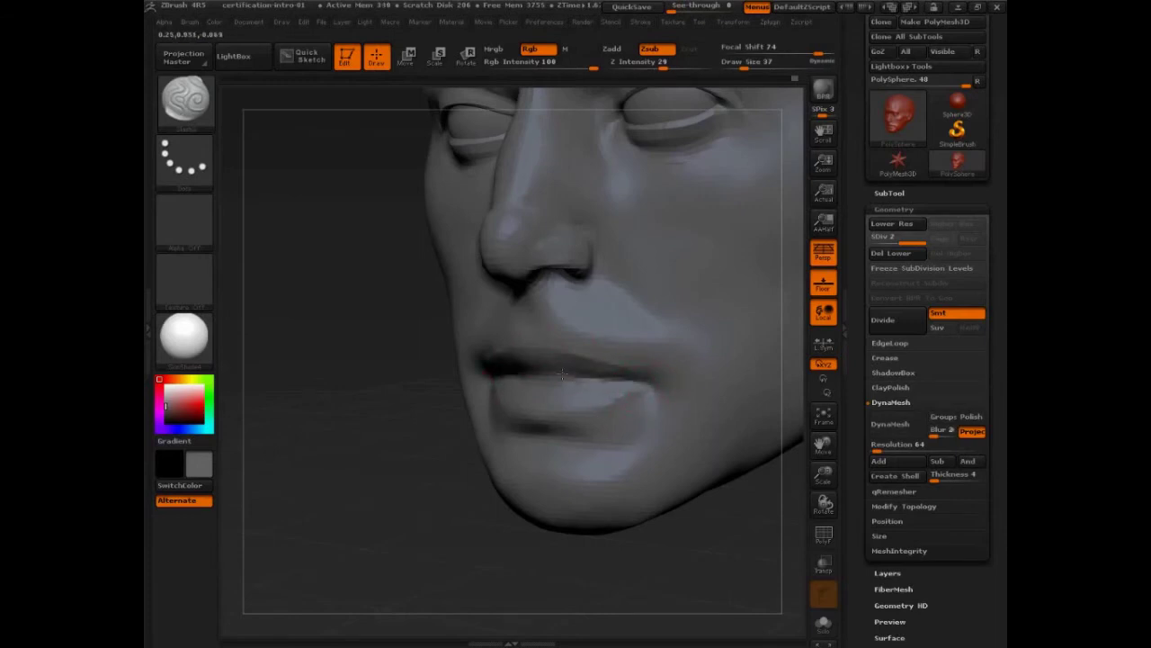
Step: Deepen the lip line and carve the outline of the lower lip from the front, undoing the last stroke
{"action": "left_click_drag", "start_coordinate": [366, 417], "coordinate": [475, 392], "text": "shift"}
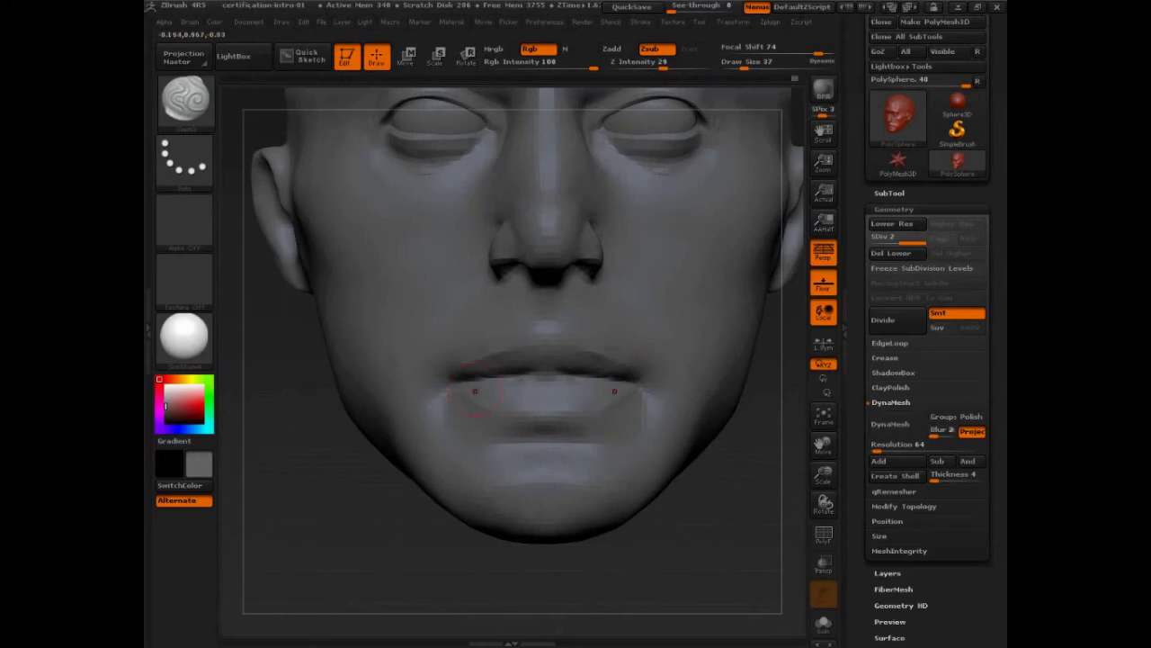
{"action": "left_click_drag", "start_coordinate": [542, 371], "coordinate": [517, 371]}
{"action": "left_click_drag", "start_coordinate": [602, 376], "coordinate": [468, 386]}
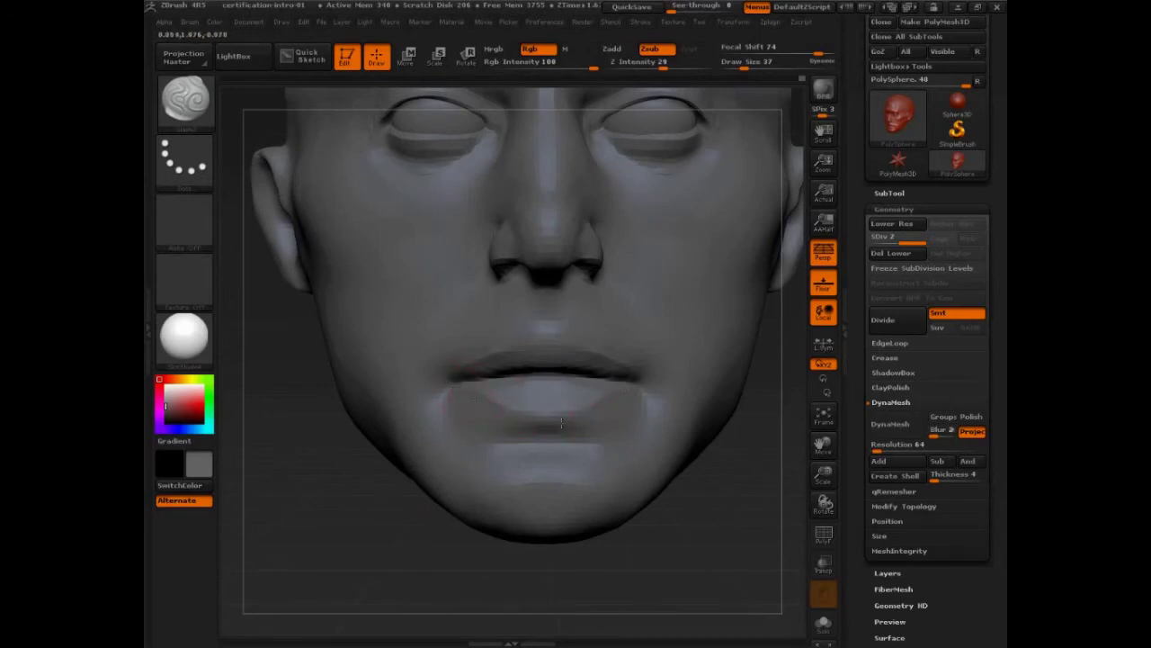
{"action": "left_click_drag", "start_coordinate": [549, 430], "coordinate": [500, 441]}
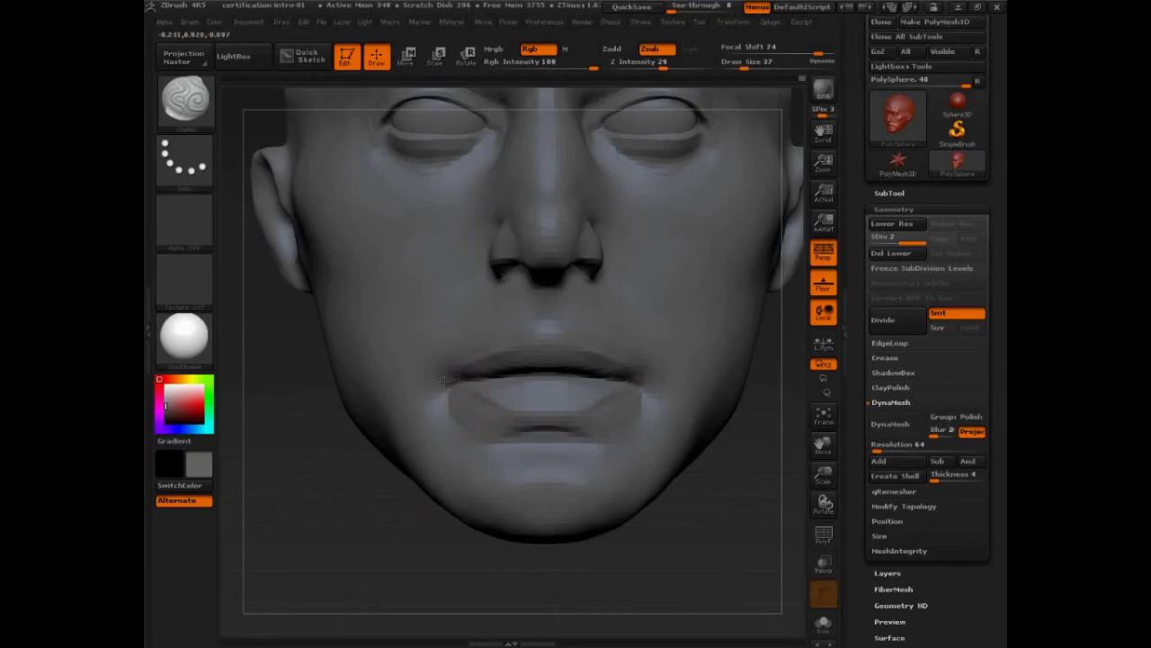
{"action": "key", "text": "ctrl+z"}
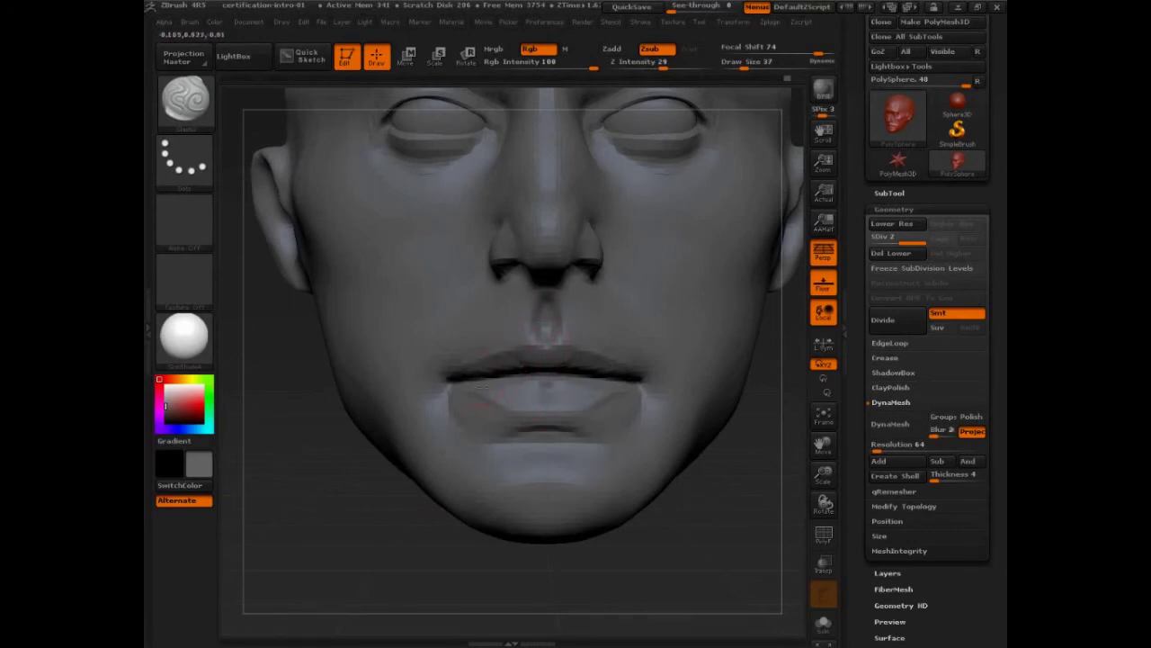
Step: Carve the inner corners of the eyes with the Slash brush at draw size 19
{"action": "left_click_drag", "start_coordinate": [725, 477], "coordinate": [660, 386], "text": "alt"}
{"action": "mouse_move", "coordinate": [707, 437]}
{"action": "left_mouse_down"}
{"action": "mouse_move", "coordinate": [671, 462]}
{"action": "mouse_move", "coordinate": [732, 483]}
{"action": "mouse_move", "coordinate": [710, 494]}
{"action": "mouse_move", "coordinate": [710, 509]}
{"action": "mouse_move", "coordinate": [500, 300]}
{"action": "mouse_move", "coordinate": [375, 491]}
{"action": "mouse_move", "coordinate": [645, 527]}
{"action": "mouse_move", "coordinate": [703, 420]}
{"action": "mouse_move", "coordinate": [676, 414]}
{"action": "left_mouse_up"}
{"action": "key", "text": "s"}
{"action": "left_click", "coordinate": [472, 263]}
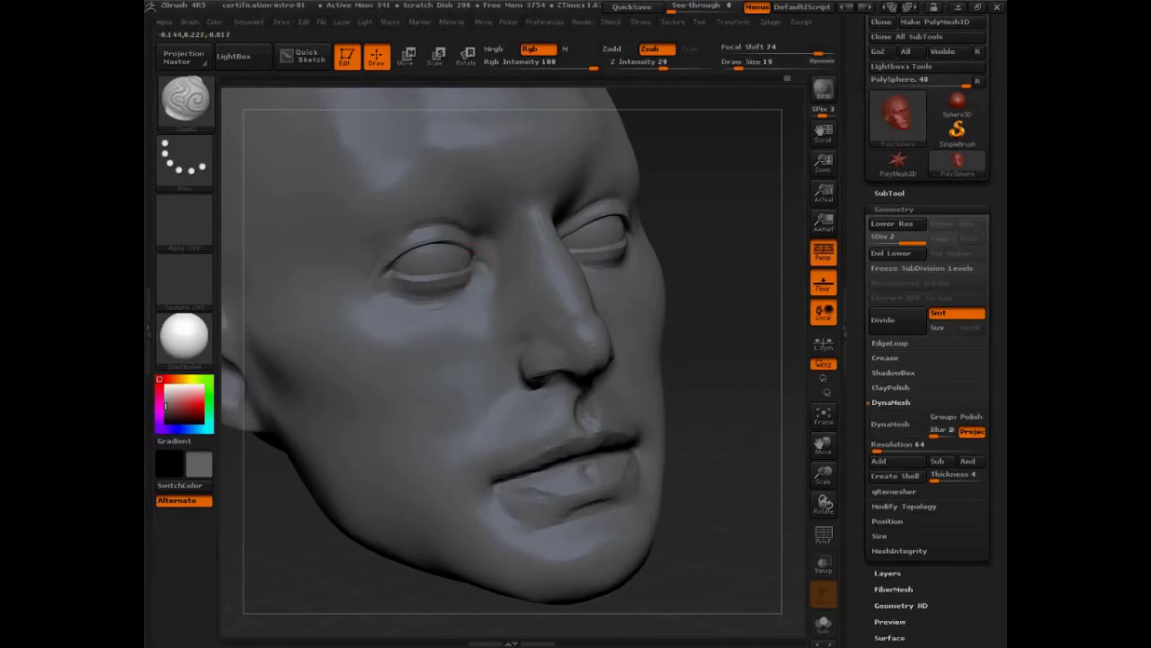
{"action": "left_click_drag", "start_coordinate": [682, 221], "coordinate": [681, 235]}
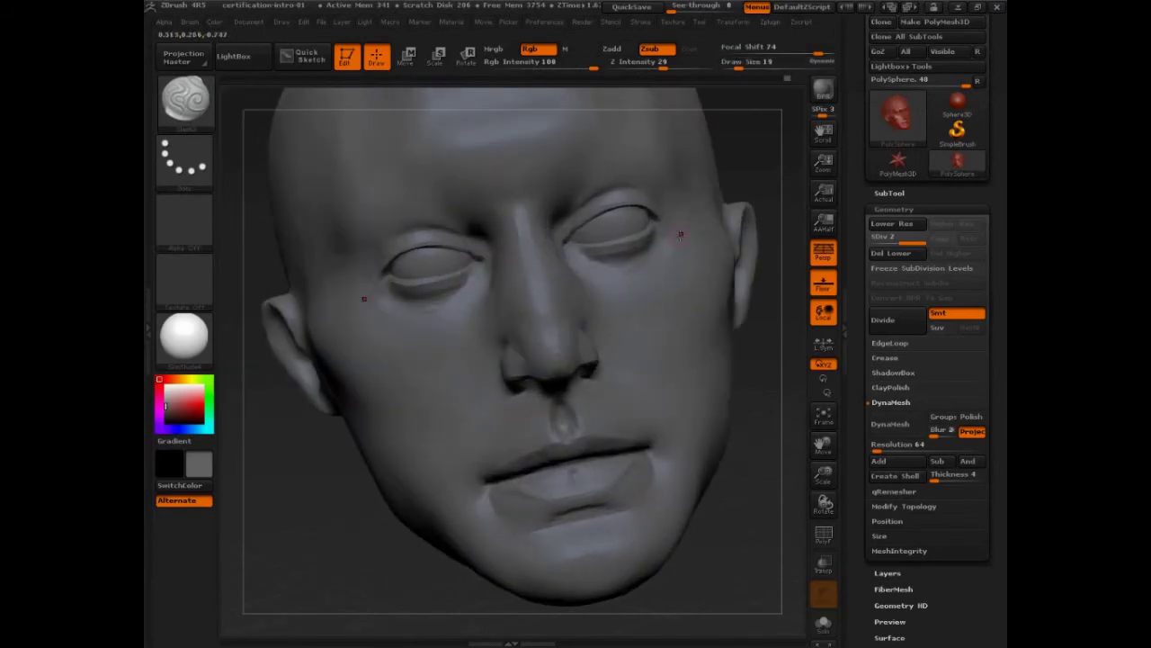
Step: Build up the brow ridges above both eyes with ClayBuildup at draw size 35
{"action": "key", "text": "s"}
{"action": "left_click", "coordinate": [600, 206]}
{"action": "left_click_drag", "start_coordinate": [747, 187], "coordinate": [729, 201]}
{"action": "key", "text": "shift"}
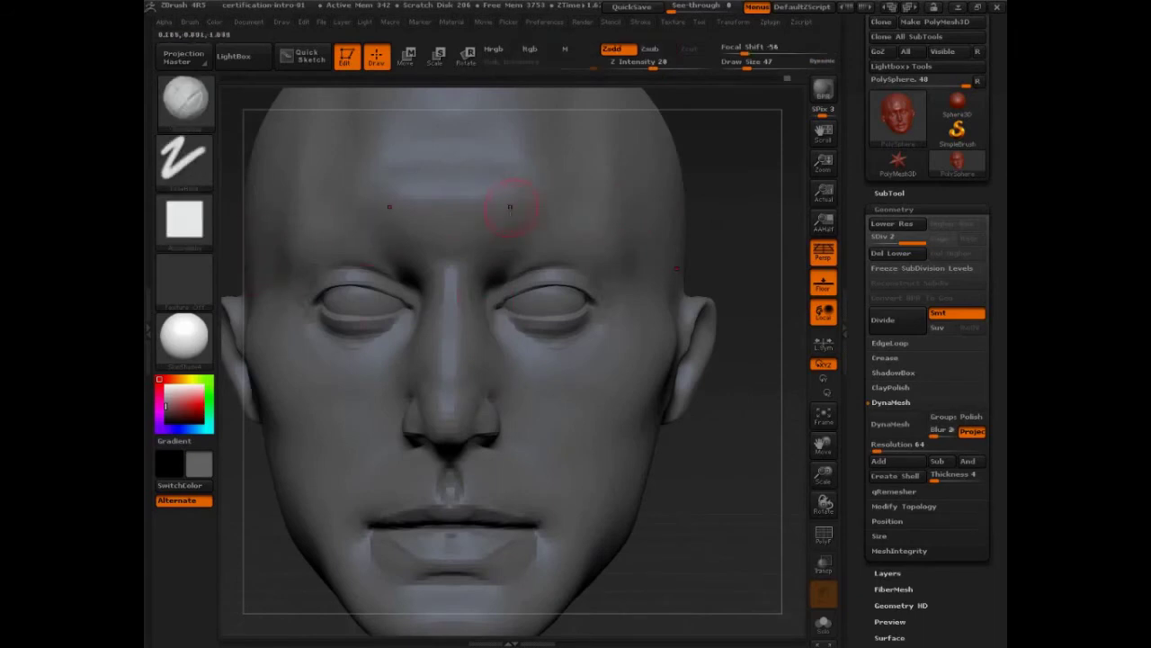
{"action": "key", "text": "s"}
{"action": "left_click", "coordinate": [531, 241]}
{"action": "mouse_move", "coordinate": [513, 245]}
{"action": "left_mouse_down"}
{"action": "mouse_move", "coordinate": [540, 244]}
{"action": "mouse_move", "coordinate": [534, 232]}
{"action": "left_mouse_up"}
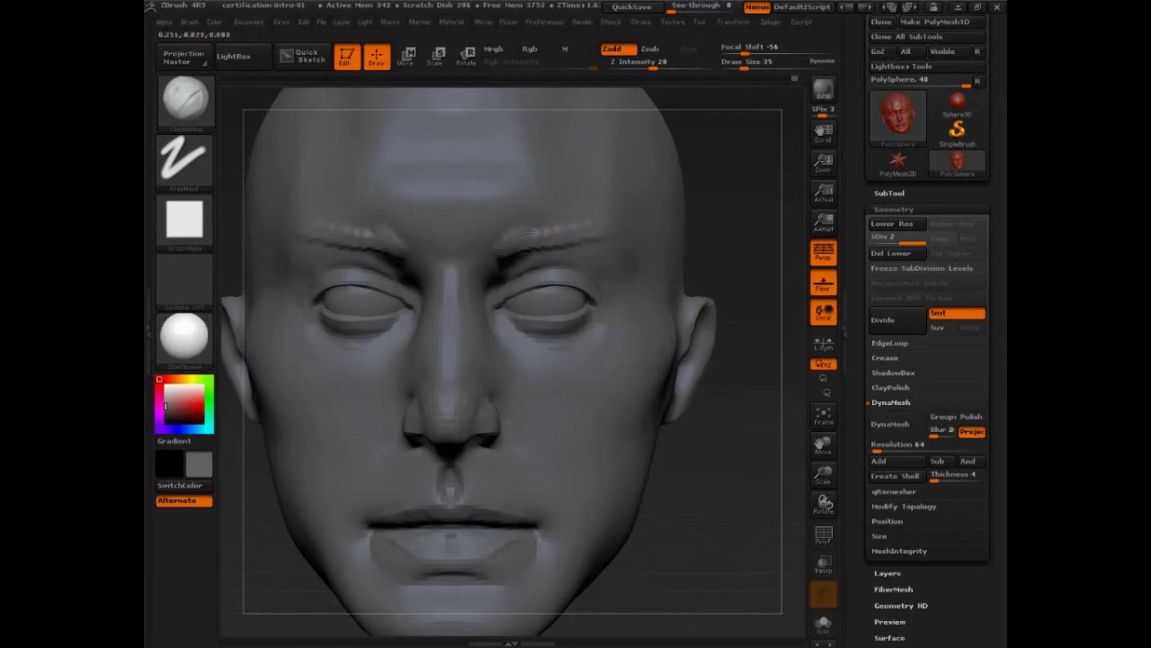
{"action": "key", "text": "ctrl+shift"}
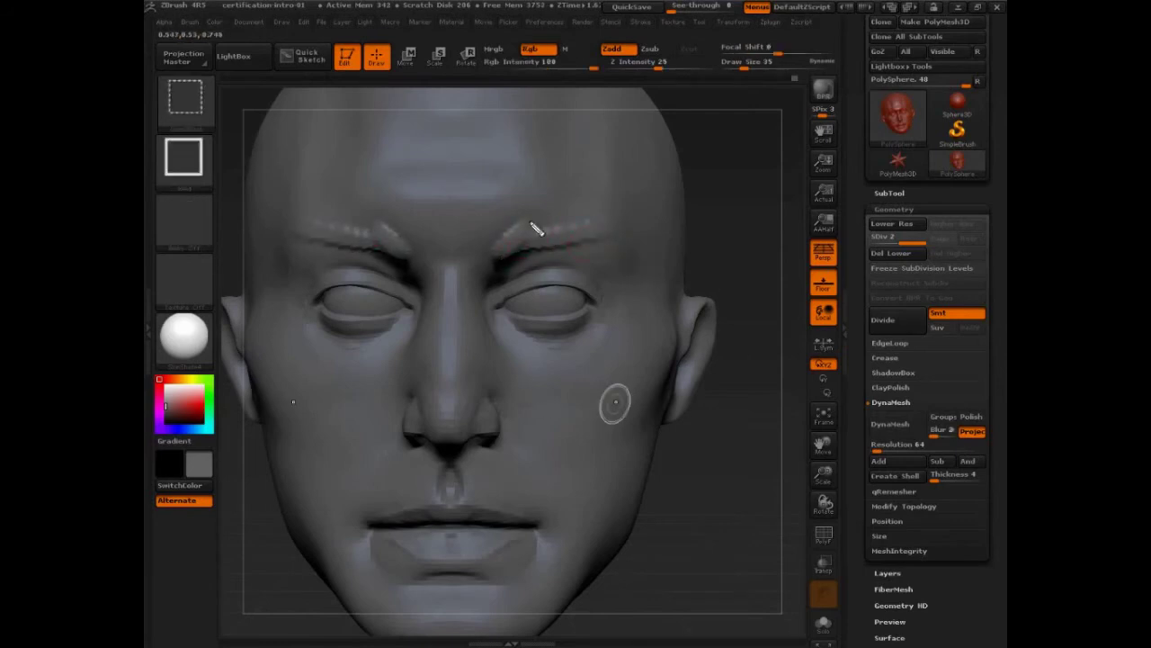
Step: Extend the clay along the inner brow ridges above both eyes and smooth the strokes into the forehead
{"action": "left_click_drag", "start_coordinate": [508, 241], "coordinate": [527, 225]}
{"action": "mouse_move", "coordinate": [585, 247]}
{"action": "left_mouse_down", "text": "ctrl+shift"}
{"action": "mouse_move", "coordinate": [548, 231]}
{"action": "mouse_move", "coordinate": [617, 236]}
{"action": "mouse_move", "coordinate": [645, 290]}
{"action": "mouse_move", "coordinate": [620, 230]}
{"action": "left_mouse_up", "text": "ctrl+shift"}
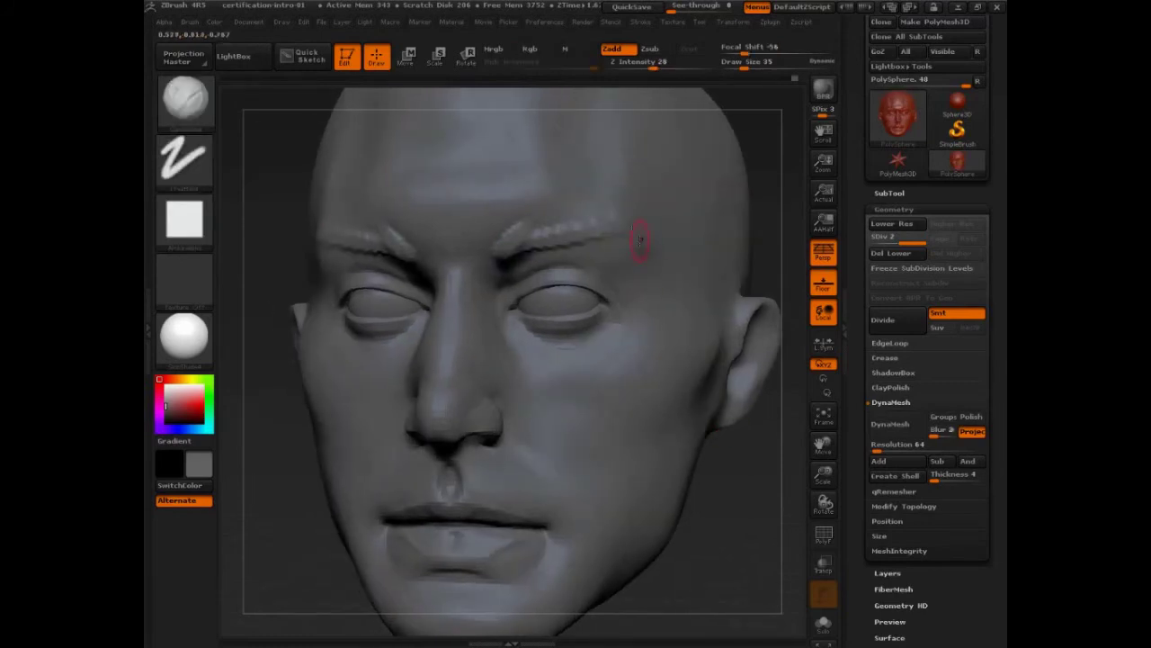
{"action": "key", "text": "ctrl"}
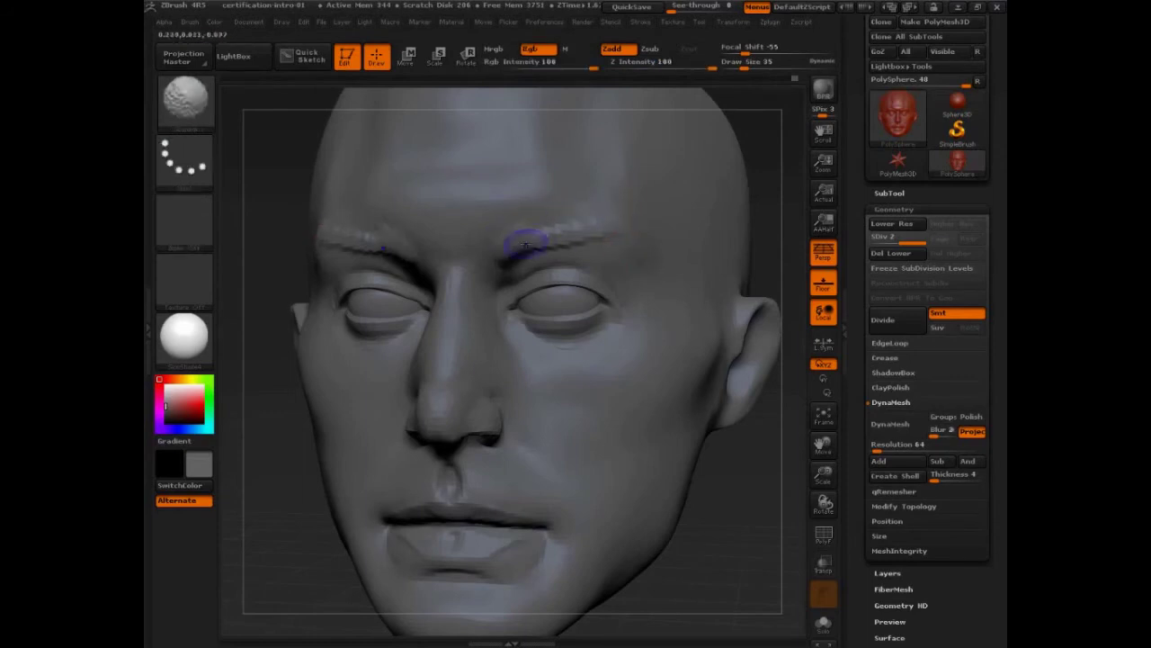
{"action": "left_click_drag", "start_coordinate": [557, 234], "coordinate": [536, 237], "text": "shift"}
{"action": "left_click_drag", "start_coordinate": [707, 486], "coordinate": [665, 486]}
{"action": "key", "text": "ctrl"}
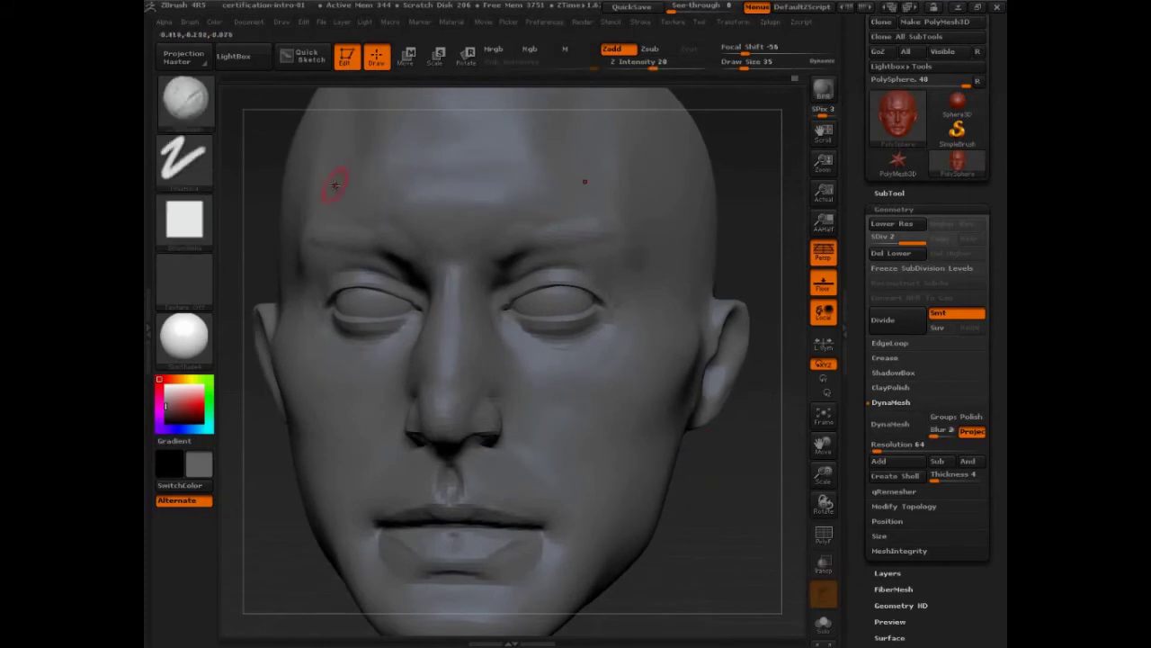
Step: Smooth the outer ends of both brows and the adjoining temples with an enlarged brush
{"action": "key", "text": "bracketright"}
{"action": "key", "text": "bracketright"}
{"action": "key", "text": "bracketright"}
{"action": "key", "text": "bracketright"}
{"action": "left_click_drag", "start_coordinate": [293, 225], "coordinate": [300, 270], "text": "shift"}
{"action": "left_click_drag", "start_coordinate": [649, 243], "coordinate": [661, 279], "text": "shift"}
Step: Shape the upper eyelids toward the outer eye corners with ClayBuildup at draw size 59
{"action": "mouse_move", "coordinate": [746, 473]}
{"action": "left_mouse_down"}
{"action": "mouse_move", "coordinate": [749, 489]}
{"action": "mouse_move", "coordinate": [748, 468]}
{"action": "mouse_move", "coordinate": [720, 509]}
{"action": "mouse_move", "coordinate": [743, 489]}
{"action": "mouse_move", "coordinate": [747, 507]}
{"action": "mouse_move", "coordinate": [743, 483]}
{"action": "mouse_move", "coordinate": [746, 496]}
{"action": "mouse_move", "coordinate": [742, 486]}
{"action": "mouse_move", "coordinate": [333, 536]}
{"action": "mouse_move", "coordinate": [290, 426]}
{"action": "mouse_move", "coordinate": [290, 459]}
{"action": "left_mouse_up"}
{"action": "key", "text": "s"}
{"action": "left_click_drag", "start_coordinate": [597, 222], "coordinate": [589, 221]}
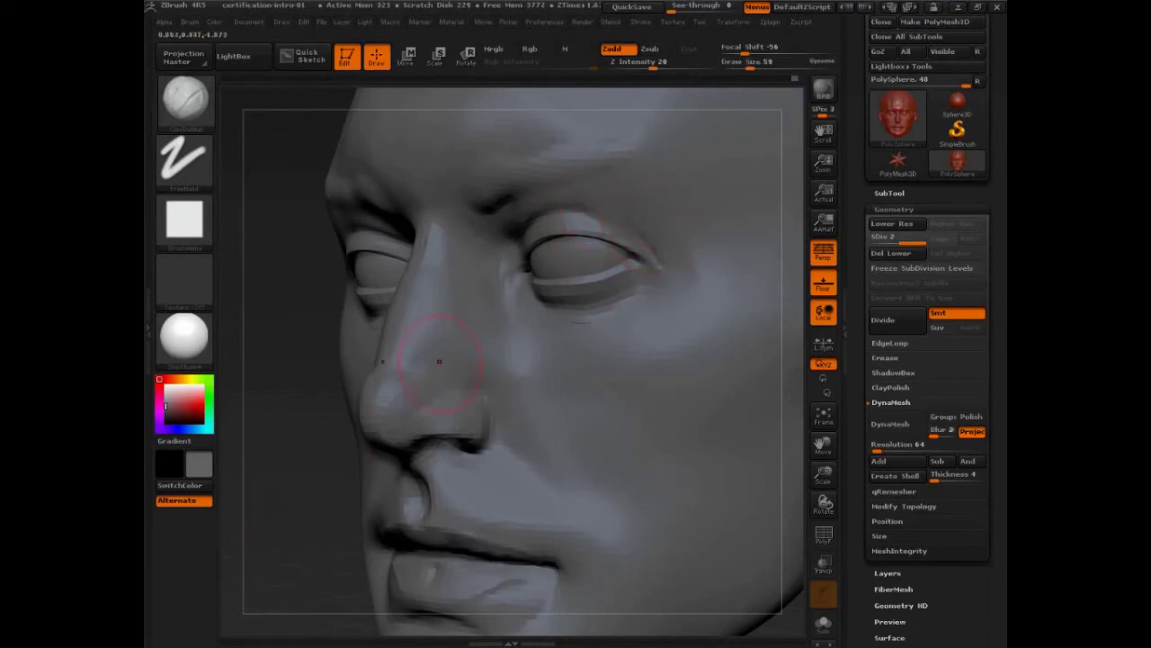
{"action": "left_click_drag", "start_coordinate": [282, 513], "coordinate": [285, 496]}
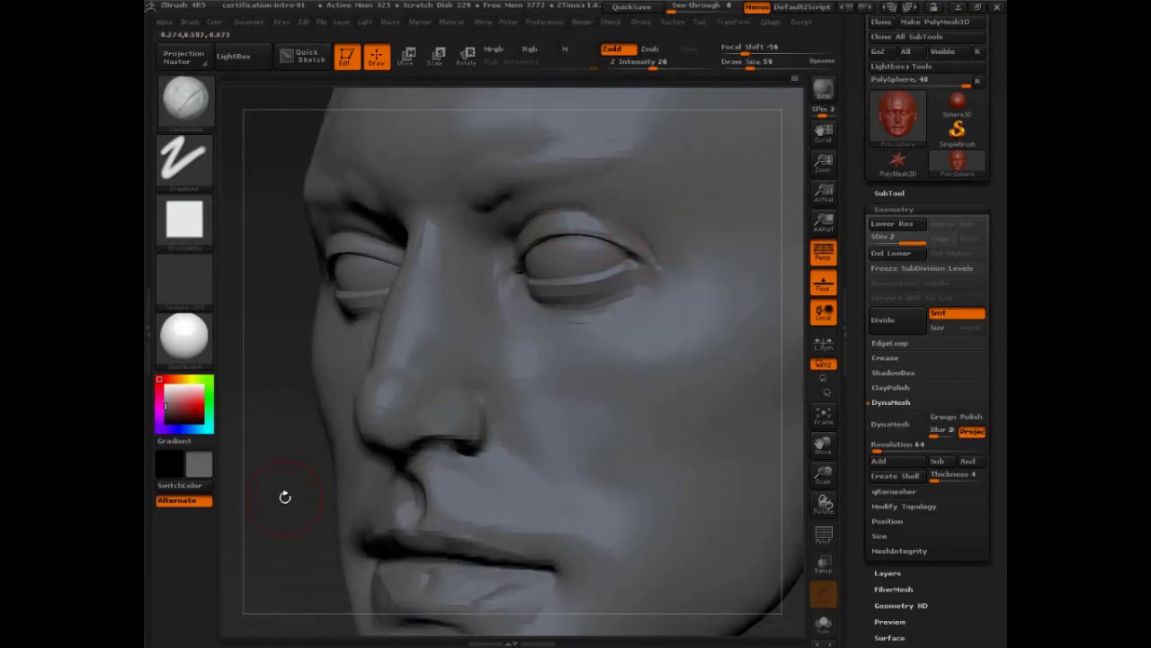
Step: Isolate and inspect the eyeball polygroup with PolyFrame, then invert the visibility to leave only the head and turn the wireframe off
{"action": "left_click", "coordinate": [581, 267], "text": "ctrl+shift"}
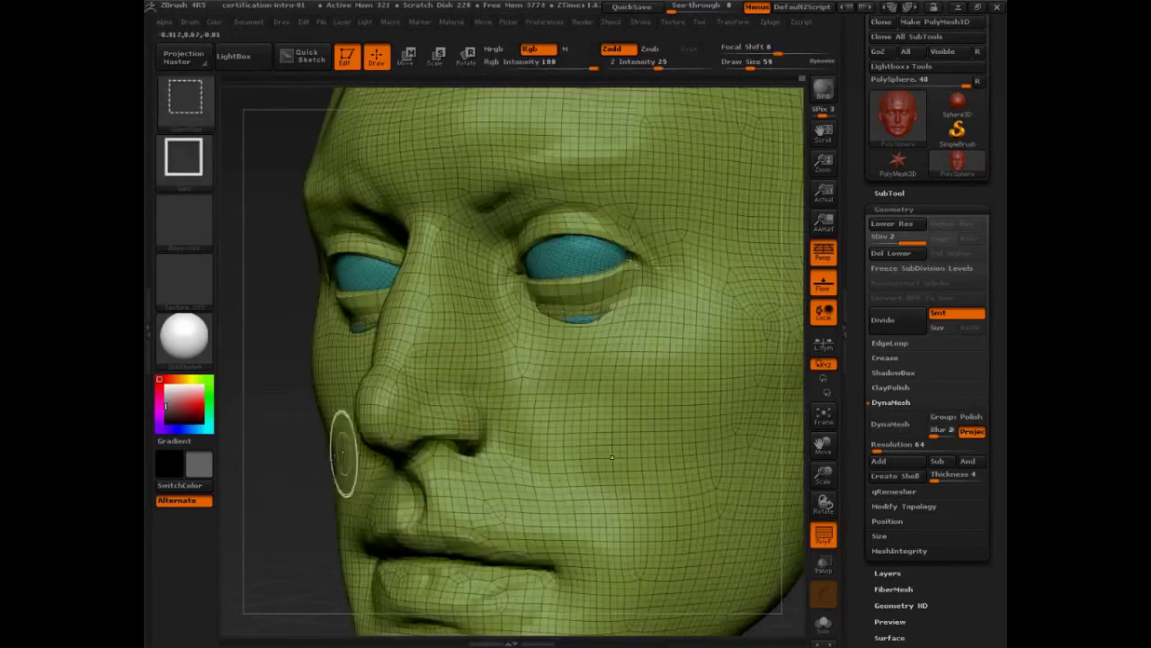
{"action": "key", "text": "ctrl+shift"}
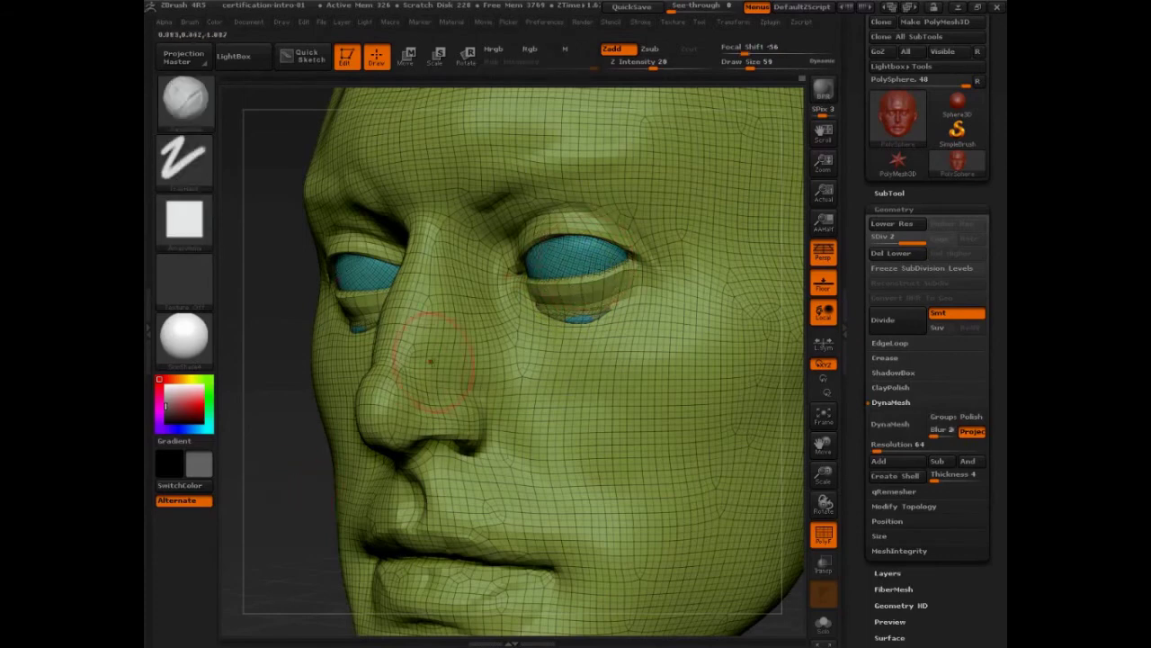
{"action": "key", "text": "shift"}
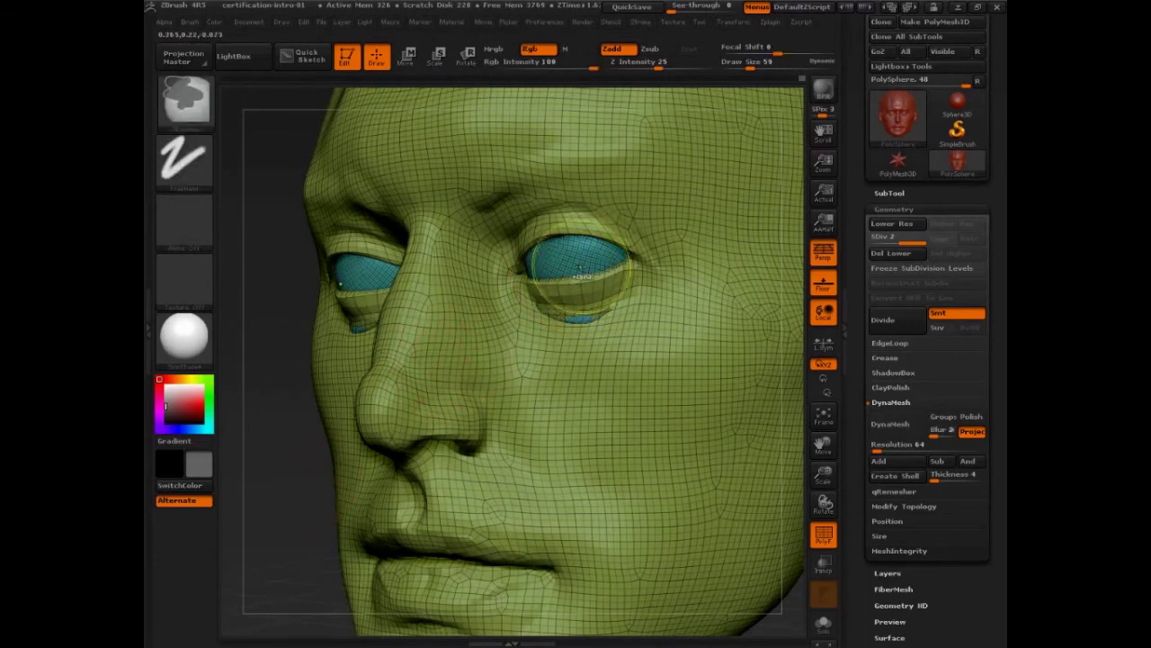
{"action": "key", "text": "shift"}
{"action": "key", "text": "ctrl+shift"}
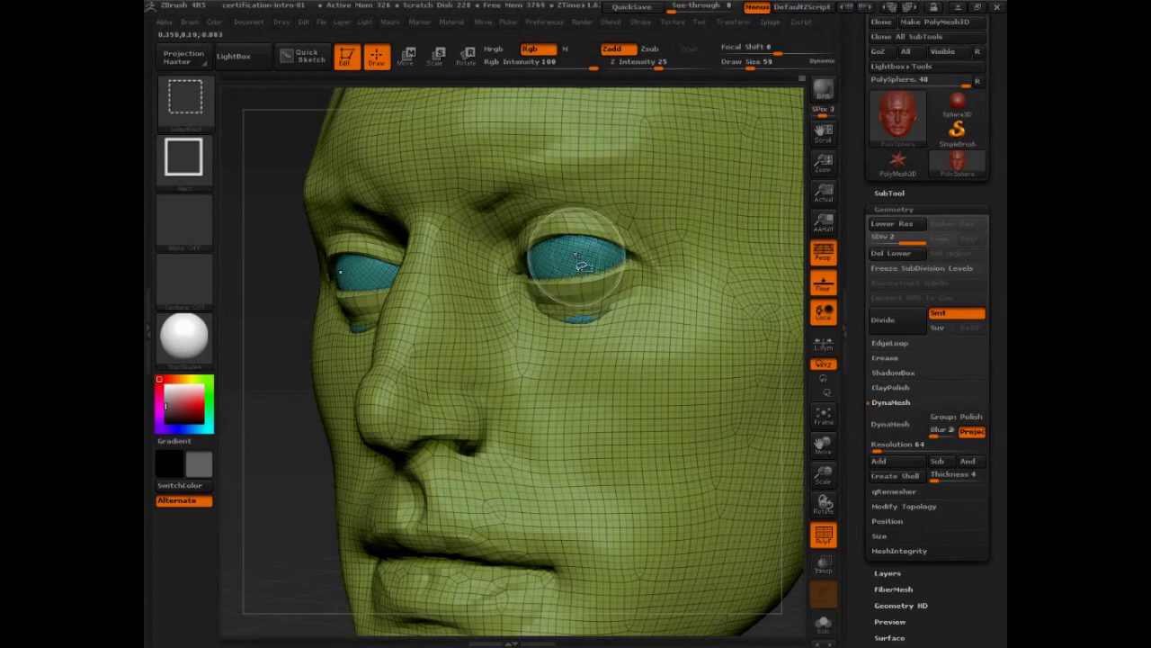
{"action": "left_click", "coordinate": [580, 260], "text": "ctrl+shift"}
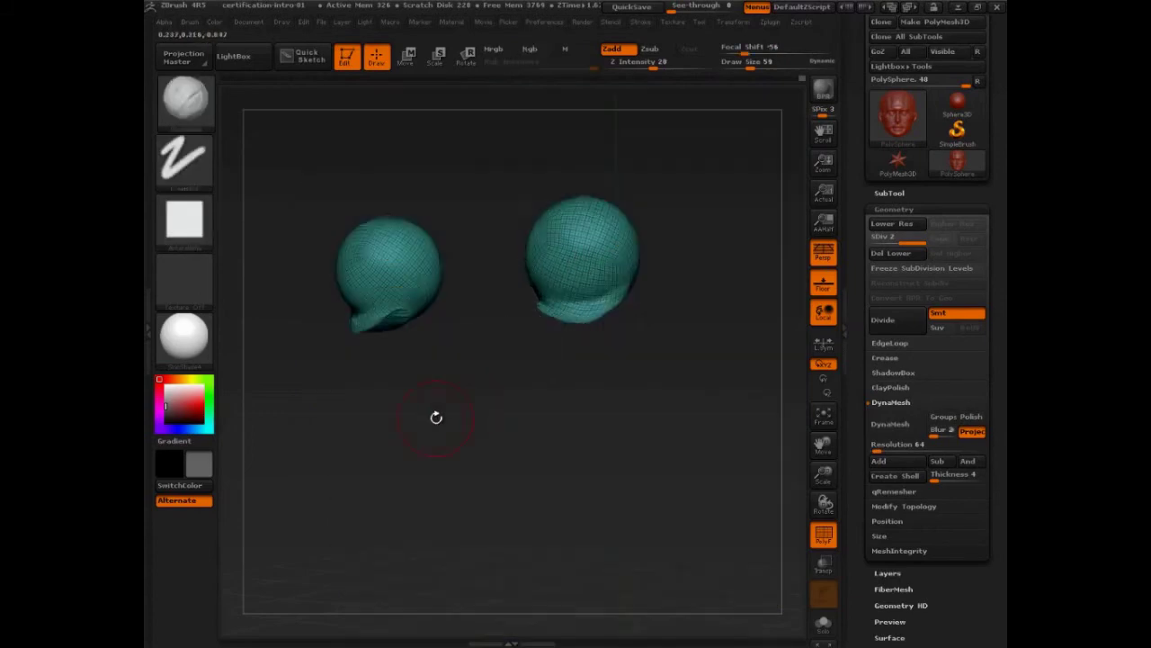
{"action": "mouse_move", "coordinate": [435, 421]}
{"action": "left_mouse_down"}
{"action": "mouse_move", "coordinate": [509, 450]}
{"action": "mouse_move", "coordinate": [398, 458]}
{"action": "left_mouse_up"}
{"action": "mouse_move", "coordinate": [277, 158]}
{"action": "left_mouse_down", "text": "ctrl+shift"}
{"action": "mouse_move", "coordinate": [313, 346]}
{"action": "mouse_move", "coordinate": [459, 347]}
{"action": "mouse_move", "coordinate": [296, 369]}
{"action": "left_mouse_up", "text": "ctrl+shift"}
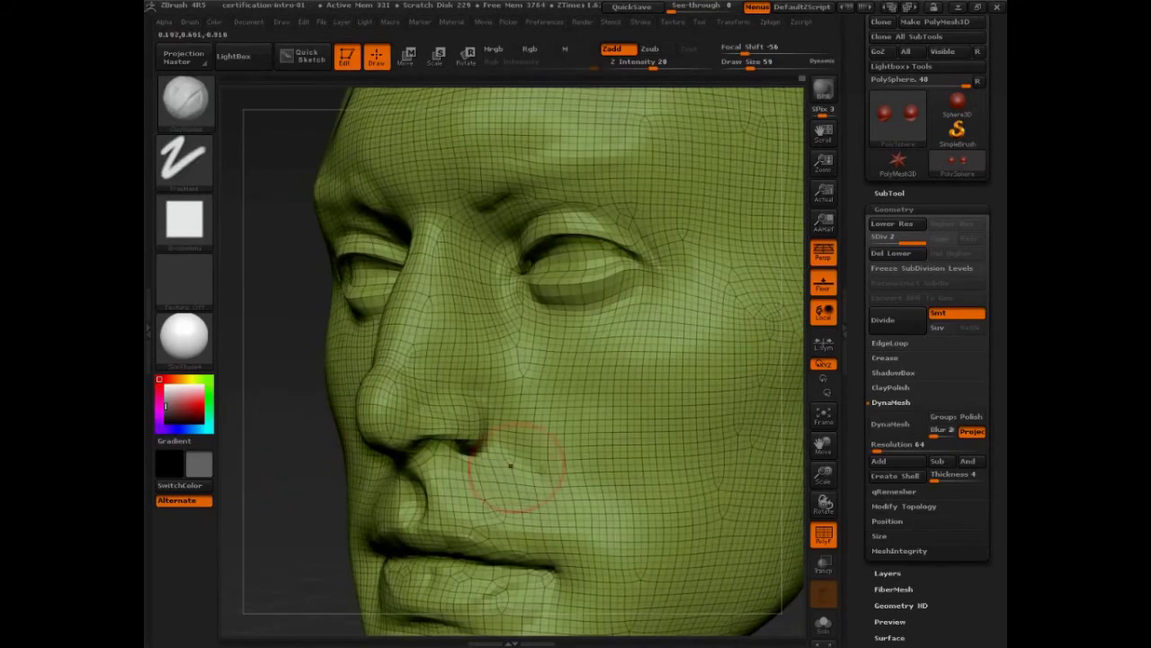
{"action": "left_click", "coordinate": [824, 534]}
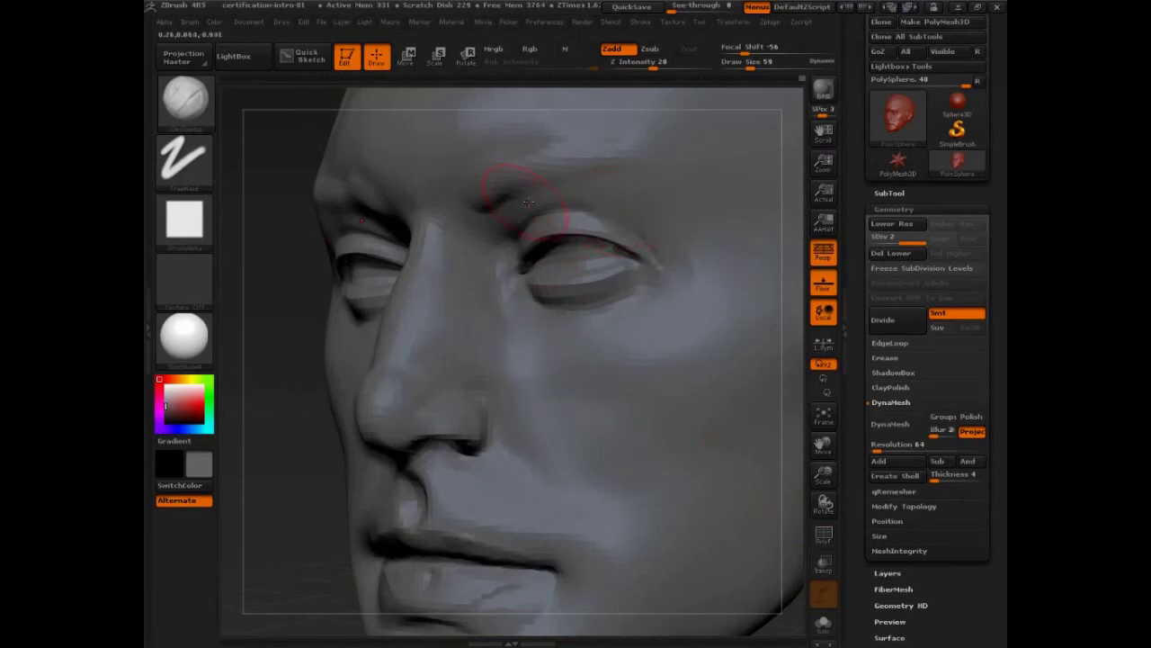
Step: Build up the skin folds between the upper eyelids and brows with ClayBuildup at draw size 42
{"action": "key", "text": "s"}
{"action": "mouse_move", "coordinate": [636, 227]}
{"action": "left_mouse_down"}
{"action": "mouse_move", "coordinate": [592, 218]}
{"action": "mouse_move", "coordinate": [621, 216]}
{"action": "mouse_move", "coordinate": [650, 241]}
{"action": "mouse_move", "coordinate": [551, 209]}
{"action": "mouse_move", "coordinate": [590, 190]}
{"action": "mouse_move", "coordinate": [576, 189]}
{"action": "mouse_move", "coordinate": [602, 222]}
{"action": "mouse_move", "coordinate": [649, 220]}
{"action": "left_mouse_up"}
{"action": "left_click_drag", "start_coordinate": [259, 366], "coordinate": [376, 370]}
{"action": "mouse_move", "coordinate": [617, 205]}
{"action": "left_mouse_down"}
{"action": "mouse_move", "coordinate": [642, 242]}
{"action": "mouse_move", "coordinate": [568, 212]}
{"action": "mouse_move", "coordinate": [495, 216]}
{"action": "mouse_move", "coordinate": [604, 198]}
{"action": "left_mouse_up"}
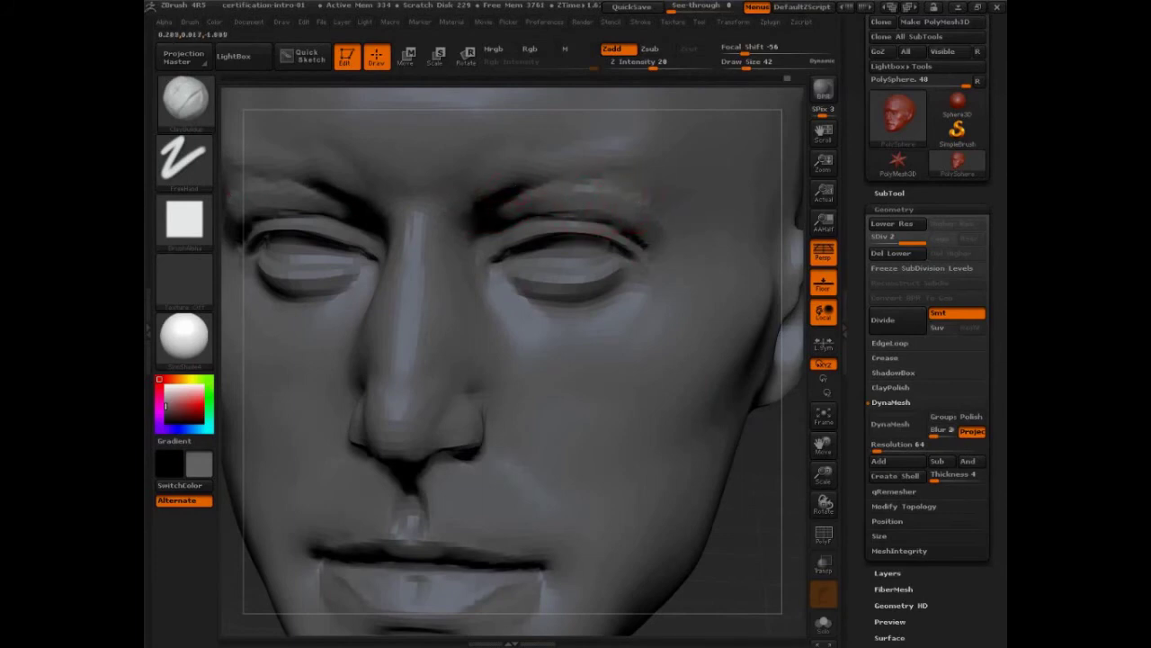
Step: Smooth the built-up clay between the upper eyelids and brows, working from draw size 72
{"action": "key", "text": "s"}
{"action": "left_click_drag", "start_coordinate": [466, 180], "coordinate": [474, 180]}
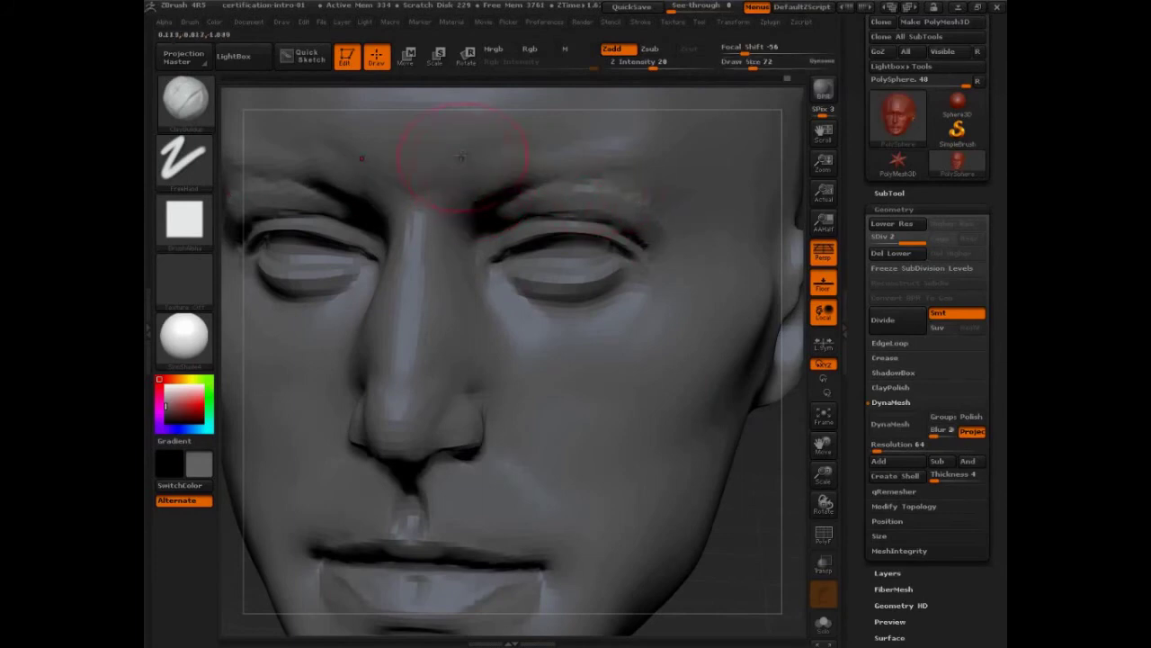
{"action": "key", "text": "shift"}
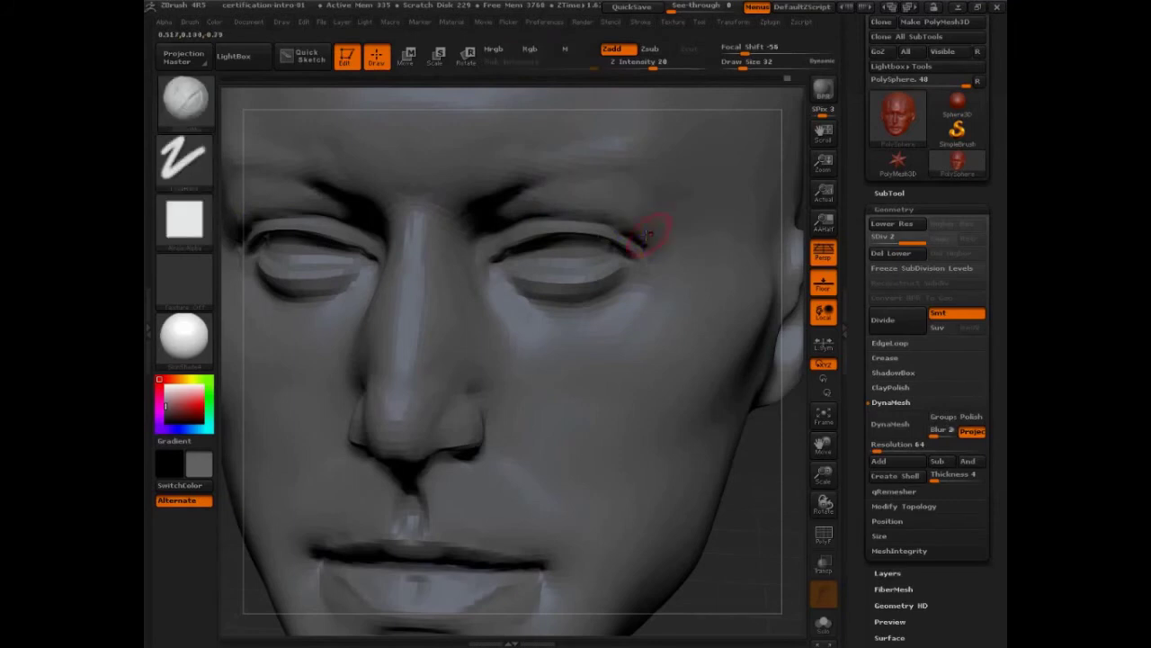
Step: Refine the upper eyelid folds from the inner to the outer eye corners with ClayBuildup at draw size 32
{"action": "left_click_drag", "start_coordinate": [541, 210], "coordinate": [524, 213]}
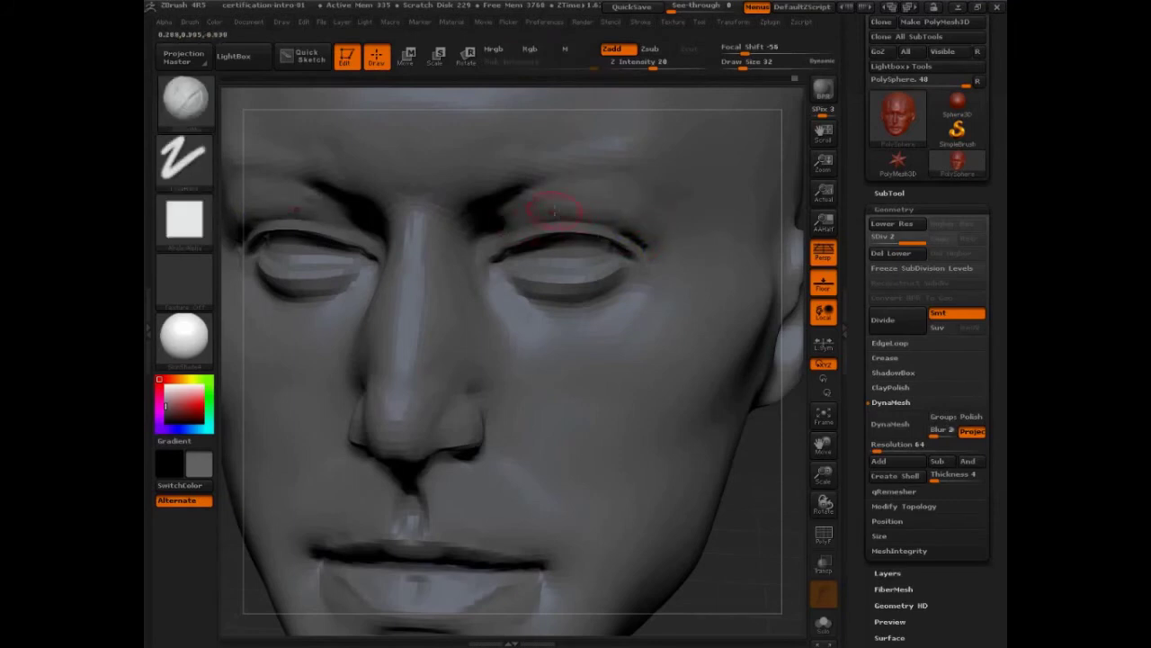
{"action": "left_click_drag", "start_coordinate": [613, 217], "coordinate": [641, 240]}
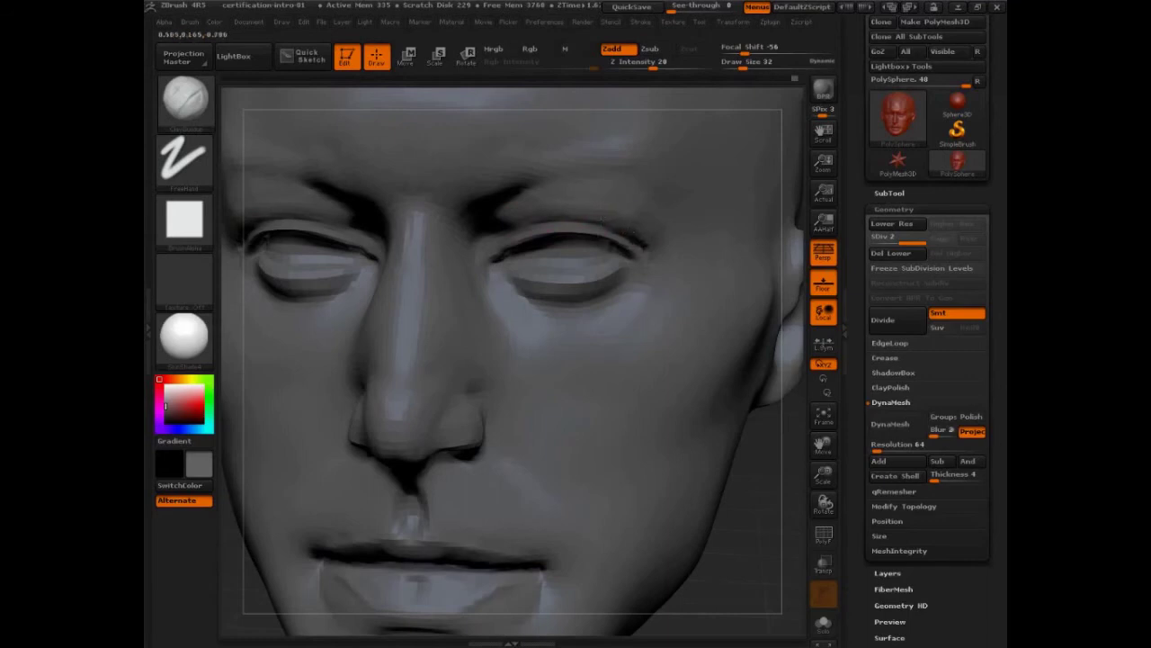
{"action": "left_click_drag", "start_coordinate": [526, 224], "coordinate": [637, 236]}
{"action": "left_click_drag", "start_coordinate": [513, 226], "coordinate": [559, 213]}
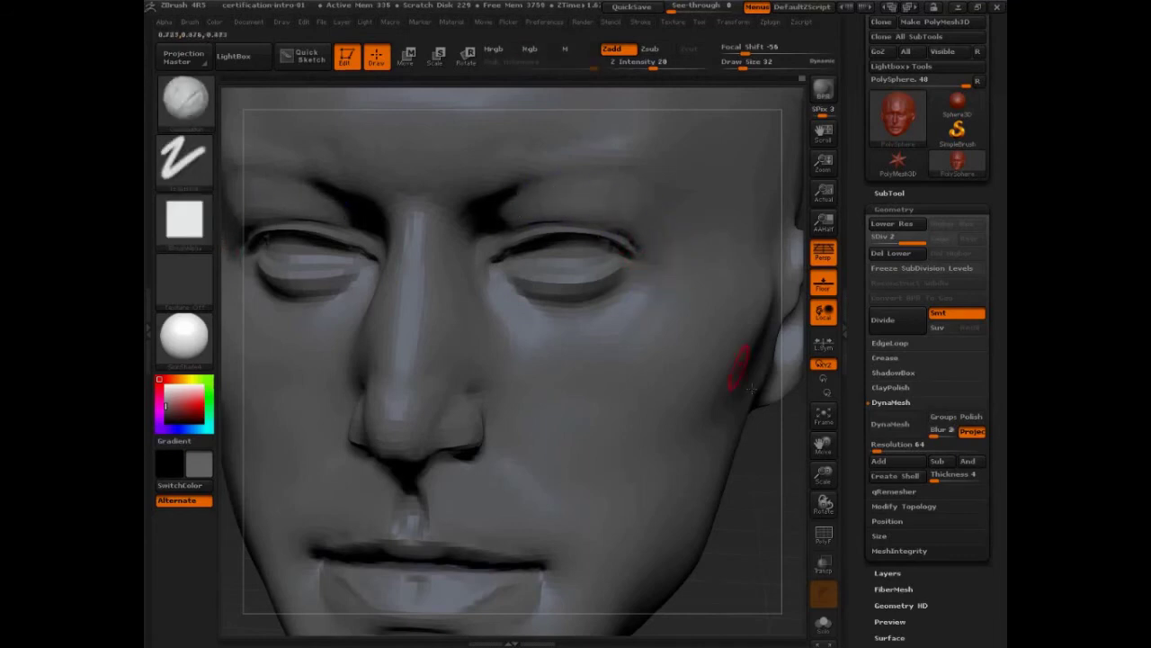
Step: Fill out the outer brow ridge from a three-quarter view with ClayBuildup at draw size 68
{"action": "mouse_move", "coordinate": [765, 522]}
{"action": "left_mouse_down", "text": "alt"}
{"action": "mouse_move", "coordinate": [733, 423]}
{"action": "mouse_move", "coordinate": [673, 419]}
{"action": "mouse_move", "coordinate": [761, 496]}
{"action": "left_mouse_up", "text": "alt"}
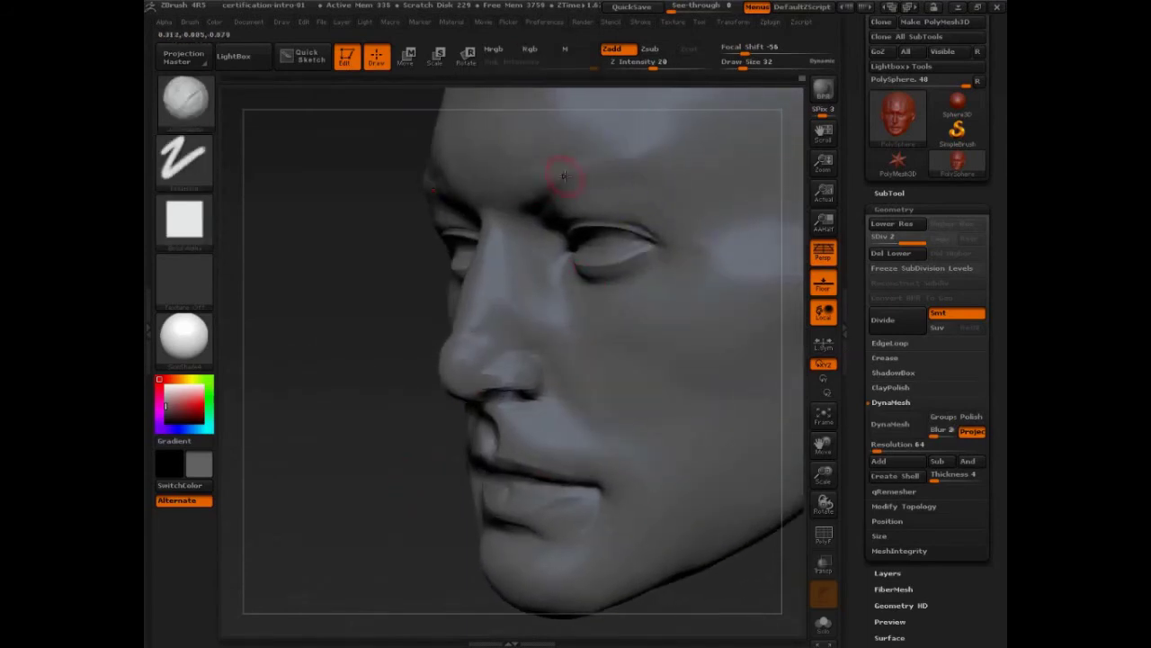
{"action": "key", "text": "s"}
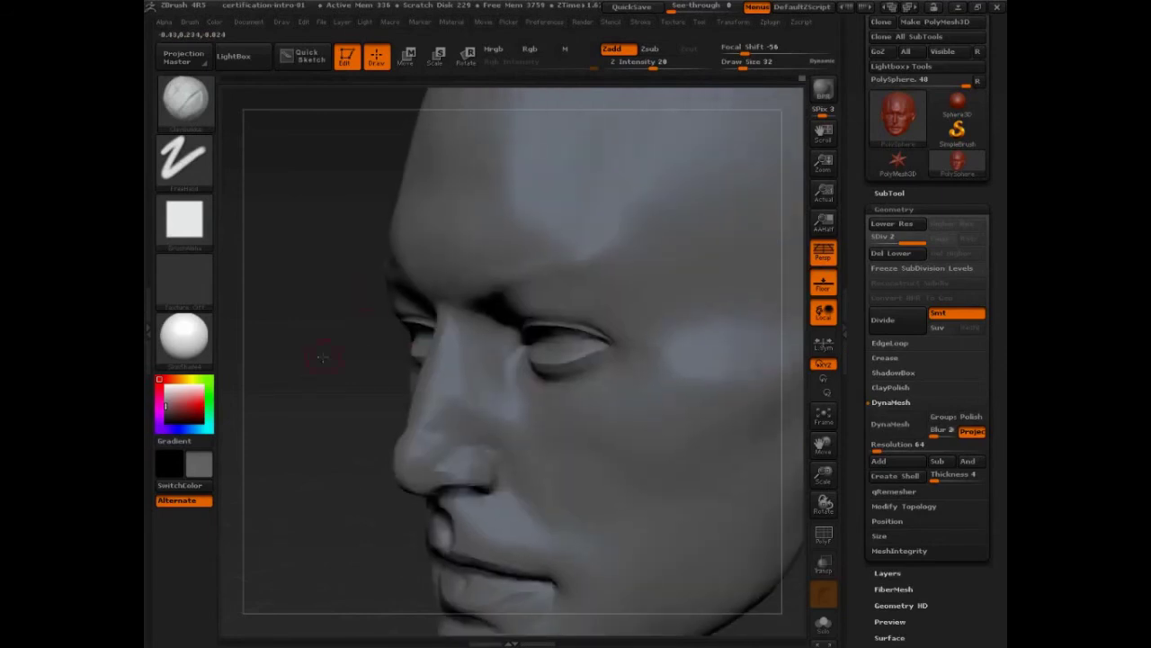
{"action": "key", "text": "s"}
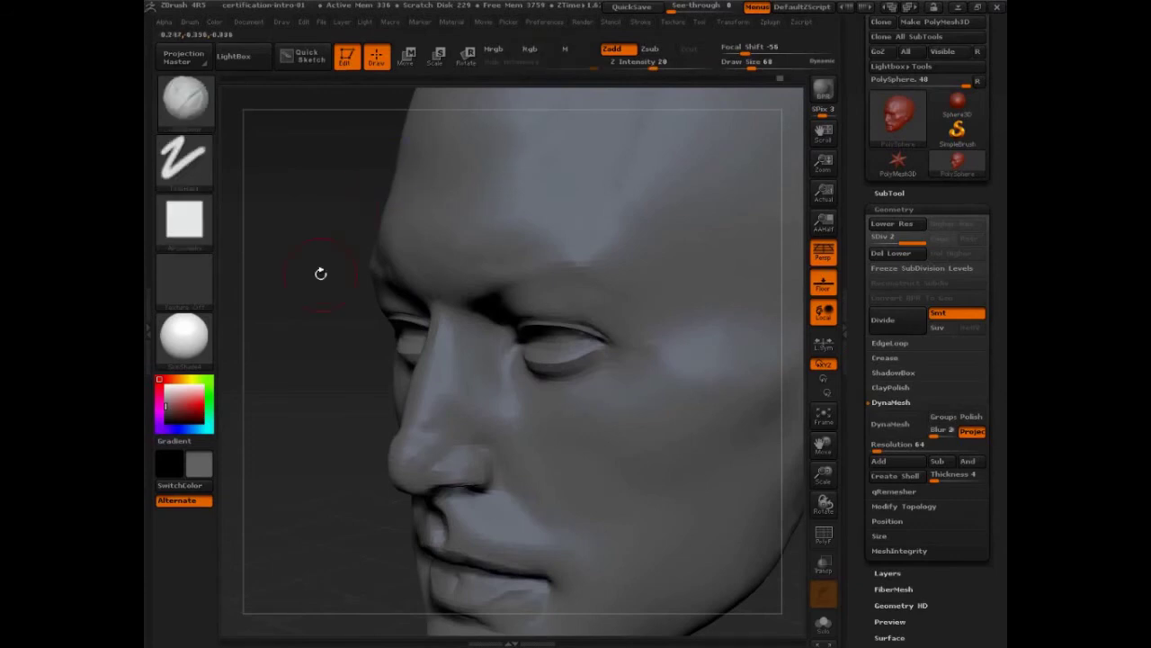
Step: Show the hidden eyeballs again inside the head
{"action": "left_click_drag", "start_coordinate": [318, 270], "coordinate": [327, 395]}
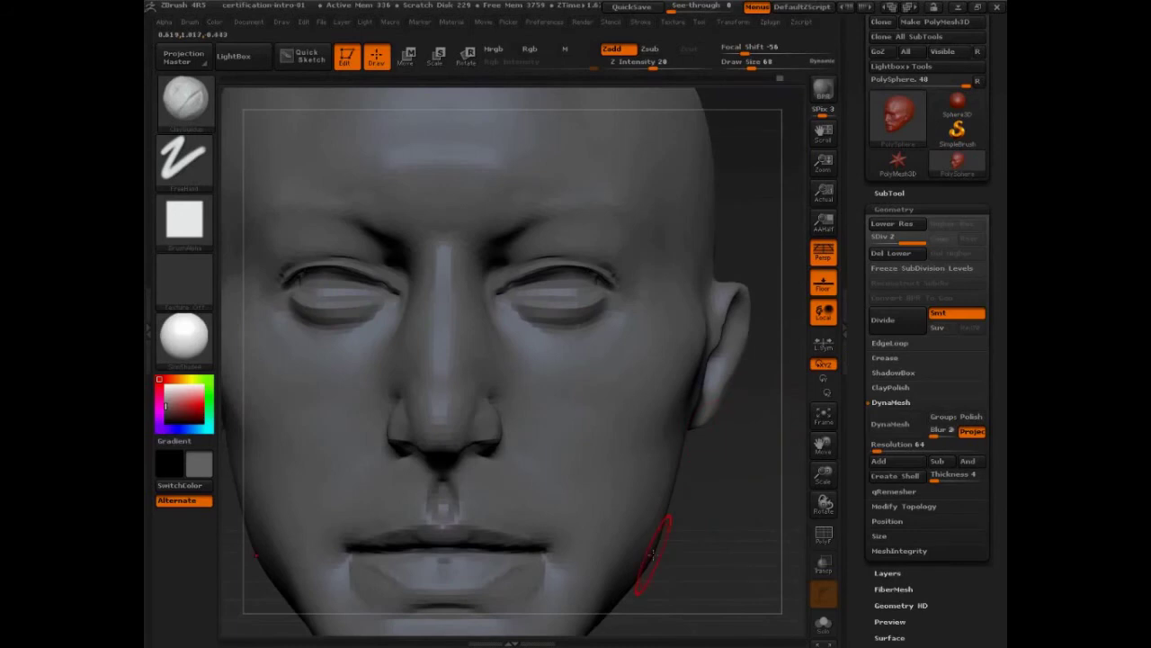
{"action": "key", "text": "ctrl+shift"}
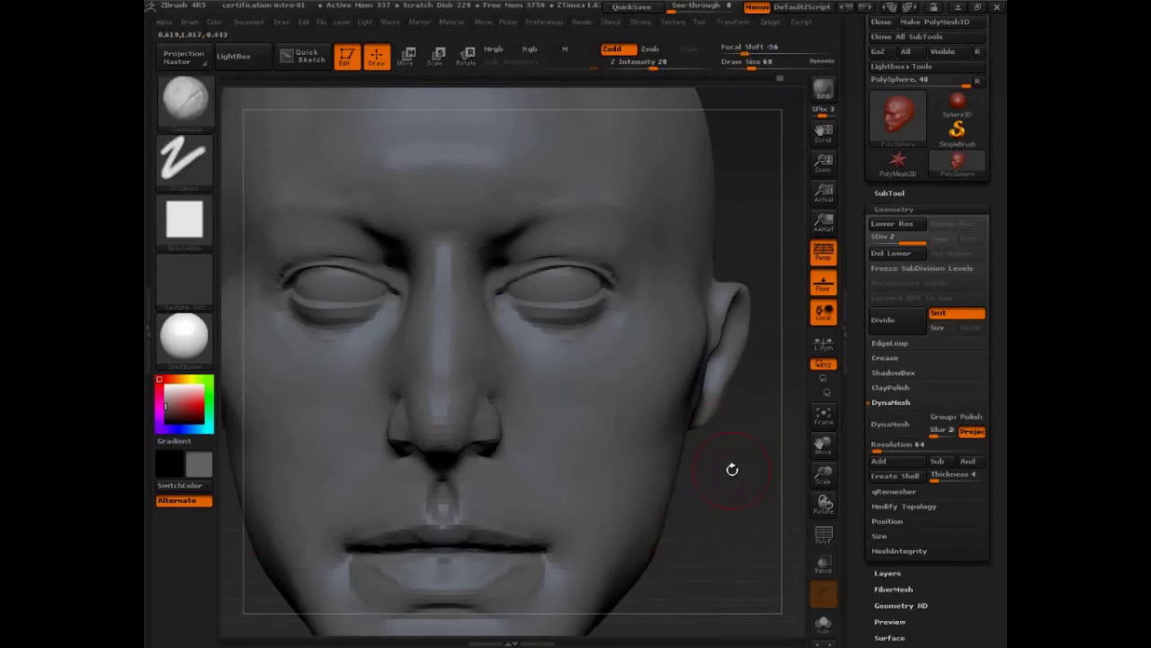
{"action": "mouse_move", "coordinate": [715, 540]}
{"action": "left_mouse_down", "text": "alt"}
{"action": "mouse_move", "coordinate": [678, 460]}
{"action": "mouse_move", "coordinate": [704, 403]}
{"action": "mouse_move", "coordinate": [678, 512]}
{"action": "mouse_move", "coordinate": [725, 520]}
{"action": "left_mouse_up", "text": "alt"}
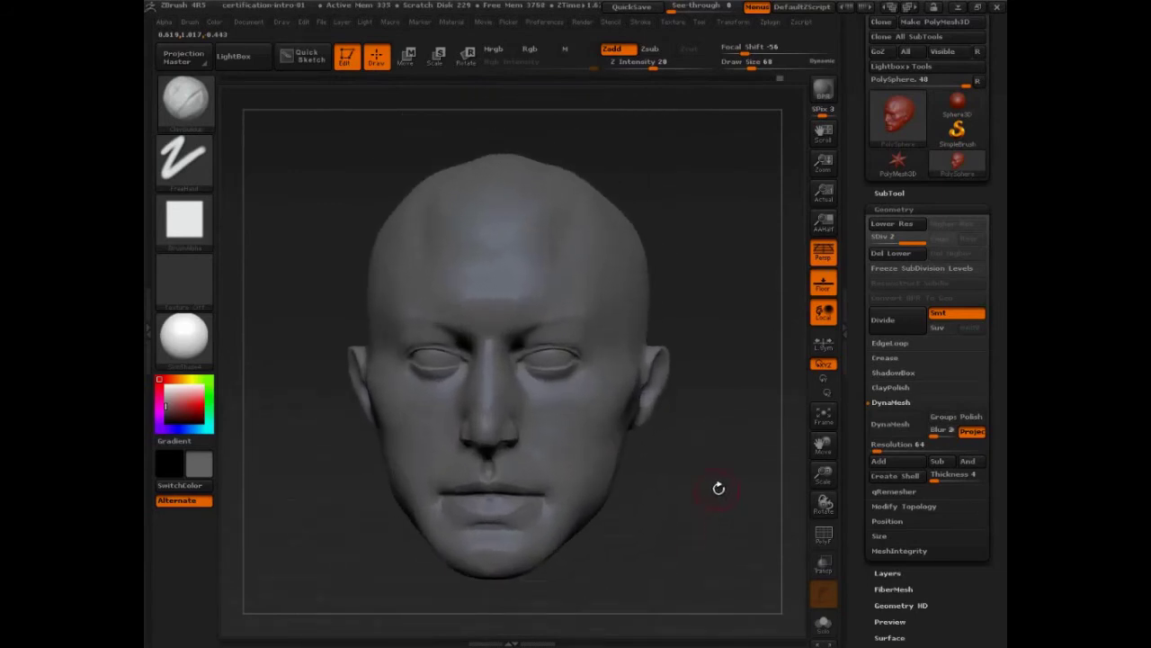
Step: Smooth the crown and sides of the skull on subdivision level 1 at draw size 181, and return to level 2
{"action": "key", "text": "s"}
{"action": "left_click_drag", "start_coordinate": [755, 457], "coordinate": [732, 493]}
{"action": "key", "text": "s"}
{"action": "left_click_drag", "start_coordinate": [581, 193], "coordinate": [599, 194]}
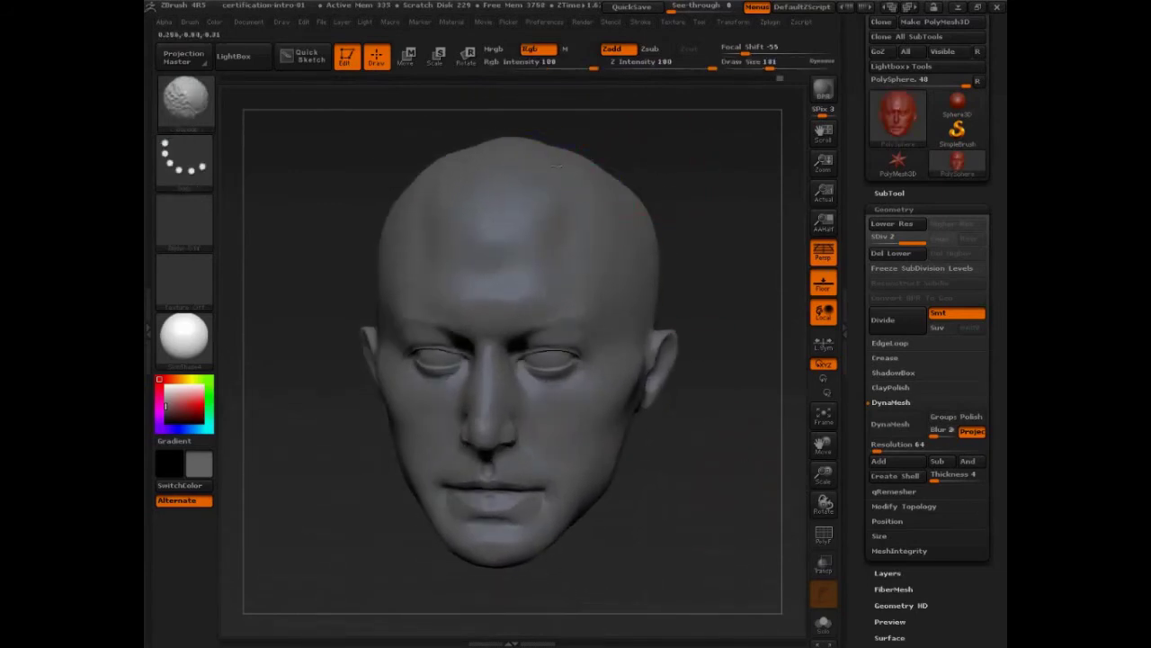
{"action": "key", "text": "shift+d"}
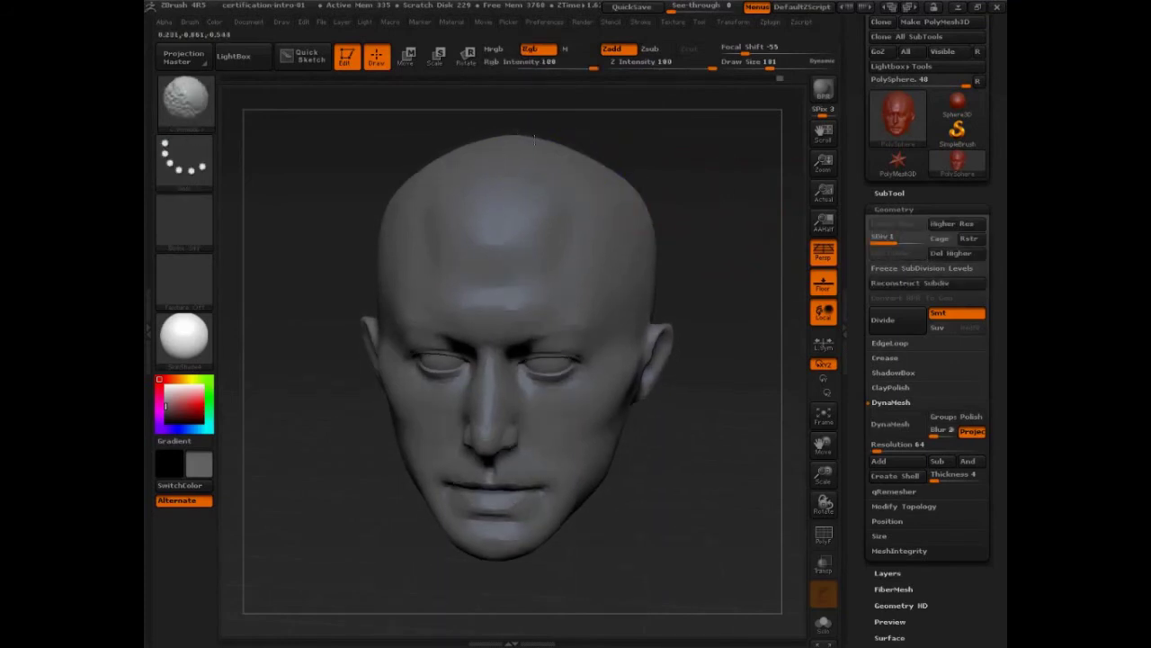
{"action": "left_click_drag", "start_coordinate": [738, 187], "coordinate": [674, 177], "text": "shift"}
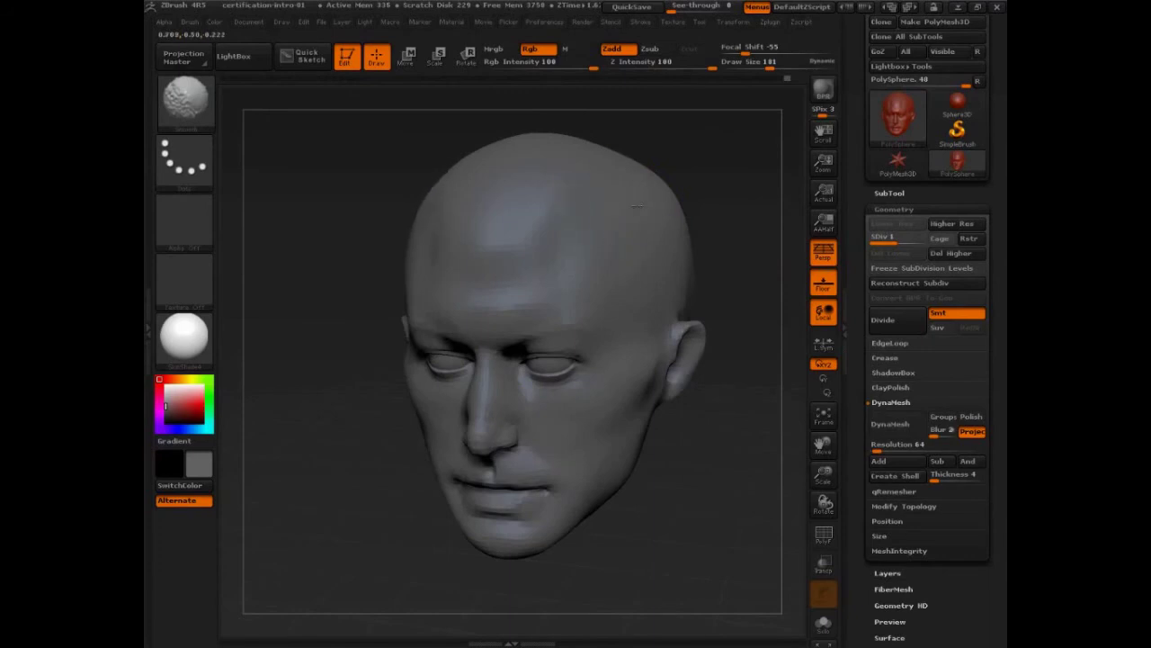
{"action": "mouse_move", "coordinate": [720, 486]}
{"action": "left_mouse_down"}
{"action": "mouse_move", "coordinate": [756, 475]}
{"action": "mouse_move", "coordinate": [763, 486]}
{"action": "mouse_move", "coordinate": [728, 497]}
{"action": "mouse_move", "coordinate": [743, 557]}
{"action": "left_mouse_up"}
{"action": "left_click", "coordinate": [943, 232]}
Step: Isolate the eyeballs to set the draw size to 32, and bring the whole head back into view
{"action": "key", "text": "s"}
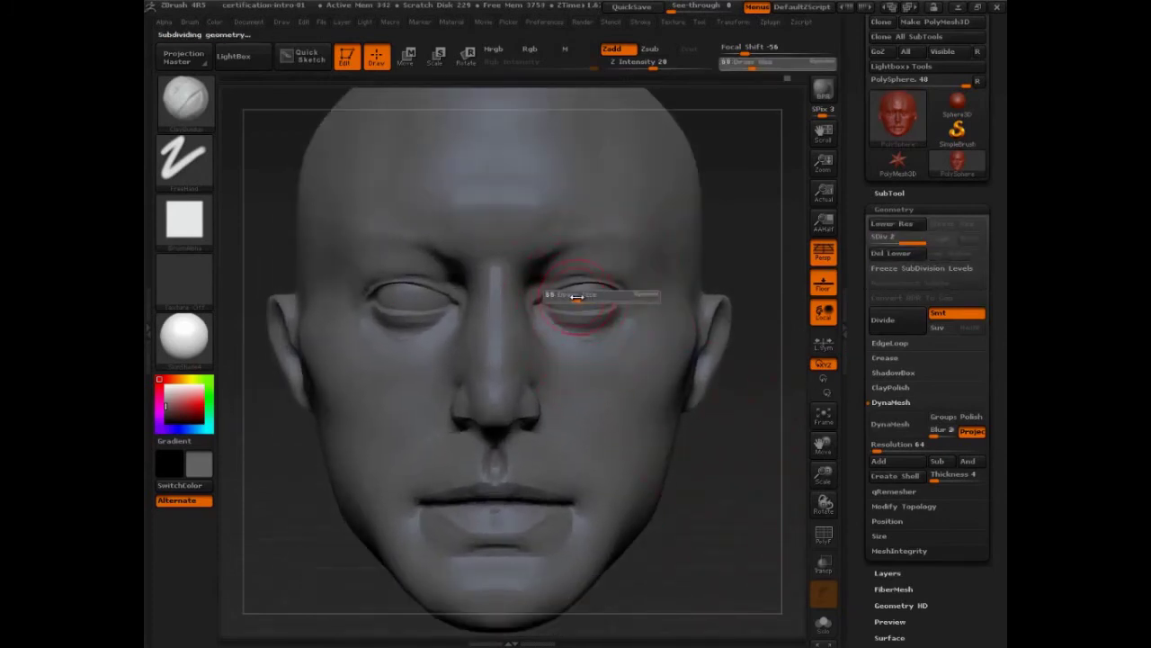
{"action": "left_click_drag", "start_coordinate": [576, 296], "coordinate": [571, 297]}
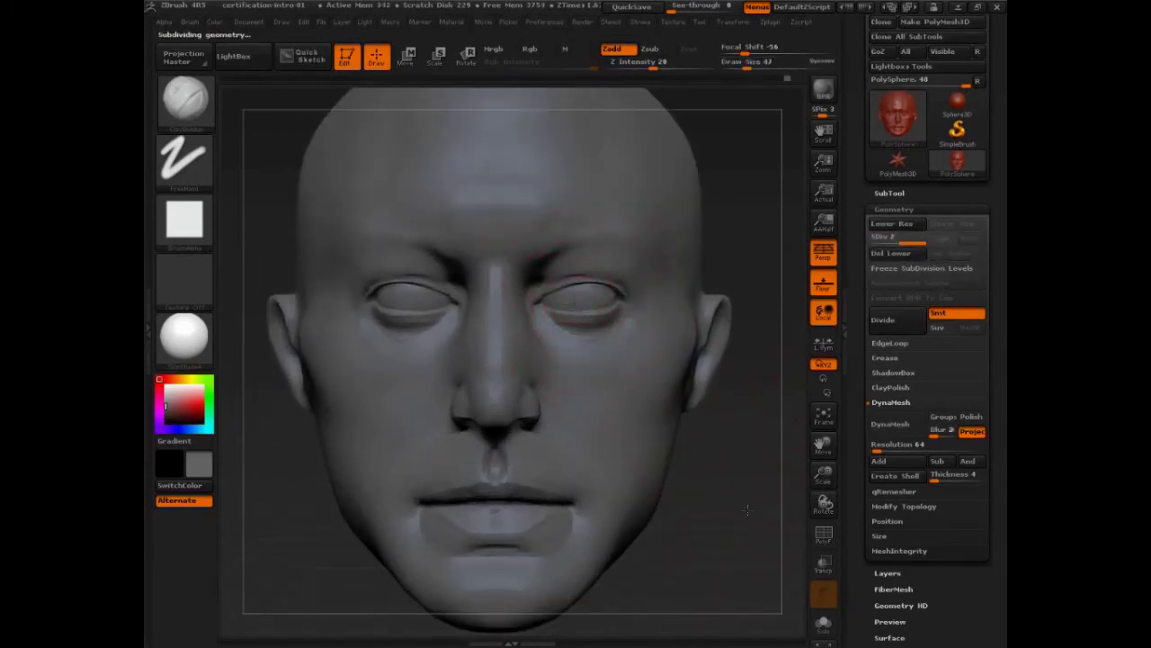
{"action": "mouse_move", "coordinate": [747, 504]}
{"action": "left_mouse_down", "text": "alt"}
{"action": "mouse_move", "coordinate": [753, 527]}
{"action": "mouse_move", "coordinate": [753, 506]}
{"action": "left_mouse_up", "text": "alt"}
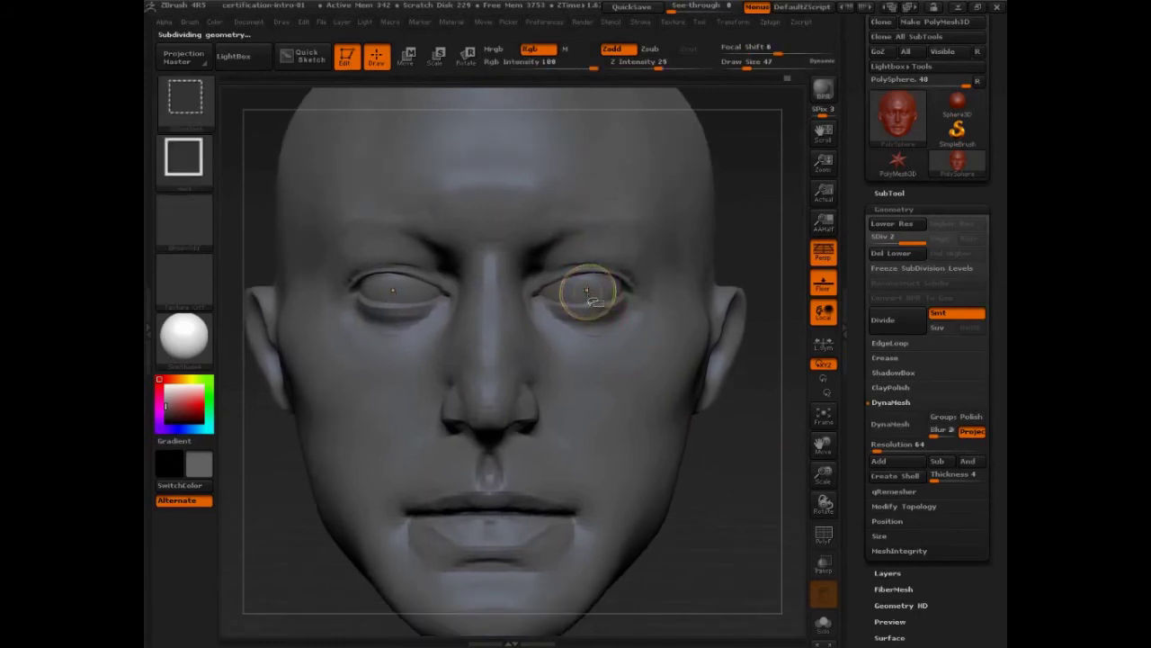
{"action": "left_click", "coordinate": [586, 295], "text": "ctrl+shift"}
{"action": "key", "text": "s"}
{"action": "left_click_drag", "start_coordinate": [585, 288], "coordinate": [578, 288]}
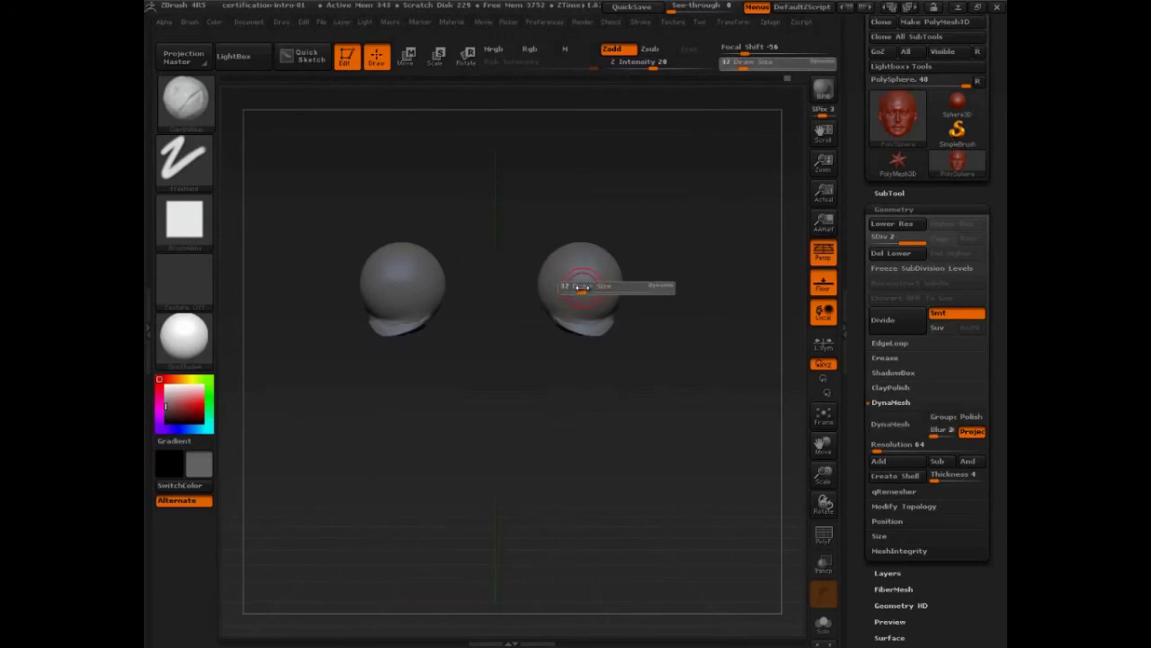
{"action": "left_click", "coordinate": [720, 238], "text": "ctrl+shift"}
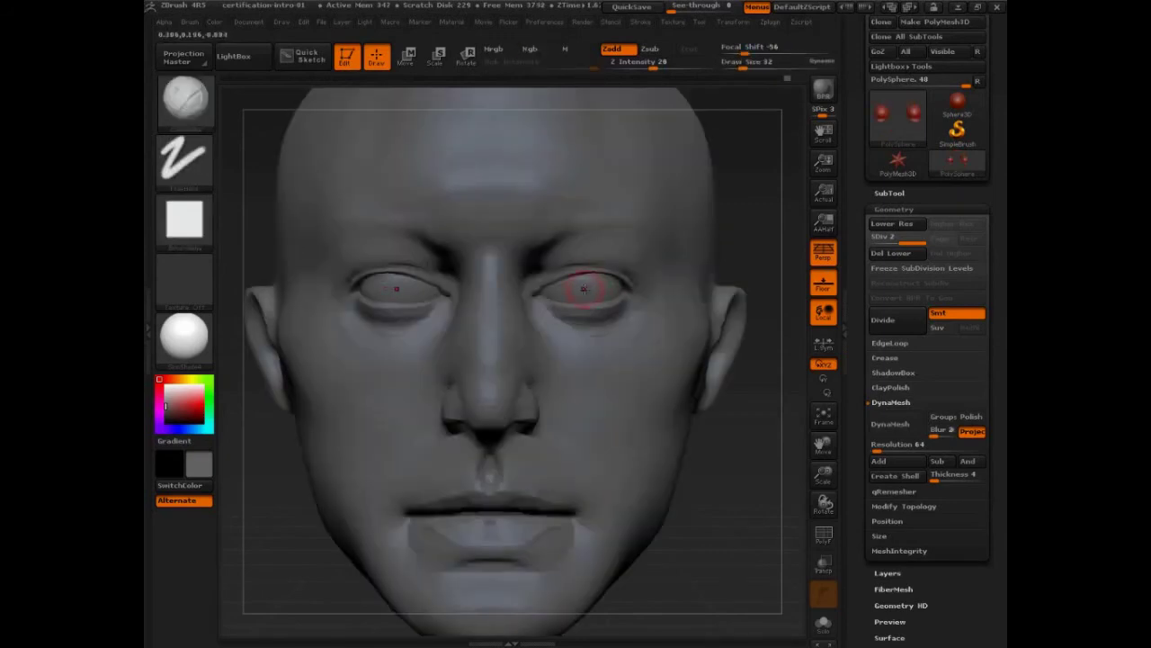
Step: Isolate the eyeballs and indent a round iris at draw size 32 and a smaller pupil at draw size 14 in each
{"action": "left_click", "coordinate": [584, 288], "text": "ctrl+shift"}
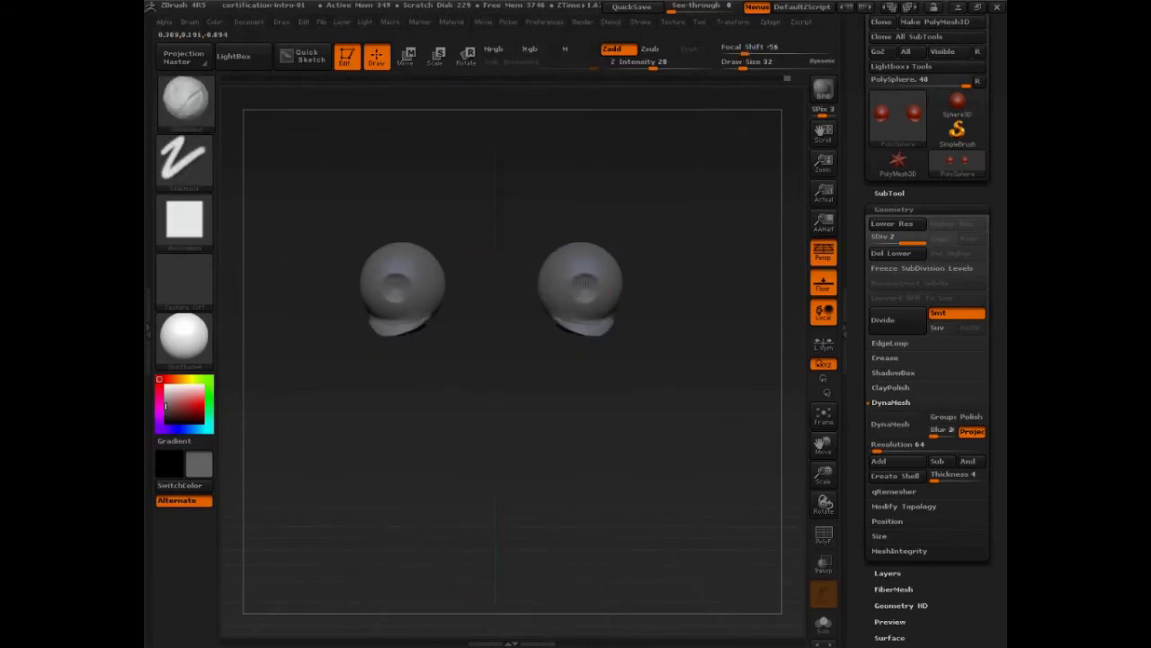
{"action": "key", "text": "s"}
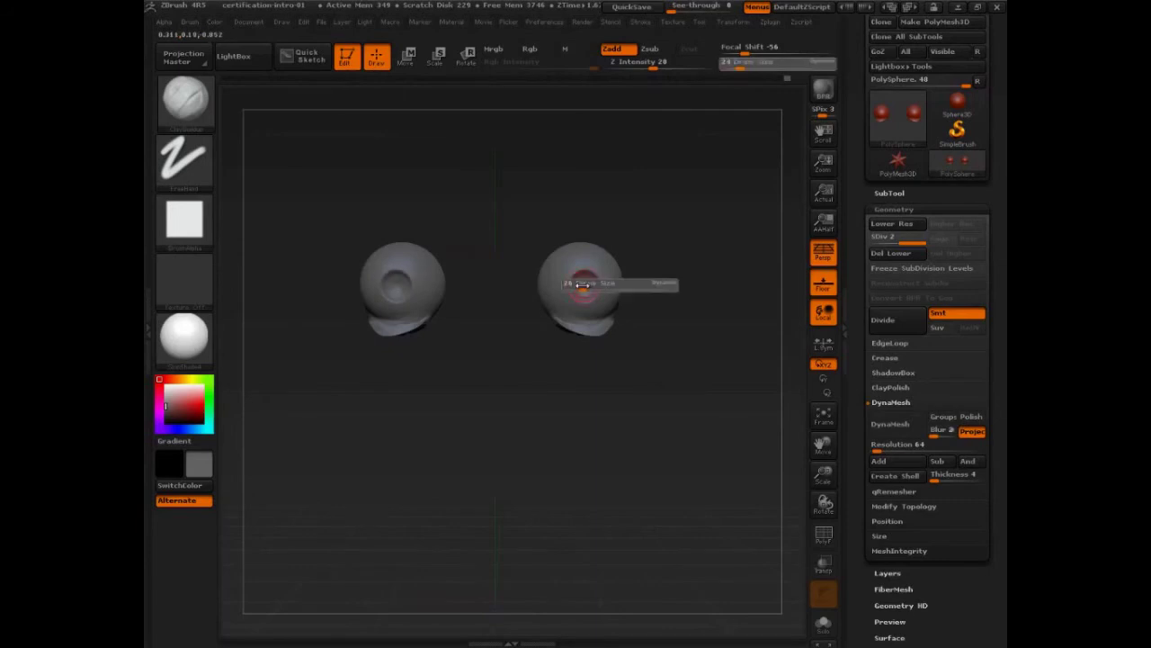
{"action": "key", "text": "Return"}
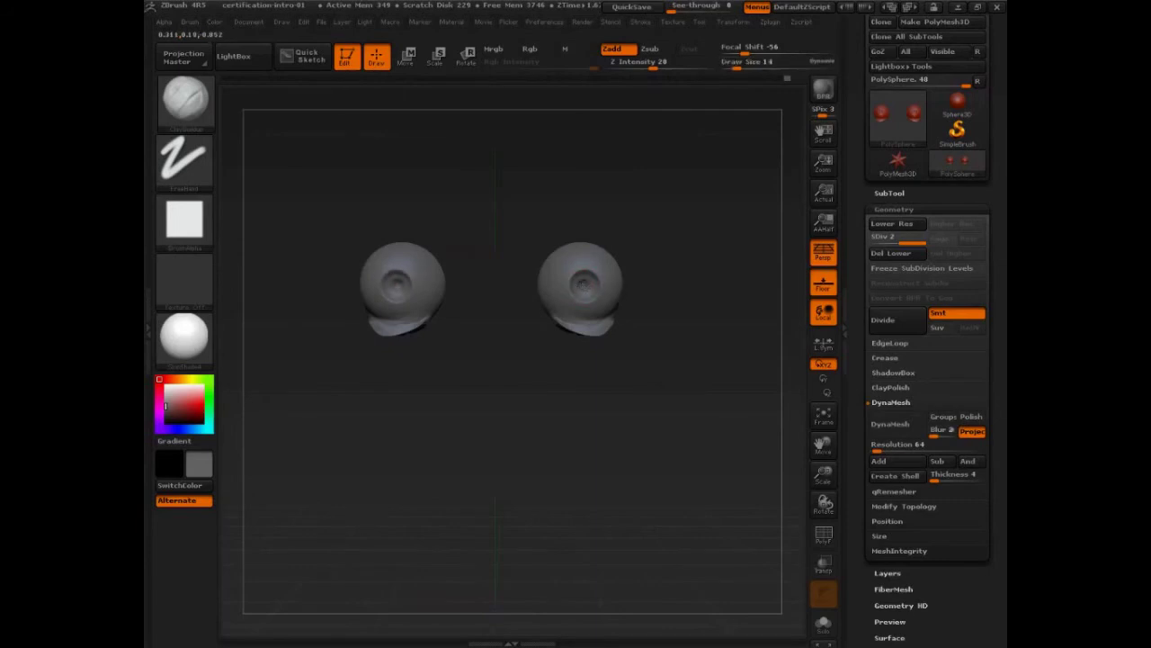
Step: Bring the whole head back into view and sketch temporary arrows from both irises outward and down to mark the gaze direction
{"action": "left_click", "coordinate": [668, 262], "text": "ctrl+shift"}
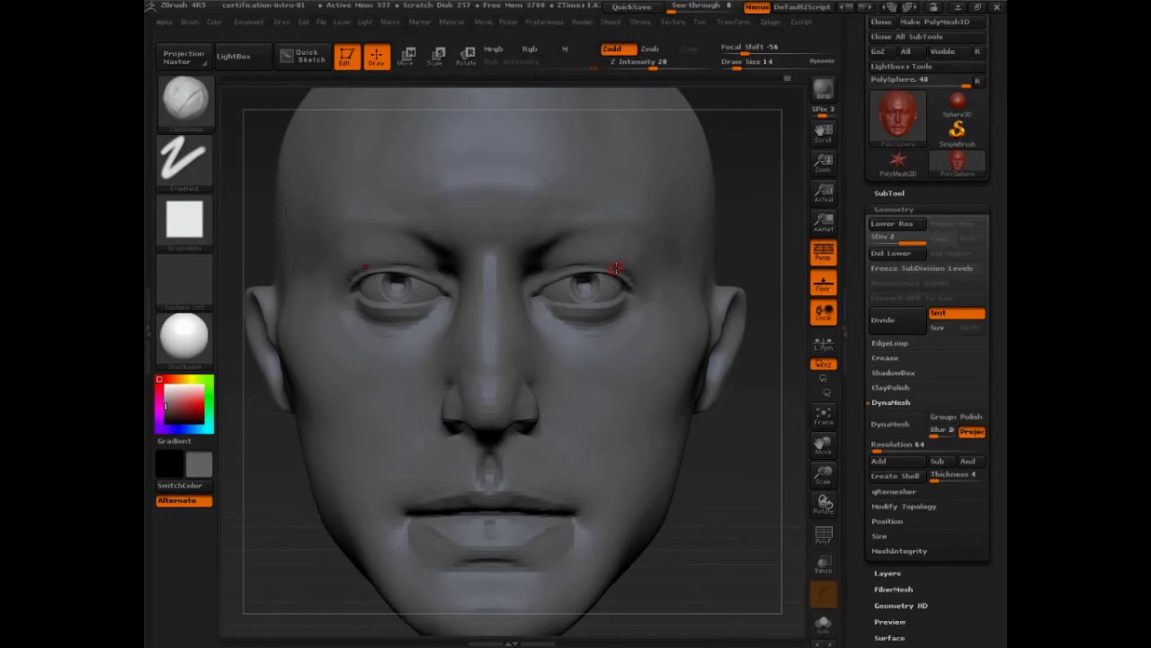
{"action": "key", "text": "ctrl+shift+d"}
{"action": "left_click_drag", "start_coordinate": [399, 285], "coordinate": [278, 382]}
{"action": "left_click_drag", "start_coordinate": [286, 357], "coordinate": [292, 388]}
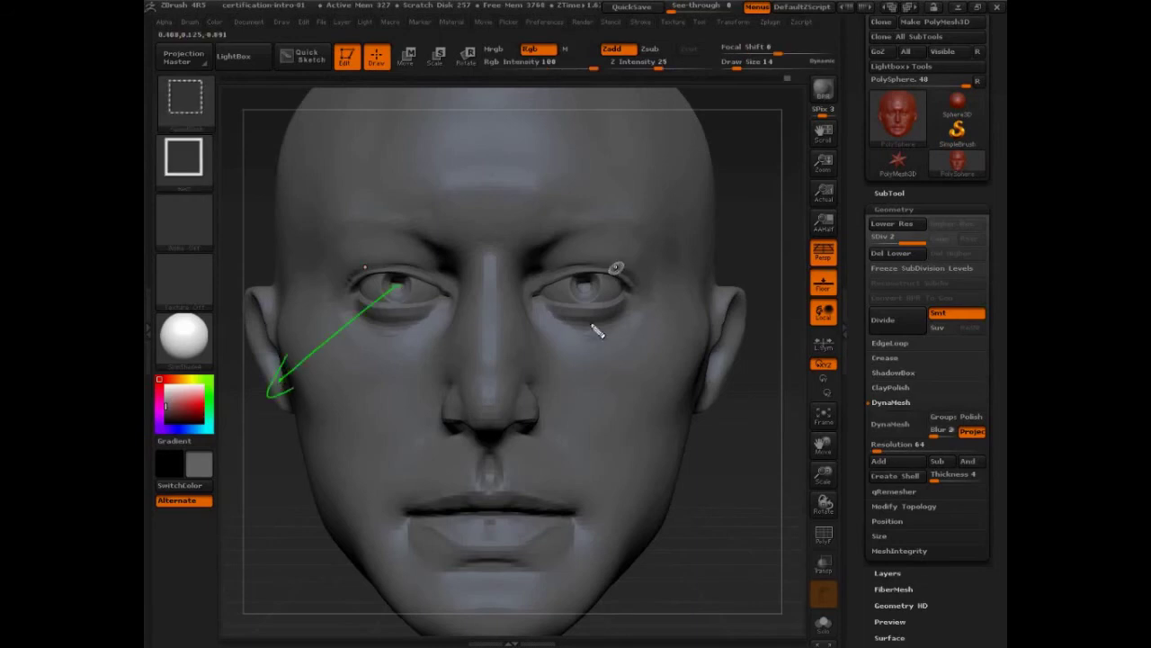
{"action": "mouse_move", "coordinate": [583, 284]}
{"action": "left_mouse_down"}
{"action": "mouse_move", "coordinate": [750, 437]}
{"action": "mouse_move", "coordinate": [677, 435]}
{"action": "left_mouse_up"}
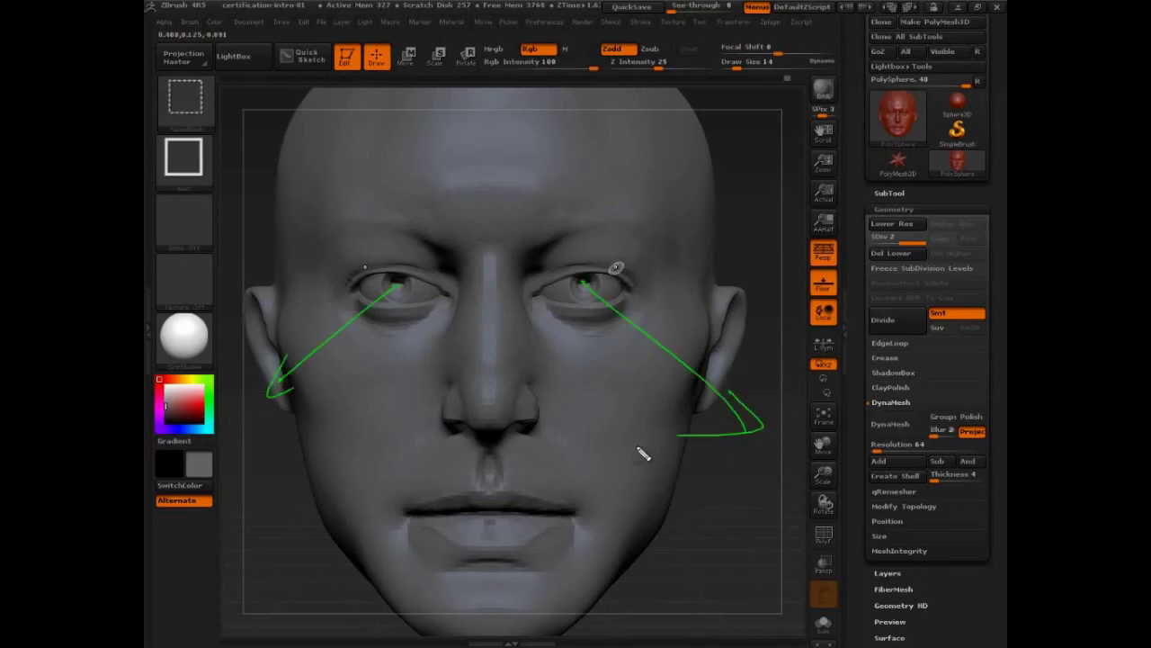
{"action": "key", "text": "Escape"}
Step: Mask the head topologically so only the eyeballs stay free, and place a vertical Rotate transpose line upward from one eyeball's centre
{"action": "mouse_move", "coordinate": [707, 485]}
{"action": "left_mouse_down", "text": "alt"}
{"action": "mouse_move", "coordinate": [740, 503]}
{"action": "mouse_move", "coordinate": [710, 411]}
{"action": "mouse_move", "coordinate": [697, 461]}
{"action": "mouse_move", "coordinate": [711, 538]}
{"action": "mouse_move", "coordinate": [764, 521]}
{"action": "mouse_move", "coordinate": [725, 518]}
{"action": "mouse_move", "coordinate": [746, 532]}
{"action": "mouse_move", "coordinate": [719, 514]}
{"action": "mouse_move", "coordinate": [753, 509]}
{"action": "mouse_move", "coordinate": [749, 518]}
{"action": "left_mouse_up", "text": "alt"}
{"action": "left_click", "coordinate": [472, 62]}
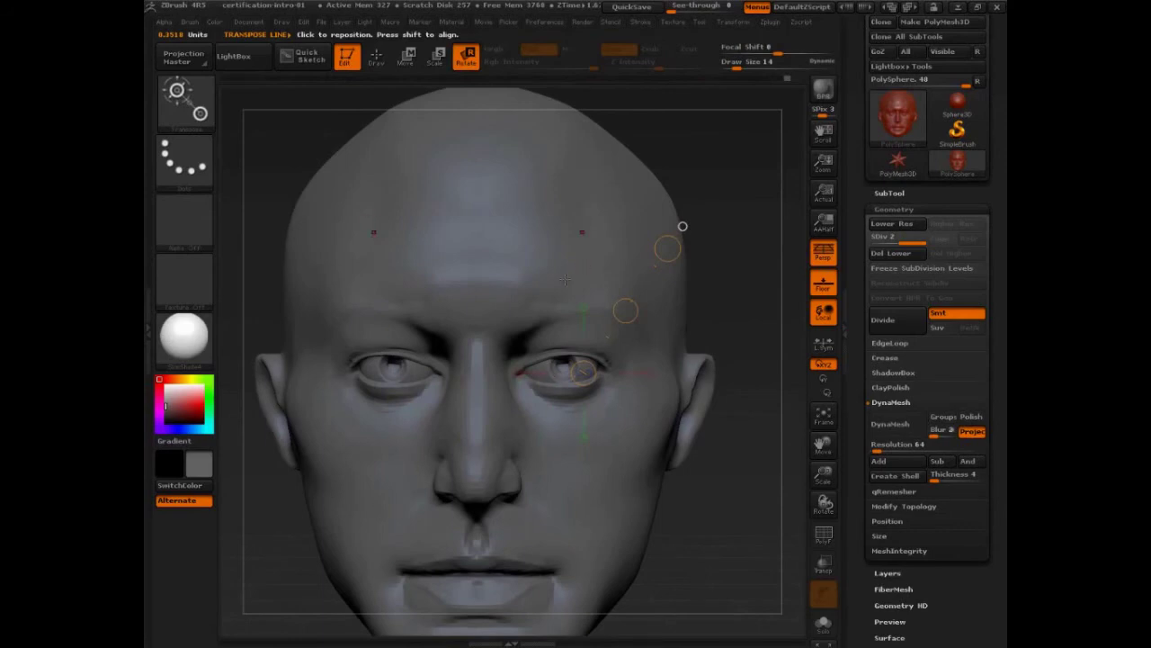
{"action": "left_click_drag", "start_coordinate": [544, 366], "coordinate": [663, 139], "text": "ctrl"}
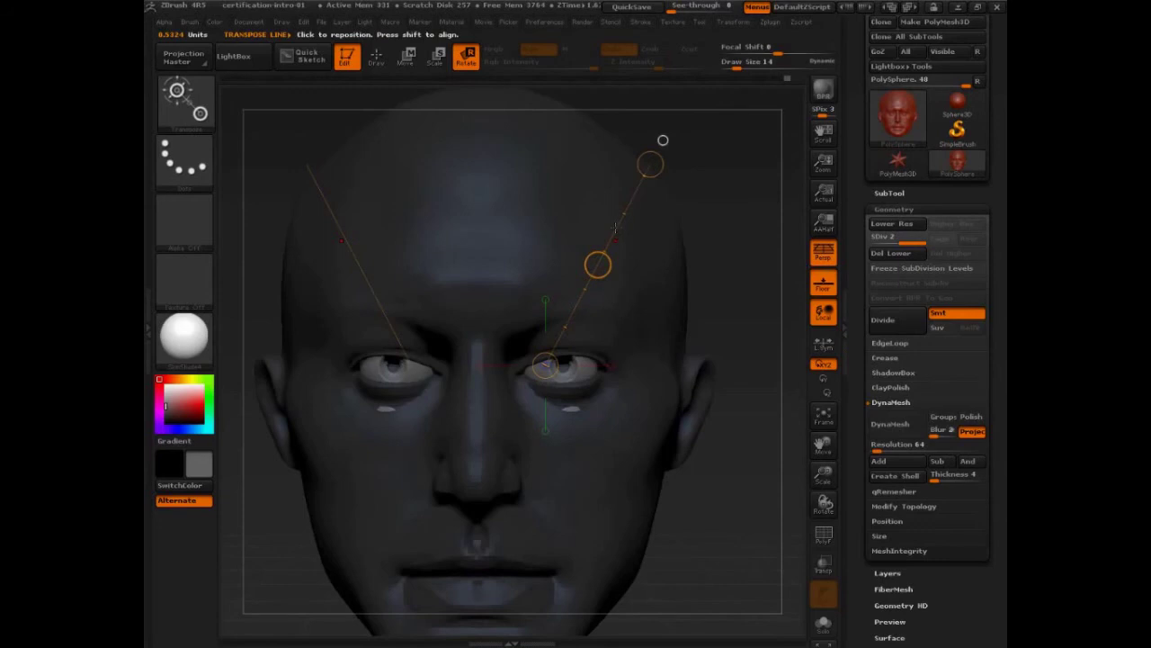
{"action": "left_click_drag", "start_coordinate": [619, 220], "coordinate": [811, 241]}
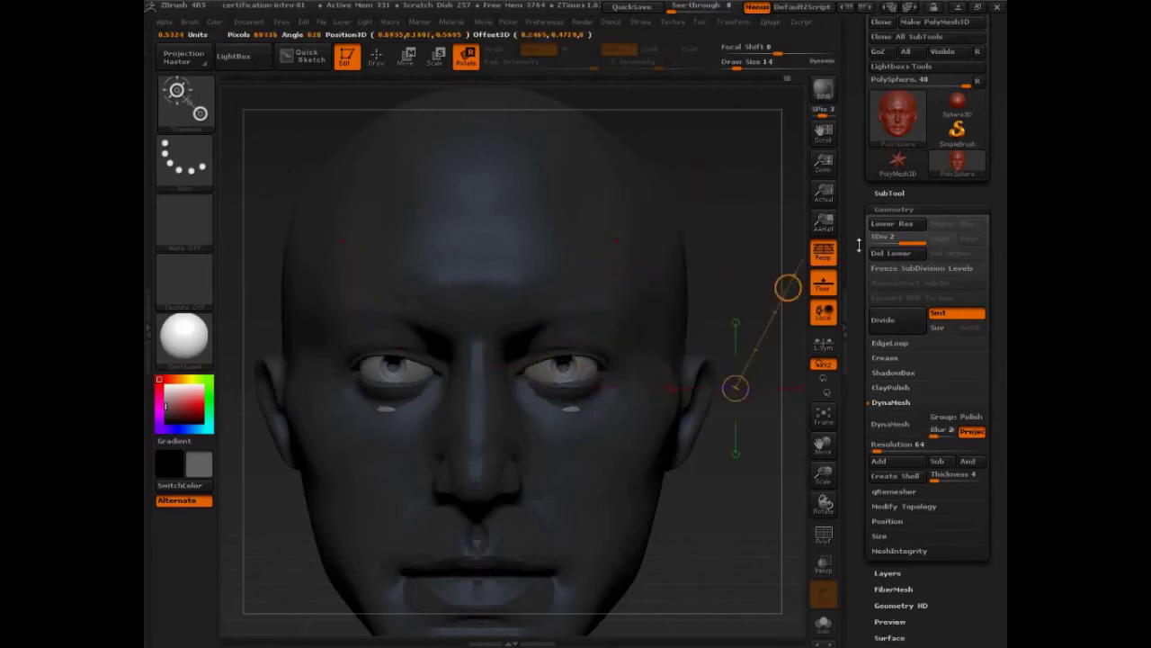
{"action": "left_click_drag", "start_coordinate": [563, 367], "coordinate": [563, 215], "text": "shift"}
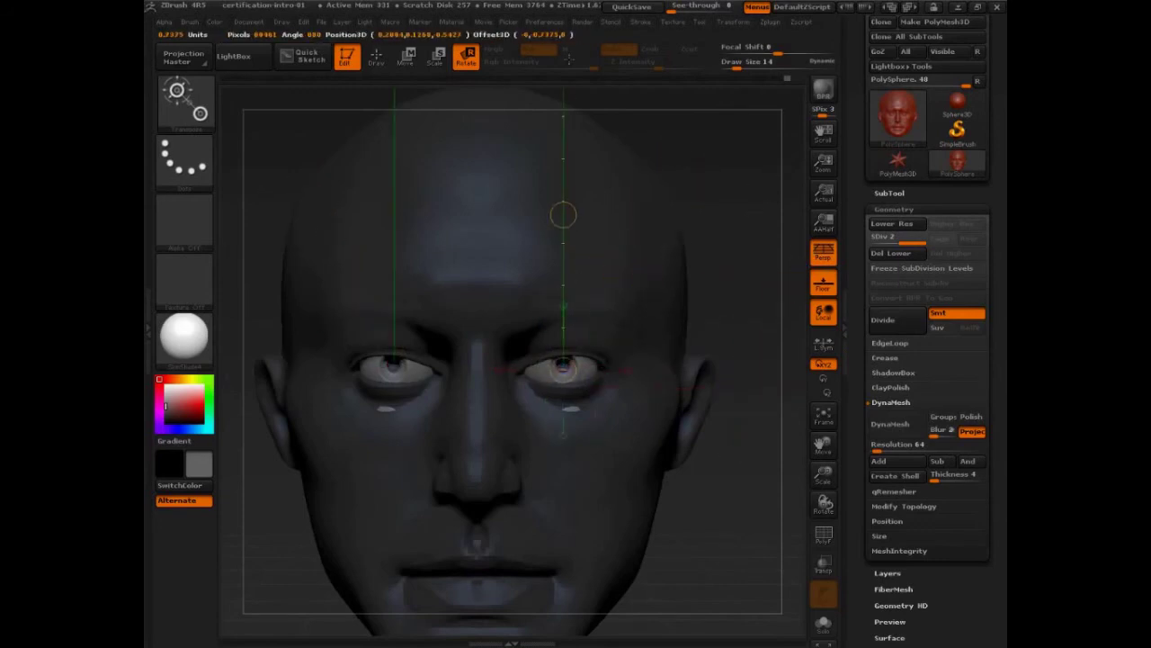
Step: Rotate both unmasked eyeballs with the transpose line to correct where they look
{"action": "left_click_drag", "start_coordinate": [753, 248], "coordinate": [681, 236]}
{"action": "left_click_drag", "start_coordinate": [563, 279], "coordinate": [581, 279]}
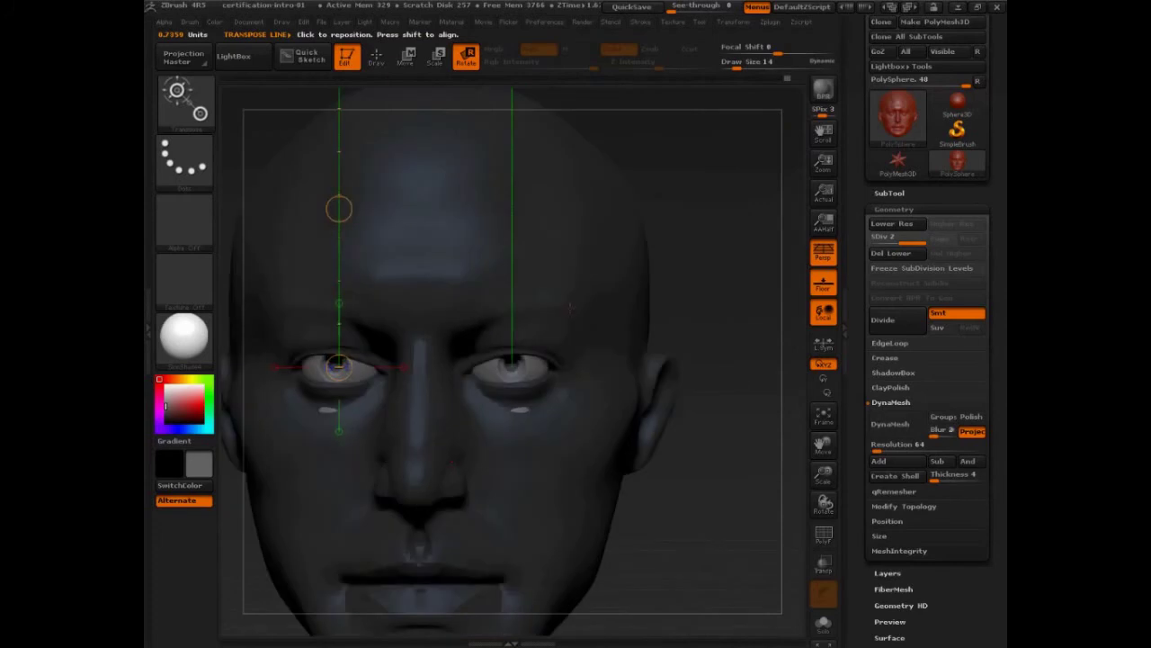
{"action": "left_click_drag", "start_coordinate": [339, 209], "coordinate": [513, 210]}
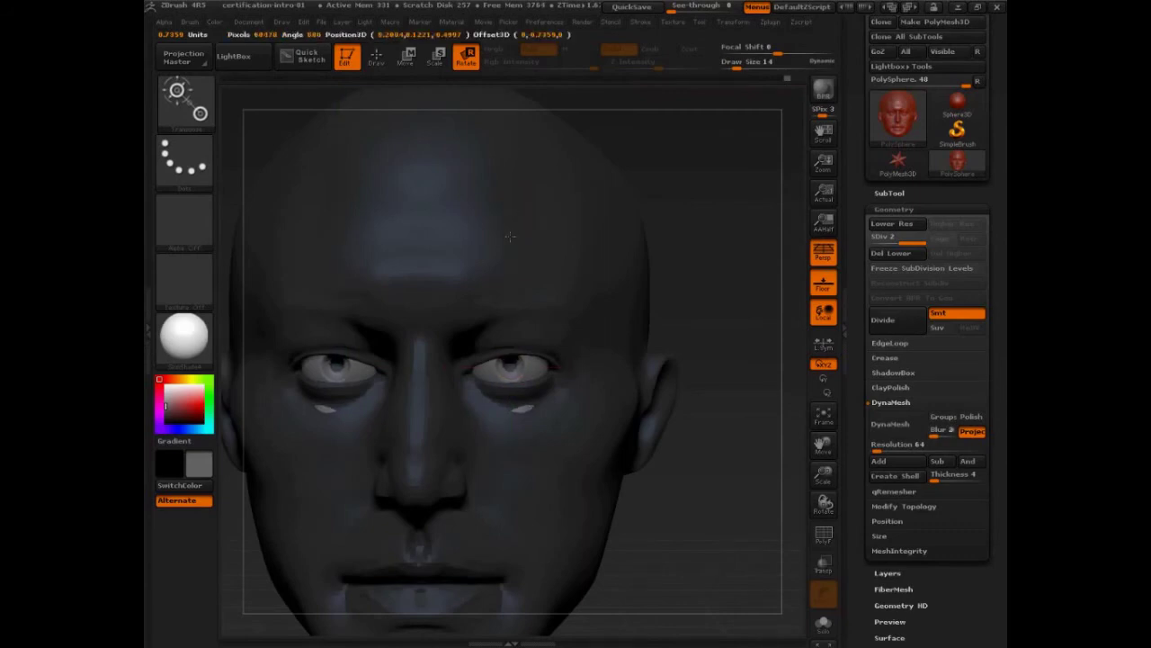
{"action": "left_click_drag", "start_coordinate": [510, 236], "coordinate": [512, 220]}
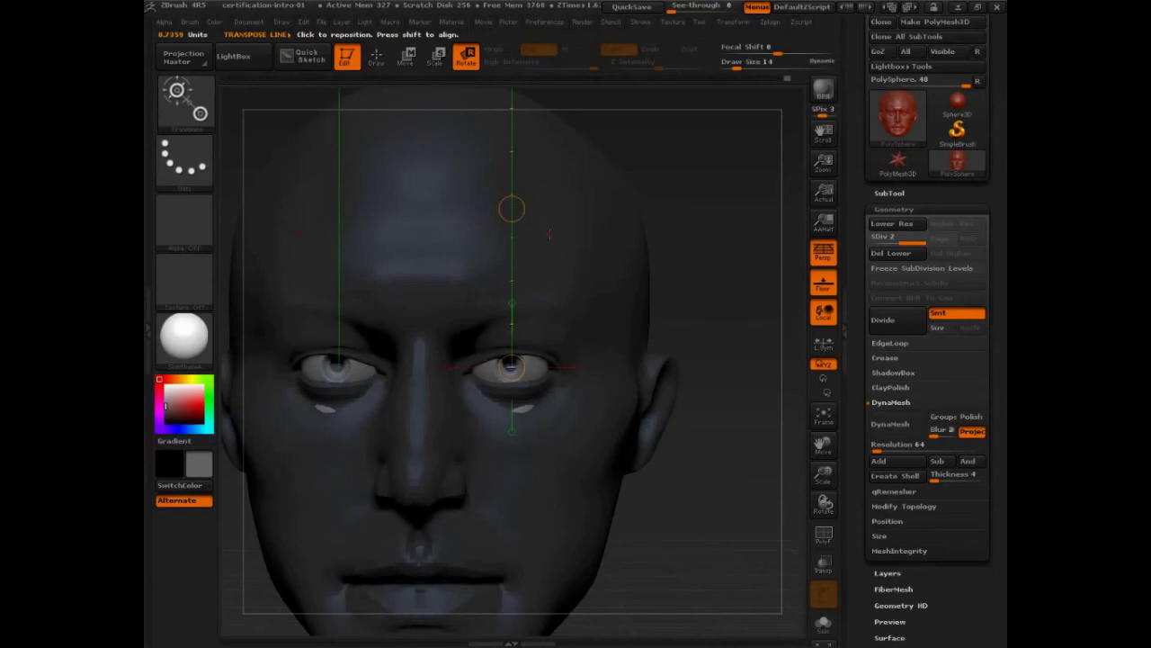
{"action": "left_click_drag", "start_coordinate": [678, 504], "coordinate": [738, 487], "text": "alt"}
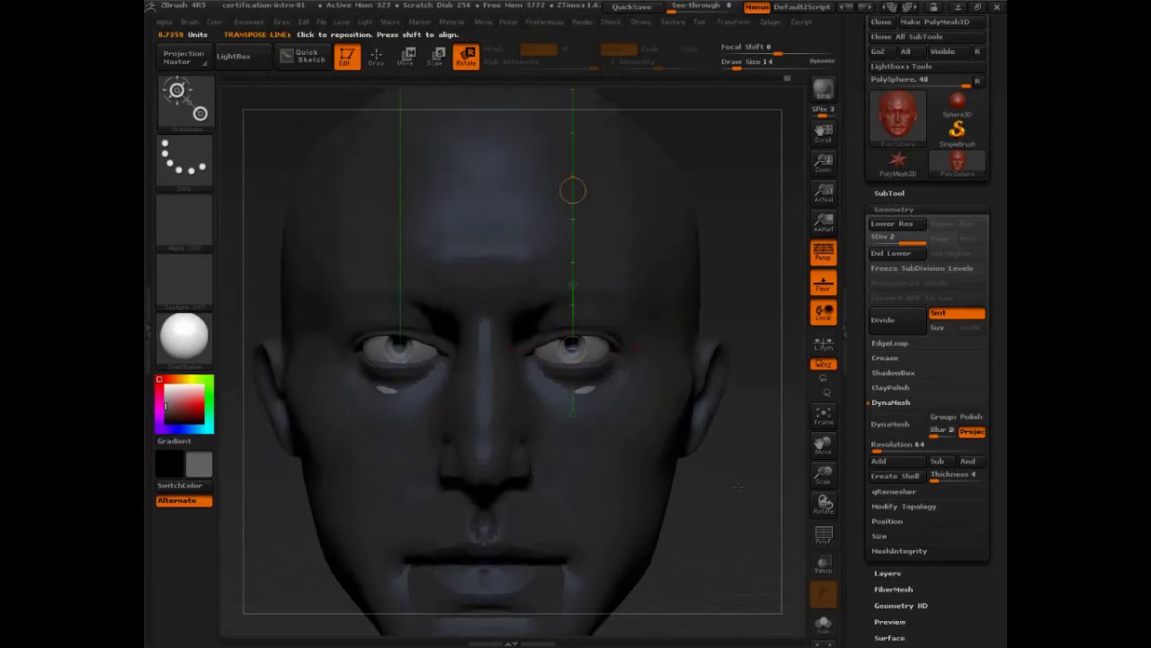
Step: Turn off the display of the mask shading on the head and quick-save the project
{"action": "left_click", "coordinate": [895, 209]}
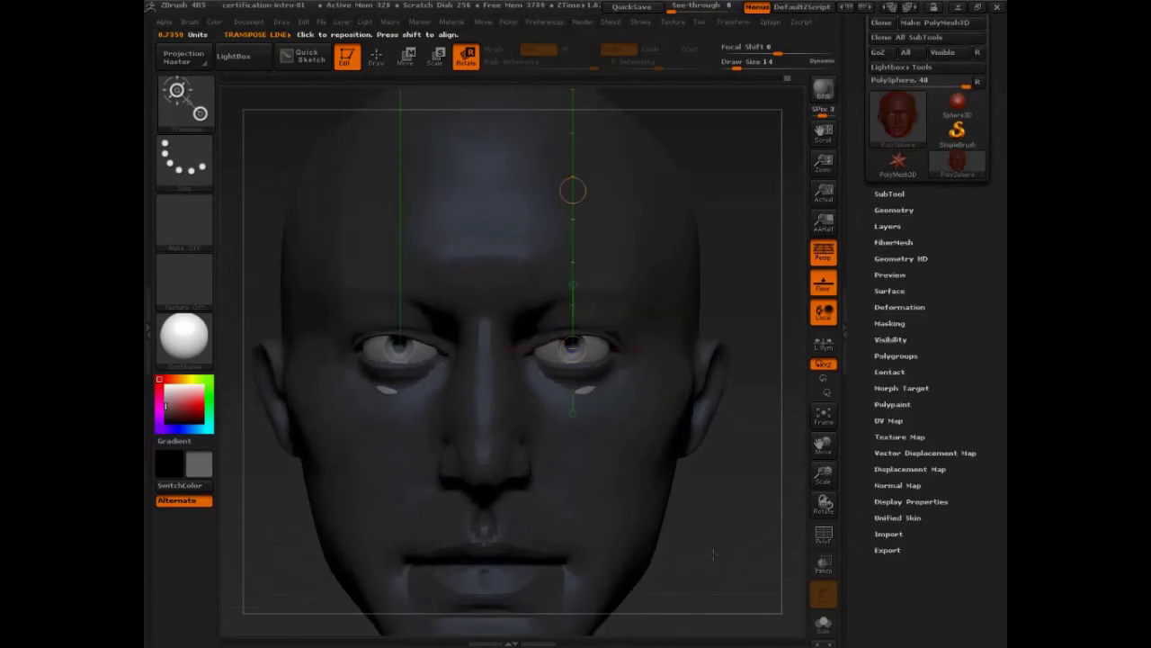
{"action": "left_click", "coordinate": [890, 323]}
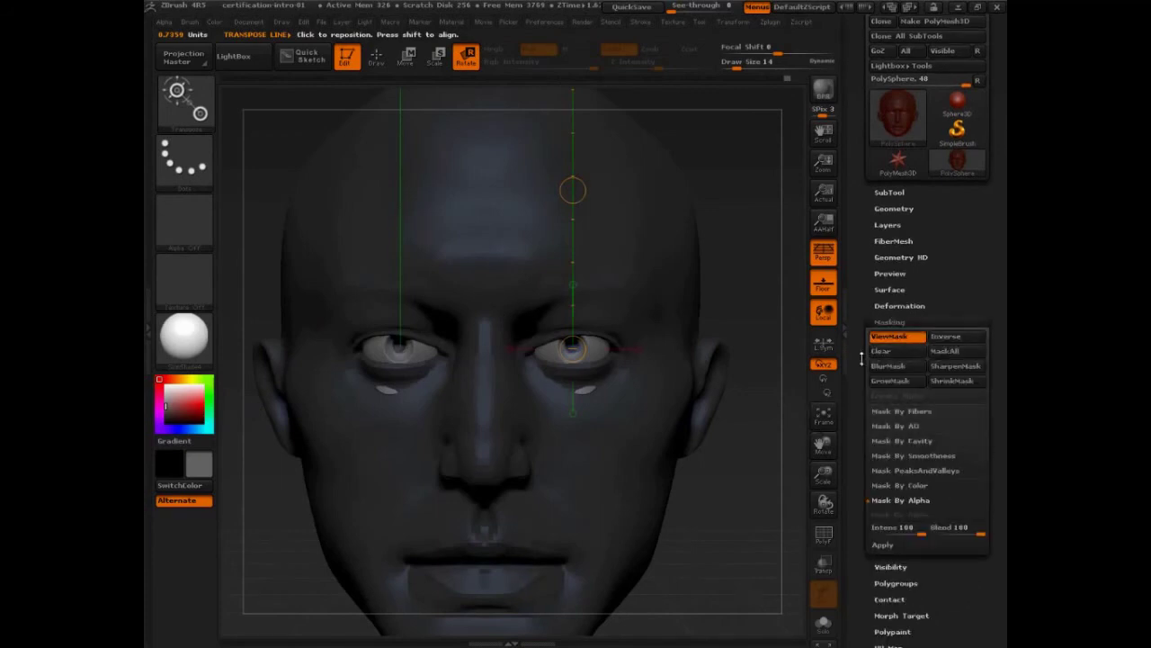
{"action": "left_click", "coordinate": [893, 337]}
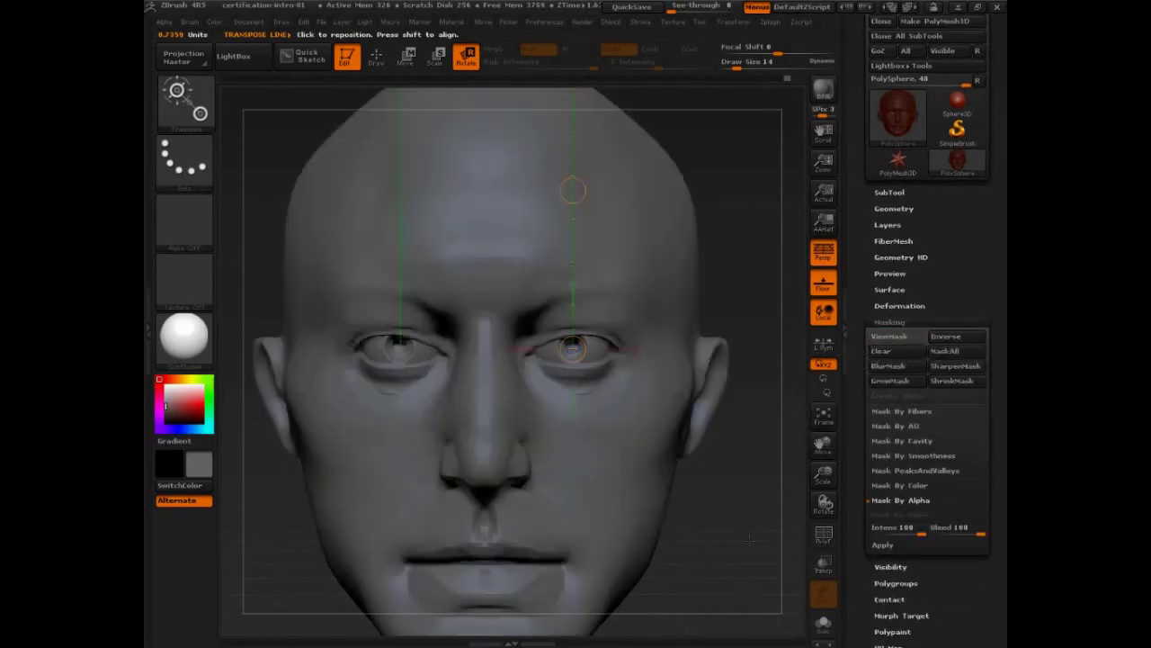
{"action": "key", "text": "q"}
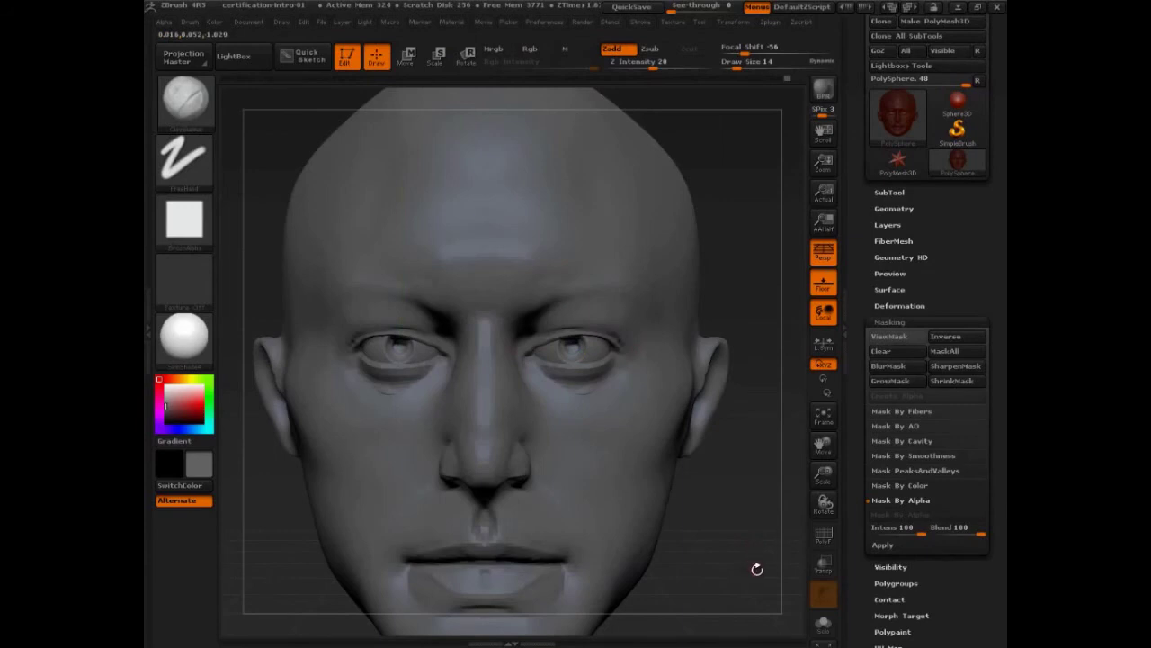
{"action": "key", "text": "ctrl+s"}
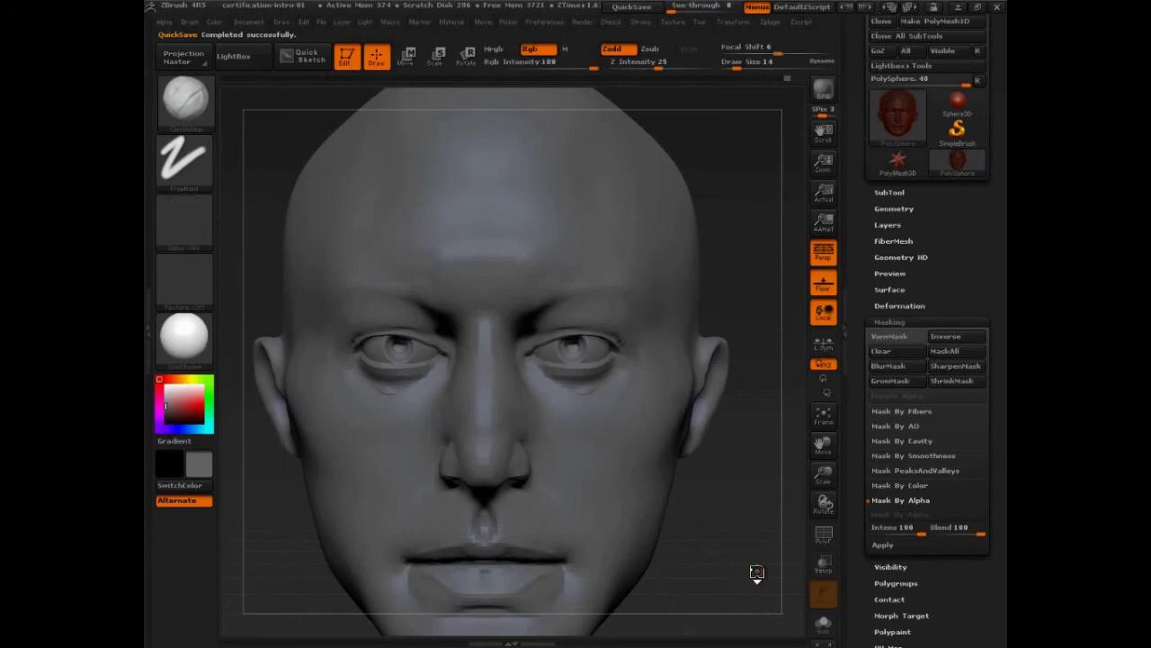
{"action": "key", "text": "ctrl+a"}
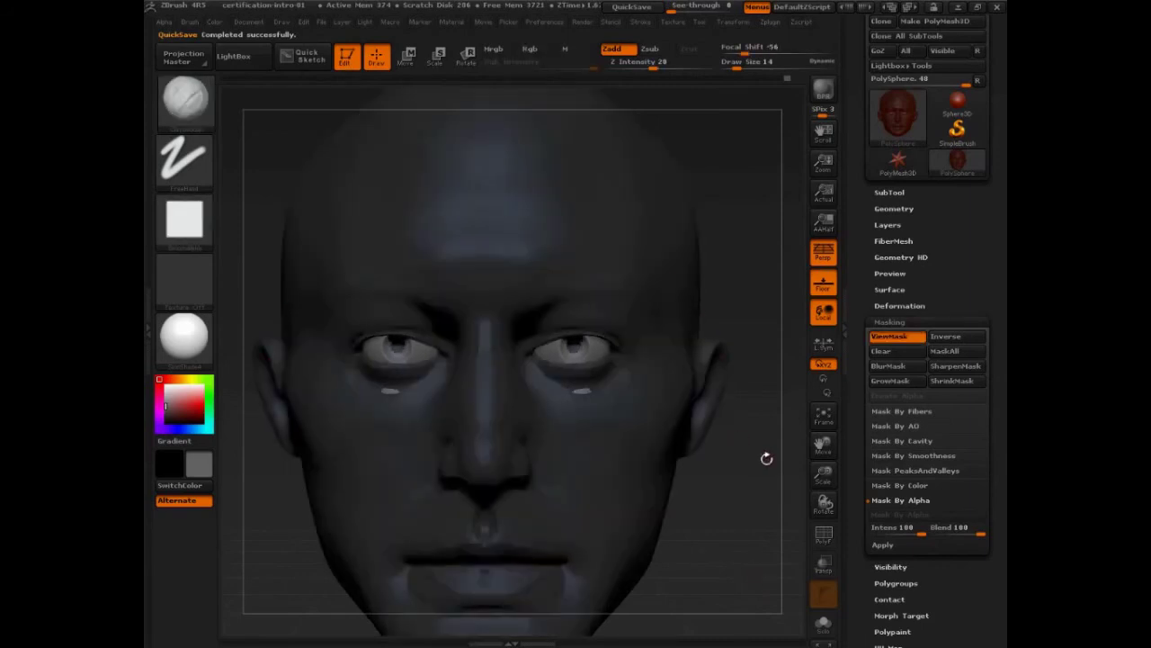
{"action": "left_click", "coordinate": [882, 351]}
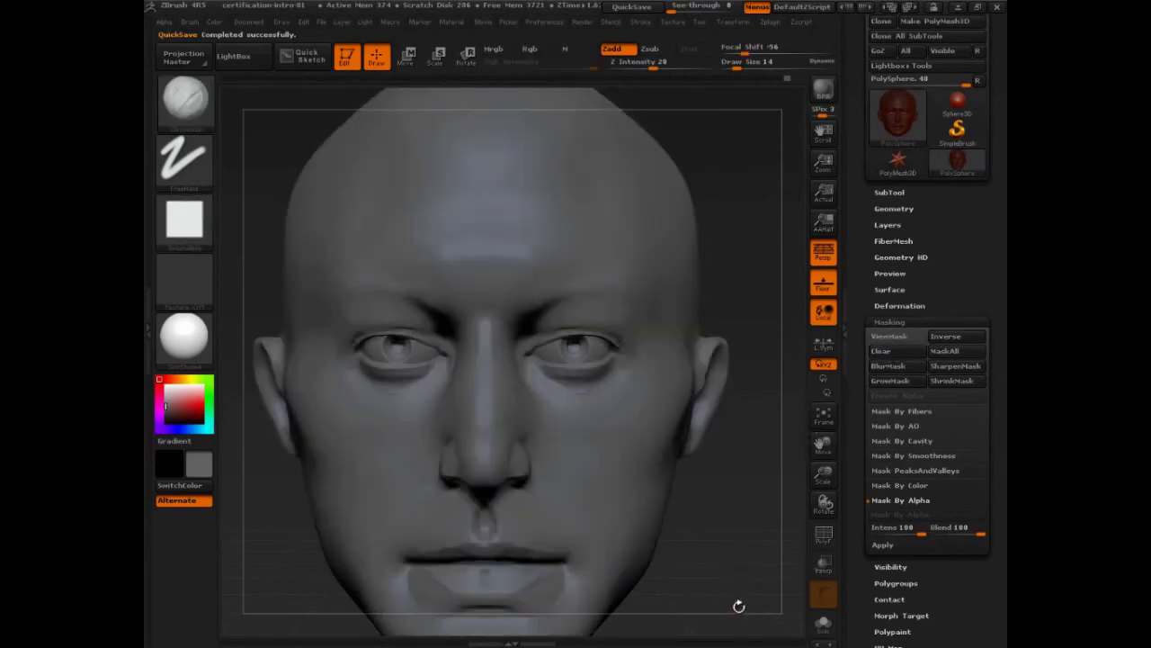
Step: Fine-tune the rotation of both eyeballs with the Rotate transpose line and return to Draw mode
{"action": "key", "text": "r"}
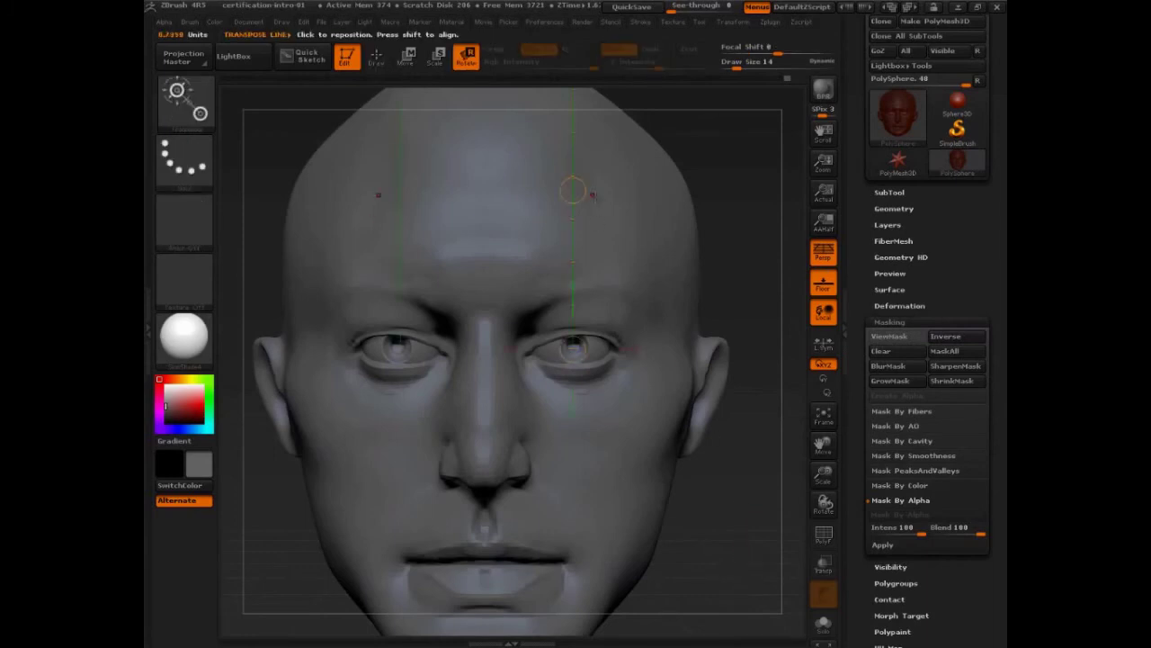
{"action": "left_click", "coordinate": [573, 189]}
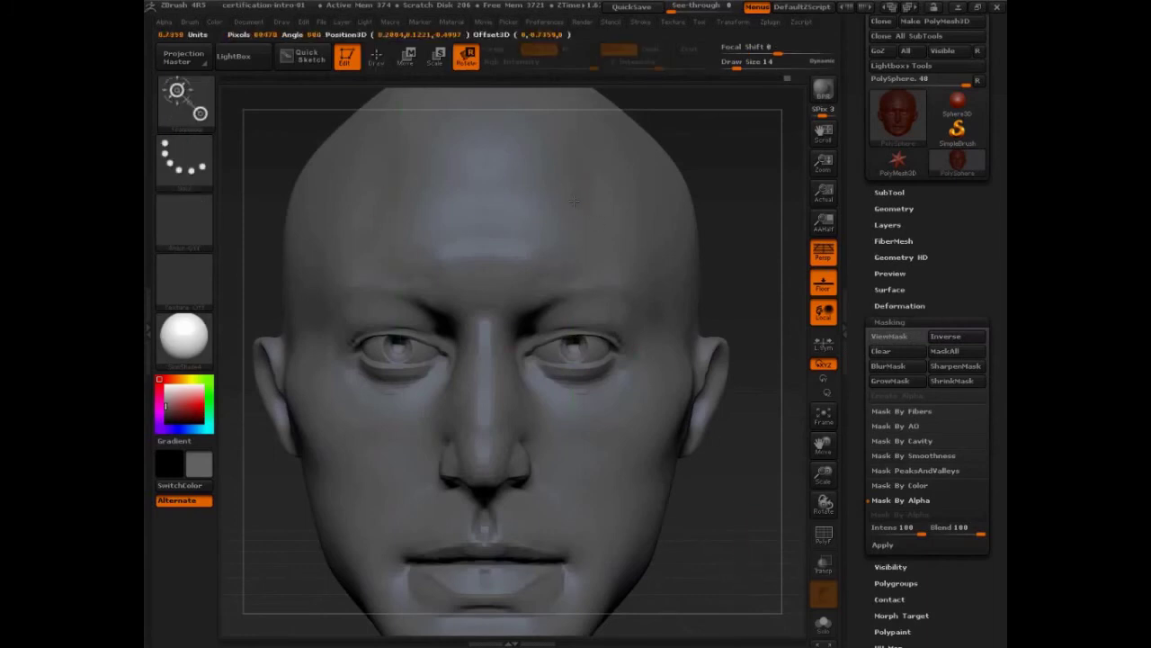
{"action": "key", "text": "q"}
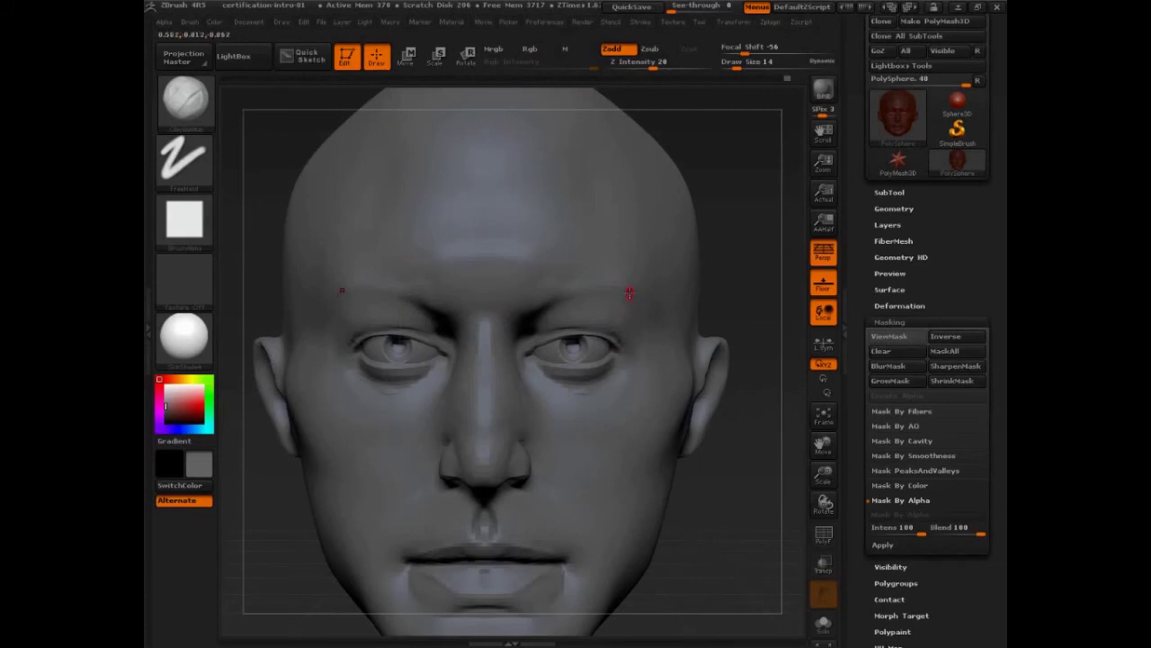
{"action": "key", "text": "r"}
{"action": "left_click", "coordinate": [573, 189]}
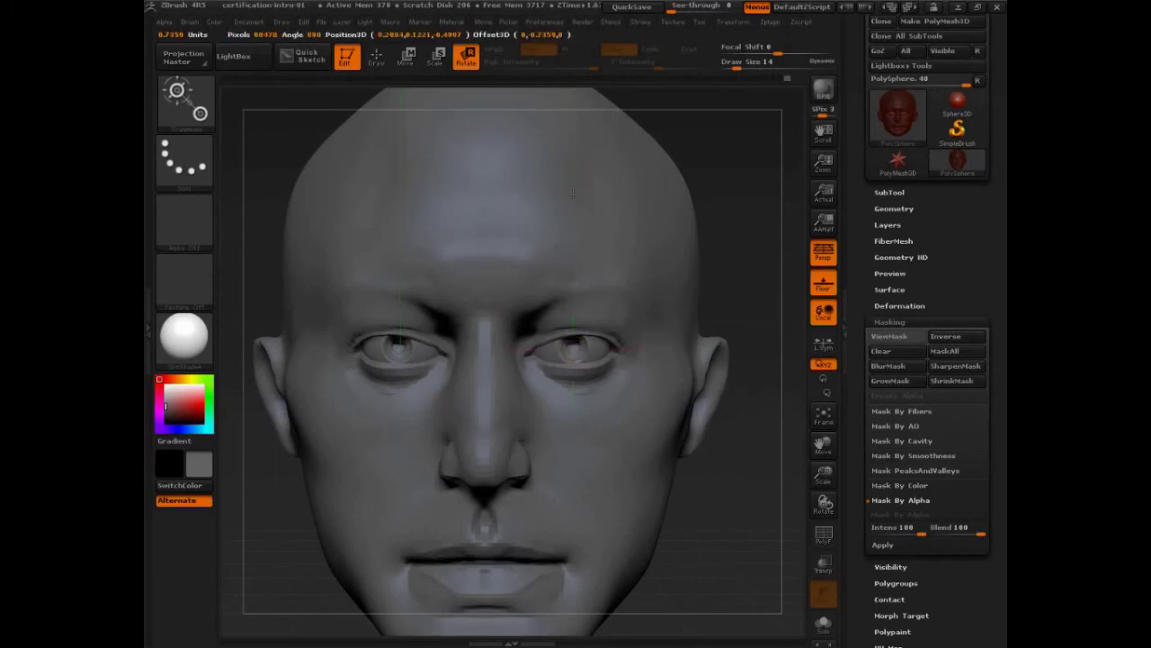
{"action": "key", "text": "q"}
Step: Examine the whole head from the front in perspective and check the camera's angle of view setting
{"action": "mouse_move", "coordinate": [753, 459]}
{"action": "left_mouse_down", "text": "alt"}
{"action": "mouse_move", "coordinate": [755, 403]}
{"action": "mouse_move", "coordinate": [732, 458]}
{"action": "mouse_move", "coordinate": [722, 452]}
{"action": "left_mouse_up", "text": "alt"}
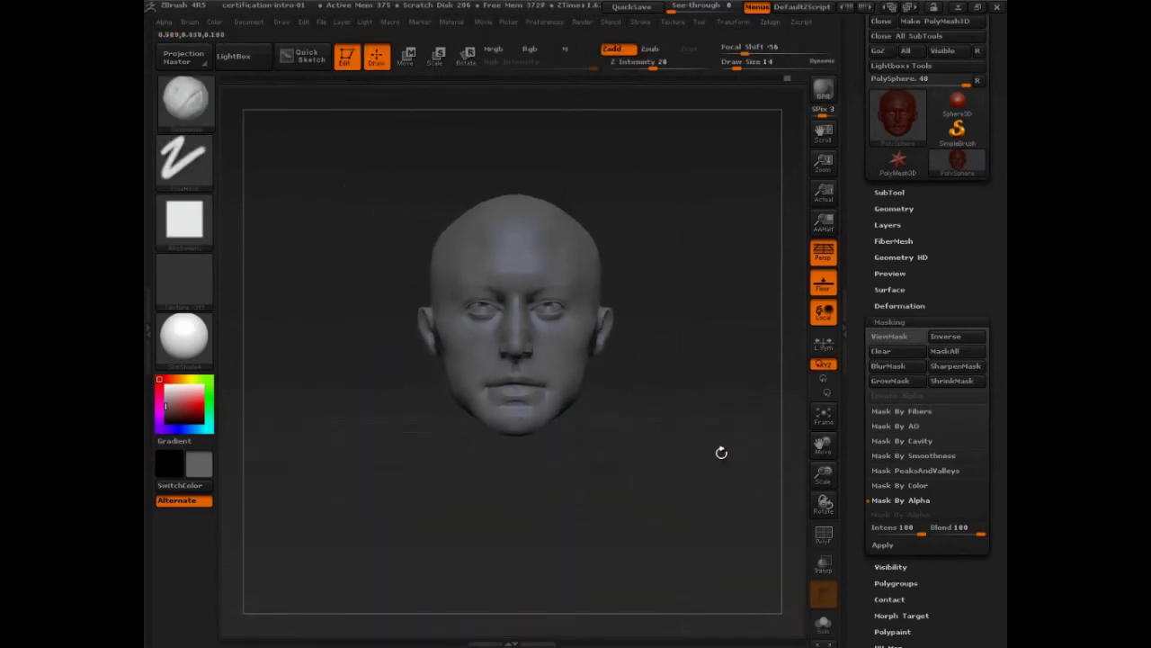
{"action": "left_click_drag", "start_coordinate": [764, 407], "coordinate": [733, 440]}
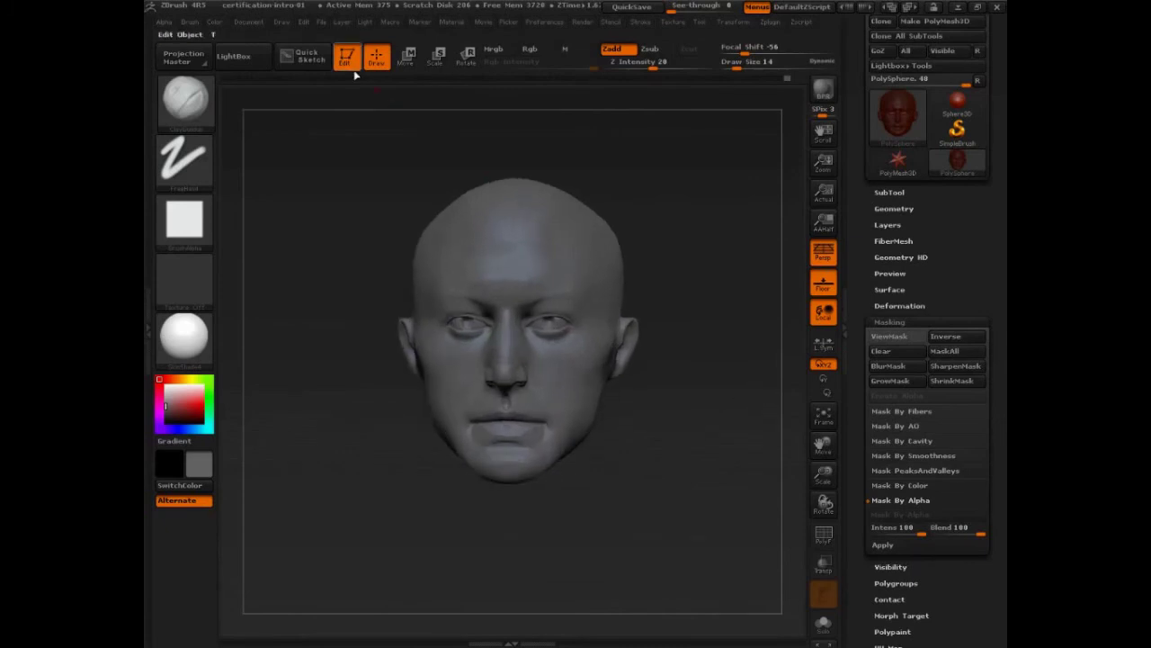
{"action": "left_click", "coordinate": [281, 22]}
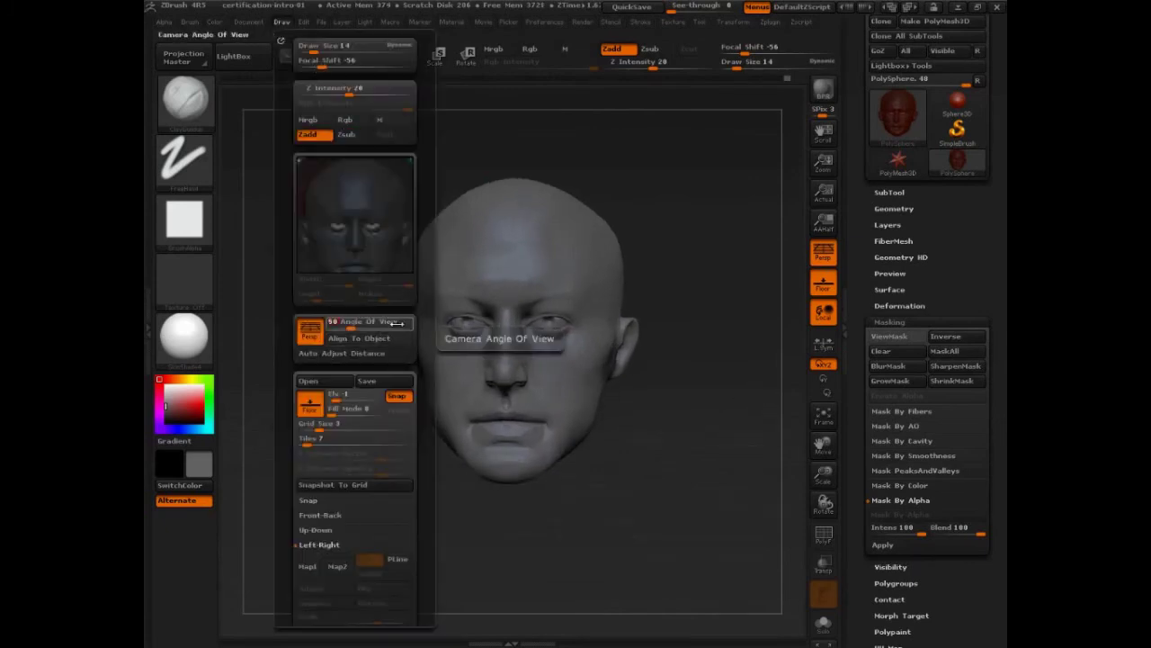
{"action": "mouse_move", "coordinate": [707, 475]}
{"action": "left_mouse_down"}
{"action": "mouse_move", "coordinate": [718, 499]}
{"action": "mouse_move", "coordinate": [735, 489]}
{"action": "mouse_move", "coordinate": [736, 499]}
{"action": "mouse_move", "coordinate": [729, 446]}
{"action": "left_mouse_up"}
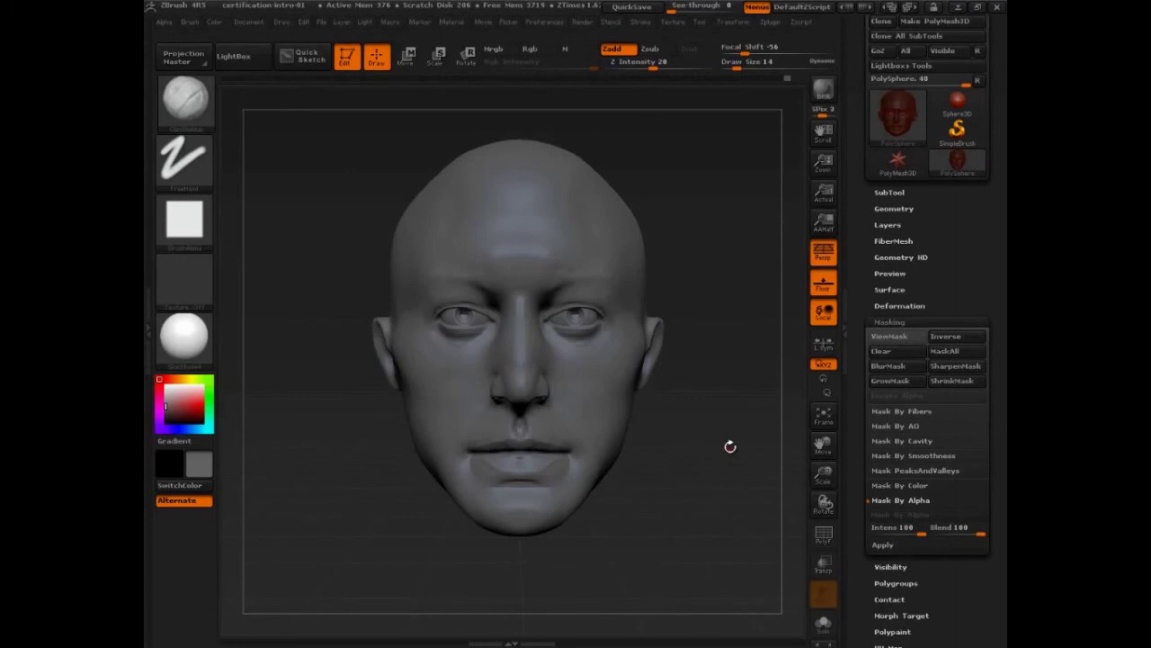
{"action": "left_click", "coordinate": [283, 24]}
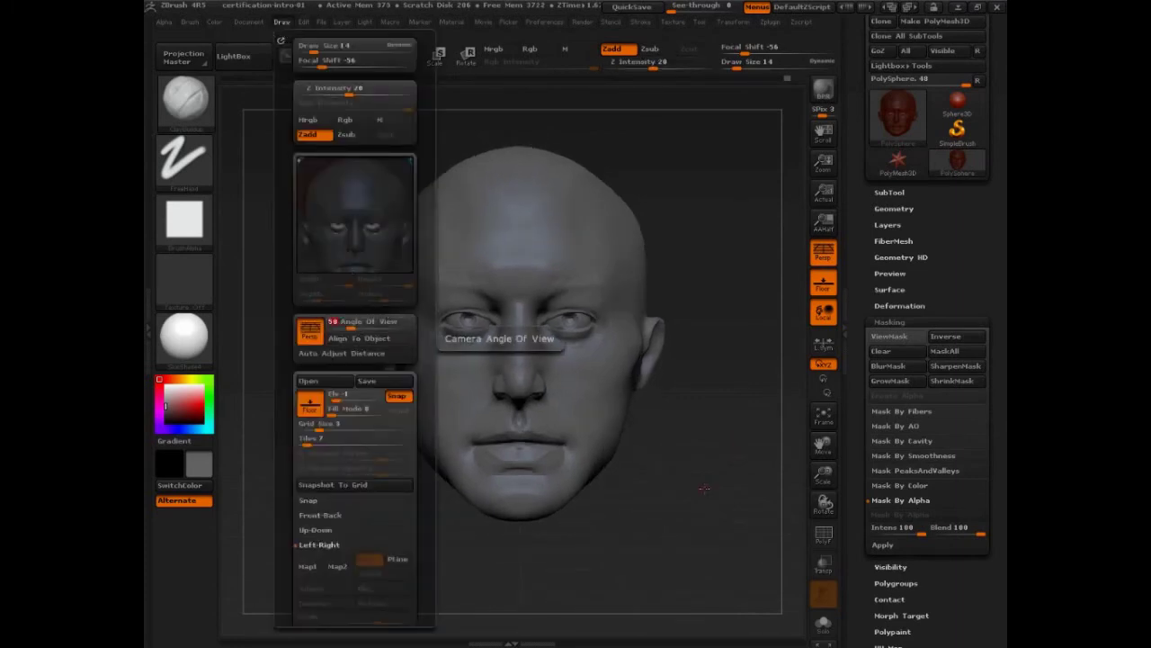
{"action": "mouse_move", "coordinate": [712, 482]}
{"action": "left_mouse_down", "text": "alt"}
{"action": "mouse_move", "coordinate": [737, 498]}
{"action": "mouse_move", "coordinate": [752, 474]}
{"action": "left_mouse_up", "text": "alt"}
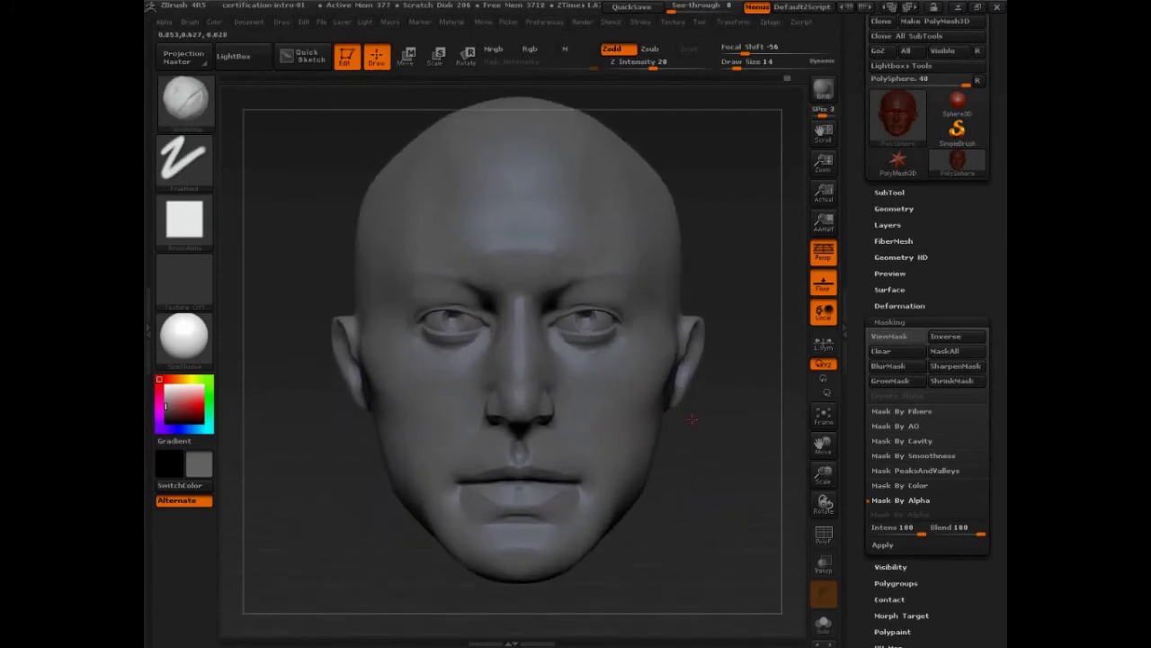
Step: Mark the inner and outer corners of both eyes on screen to compare the eye widths with the gap between them
{"action": "key", "text": "ctrl+shift"}
{"action": "left_click_drag", "start_coordinate": [417, 331], "coordinate": [417, 311]}
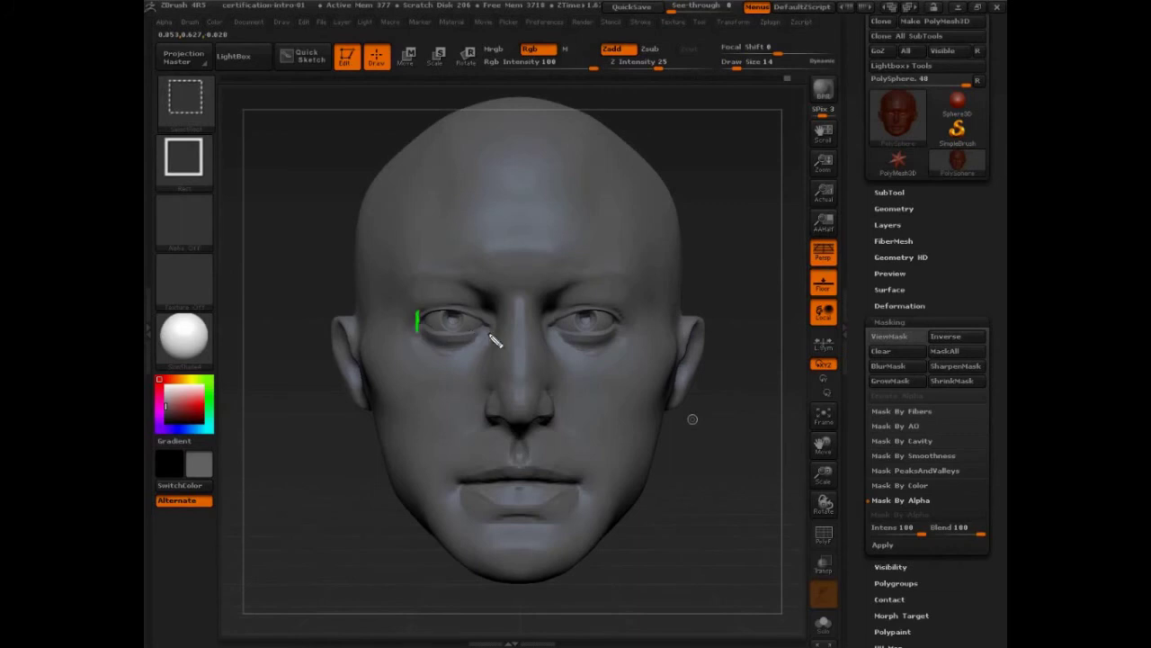
{"action": "mouse_move", "coordinate": [488, 332]}
{"action": "left_mouse_down"}
{"action": "mouse_move", "coordinate": [488, 317]}
{"action": "mouse_move", "coordinate": [550, 314]}
{"action": "left_mouse_up"}
{"action": "mouse_move", "coordinate": [619, 314]}
{"action": "left_mouse_down"}
{"action": "mouse_move", "coordinate": [620, 327]}
{"action": "mouse_move", "coordinate": [624, 313]}
{"action": "left_mouse_up"}
Step: Choose the Move brush and enlarge the draw size to 186 for reshaping the eye area
{"action": "key", "text": "s"}
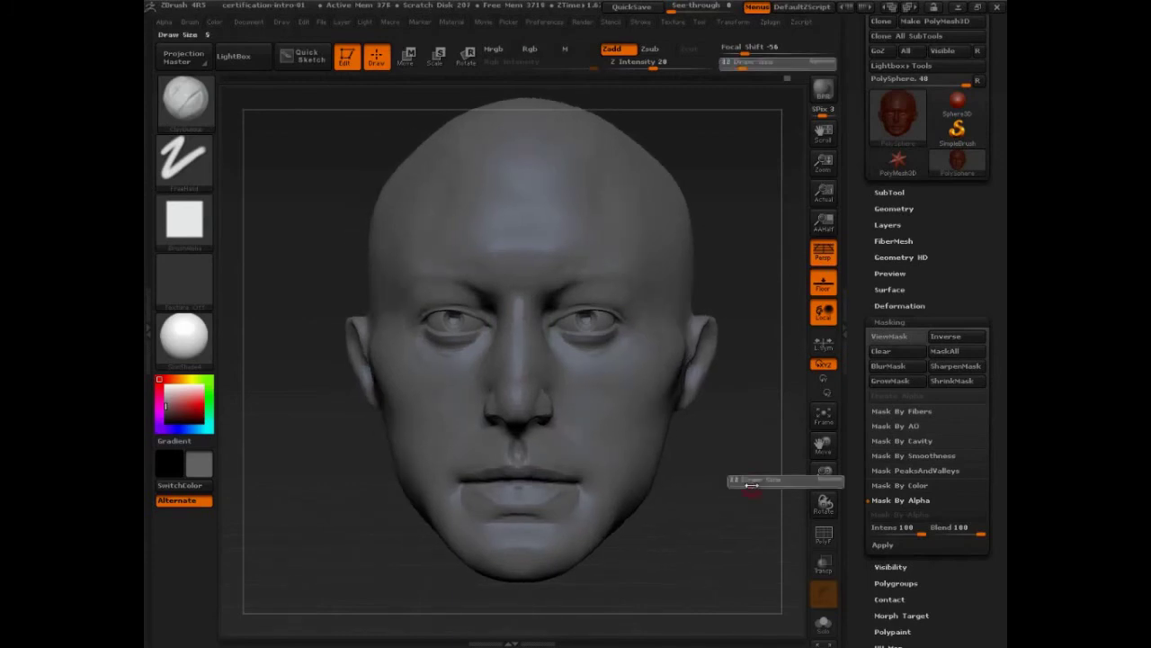
{"action": "left_click_drag", "start_coordinate": [767, 483], "coordinate": [775, 483]}
{"action": "mouse_move", "coordinate": [755, 484]}
{"action": "left_mouse_down"}
{"action": "mouse_move", "coordinate": [733, 484]}
{"action": "mouse_move", "coordinate": [724, 508]}
{"action": "left_mouse_up"}
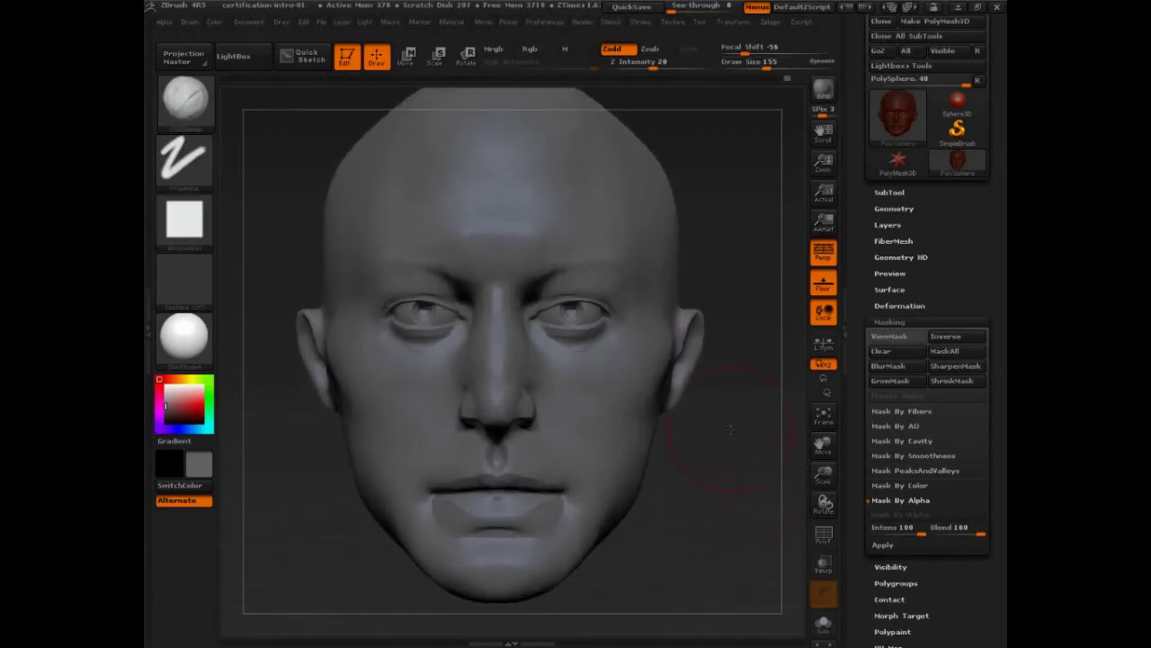
{"action": "key", "text": "s"}
{"action": "left_click_drag", "start_coordinate": [561, 286], "coordinate": [566, 287]}
{"action": "key", "text": "b"}
{"action": "key", "text": "m"}
{"action": "key", "text": "v"}
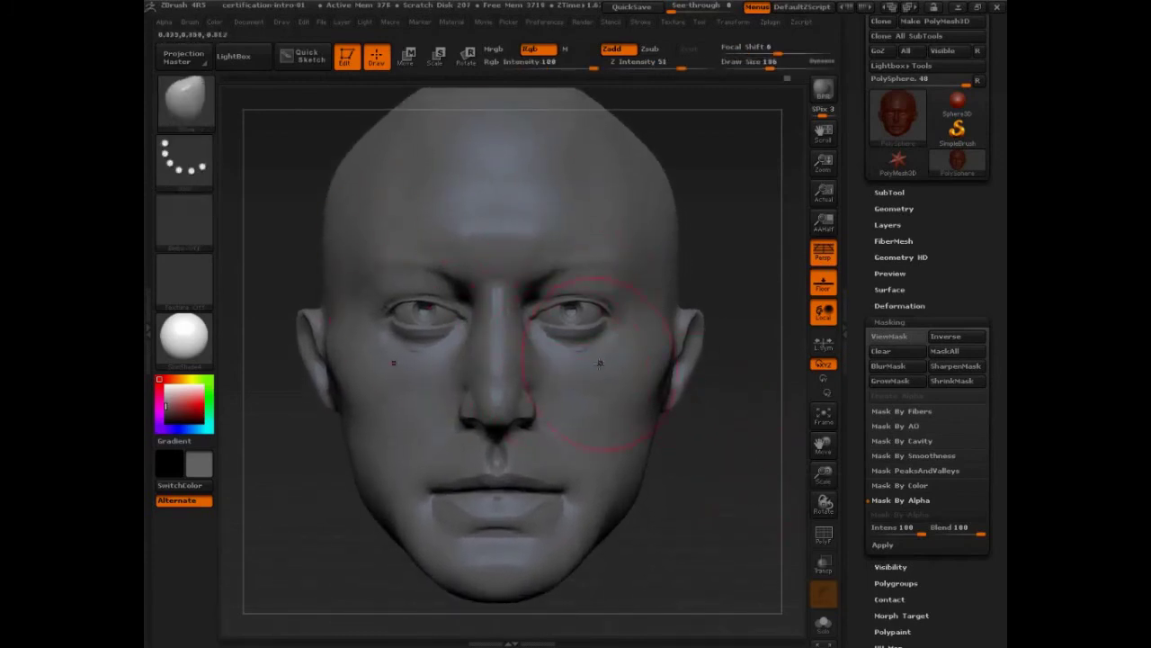
Step: Adjust the inner and outer corners of both eyes with the Move brush at draw size 126
{"action": "key", "text": "s"}
{"action": "left_click_drag", "start_coordinate": [529, 320], "coordinate": [519, 321]}
{"action": "key", "text": "ctrl"}
{"action": "key", "text": "s"}
{"action": "left_click_drag", "start_coordinate": [607, 311], "coordinate": [612, 312]}
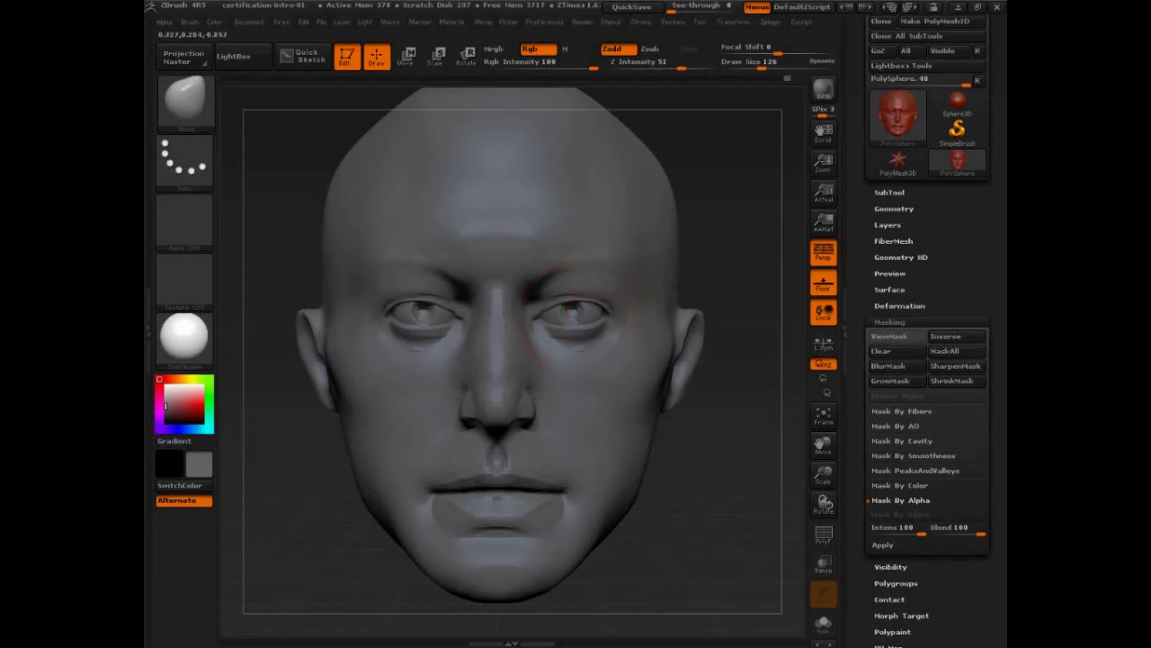
Step: Widen the outer corners of the eyes with the Move brush at draw size 105, checking the shape from an angle
{"action": "key", "text": "s"}
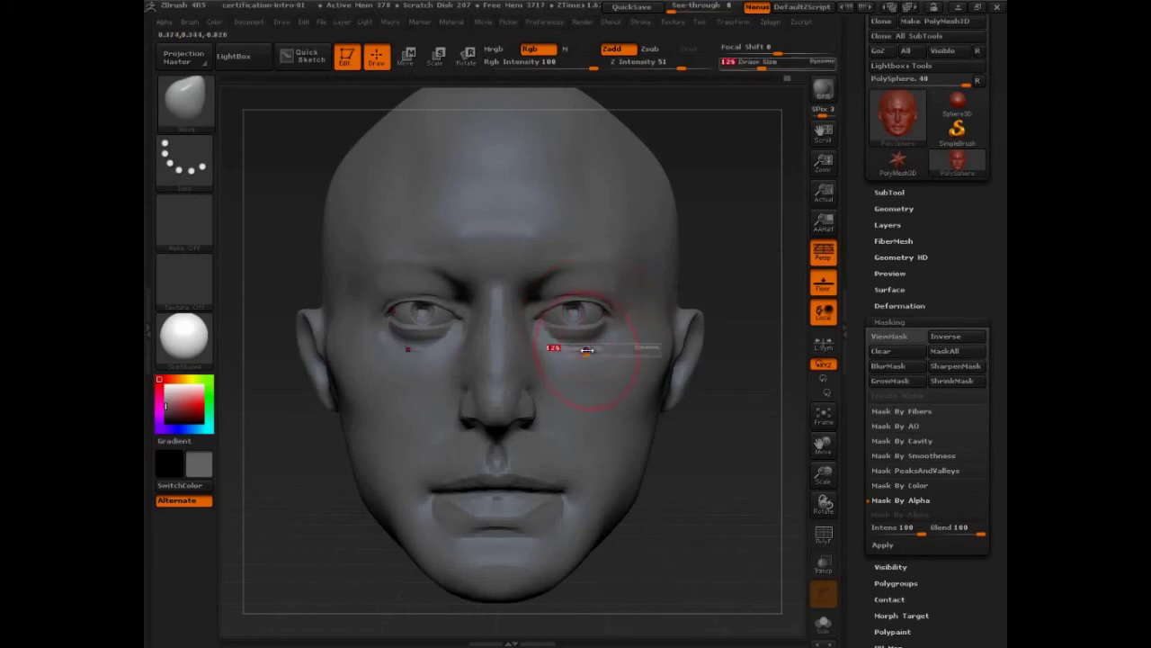
{"action": "left_click_drag", "start_coordinate": [587, 348], "coordinate": [581, 349]}
{"action": "key", "text": "s"}
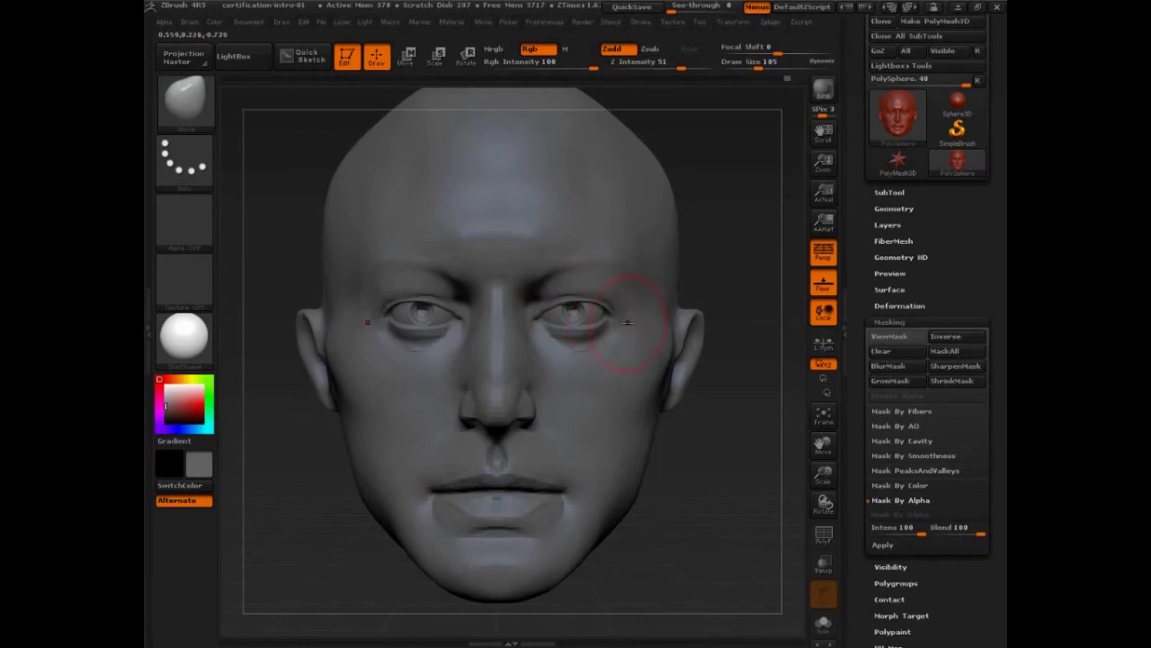
{"action": "left_click_drag", "start_coordinate": [739, 308], "coordinate": [688, 304]}
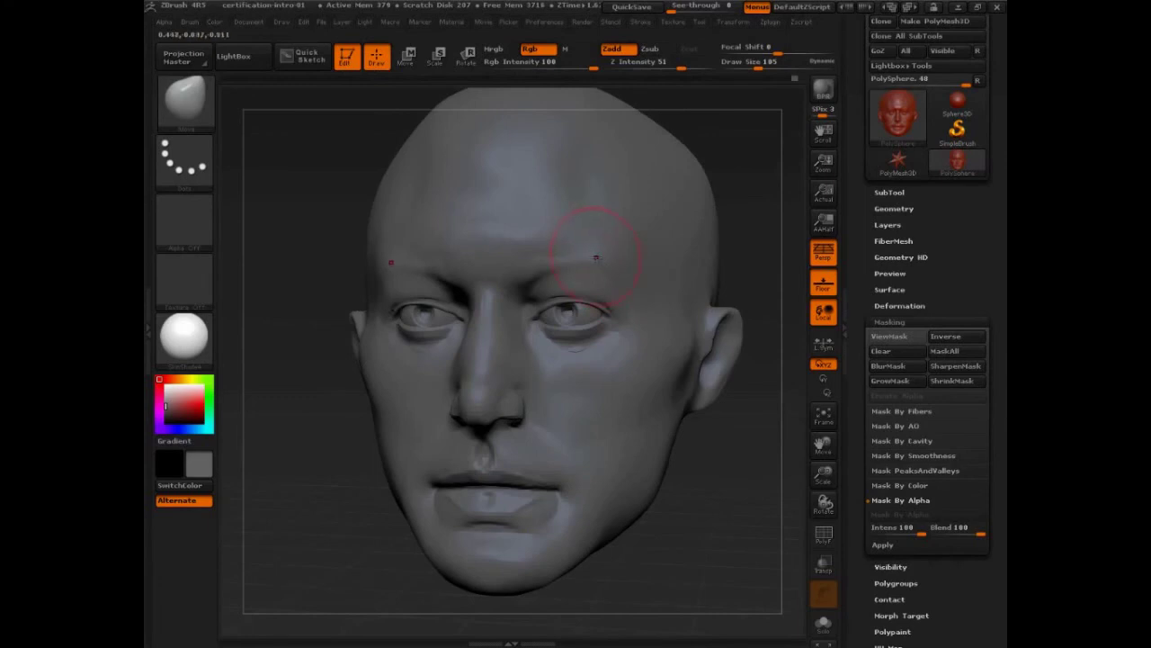
{"action": "left_click_drag", "start_coordinate": [342, 444], "coordinate": [310, 500]}
{"action": "key", "text": "s"}
{"action": "left_click_drag", "start_coordinate": [575, 351], "coordinate": [558, 351]}
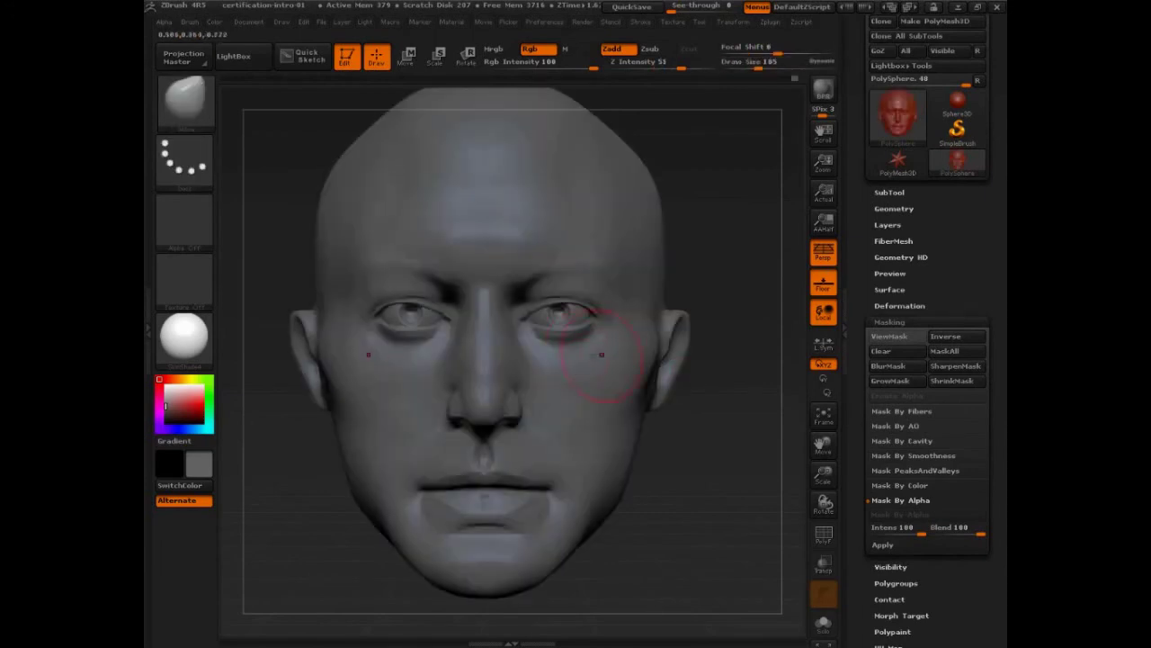
Step: Undo the last Move brush strokes around the eyes
{"action": "key", "text": "ctrl+z"}
{"action": "key", "text": "ctrl+z"}
{"action": "key", "text": "ctrl+z"}
{"action": "key", "text": "ctrl+z"}
{"action": "key", "text": "ctrl+z"}
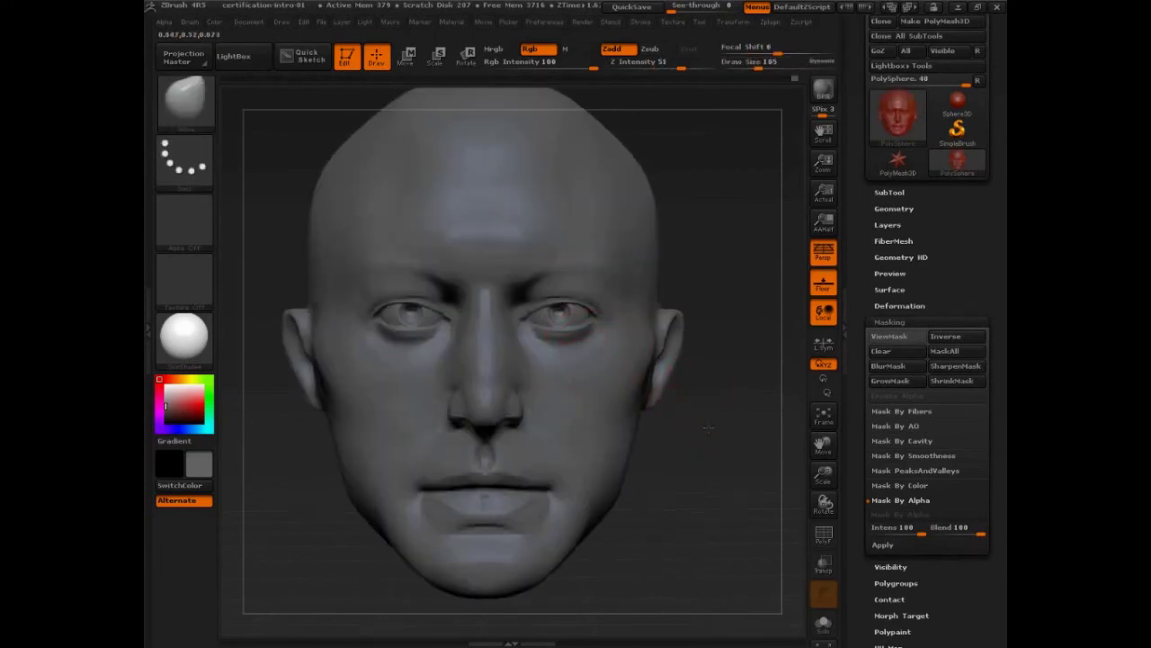
Step: Rework the eye corners and surrounding area from the front, starting with the Move brush at draw size 131
{"action": "key", "text": "s"}
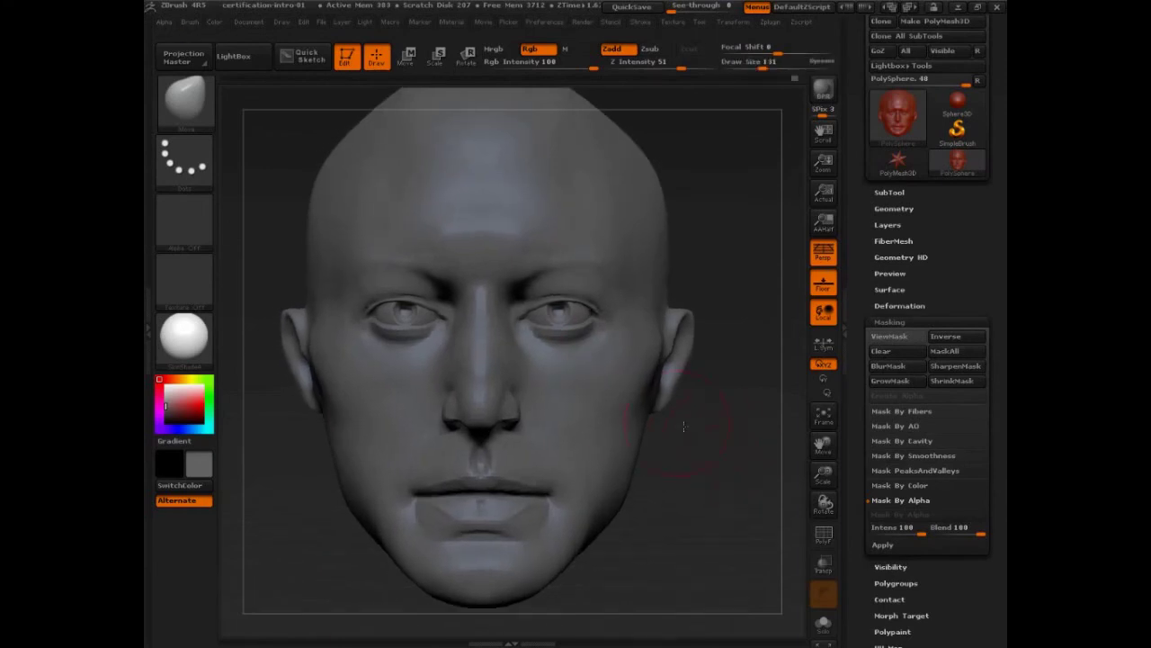
{"action": "key", "text": "s"}
{"action": "left_click_drag", "start_coordinate": [518, 322], "coordinate": [594, 319]}
{"action": "key", "text": "s"}
{"action": "key", "text": "s"}
{"action": "left_click_drag", "start_coordinate": [572, 314], "coordinate": [671, 340]}
Step: Reshape the cheekbones and outer cheeks with the Move brush at draw size 203
{"action": "key", "text": "s"}
{"action": "key", "text": "s"}
{"action": "key", "text": "s"}
{"action": "mouse_move", "coordinate": [761, 329]}
{"action": "left_mouse_down"}
{"action": "mouse_move", "coordinate": [743, 363]}
{"action": "mouse_move", "coordinate": [643, 351]}
{"action": "mouse_move", "coordinate": [666, 319]}
{"action": "left_mouse_up"}
{"action": "key", "text": "s"}
{"action": "key", "text": "s"}
{"action": "left_click_drag", "start_coordinate": [645, 366], "coordinate": [648, 367]}
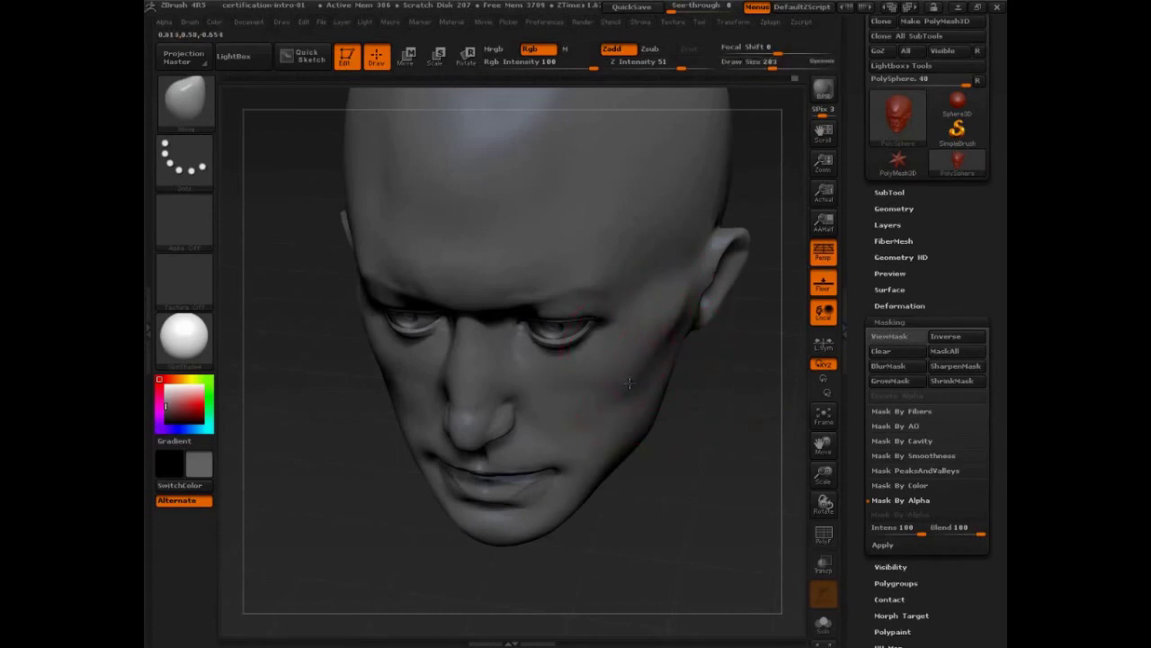
Step: Refine the cheek sides and jawline from below the ear to the chin with Move brush sizes of 140 and 170
{"action": "mouse_move", "coordinate": [690, 409]}
{"action": "left_mouse_down"}
{"action": "mouse_move", "coordinate": [679, 397]}
{"action": "mouse_move", "coordinate": [697, 429]}
{"action": "mouse_move", "coordinate": [660, 441]}
{"action": "left_mouse_up"}
{"action": "key", "text": "s"}
{"action": "left_click_drag", "start_coordinate": [680, 428], "coordinate": [666, 403]}
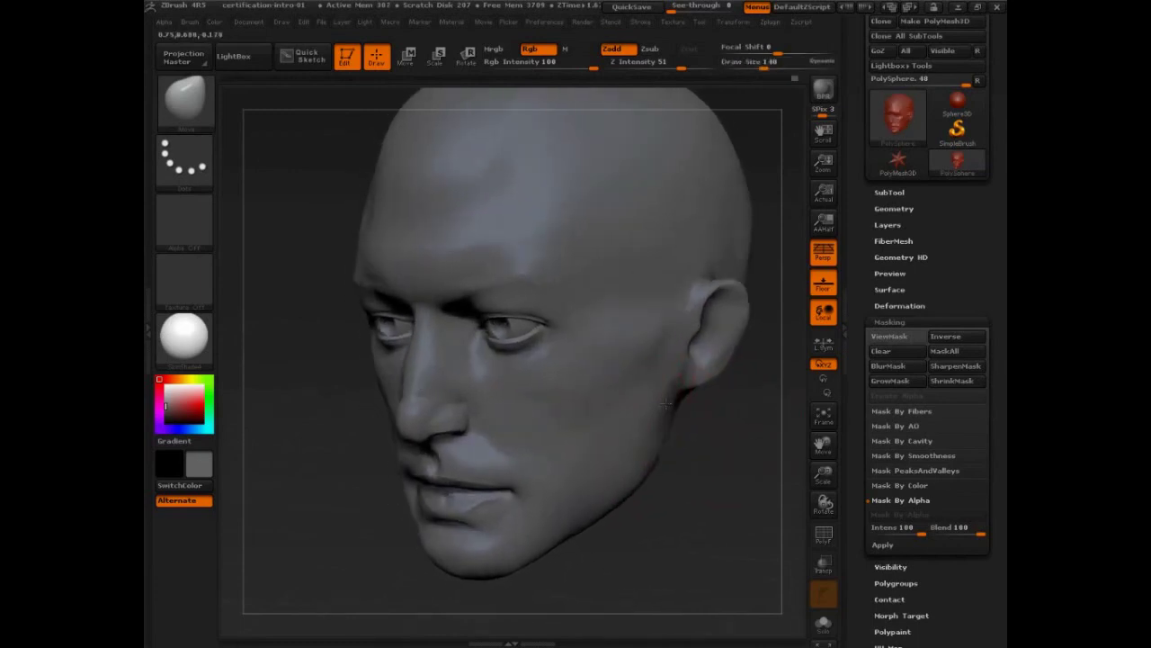
{"action": "key", "text": "s"}
{"action": "left_click_drag", "start_coordinate": [664, 458], "coordinate": [722, 471]}
{"action": "key", "text": "shift"}
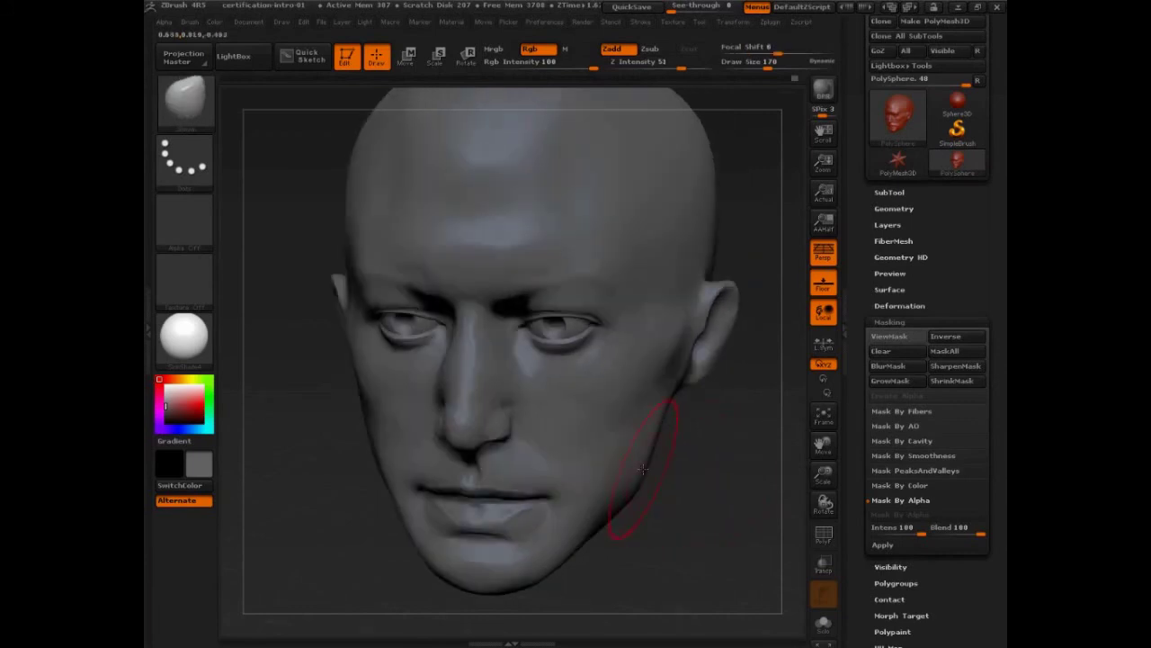
{"action": "mouse_move", "coordinate": [637, 483]}
{"action": "left_mouse_down"}
{"action": "mouse_move", "coordinate": [717, 453]}
{"action": "mouse_move", "coordinate": [710, 436]}
{"action": "left_mouse_up"}
{"action": "key", "text": "s"}
{"action": "left_click_drag", "start_coordinate": [598, 524], "coordinate": [594, 525]}
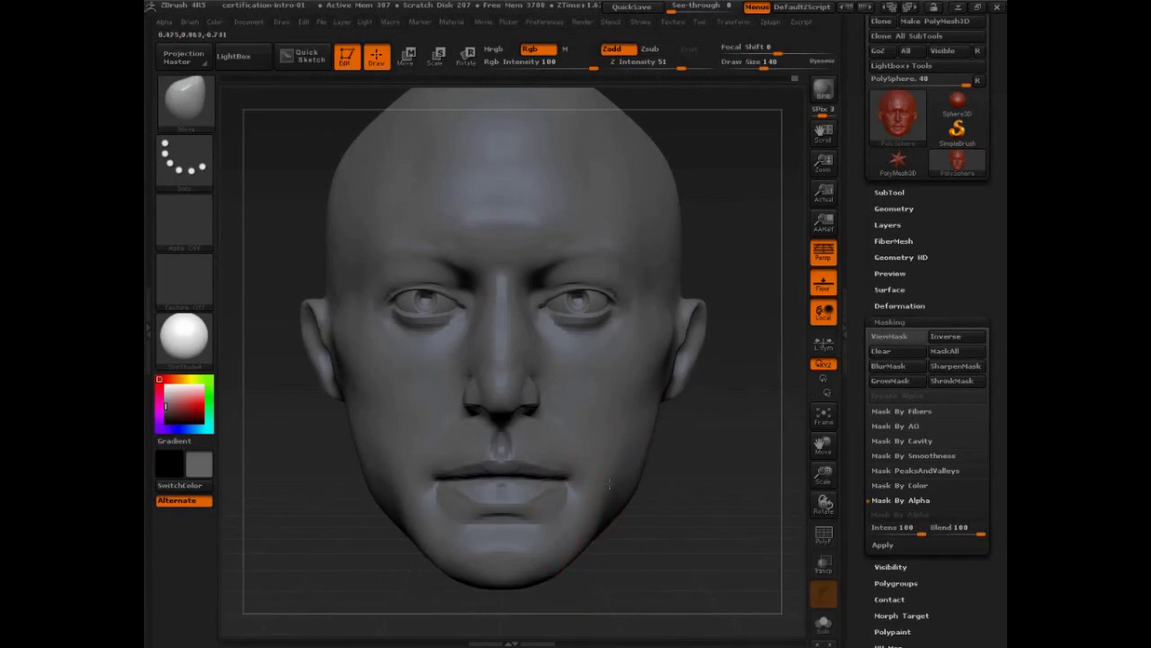
Step: Adjust the jaw angle below the ear with the Move brush, enlarging the draw size to 165
{"action": "mouse_move", "coordinate": [698, 460]}
{"action": "left_mouse_down"}
{"action": "mouse_move", "coordinate": [633, 464]}
{"action": "mouse_move", "coordinate": [637, 426]}
{"action": "mouse_move", "coordinate": [625, 428]}
{"action": "left_mouse_up"}
{"action": "key", "text": "s"}
{"action": "key", "text": "s"}
{"action": "left_click_drag", "start_coordinate": [724, 442], "coordinate": [689, 414]}
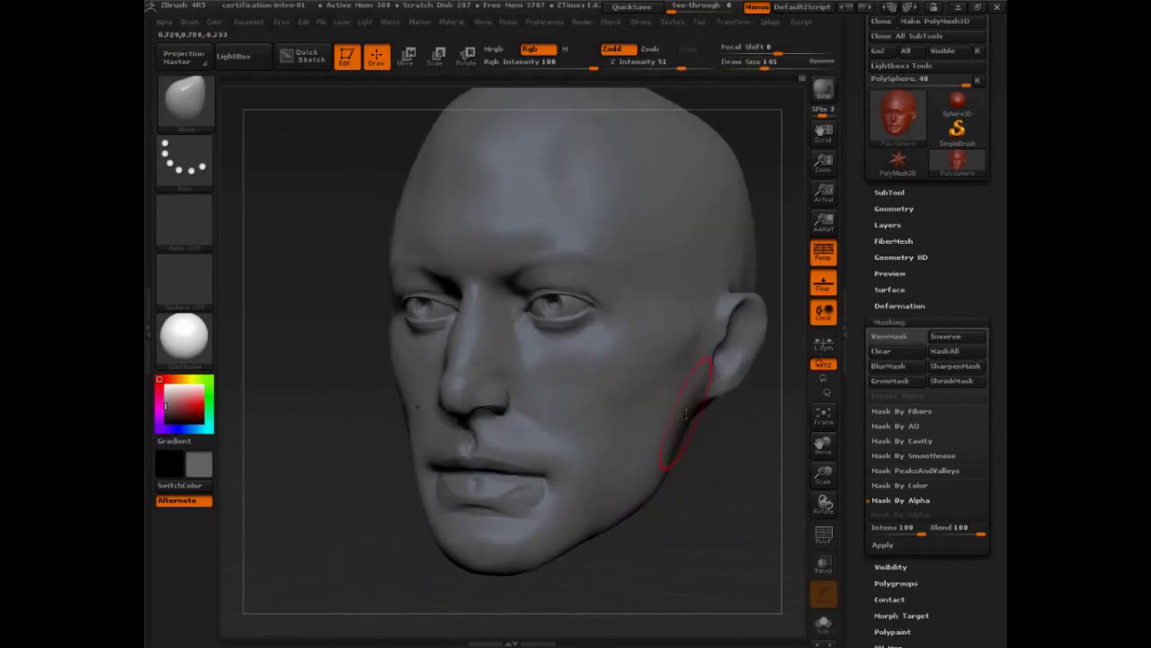
{"action": "key", "text": "s"}
{"action": "left_click_drag", "start_coordinate": [680, 352], "coordinate": [684, 351]}
{"action": "right_click_drag", "start_coordinate": [693, 372], "coordinate": [688, 407], "text": "alt"}
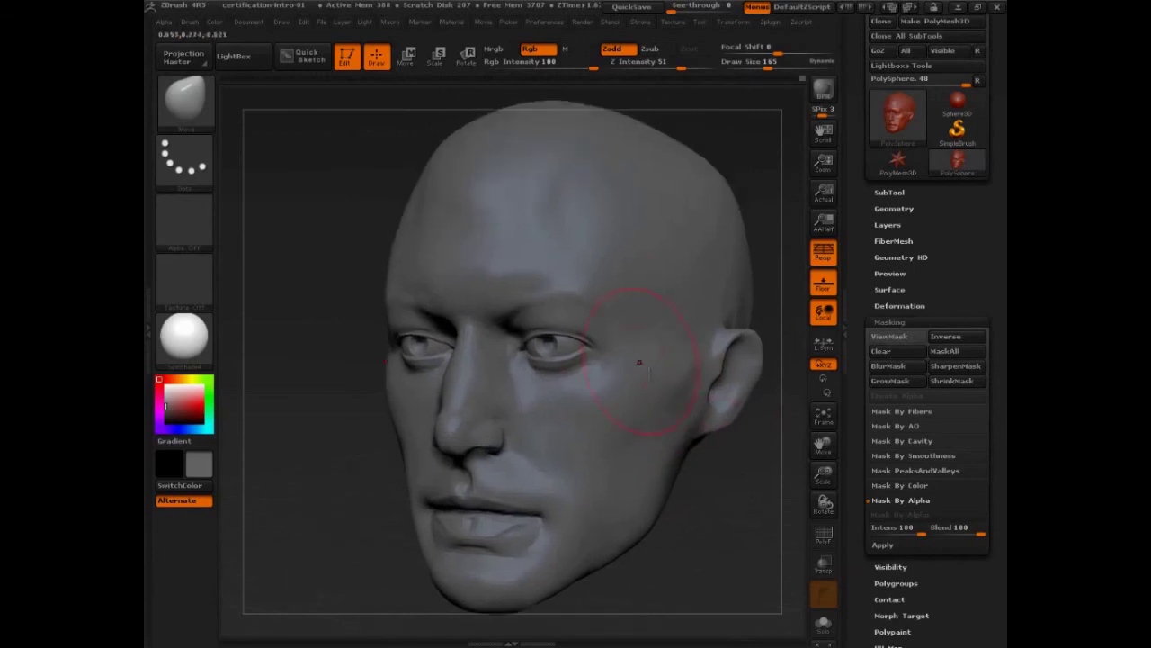
Step: Reshape the temple, the side of the forehead and the upper skull with the Move brush at draw sizes 192 and 264
{"action": "key", "text": "s"}
{"action": "left_click_drag", "start_coordinate": [594, 278], "coordinate": [600, 278]}
{"action": "key", "text": "s"}
{"action": "left_click_drag", "start_coordinate": [600, 232], "coordinate": [639, 223]}
{"action": "key", "text": "s"}
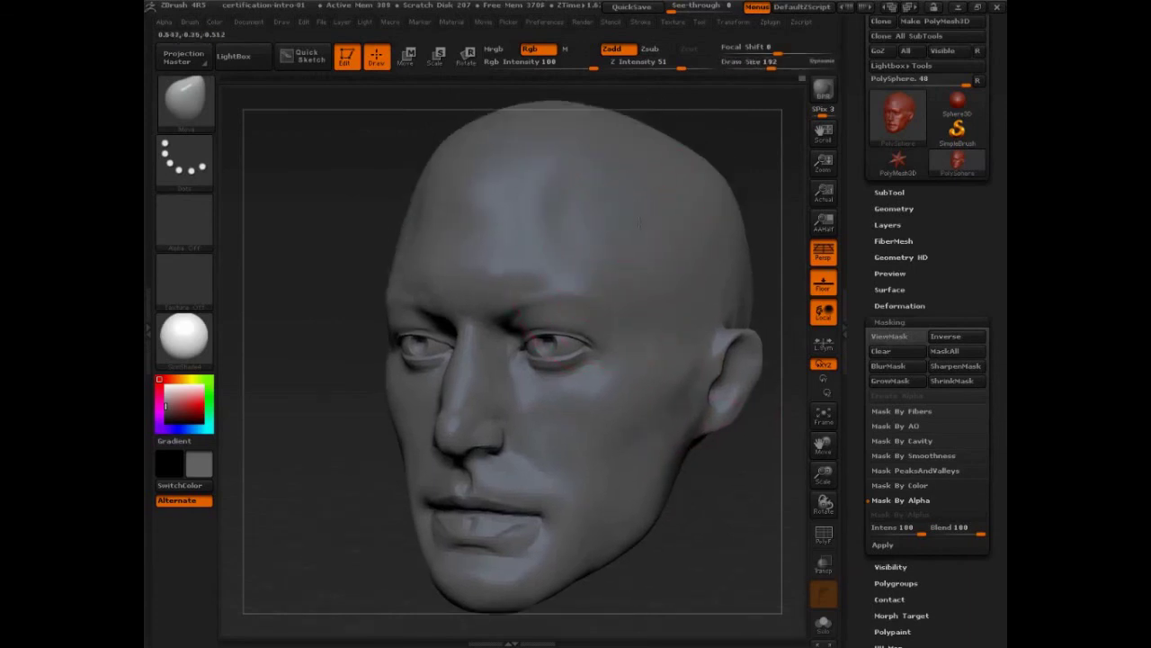
{"action": "mouse_move", "coordinate": [741, 171]}
{"action": "left_mouse_down", "text": "alt"}
{"action": "mouse_move", "coordinate": [733, 197]}
{"action": "mouse_move", "coordinate": [690, 221]}
{"action": "left_mouse_up", "text": "alt"}
{"action": "key", "text": "s"}
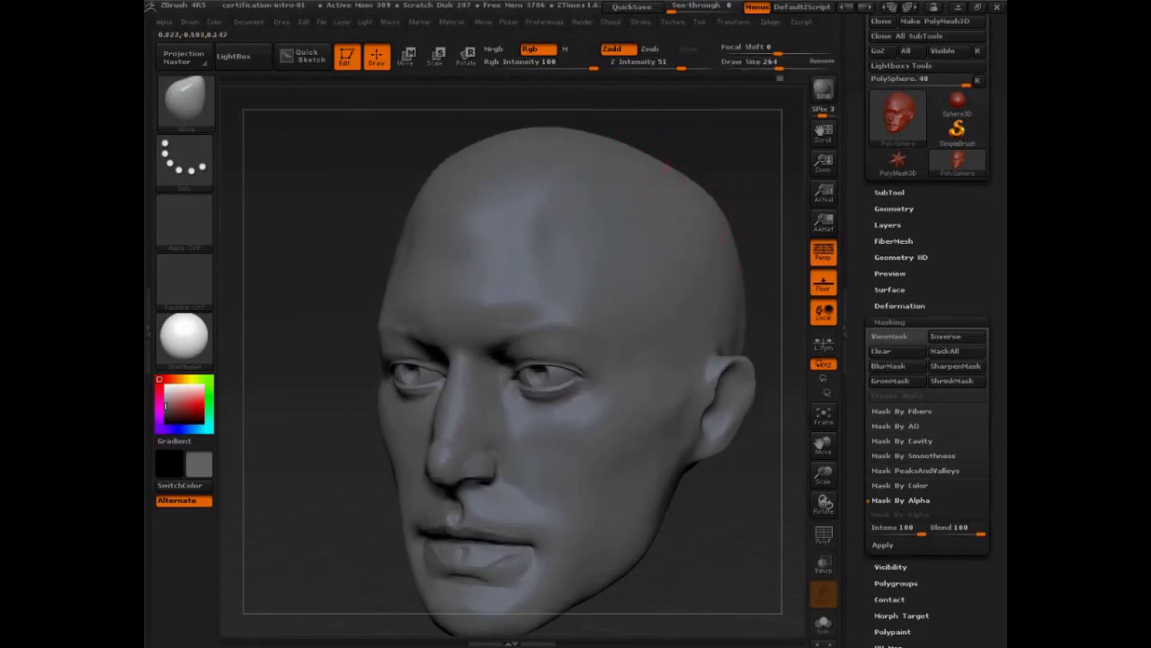
{"action": "key", "text": "s"}
{"action": "left_click_drag", "start_coordinate": [571, 222], "coordinate": [555, 223]}
Step: Adjust the area where the ear meets the side of the head with the Move brush at draw size 113
{"action": "mouse_move", "coordinate": [335, 482]}
{"action": "left_mouse_down"}
{"action": "mouse_move", "coordinate": [345, 496]}
{"action": "mouse_move", "coordinate": [279, 473]}
{"action": "left_mouse_up"}
{"action": "left_click_drag", "start_coordinate": [717, 300], "coordinate": [767, 311]}
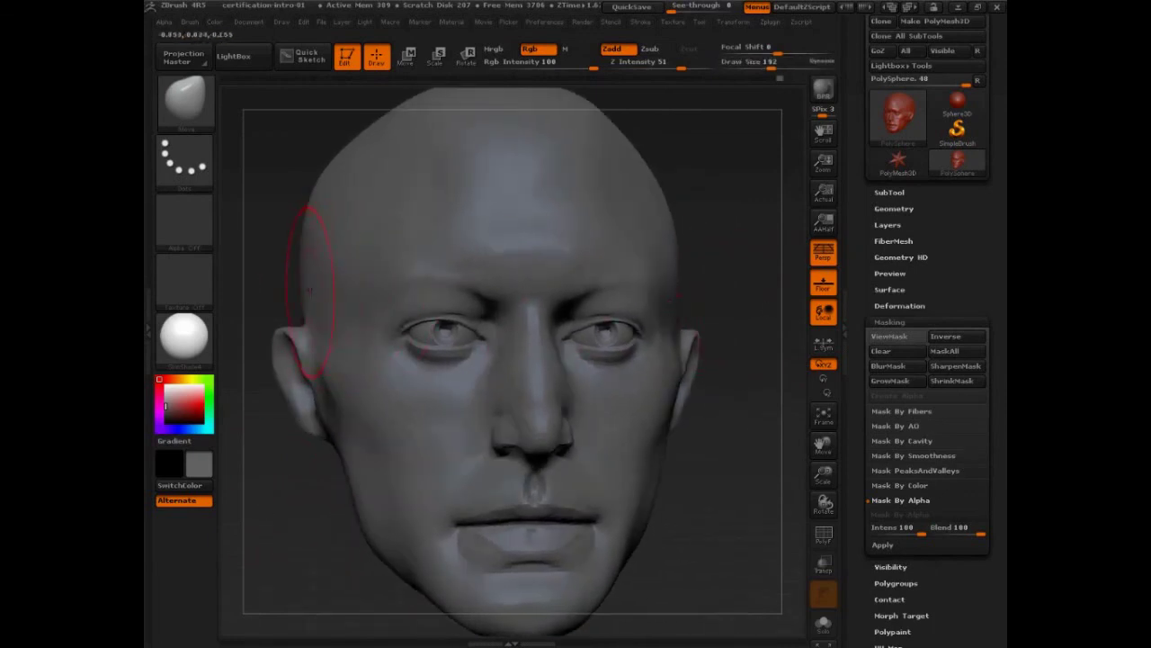
{"action": "key", "text": "s"}
{"action": "left_click_drag", "start_coordinate": [314, 364], "coordinate": [303, 364]}
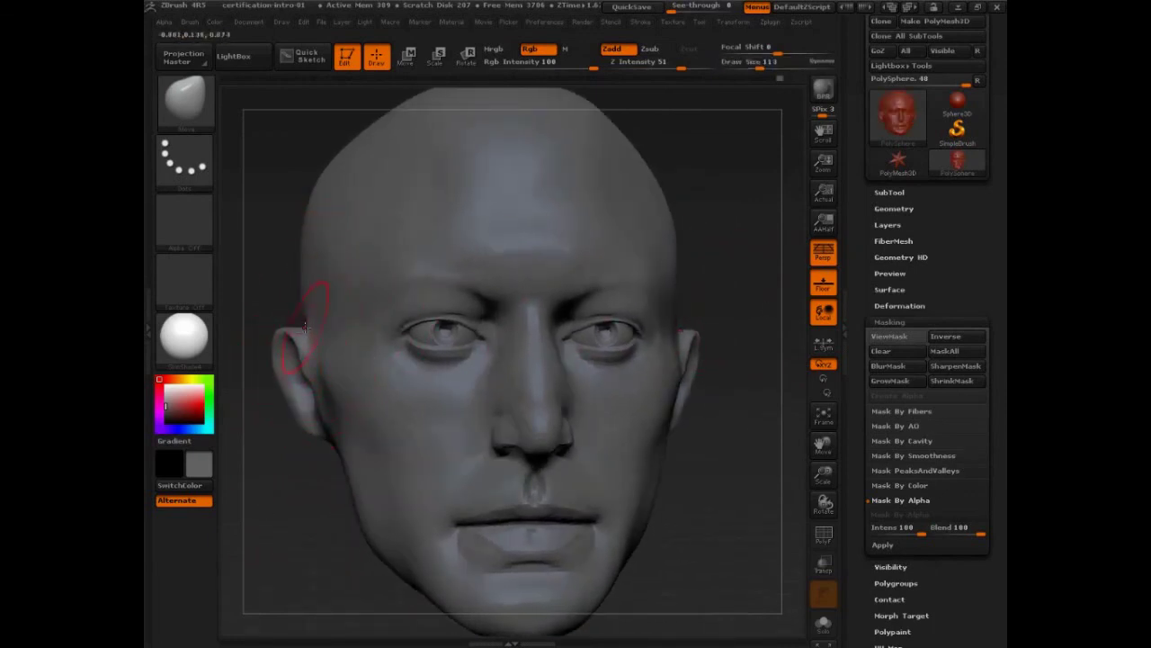
{"action": "key", "text": "s"}
{"action": "left_click_drag", "start_coordinate": [314, 321], "coordinate": [319, 321]}
Step: Round out the top of the skull with the Move brush at draw sizes 277 and 385
{"action": "mouse_move", "coordinate": [747, 252]}
{"action": "left_mouse_down"}
{"action": "mouse_move", "coordinate": [753, 188]}
{"action": "mouse_move", "coordinate": [754, 237]}
{"action": "mouse_move", "coordinate": [732, 198]}
{"action": "mouse_move", "coordinate": [756, 265]}
{"action": "left_mouse_up"}
{"action": "key", "text": "s"}
{"action": "left_click_drag", "start_coordinate": [698, 236], "coordinate": [723, 236]}
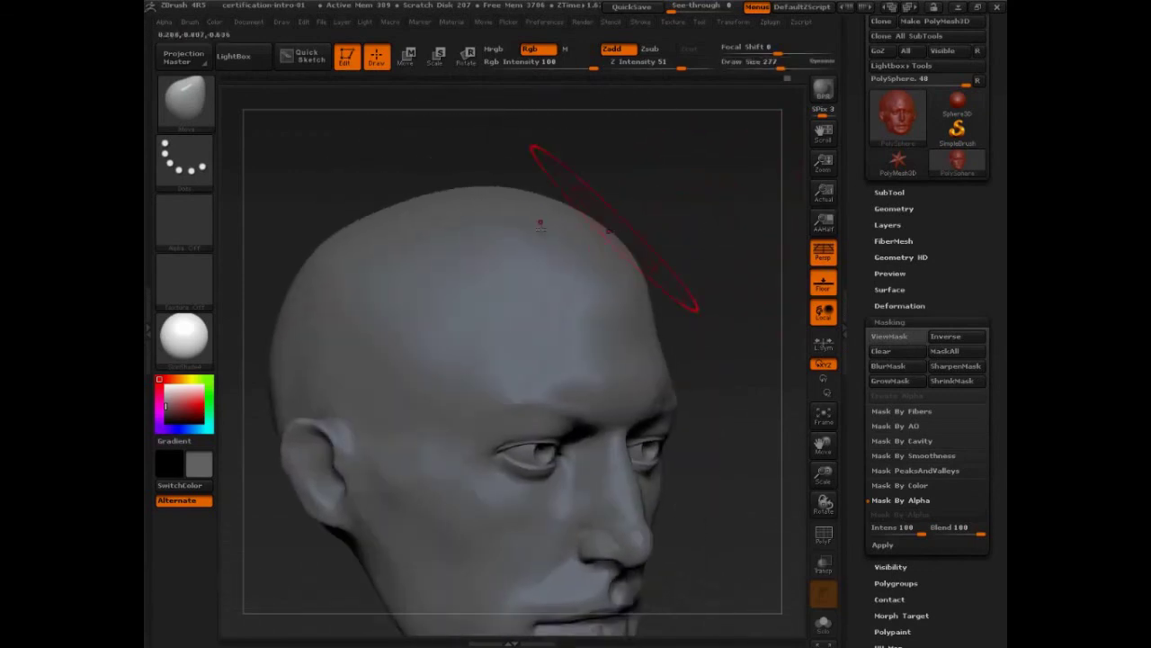
{"action": "key", "text": "s"}
{"action": "mouse_move", "coordinate": [336, 244]}
{"action": "left_mouse_down"}
{"action": "mouse_move", "coordinate": [356, 243]}
{"action": "mouse_move", "coordinate": [365, 216]}
{"action": "mouse_move", "coordinate": [353, 211]}
{"action": "left_mouse_up"}
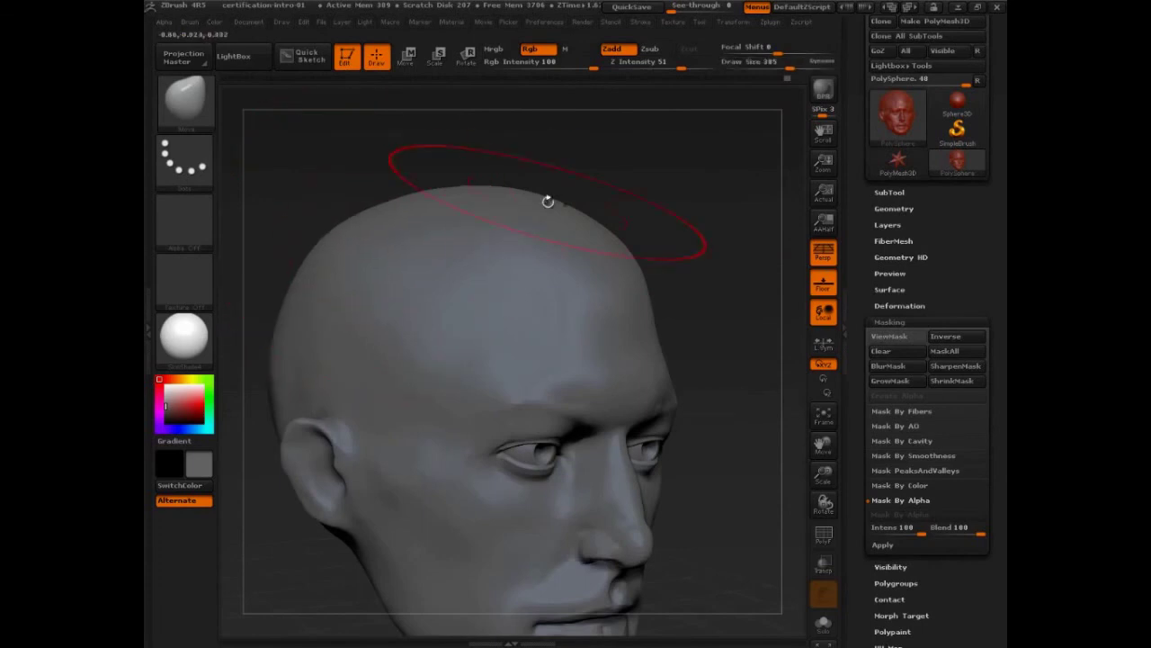
{"action": "left_click_drag", "start_coordinate": [755, 234], "coordinate": [725, 225]}
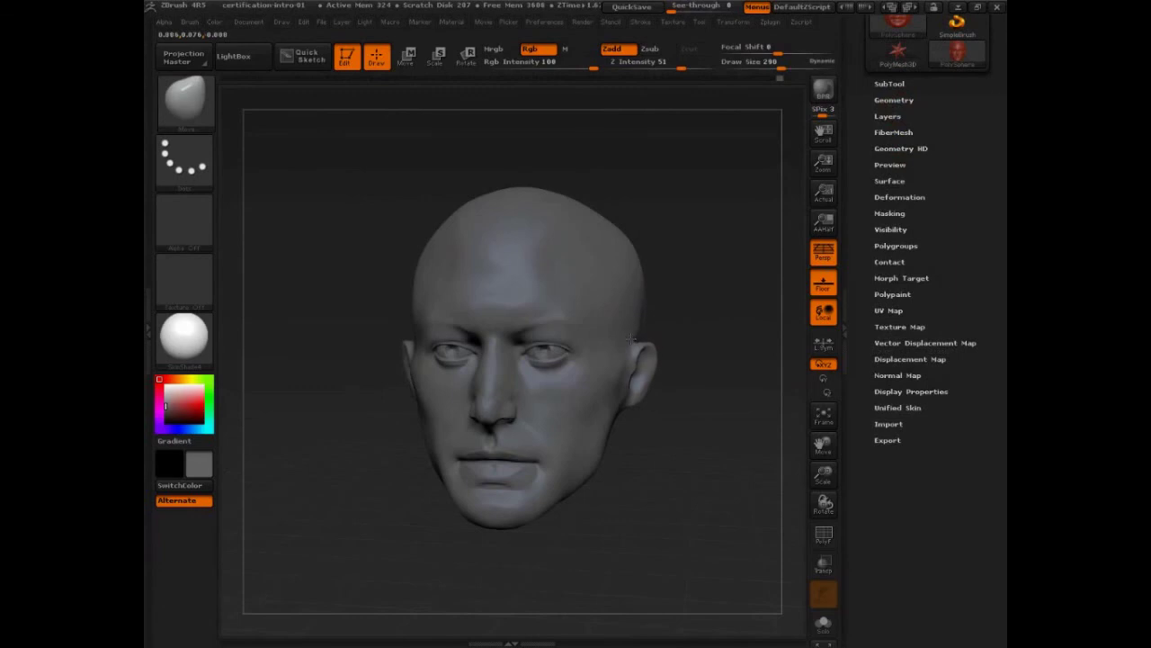
Step: Narrow both sides of the cranium above the ears with the Move brush at draw size 347
{"action": "left_click_drag", "start_coordinate": [657, 331], "coordinate": [673, 452]}
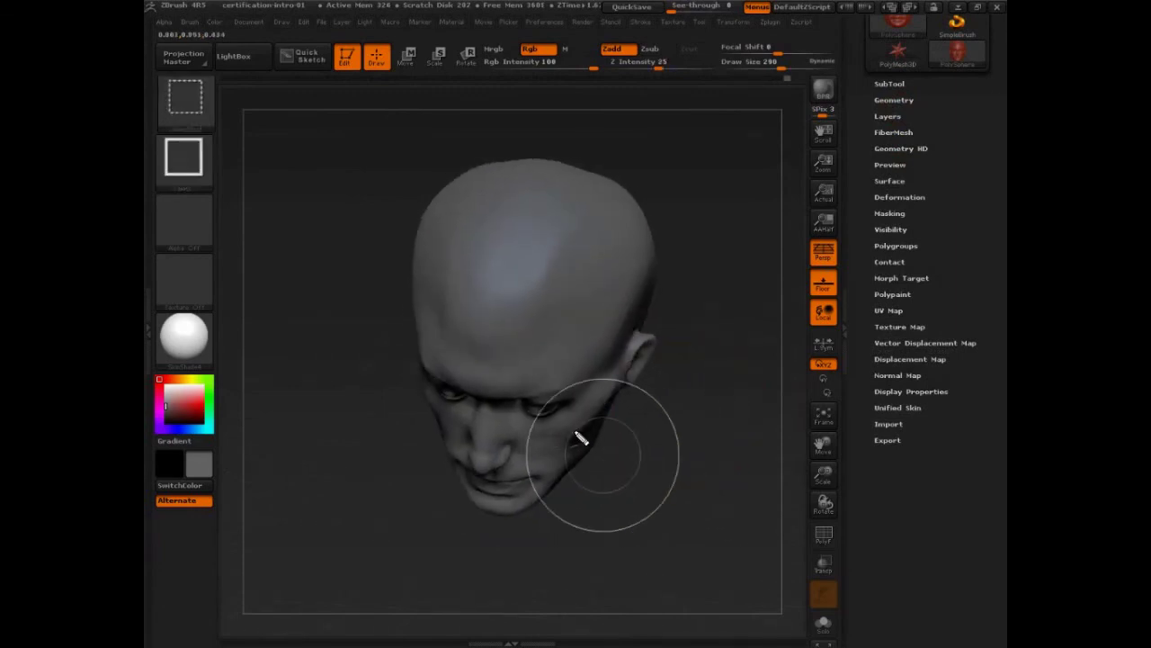
{"action": "mouse_move", "coordinate": [567, 427]}
{"action": "left_mouse_down"}
{"action": "mouse_move", "coordinate": [598, 401]}
{"action": "mouse_move", "coordinate": [624, 338]}
{"action": "left_mouse_up"}
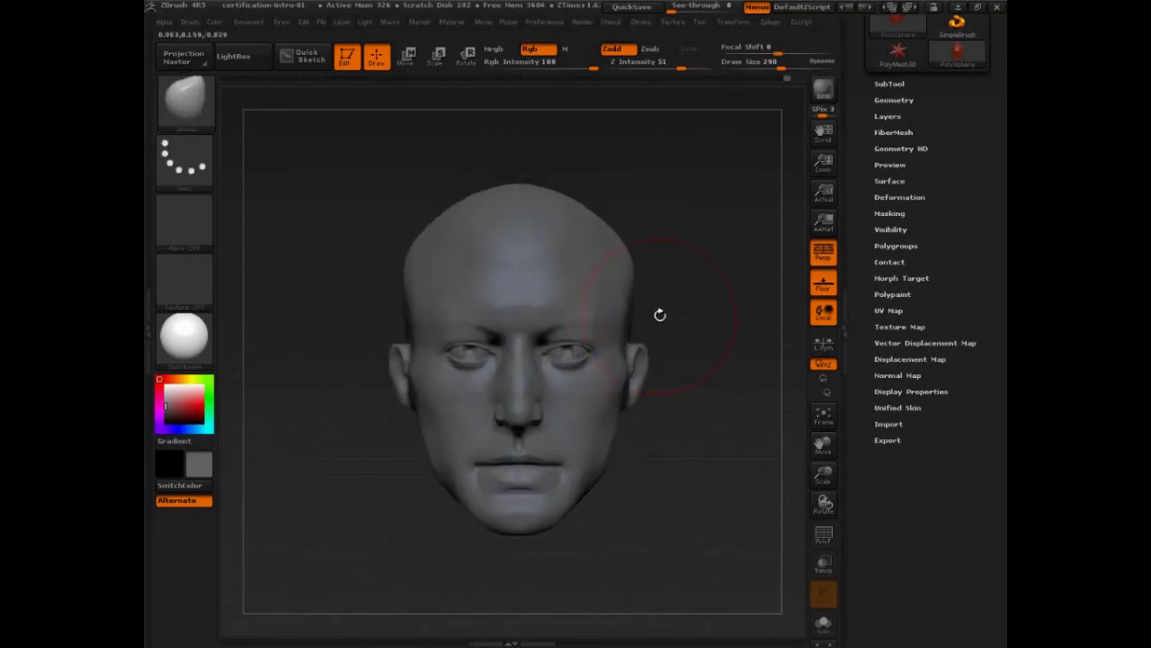
{"action": "key", "text": "s"}
{"action": "mouse_move", "coordinate": [634, 316]}
{"action": "left_mouse_down"}
{"action": "mouse_move", "coordinate": [666, 316]}
{"action": "mouse_move", "coordinate": [630, 282]}
{"action": "mouse_move", "coordinate": [653, 283]}
{"action": "left_mouse_up"}
{"action": "key", "text": "s"}
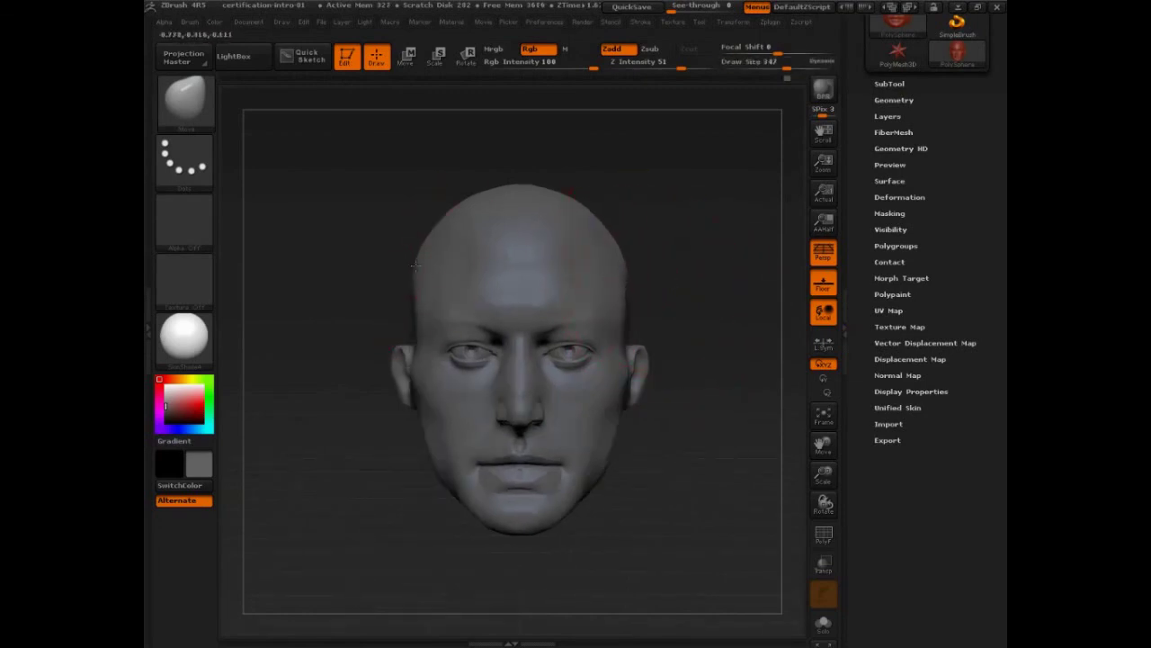
{"action": "mouse_move", "coordinate": [639, 270]}
{"action": "left_mouse_down"}
{"action": "mouse_move", "coordinate": [674, 291]}
{"action": "mouse_move", "coordinate": [700, 336]}
{"action": "mouse_move", "coordinate": [649, 351]}
{"action": "left_mouse_up"}
Step: Reshape the back and upper rear of the skull with the Move brush, enlarging the draw size to 401
{"action": "mouse_move", "coordinate": [767, 498]}
{"action": "left_mouse_down", "text": "alt"}
{"action": "mouse_move", "coordinate": [635, 504]}
{"action": "mouse_move", "coordinate": [581, 447]}
{"action": "left_mouse_up", "text": "alt"}
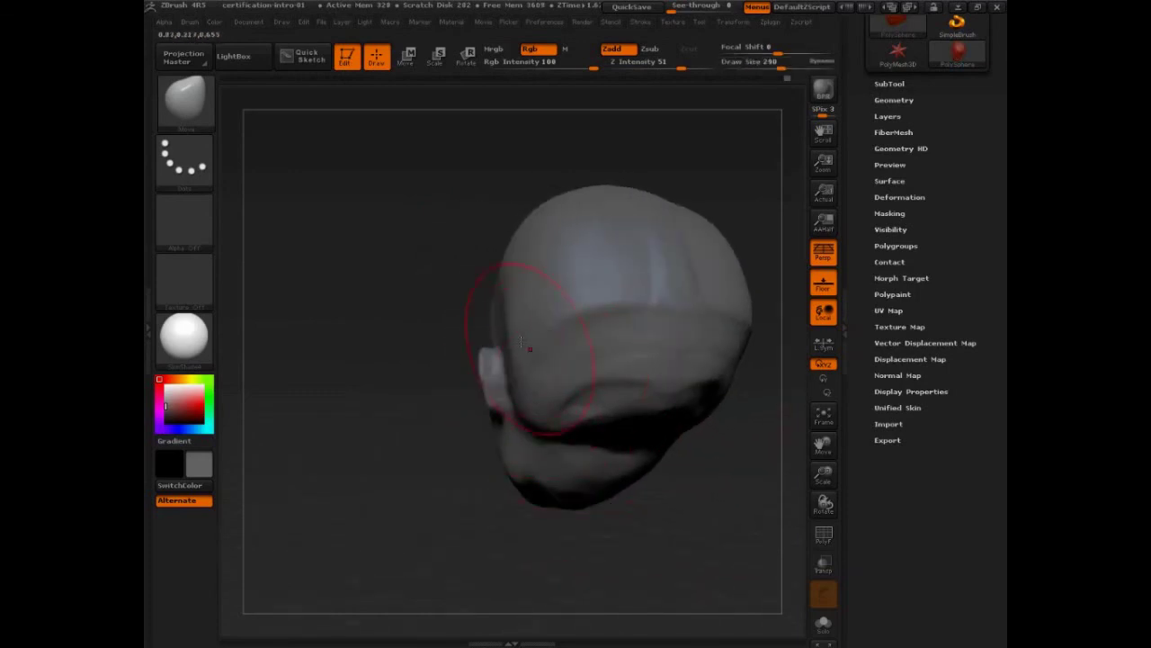
{"action": "mouse_move", "coordinate": [732, 216]}
{"action": "left_mouse_down"}
{"action": "mouse_move", "coordinate": [726, 174]}
{"action": "mouse_move", "coordinate": [719, 231]}
{"action": "mouse_move", "coordinate": [701, 239]}
{"action": "left_mouse_up"}
{"action": "key", "text": "bracketright"}
{"action": "mouse_move", "coordinate": [542, 324]}
{"action": "left_mouse_down"}
{"action": "mouse_move", "coordinate": [571, 314]}
{"action": "mouse_move", "coordinate": [565, 334]}
{"action": "mouse_move", "coordinate": [557, 324]}
{"action": "mouse_move", "coordinate": [615, 286]}
{"action": "left_mouse_up"}
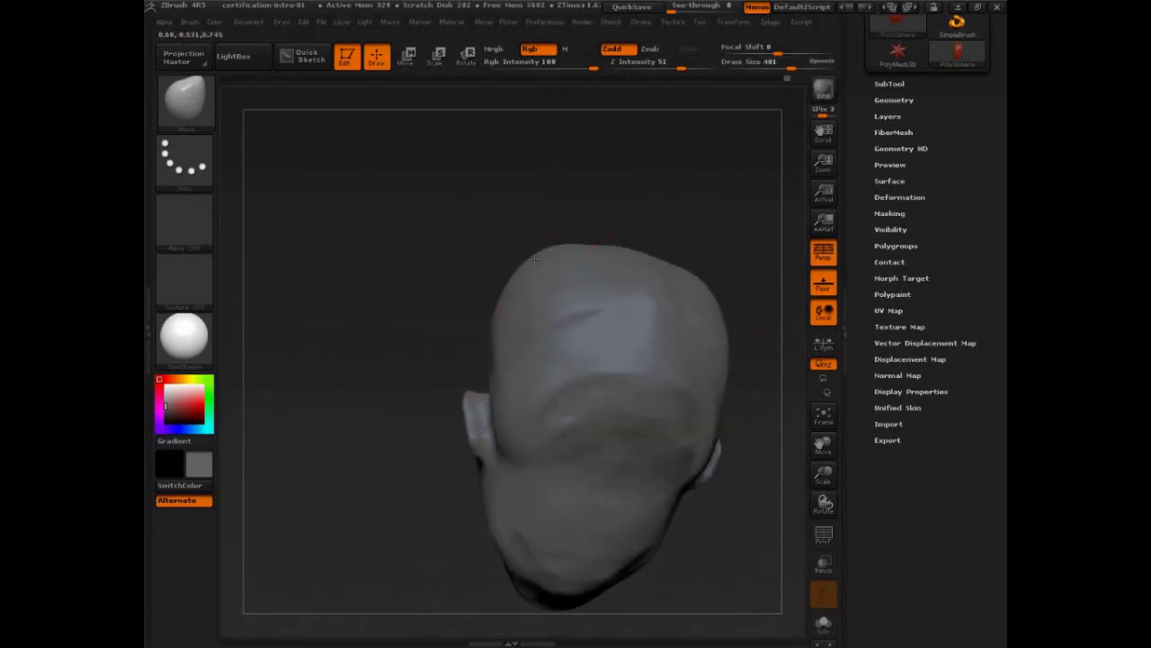
{"action": "mouse_move", "coordinate": [537, 255]}
{"action": "left_mouse_down"}
{"action": "mouse_move", "coordinate": [560, 270]}
{"action": "mouse_move", "coordinate": [676, 244]}
{"action": "mouse_move", "coordinate": [719, 302]}
{"action": "mouse_move", "coordinate": [688, 386]}
{"action": "mouse_move", "coordinate": [721, 368]}
{"action": "mouse_move", "coordinate": [697, 376]}
{"action": "mouse_move", "coordinate": [690, 402]}
{"action": "mouse_move", "coordinate": [668, 398]}
{"action": "mouse_move", "coordinate": [694, 395]}
{"action": "mouse_move", "coordinate": [649, 364]}
{"action": "mouse_move", "coordinate": [648, 311]}
{"action": "mouse_move", "coordinate": [615, 258]}
{"action": "mouse_move", "coordinate": [618, 246]}
{"action": "mouse_move", "coordinate": [644, 253]}
{"action": "mouse_move", "coordinate": [686, 228]}
{"action": "mouse_move", "coordinate": [666, 211]}
{"action": "left_mouse_up"}
Step: Refine the back of the skull in profile with the Move brush, enlarging the draw size to 451
{"action": "key", "text": "s"}
{"action": "key", "text": "s"}
{"action": "key", "text": "s"}
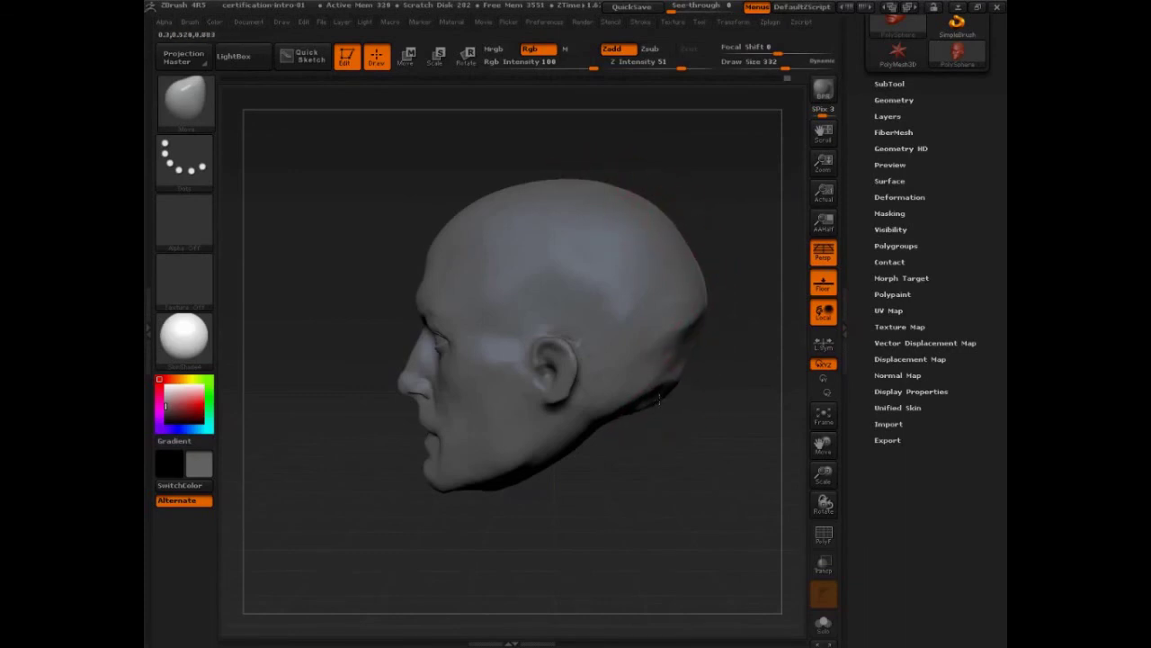
{"action": "key", "text": "]"}
{"action": "key", "text": "]"}
{"action": "key", "text": "]"}
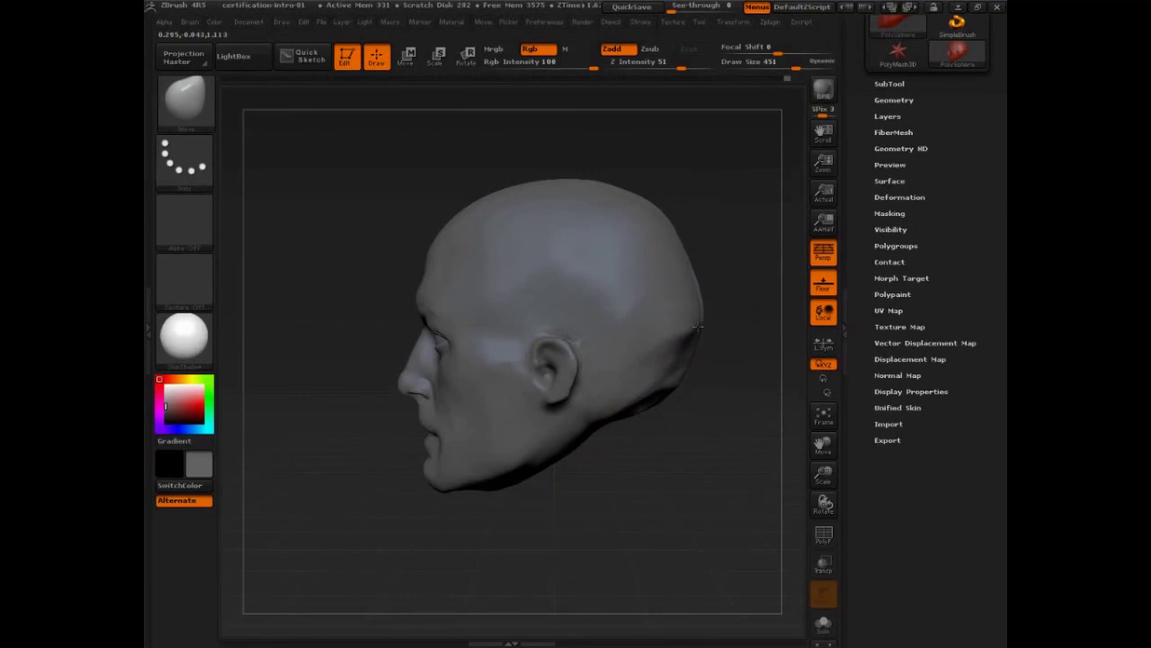
{"action": "left_click_drag", "start_coordinate": [680, 187], "coordinate": [720, 490]}
Step: Refine the sides of the forehead and cranium with the Move brush at draw sizes 264 and 203
{"action": "key", "text": "s"}
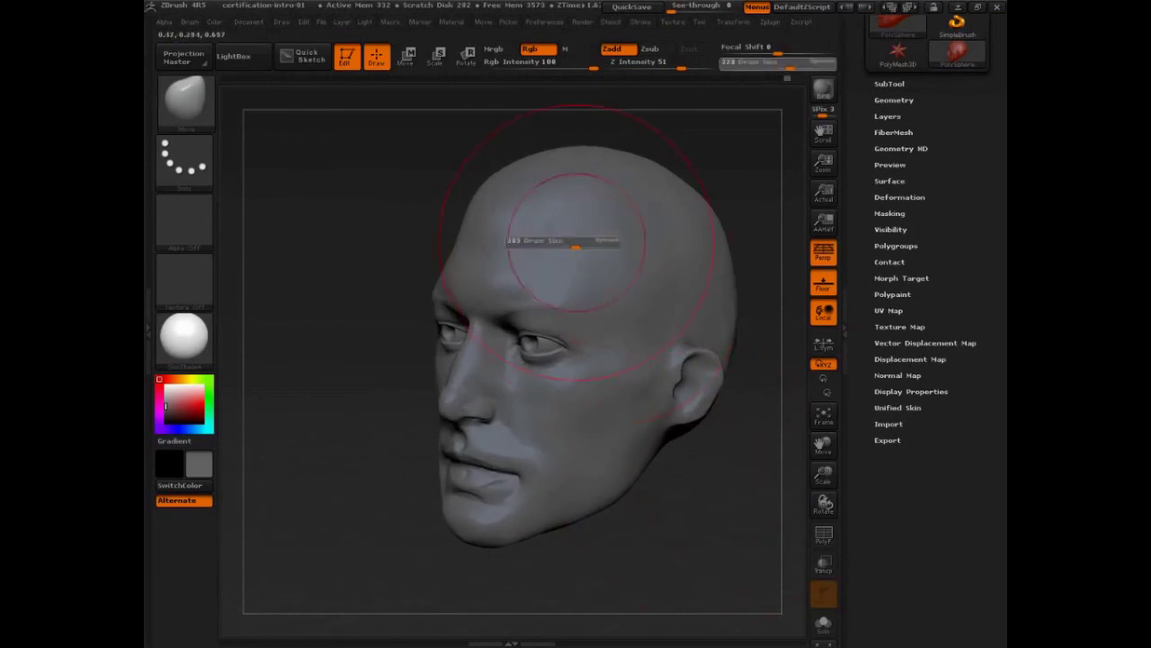
{"action": "left_click_drag", "start_coordinate": [563, 242], "coordinate": [540, 242]}
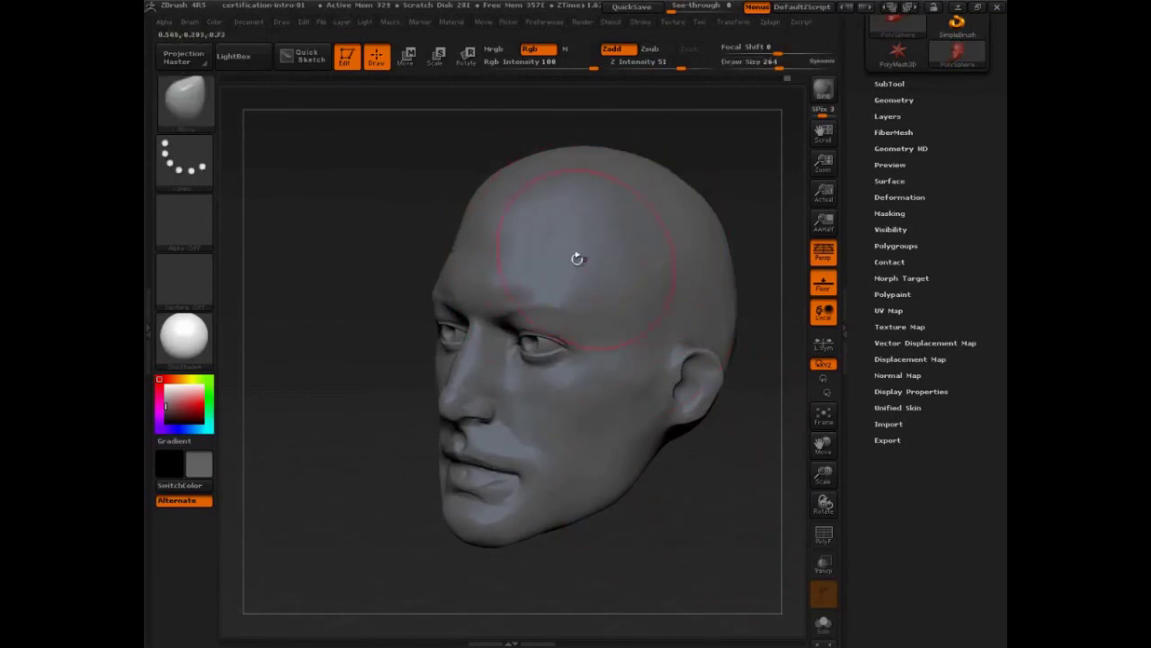
{"action": "left_click_drag", "start_coordinate": [358, 322], "coordinate": [376, 323]}
{"action": "left_click_drag", "start_coordinate": [588, 224], "coordinate": [596, 222]}
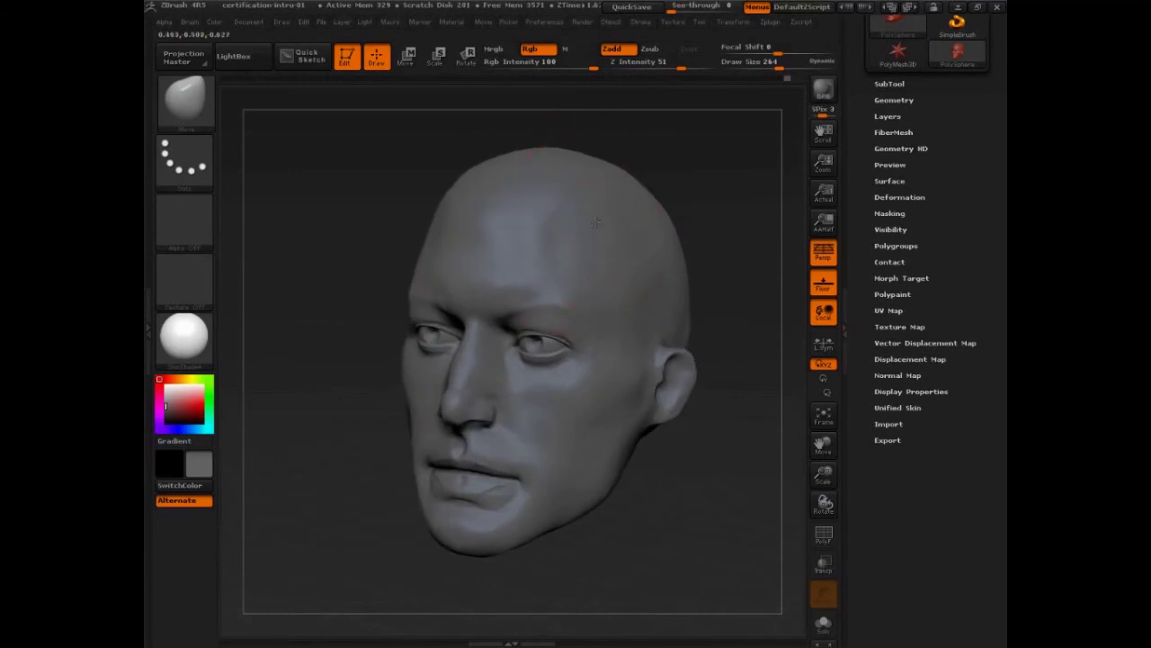
{"action": "left_click_drag", "start_coordinate": [741, 203], "coordinate": [684, 264]}
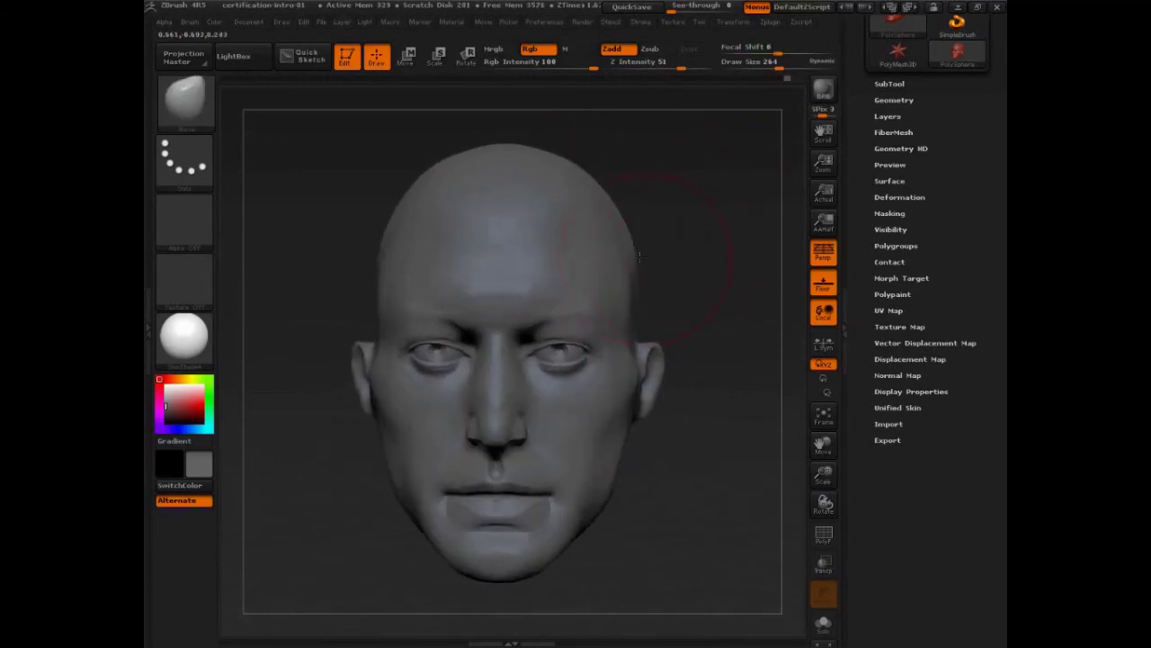
{"action": "left_click_drag", "start_coordinate": [642, 221], "coordinate": [575, 243]}
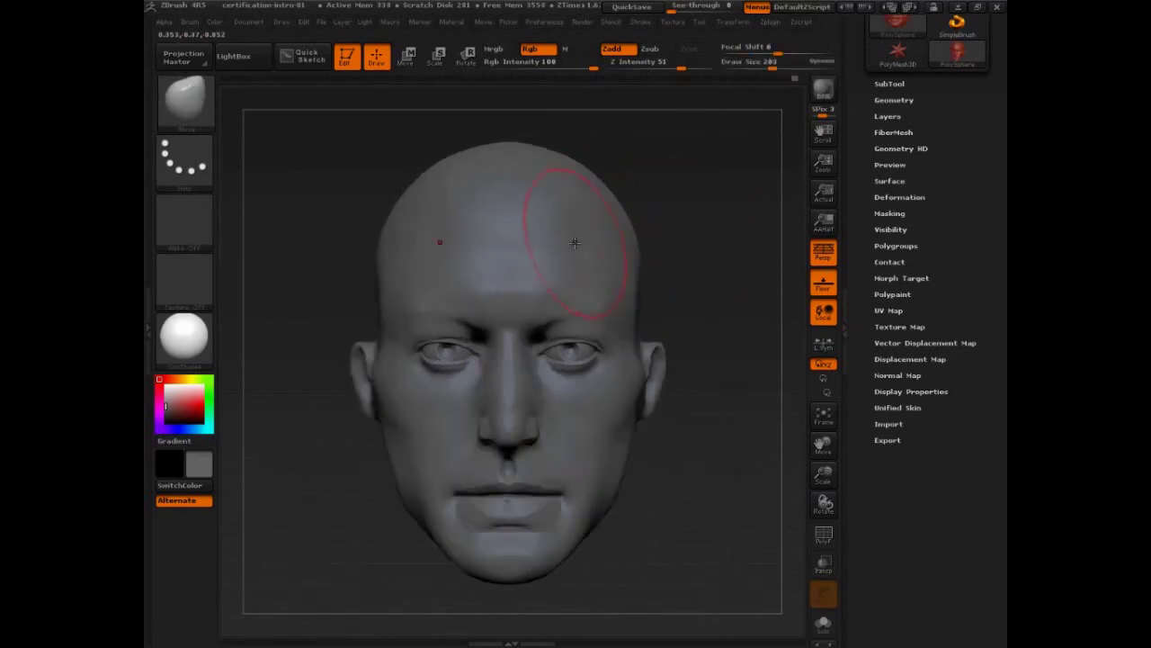
{"action": "mouse_move", "coordinate": [671, 304]}
{"action": "left_mouse_down"}
{"action": "mouse_move", "coordinate": [717, 395]}
{"action": "mouse_move", "coordinate": [705, 388]}
{"action": "mouse_move", "coordinate": [719, 381]}
{"action": "mouse_move", "coordinate": [682, 350]}
{"action": "mouse_move", "coordinate": [679, 364]}
{"action": "left_mouse_up"}
Step: Build up the side of the head above the ear with the ClayBuildup brush at draw size 155 and smooth the strokes
{"action": "key", "text": "b"}
{"action": "key", "text": "c"}
{"action": "key", "text": "b"}
{"action": "key", "text": "s"}
{"action": "mouse_move", "coordinate": [731, 362]}
{"action": "left_mouse_down"}
{"action": "mouse_move", "coordinate": [708, 381]}
{"action": "mouse_move", "coordinate": [693, 364]}
{"action": "left_mouse_up"}
{"action": "key", "text": "s"}
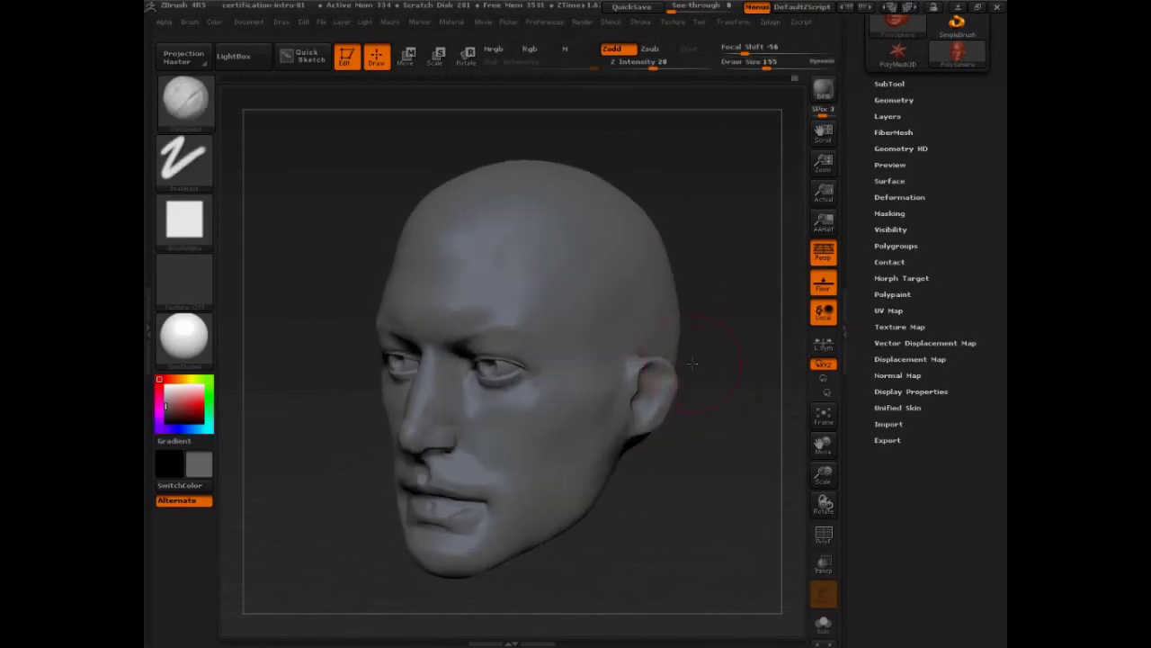
{"action": "left_click_drag", "start_coordinate": [658, 303], "coordinate": [655, 318], "text": "shift"}
{"action": "left_click_drag", "start_coordinate": [654, 300], "coordinate": [637, 306], "text": "shift"}
{"action": "left_click_drag", "start_coordinate": [719, 292], "coordinate": [640, 285]}
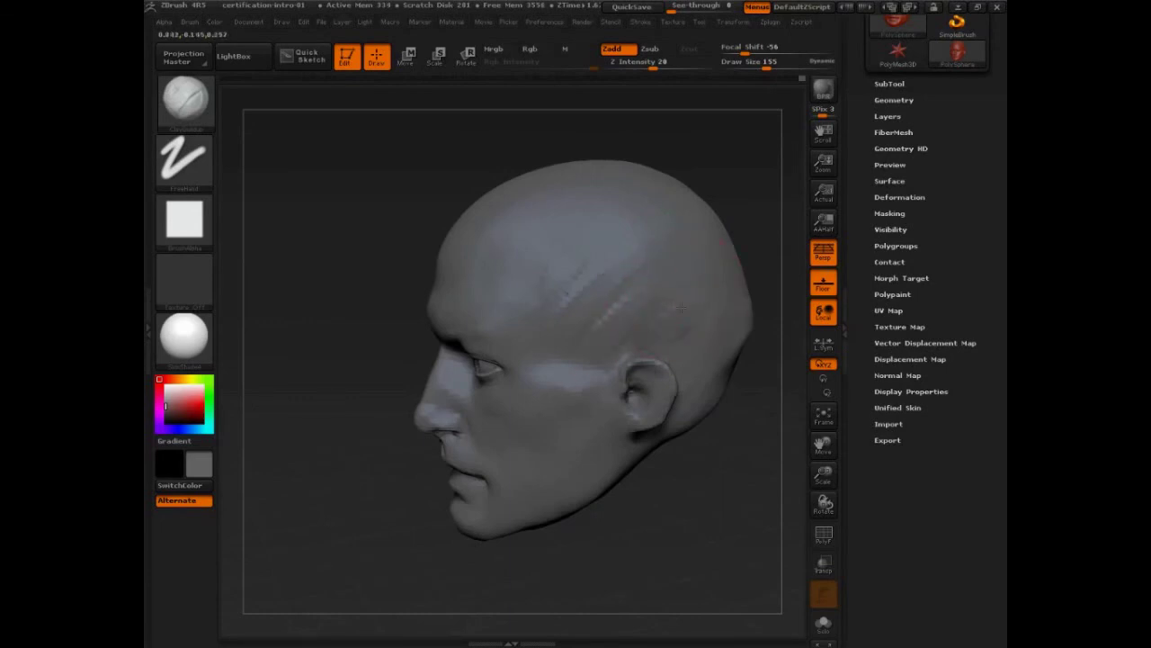
{"action": "key", "text": "shift"}
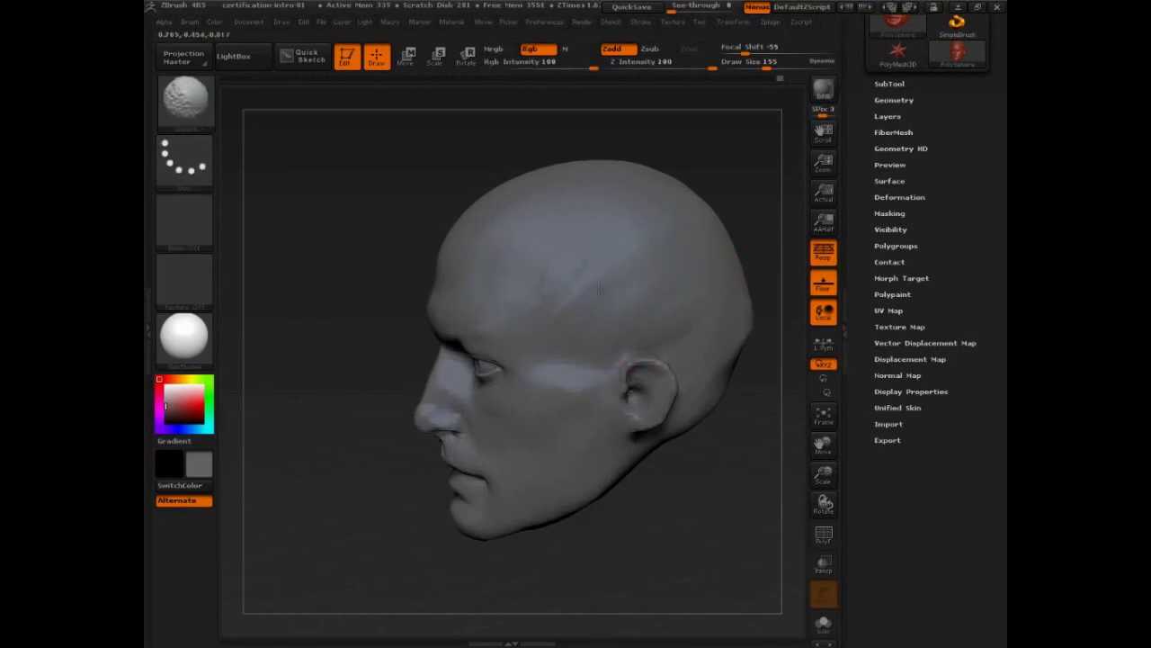
Step: Smooth the clay strokes on both sides of the cranium above and behind the ears at draw size 155
{"action": "mouse_move", "coordinate": [657, 258]}
{"action": "left_mouse_down", "text": "shift"}
{"action": "mouse_move", "coordinate": [668, 290]}
{"action": "mouse_move", "coordinate": [640, 298]}
{"action": "mouse_move", "coordinate": [657, 270]}
{"action": "left_mouse_up", "text": "shift"}
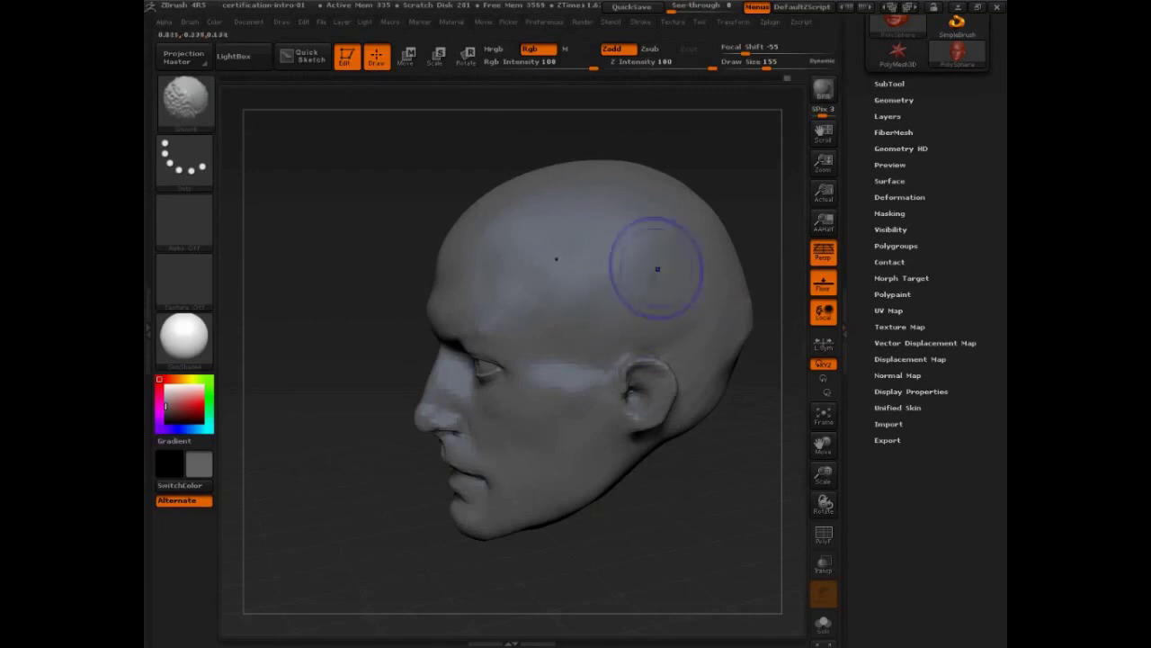
{"action": "left_click_drag", "start_coordinate": [328, 513], "coordinate": [645, 424]}
{"action": "key", "text": "shift"}
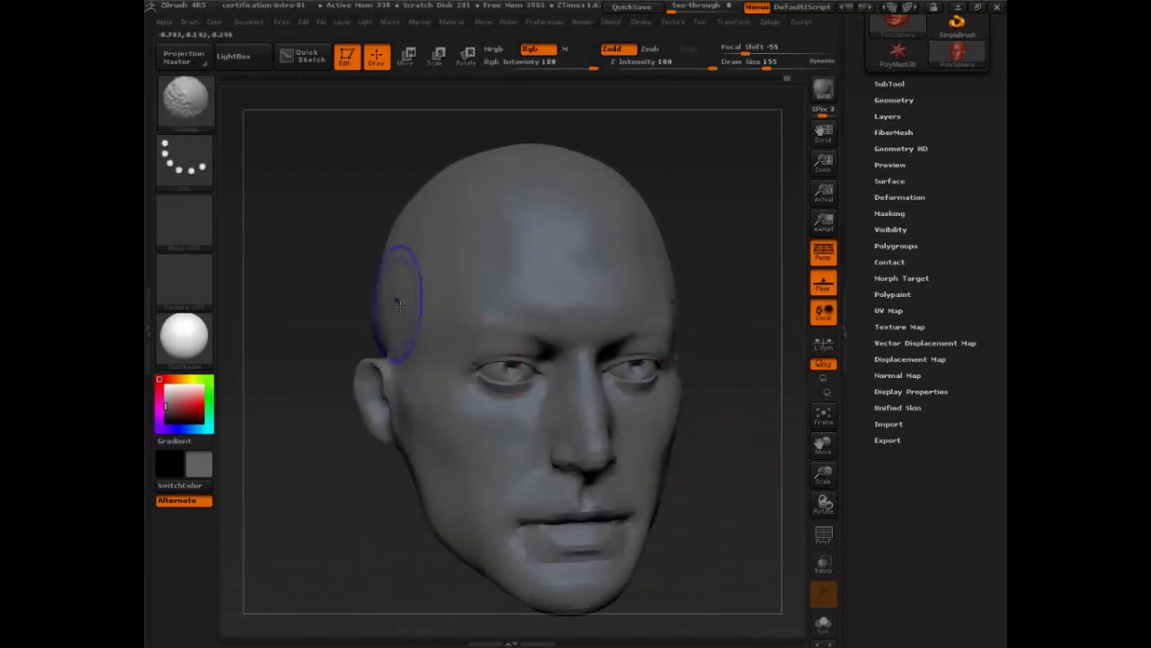
{"action": "mouse_move", "coordinate": [303, 249]}
{"action": "left_mouse_down"}
{"action": "mouse_move", "coordinate": [336, 241]}
{"action": "mouse_move", "coordinate": [467, 270]}
{"action": "left_mouse_up"}
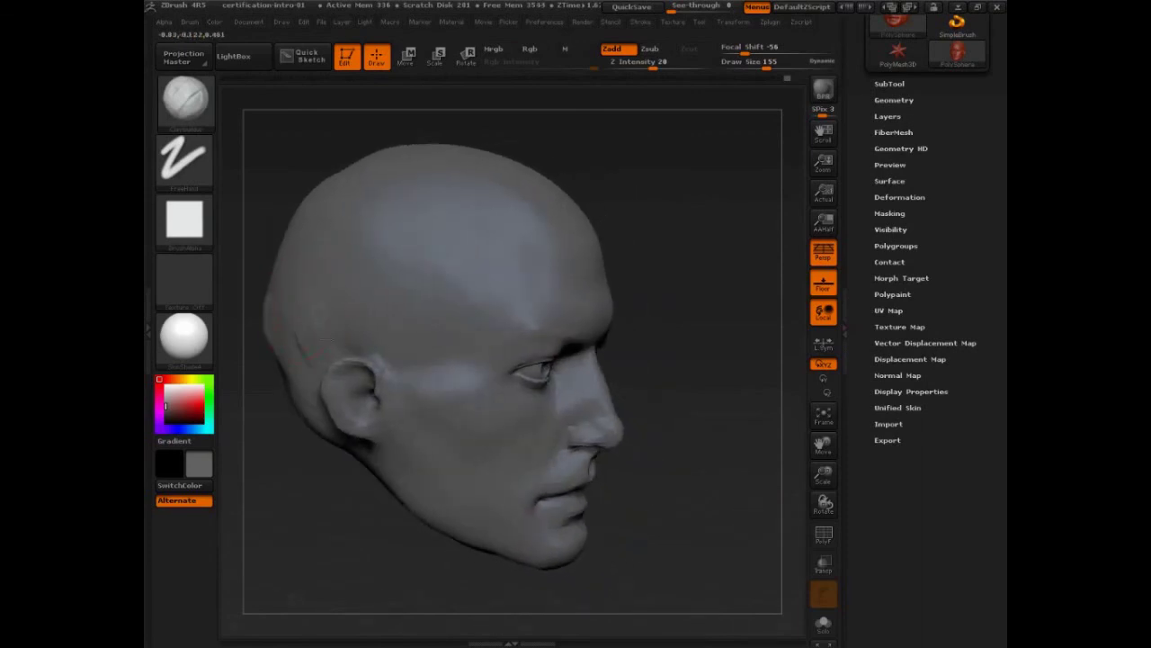
{"action": "key", "text": "shift"}
{"action": "key", "text": "shift"}
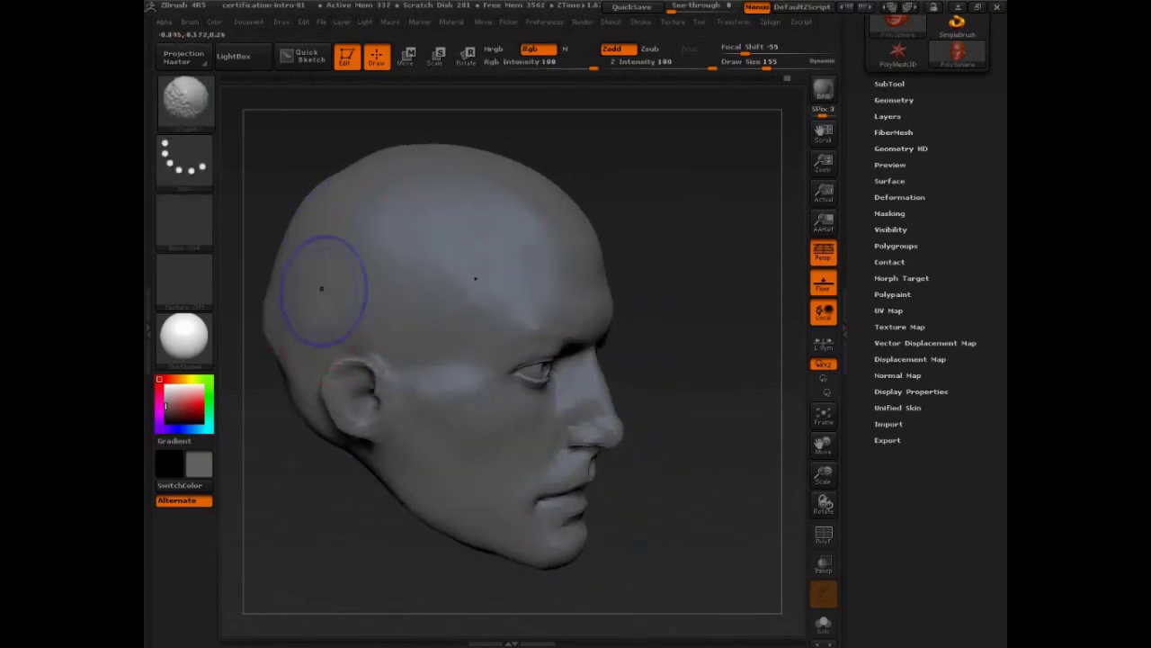
{"action": "left_click_drag", "start_coordinate": [321, 287], "coordinate": [454, 257]}
{"action": "key", "text": "shift"}
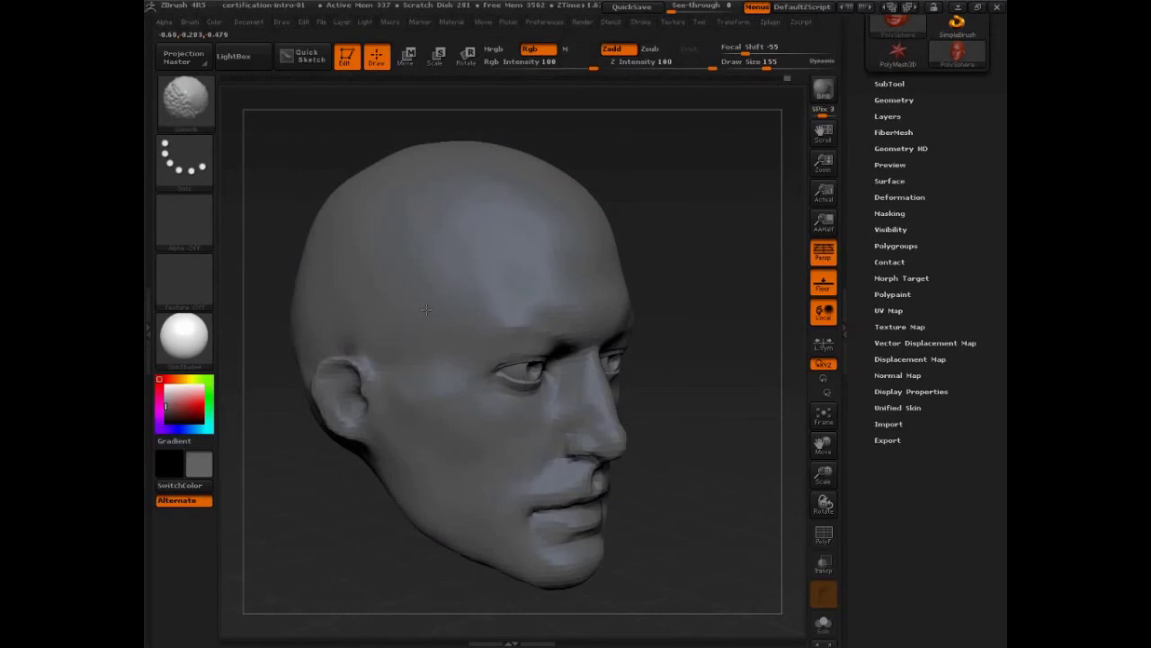
Step: Subdivide the head mesh by one level and face the head to the front
{"action": "key", "text": "ctrl+d"}
{"action": "key", "text": "shift"}
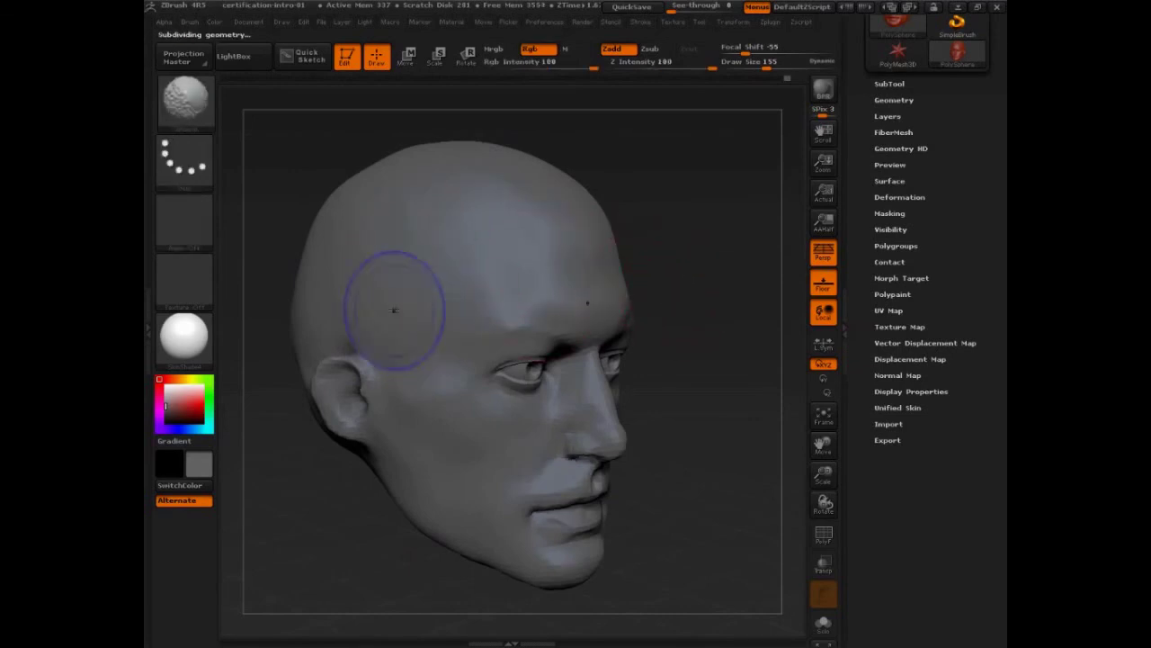
{"action": "left_click_drag", "start_coordinate": [622, 232], "coordinate": [568, 266], "text": "shift"}
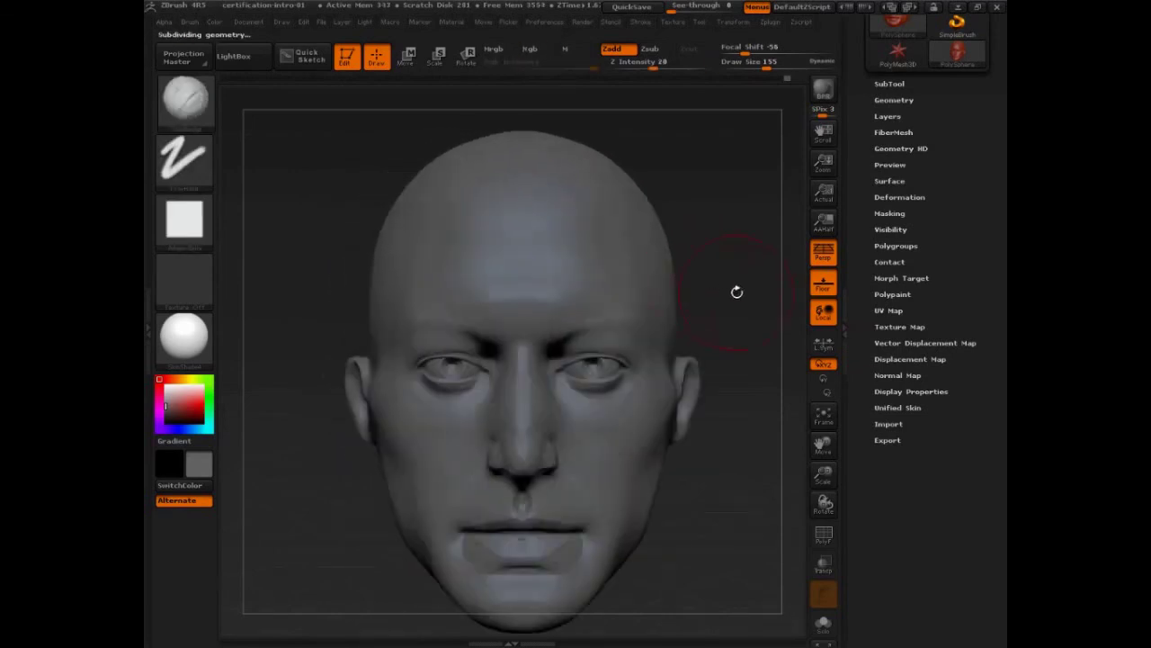
Step: Make the eyeballs the active subtool and lay out a vertical Transpose line from the eye centre up past the forehead
{"action": "left_click_drag", "start_coordinate": [735, 291], "coordinate": [725, 278], "text": "alt"}
{"action": "left_click_drag", "start_coordinate": [724, 351], "coordinate": [734, 387], "text": "alt"}
{"action": "key", "text": "w"}
{"action": "left_click", "coordinate": [557, 317], "text": "alt"}
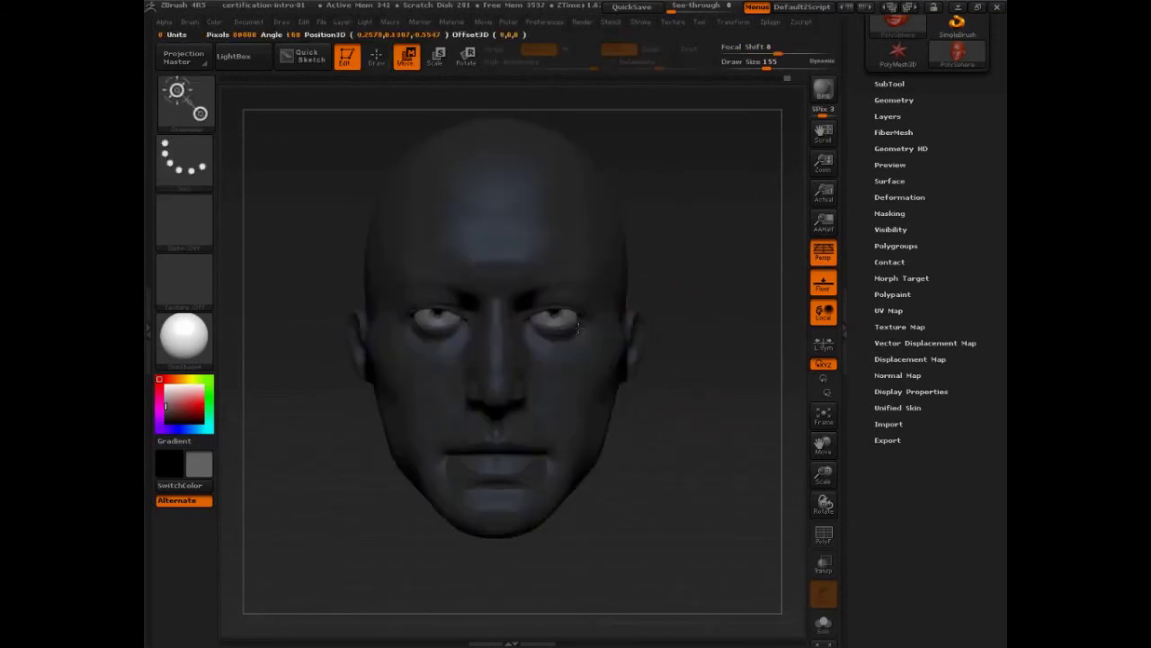
{"action": "mouse_move", "coordinate": [571, 318]}
{"action": "left_mouse_down"}
{"action": "mouse_move", "coordinate": [607, 360]}
{"action": "mouse_move", "coordinate": [621, 180]}
{"action": "mouse_move", "coordinate": [555, 282]}
{"action": "mouse_move", "coordinate": [557, 114]}
{"action": "left_mouse_up"}
Step: Rotate the eyeballs with the Transpose line in profile and fine-tune them in front view to correct the gaze
{"action": "left_click_drag", "start_coordinate": [719, 206], "coordinate": [638, 222], "text": "shift"}
{"action": "key", "text": "r"}
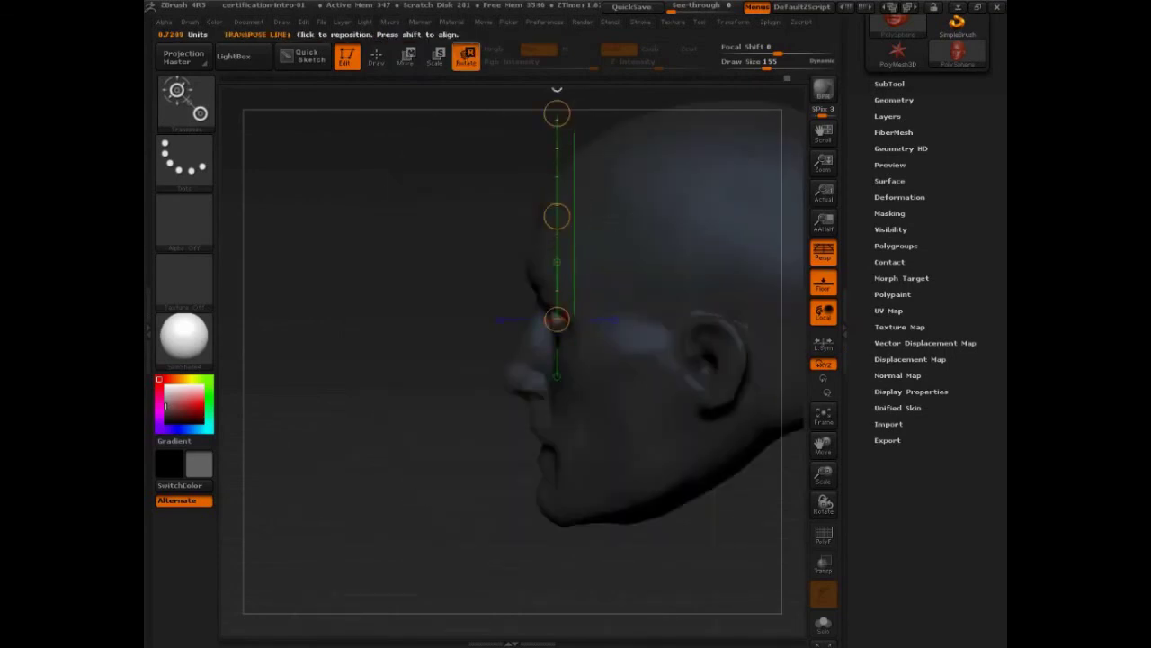
{"action": "left_click_drag", "start_coordinate": [566, 257], "coordinate": [578, 245]}
{"action": "left_click_drag", "start_coordinate": [630, 539], "coordinate": [711, 485], "text": "shift"}
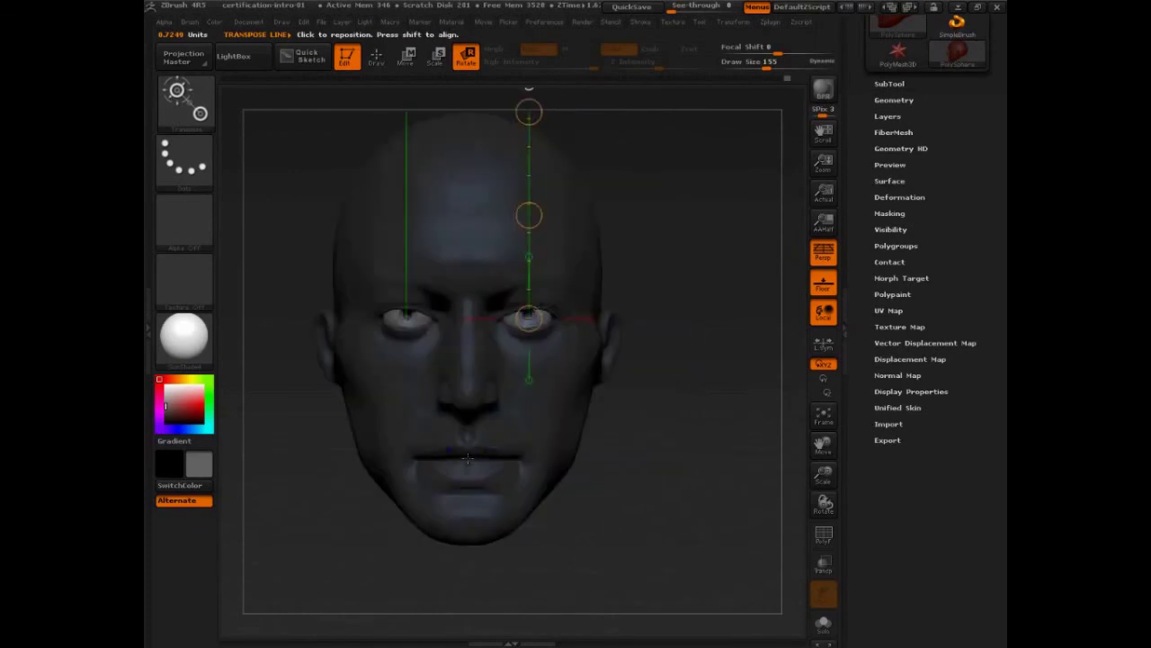
{"action": "left_click_drag", "start_coordinate": [689, 437], "coordinate": [693, 425], "text": "alt"}
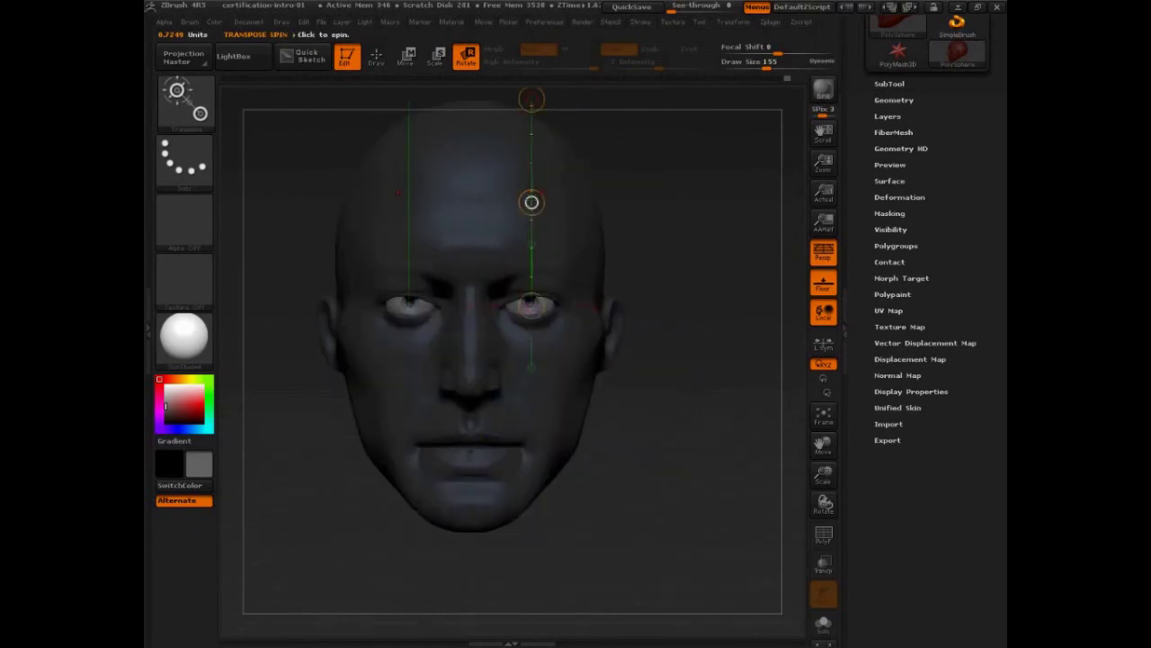
{"action": "left_click", "coordinate": [532, 200]}
{"action": "left_click_drag", "start_coordinate": [531, 194], "coordinate": [532, 202]}
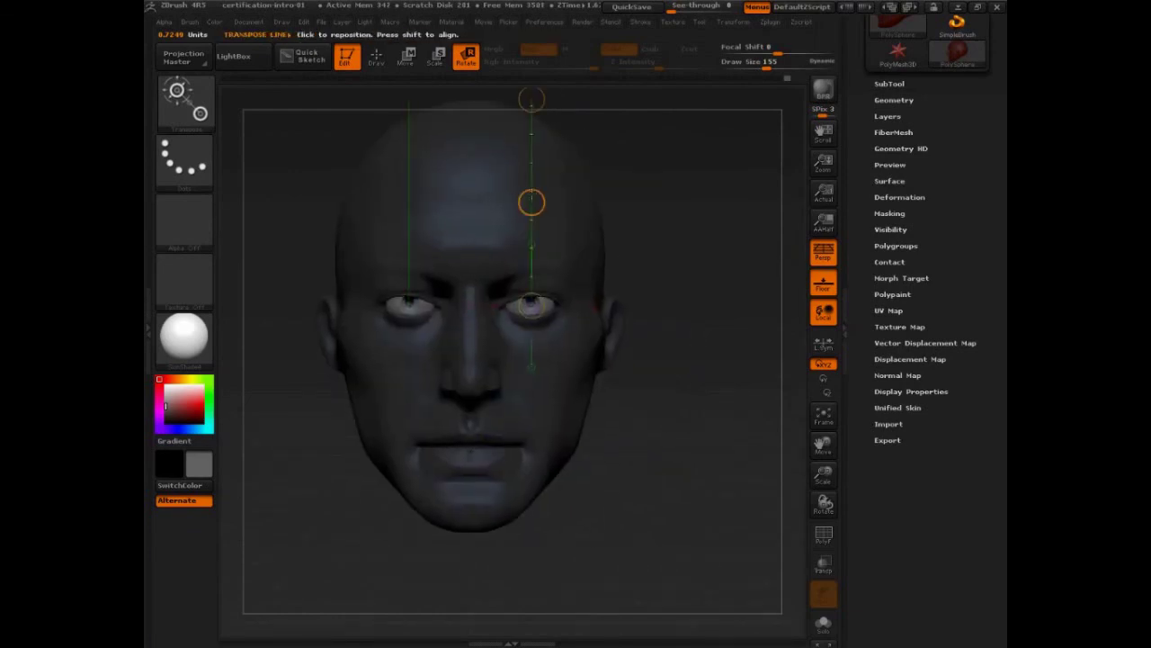